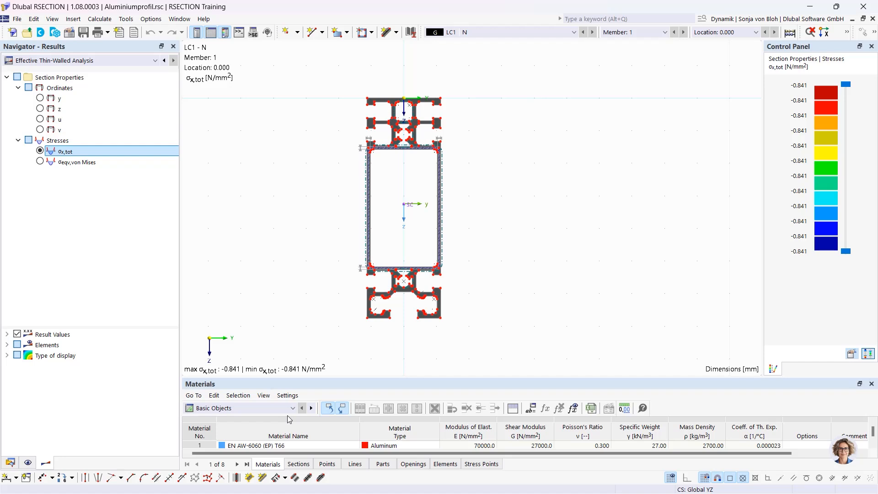
Look through the navigator's Data and Display views and return to the Results view.
left_click(10, 461)
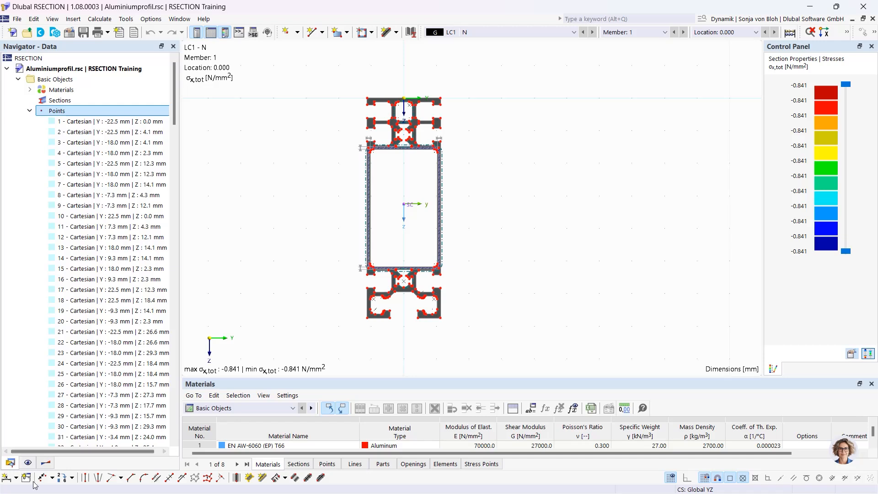
left_click(27, 462)
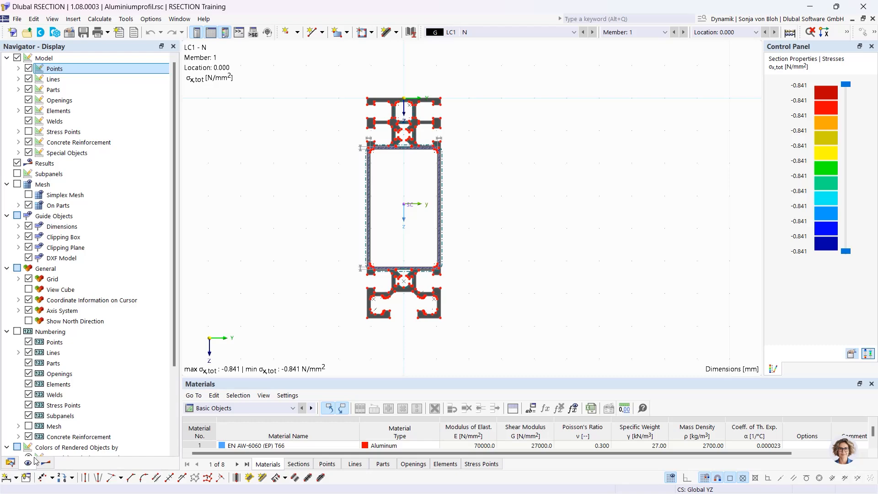
left_click(46, 463)
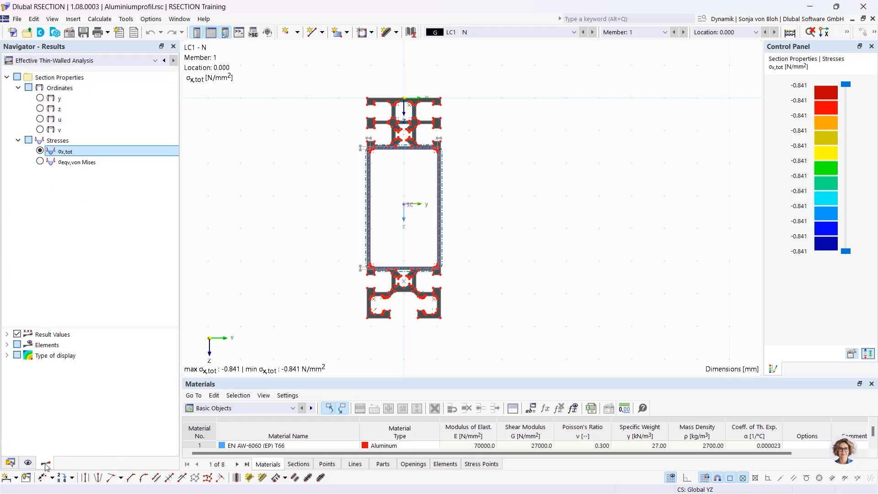
Open point 1 from the model data to view its type and coordinates, and close it without changes.
left_click(10, 462)
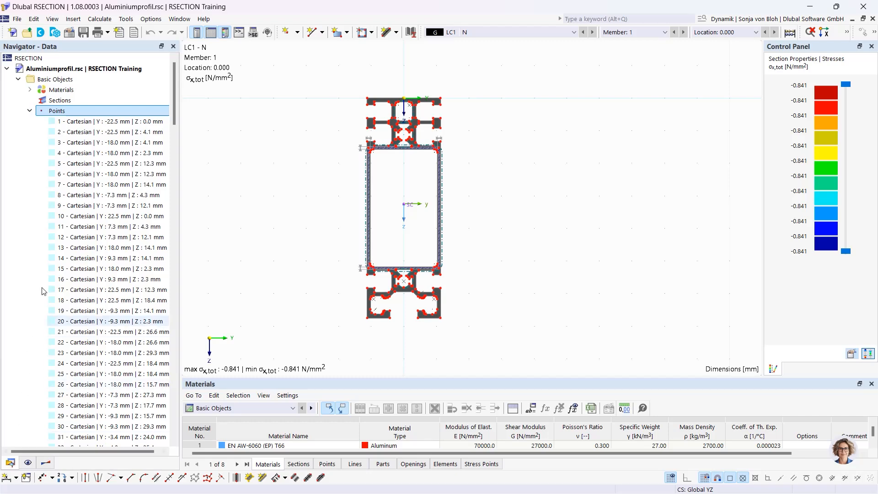
double_click(82, 122)
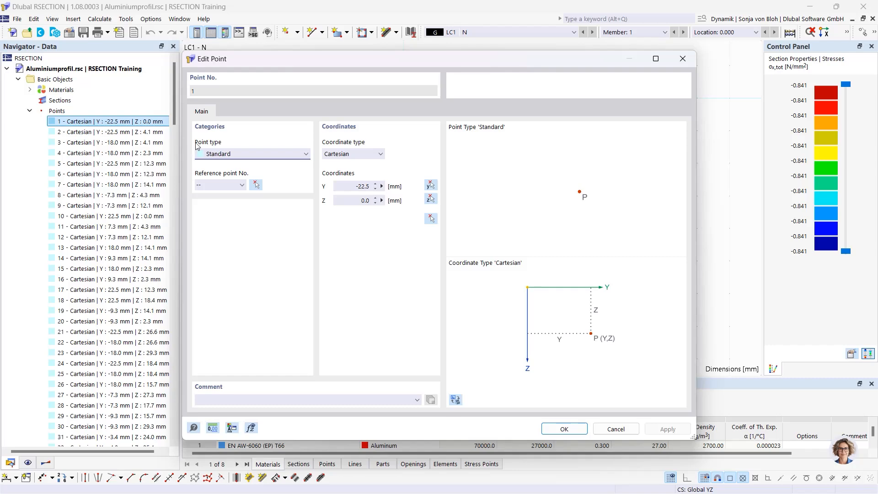
left_click(682, 58)
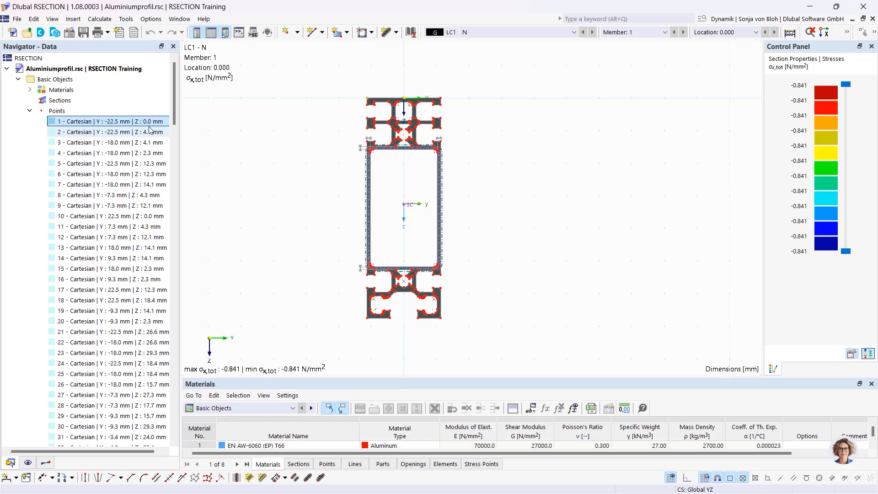
View the definition options for a new standard point and close them without creating a point.
right_click(58, 112)
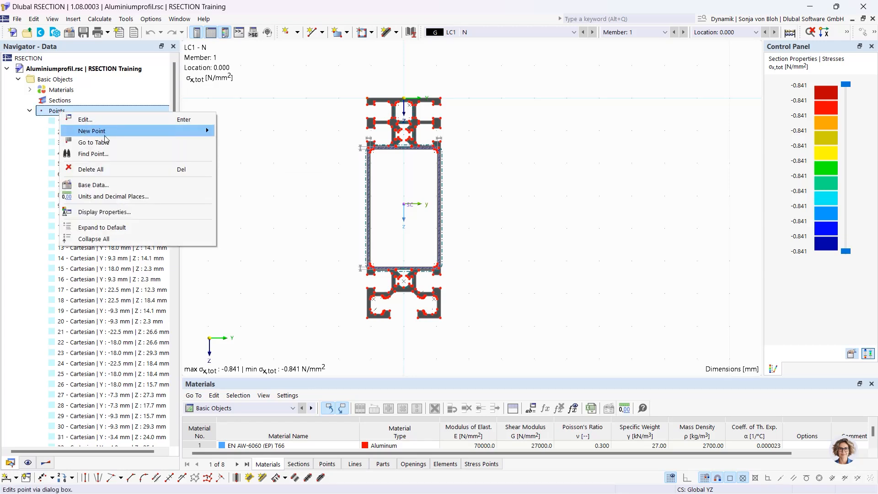
mouse_move(105, 135)
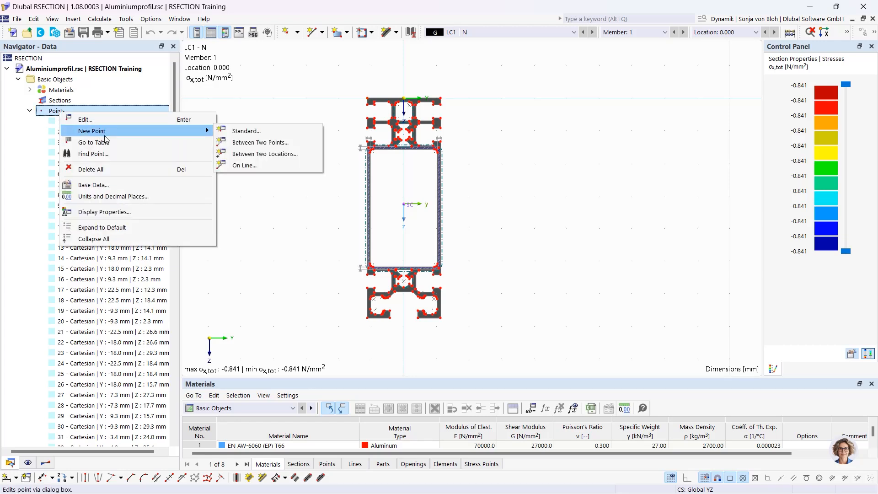
left_click(236, 133)
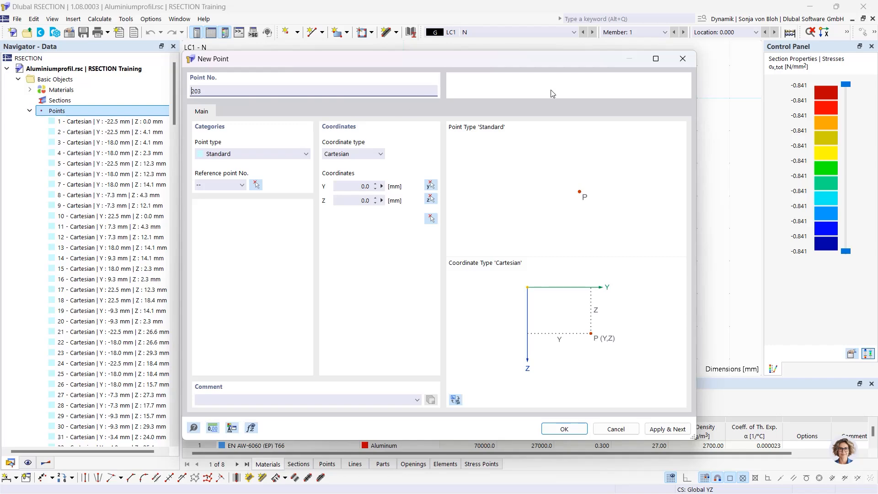
left_click(683, 58)
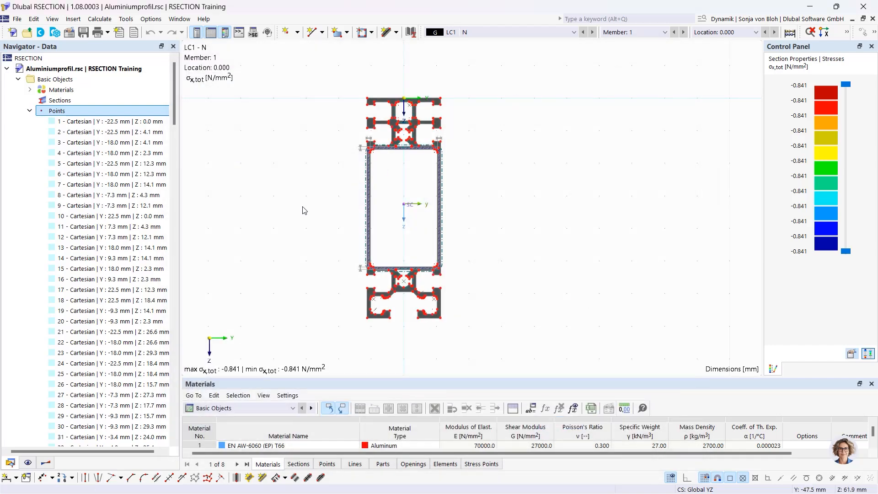
Hide the points in the model display and show them again.
left_click(27, 463)
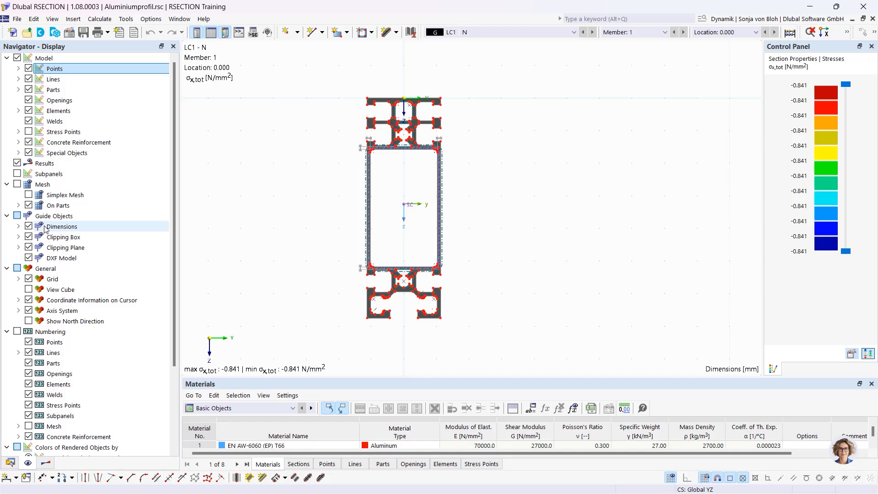
left_click(28, 69)
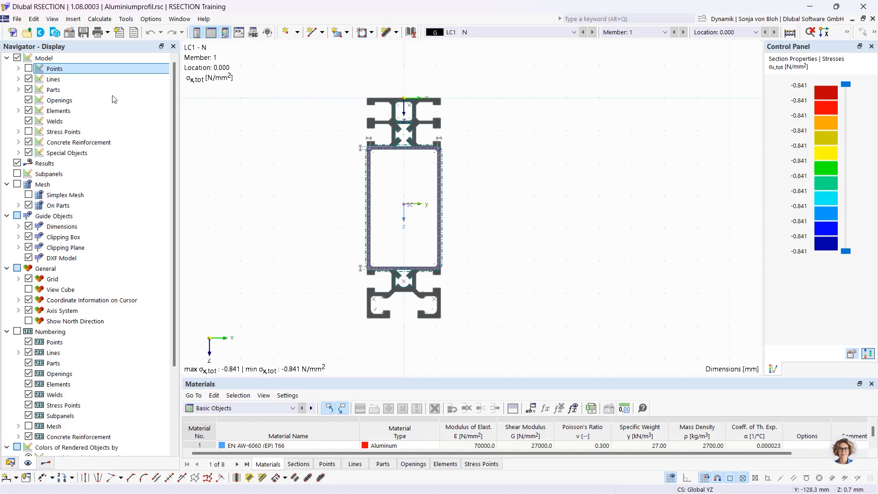
left_click(28, 69)
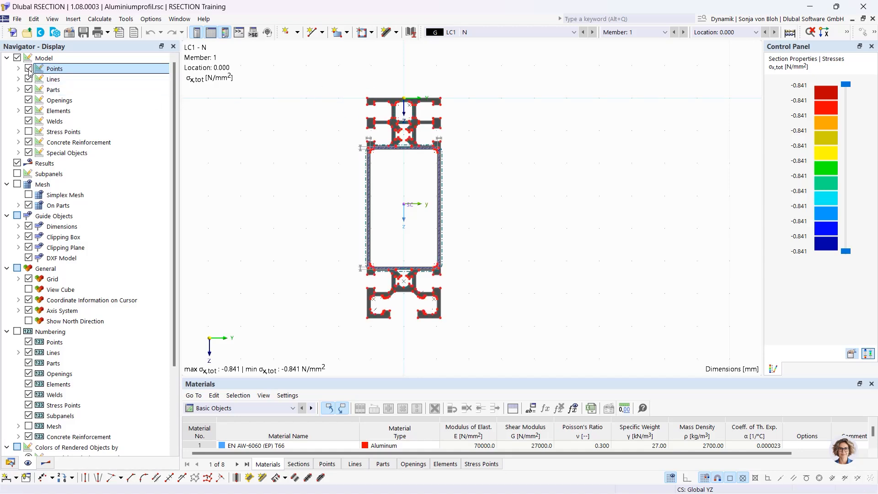
Display the y ordinates on the section and switch back to the σx,tot stresses.
left_click(46, 462)
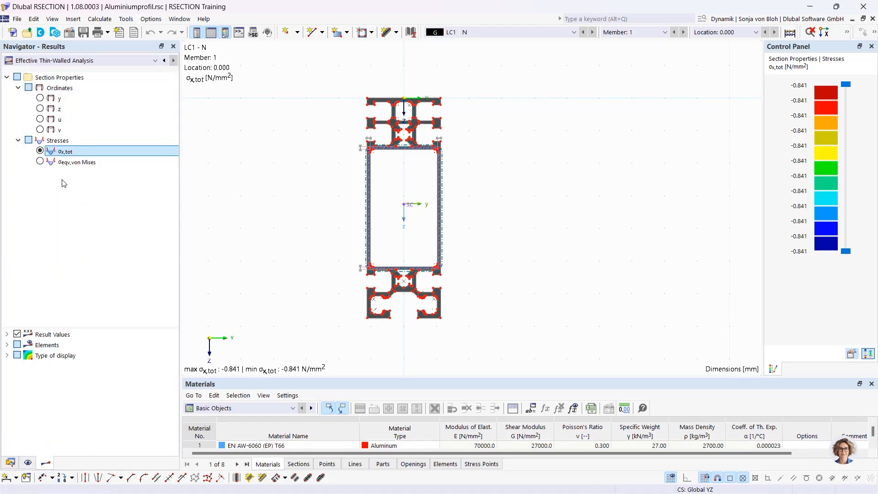
left_click(40, 98)
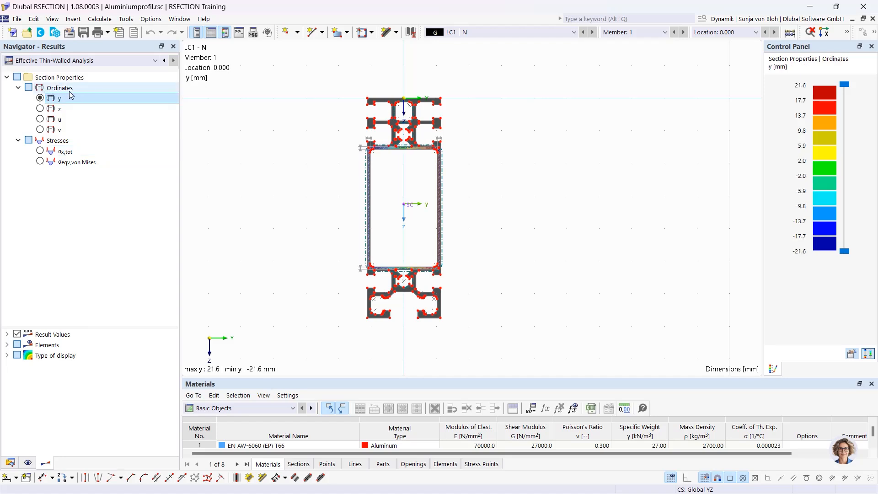
left_click(40, 151)
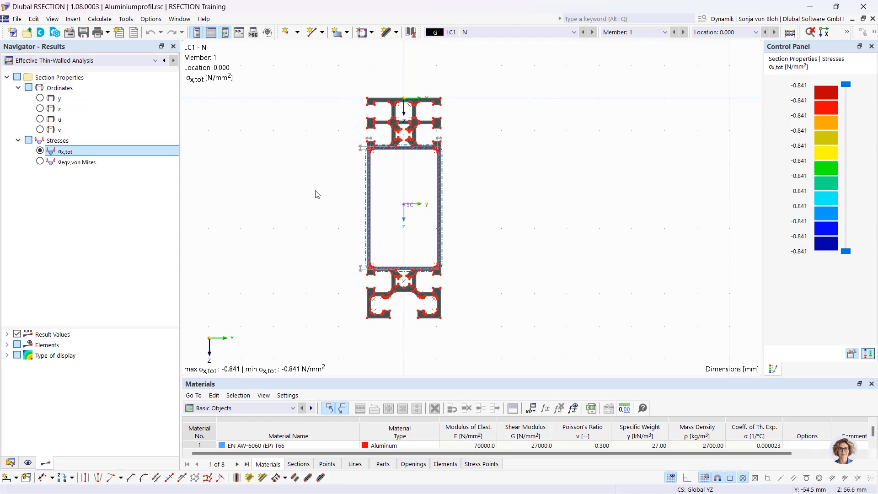
View the commands available for the section's part No. 1 and dismiss them without choosing any.
mouse_move(327, 192)
middle_mouse_down()
mouse_move(424, 206)
mouse_move(312, 204)
mouse_move(320, 212)
mouse_move(474, 215)
mouse_move(370, 219)
mouse_move(356, 193)
middle_mouse_up()
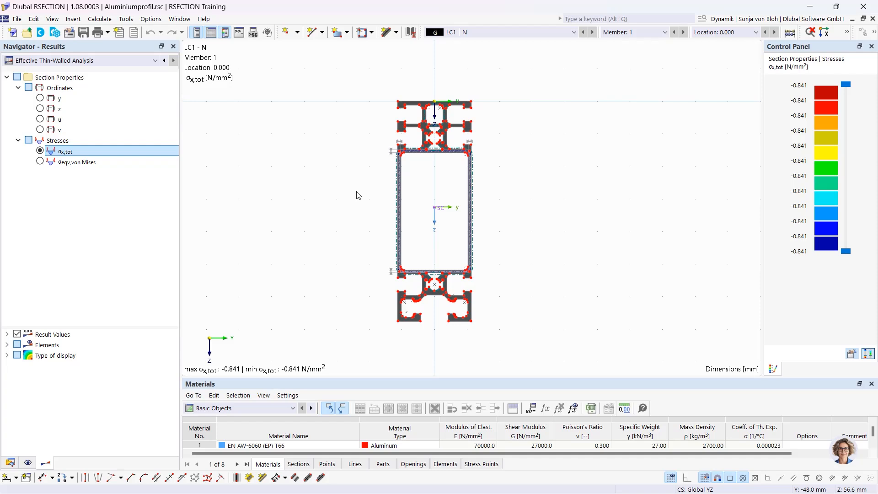
scroll(359, 190, "up", 3)
scroll(362, 189, "down", 2)
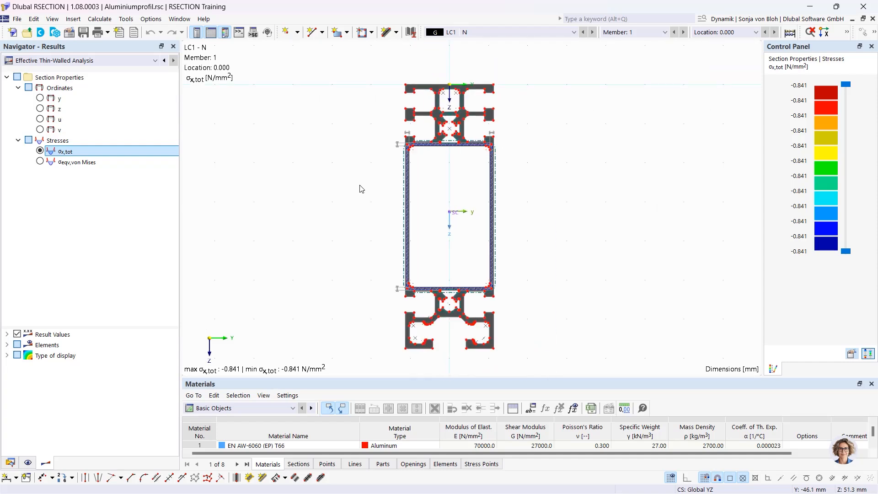
right_click(437, 117)
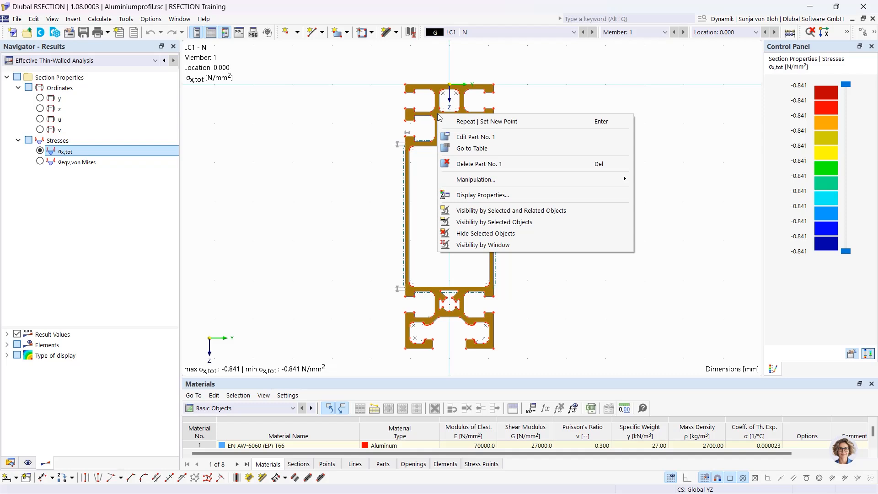
left_click(372, 115)
Select the objects fully enclosed by a window around the profile's upper flange, and clear the selection.
scroll(408, 78, "up", 4)
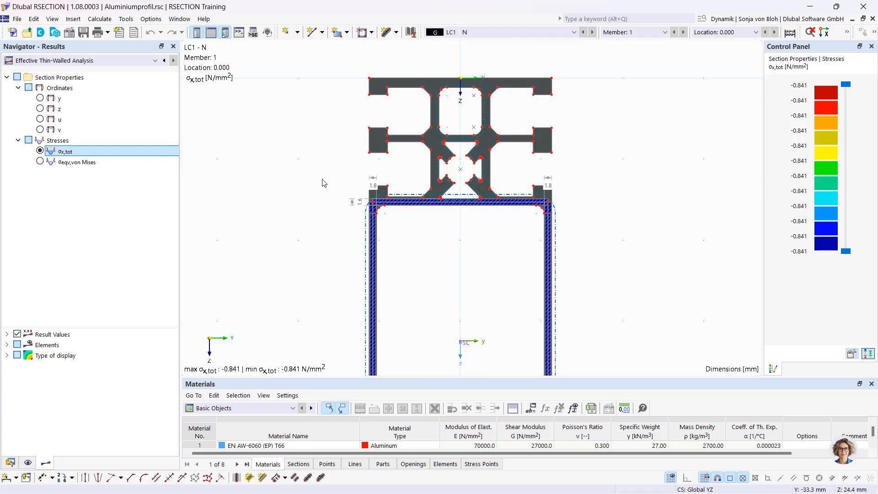
middle_click_drag(318, 183, 320, 201)
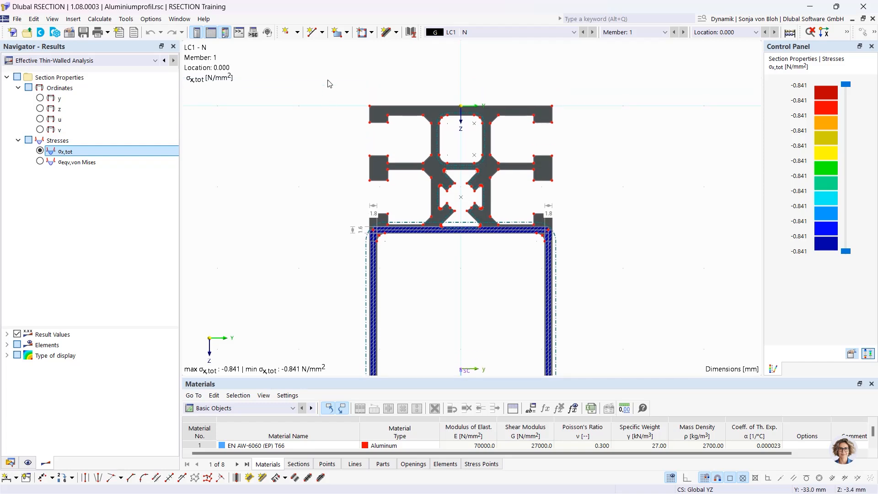
left_click_drag(327, 71, 611, 151)
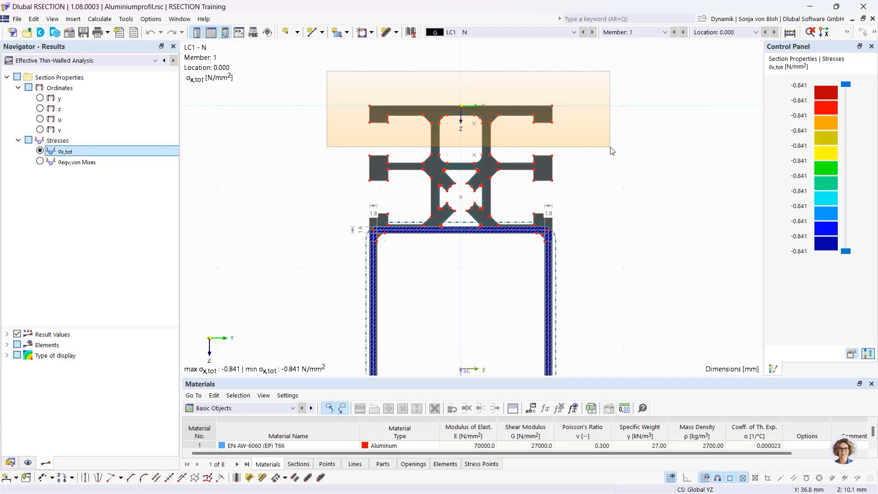
left_click_drag(612, 150, 611, 151)
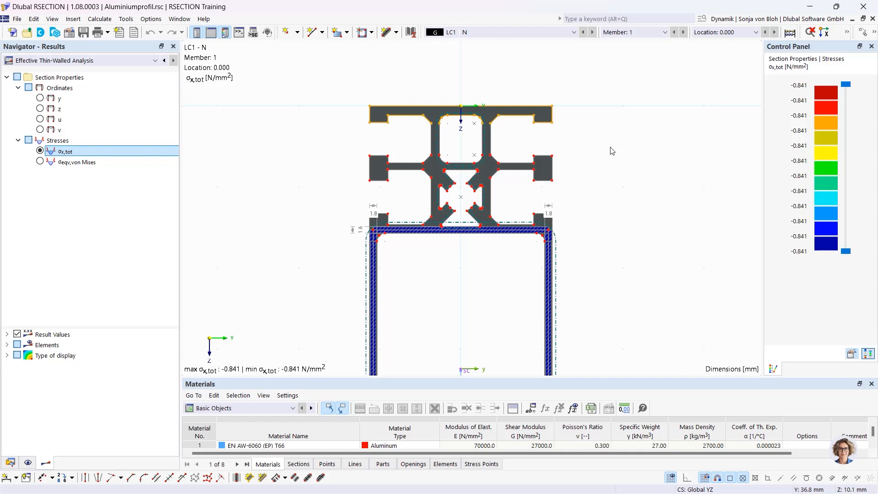
left_click(612, 151)
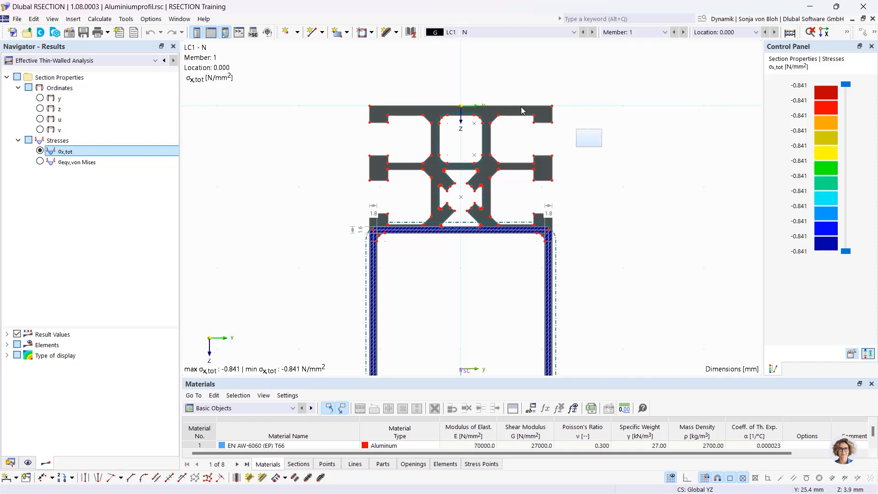
Select everything touched by a crossing window over the upper flange, and replace that selection with the top edge line.
left_click_drag(601, 147, 307, 80)
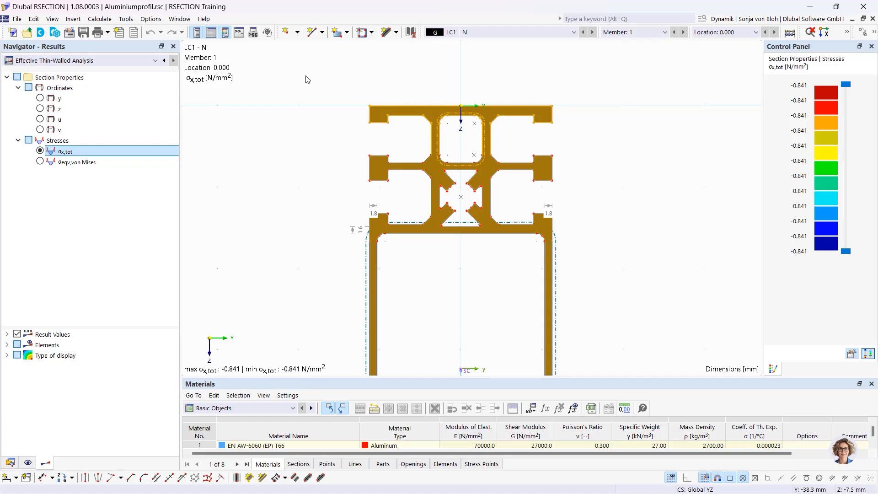
left_click(297, 94)
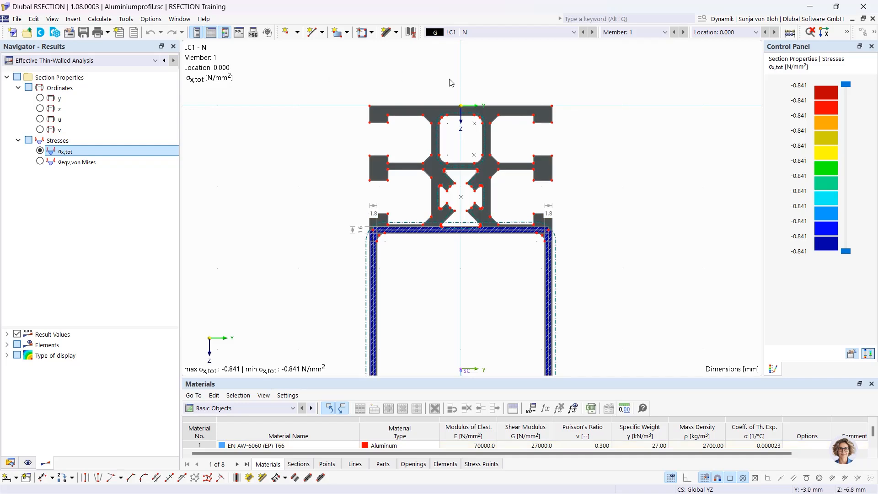
left_click(449, 108)
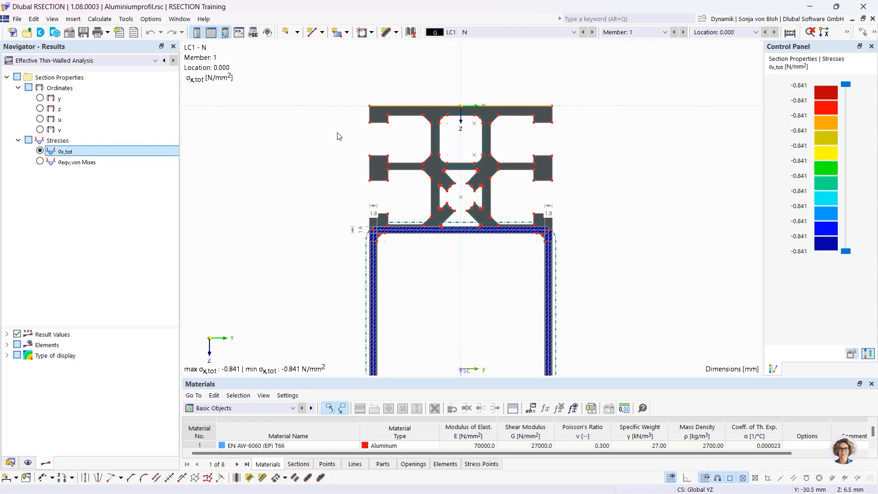
scroll(346, 132, "up", 2)
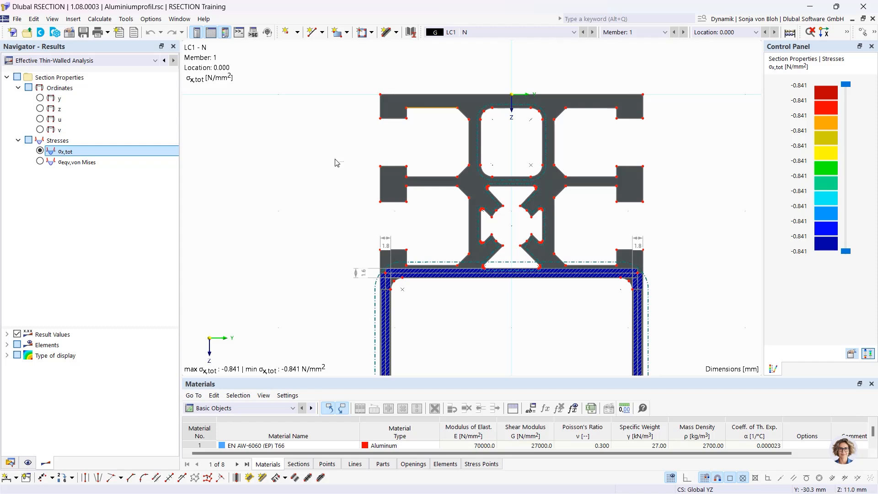
Start a new model named Example 1 and set its analysis method to Thin-Walled Analysis.
left_click(13, 33)
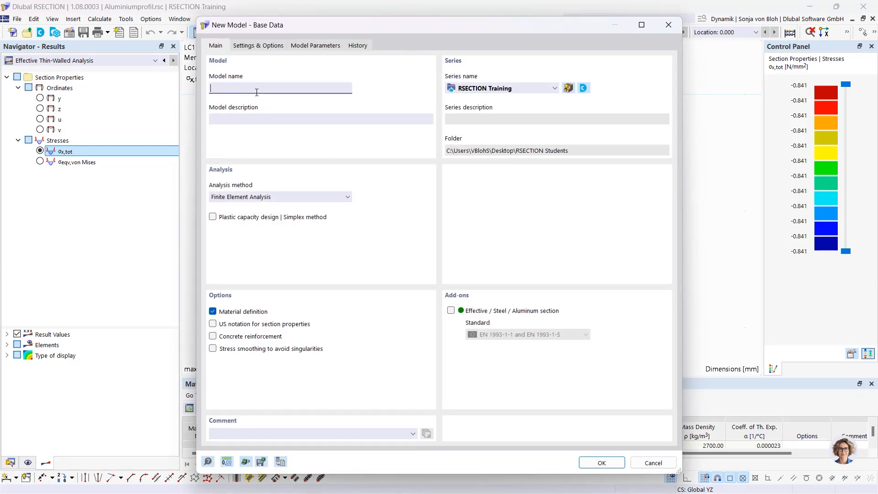
type("Example 1")
left_click(343, 199)
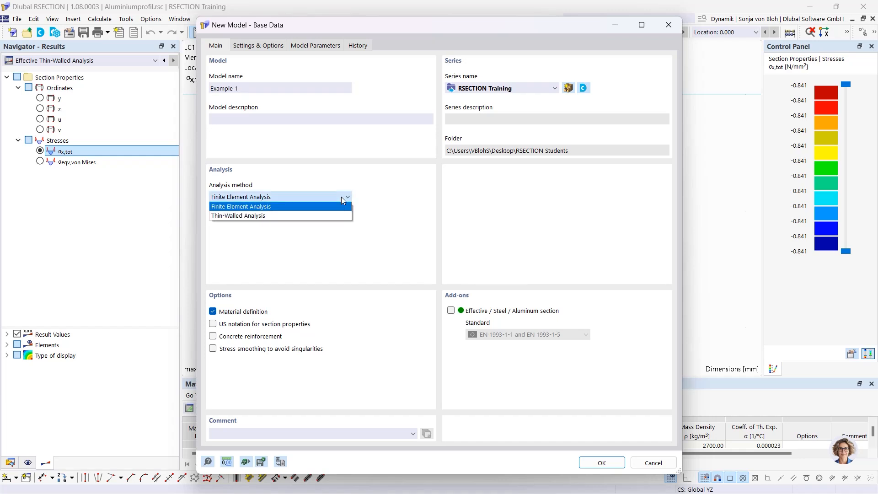
left_click(272, 216)
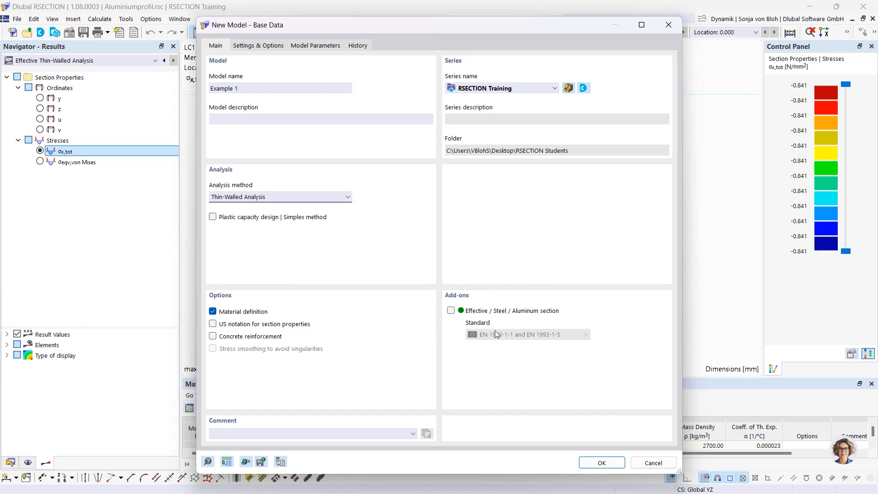
Enable the Effective / Steel / Aluminum section add-on with the standard EN 1993-1-1 and EN 1993-1-5.
left_click(450, 311)
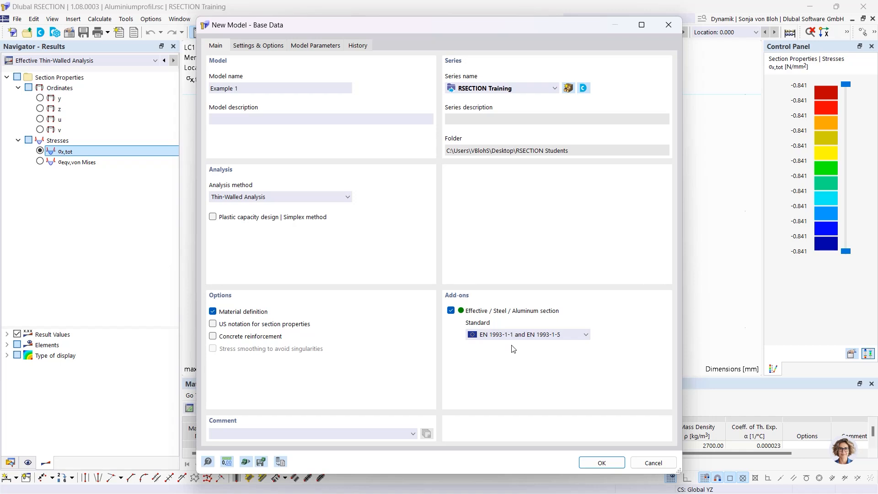
left_click(550, 335)
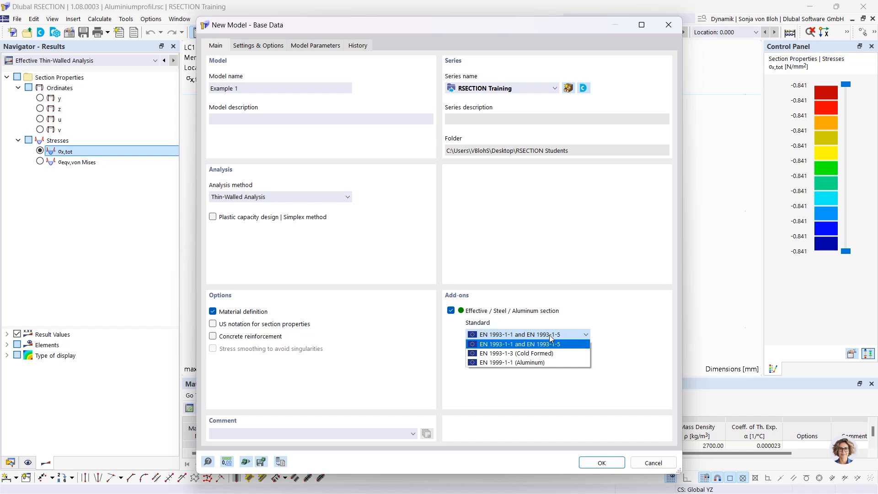
left_click(513, 348)
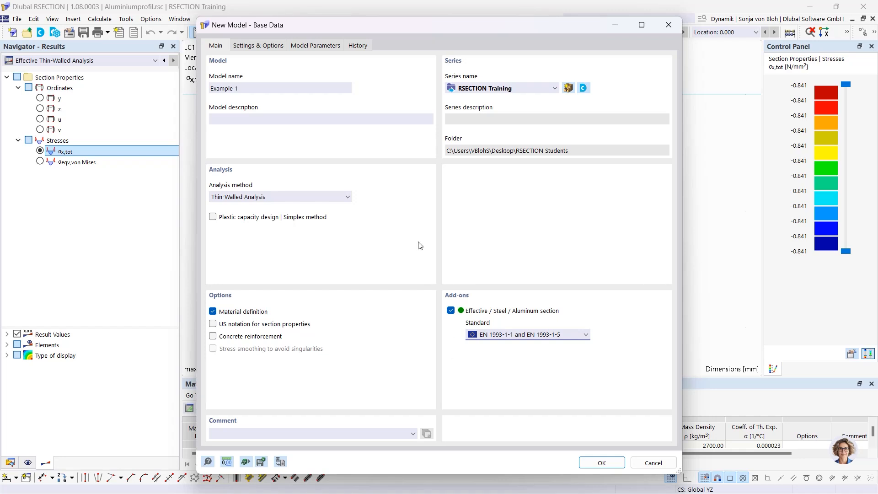
Check the manufacturing types in the model's settings, leave the type unspecified, and accept the base data to create the model.
left_click(265, 47)
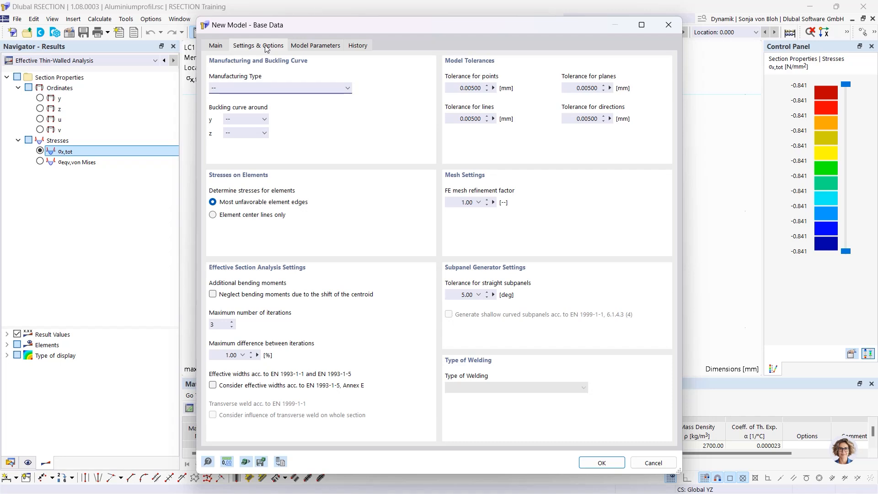
left_click(238, 89)
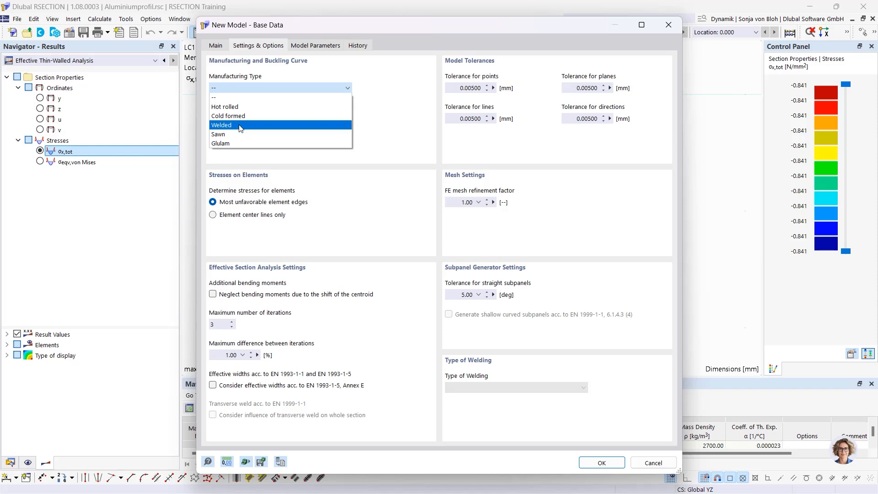
left_click(250, 101)
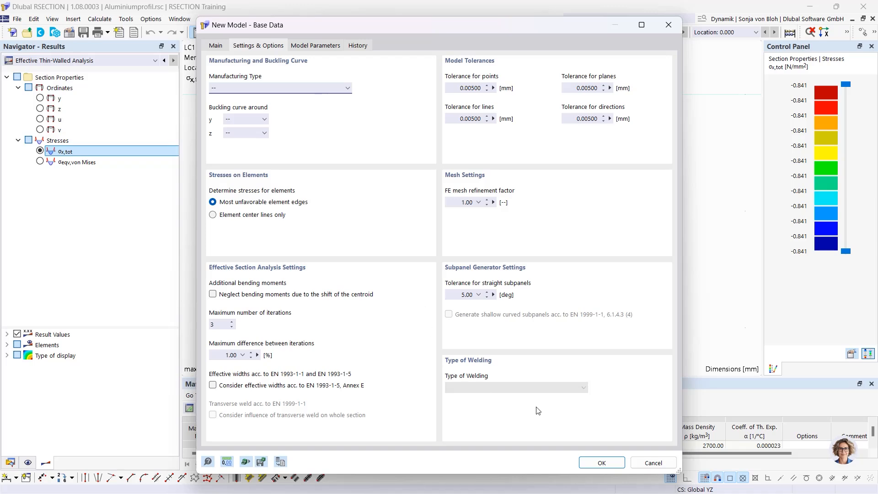
left_click(603, 462)
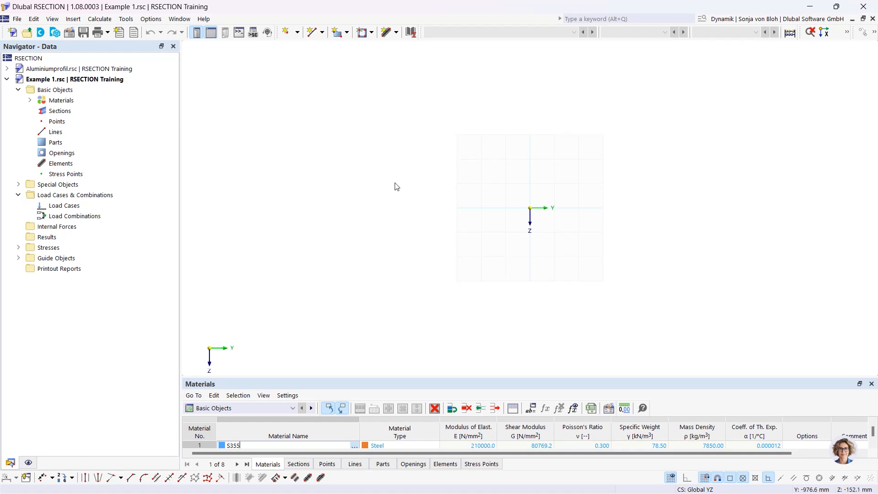
Open material 1 for editing, clear its name, and enter S235 as the new name.
left_click(30, 100)
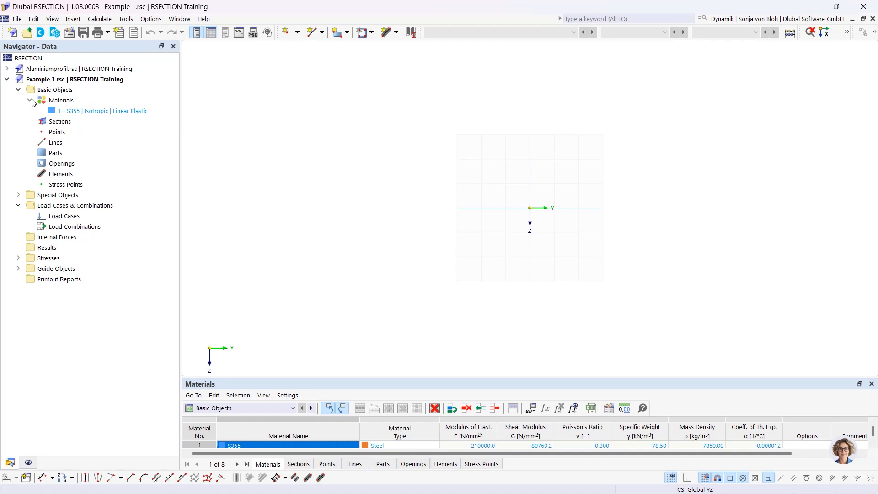
double_click(83, 112)
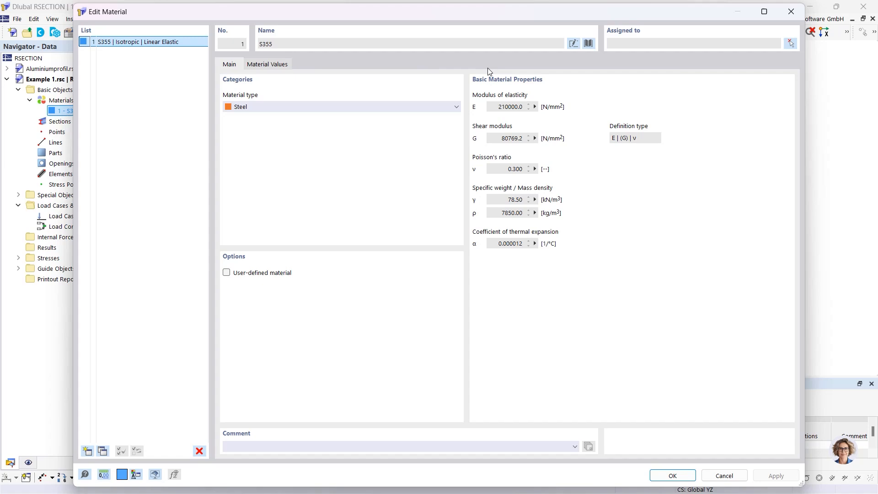
left_click(572, 43)
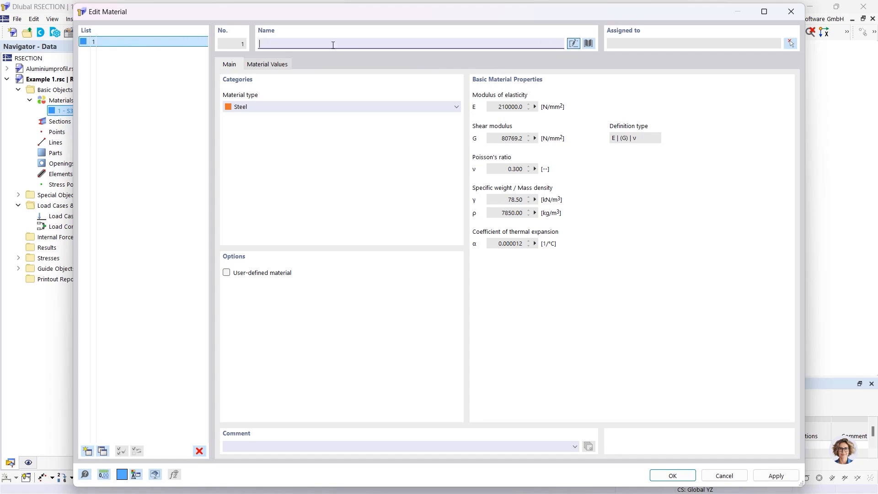
type("S235")
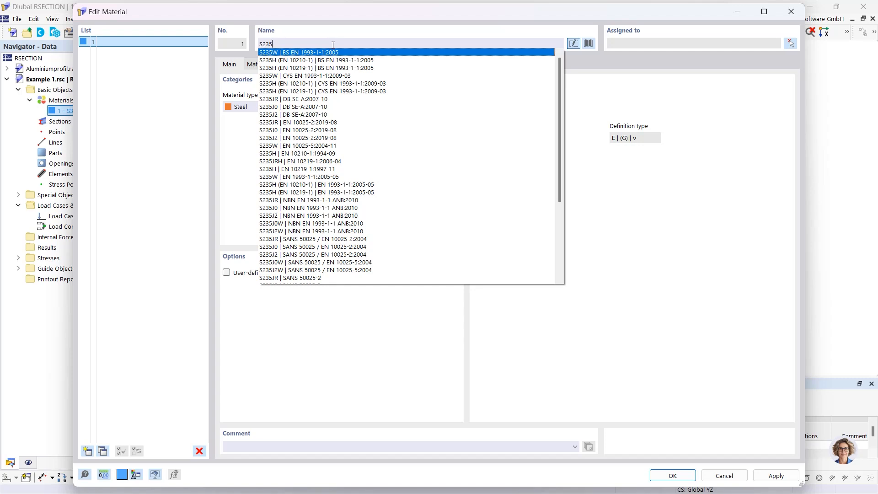
left_click(511, 26)
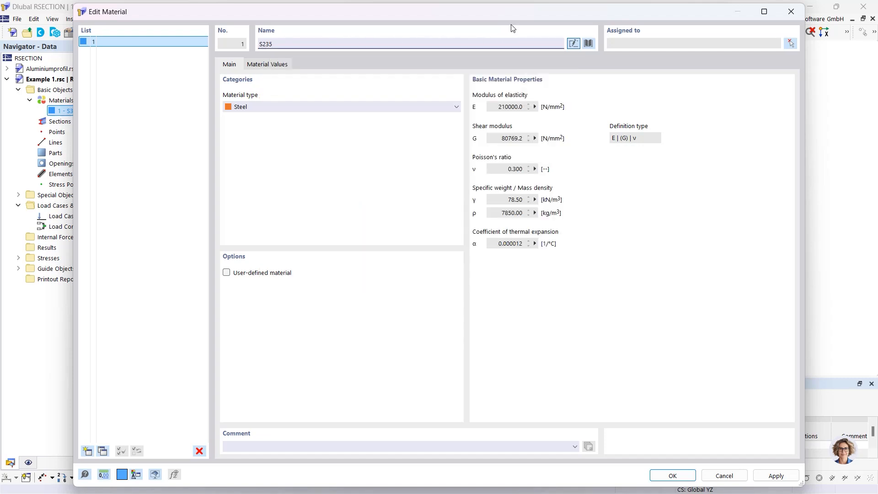
Choose S355 of the Steel S series per EN 1993-1-1:2005-05 from the material library, filtering by Steel and searching for S 355.
left_click(587, 43)
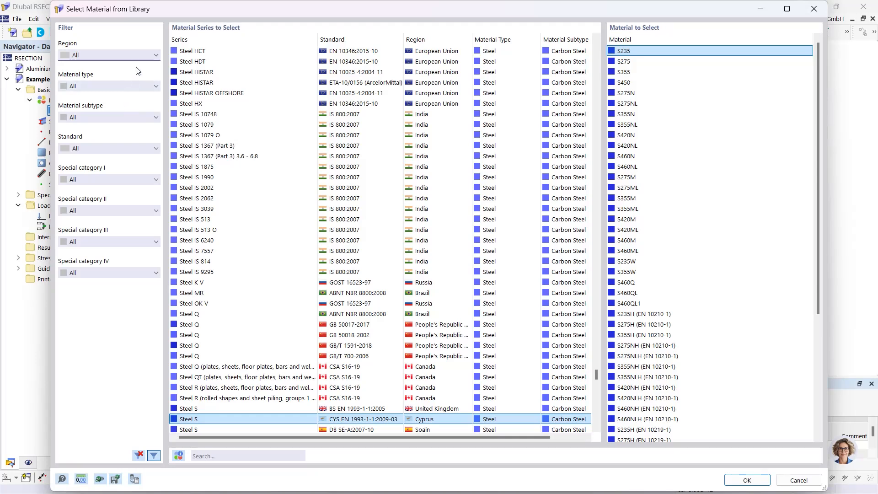
left_click(135, 86)
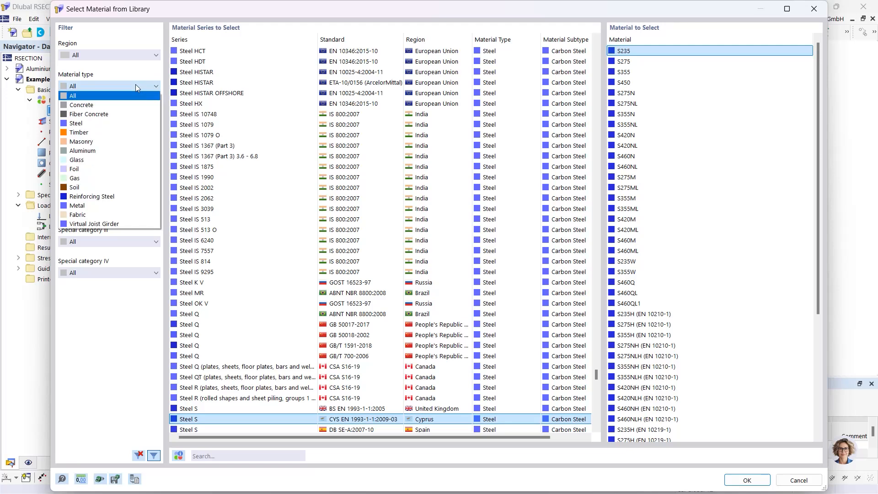
left_click(110, 123)
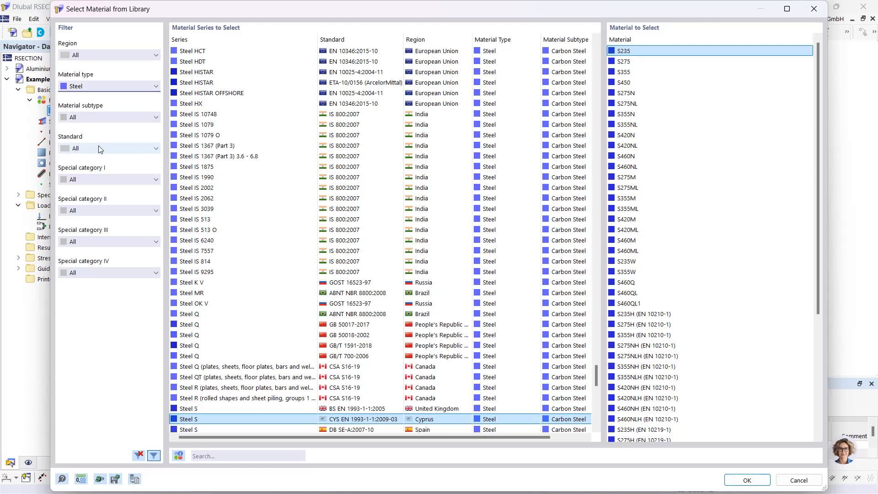
left_click(208, 459)
type("S 355")
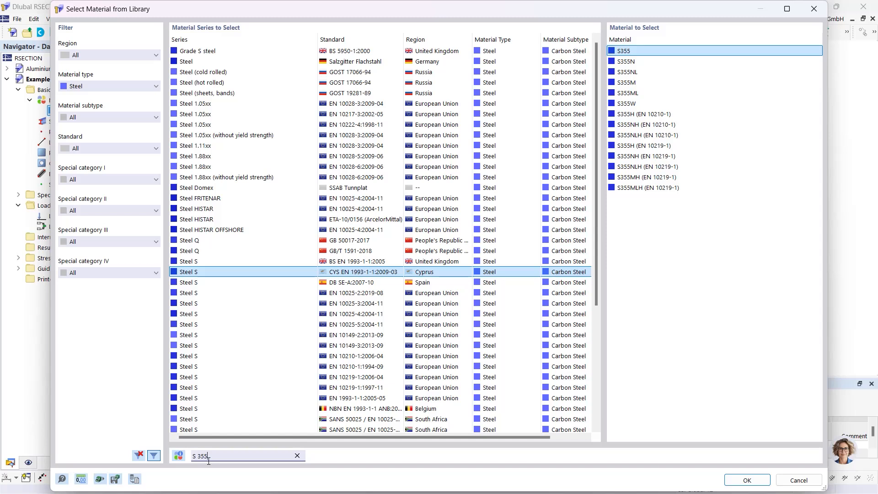
left_click(360, 398)
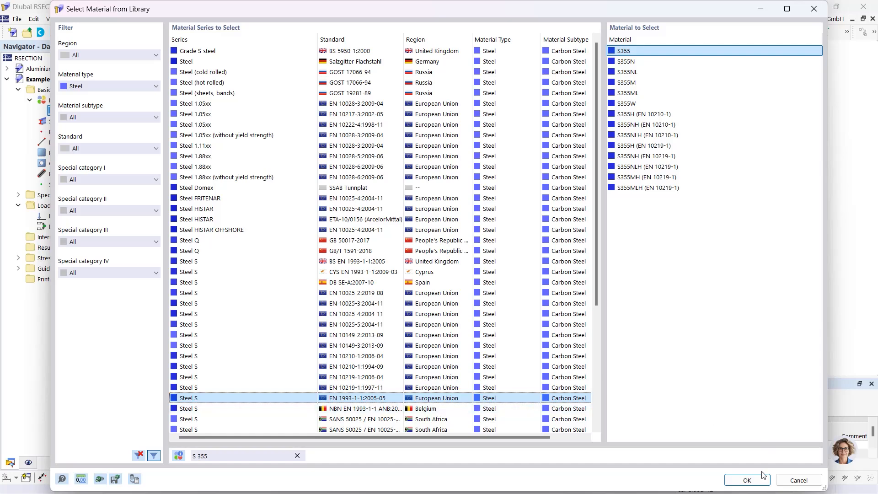
left_click(748, 479)
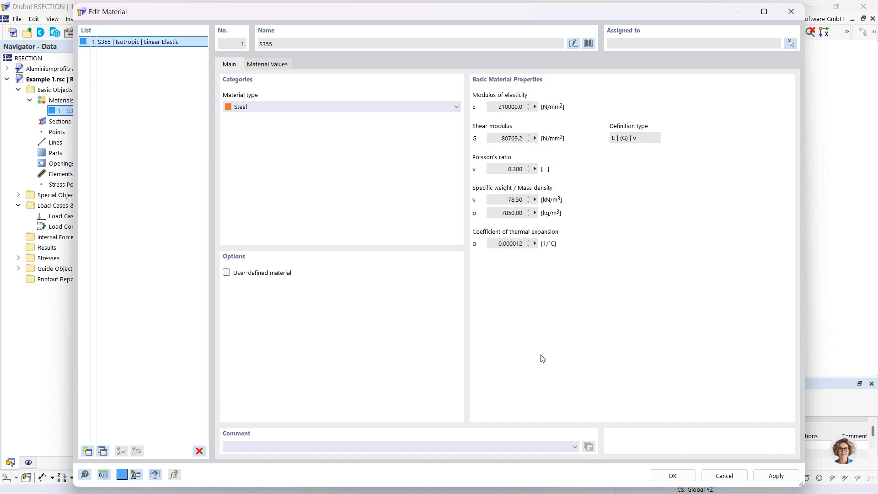
Inspect the S355 material values with the user-defined option enabled, and accept the material with that option disabled again.
left_click(225, 274)
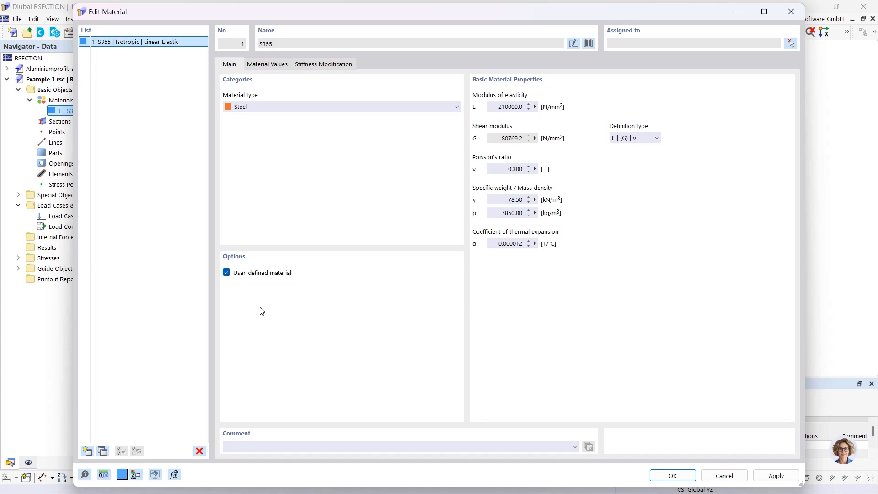
left_click(269, 65)
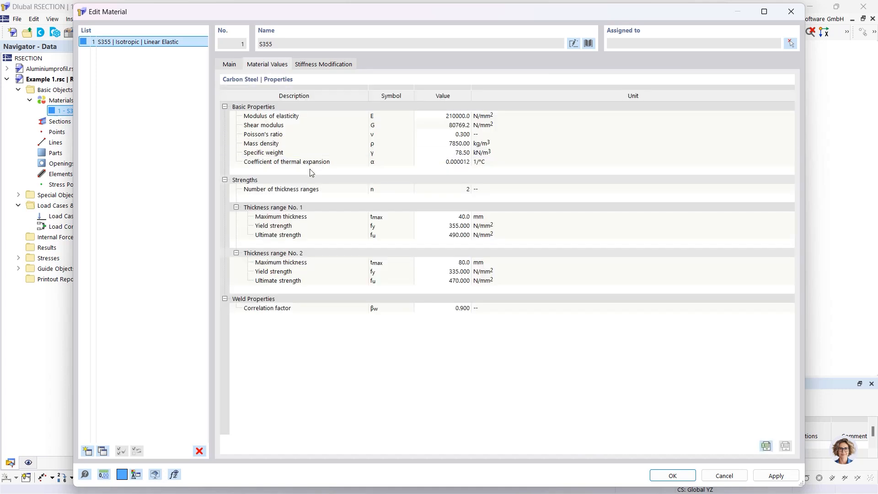
left_click(432, 116)
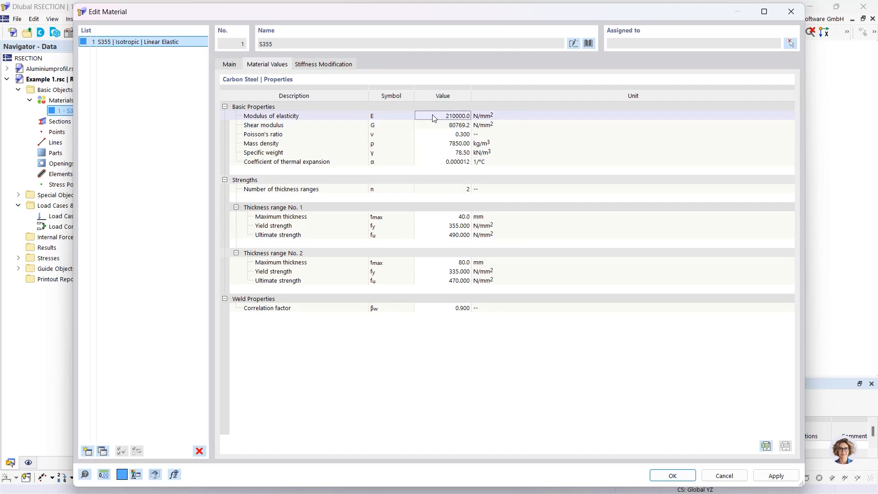
left_click(230, 65)
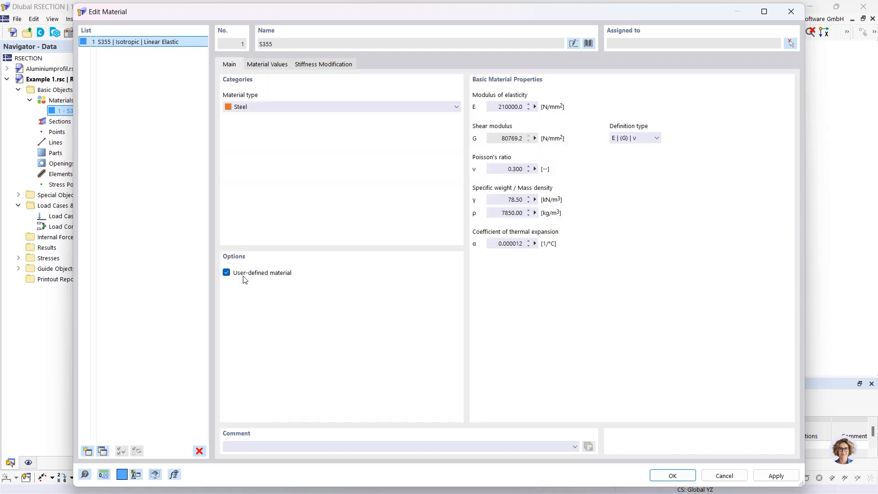
left_click(226, 272)
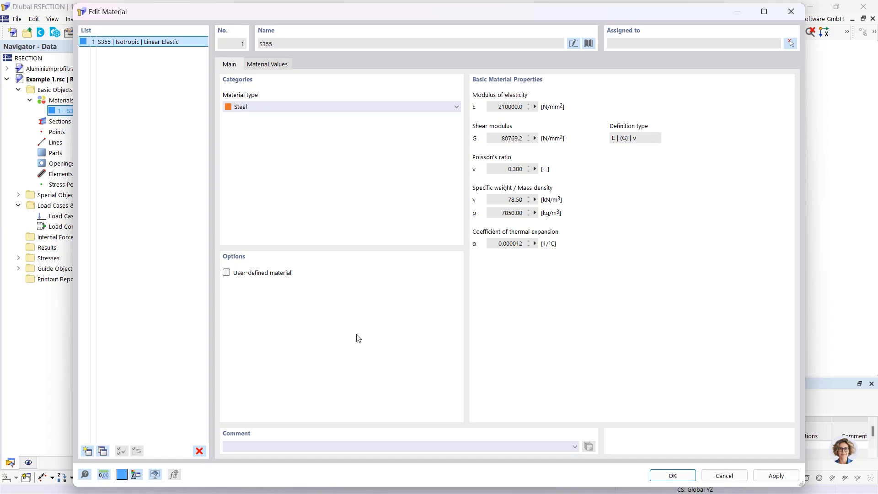
left_click(659, 476)
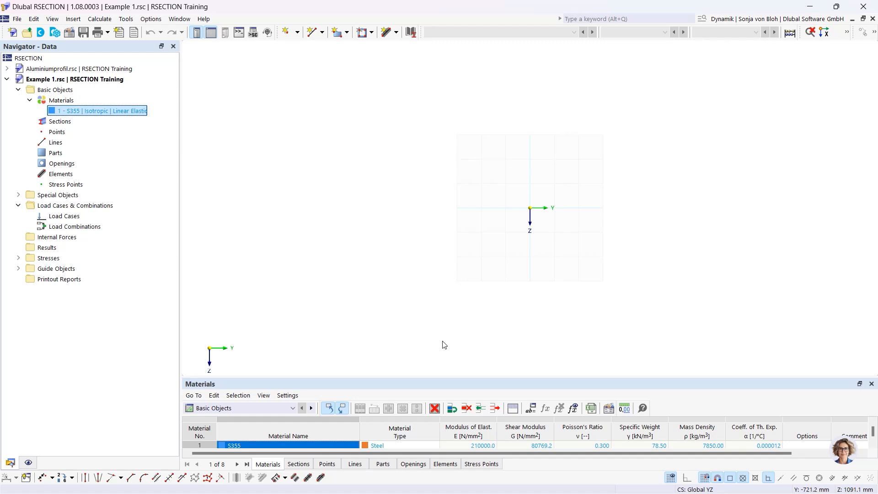
left_click(55, 154)
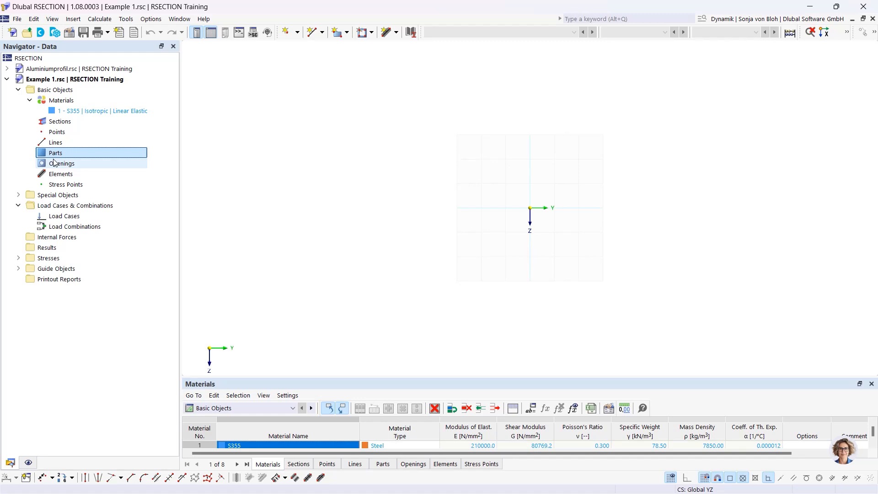
left_click(396, 32)
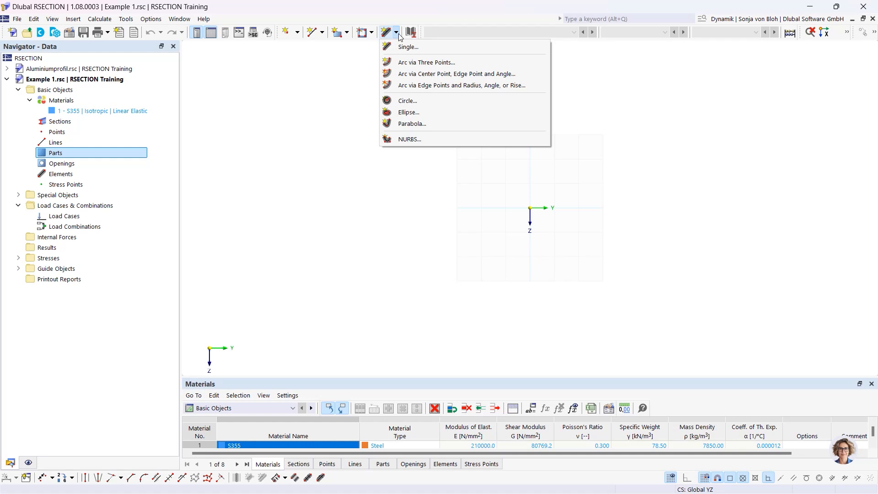
left_click(107, 164)
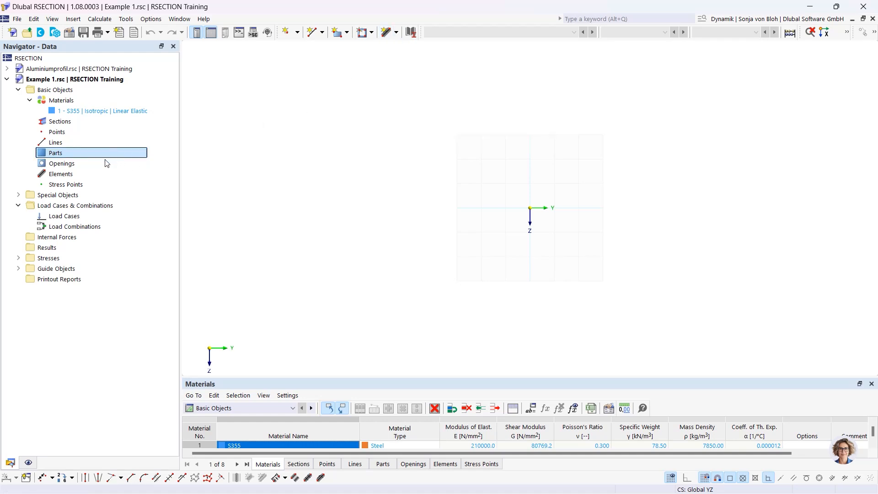
left_click(71, 175)
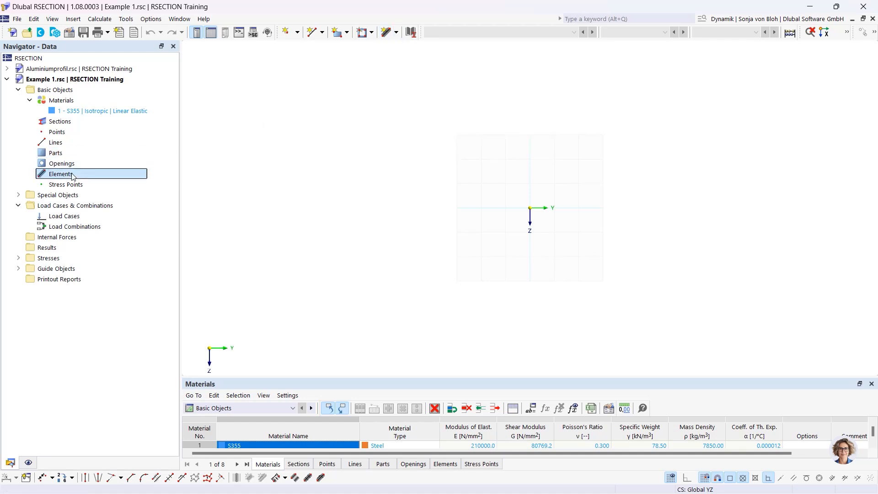
right_click(72, 176)
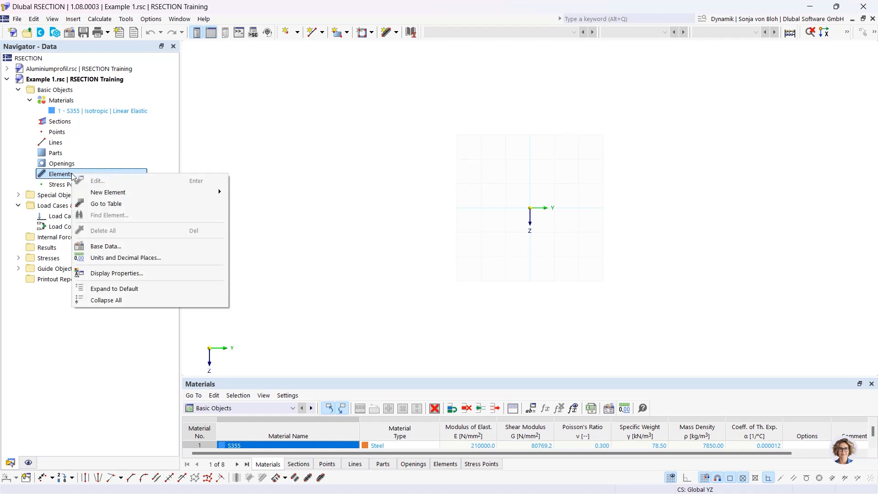
Create a single-line element from the origin by length and direction, 150 mm long and 10.7 mm thick at an angle of 0°.
mouse_move(119, 197)
left_click(397, 36)
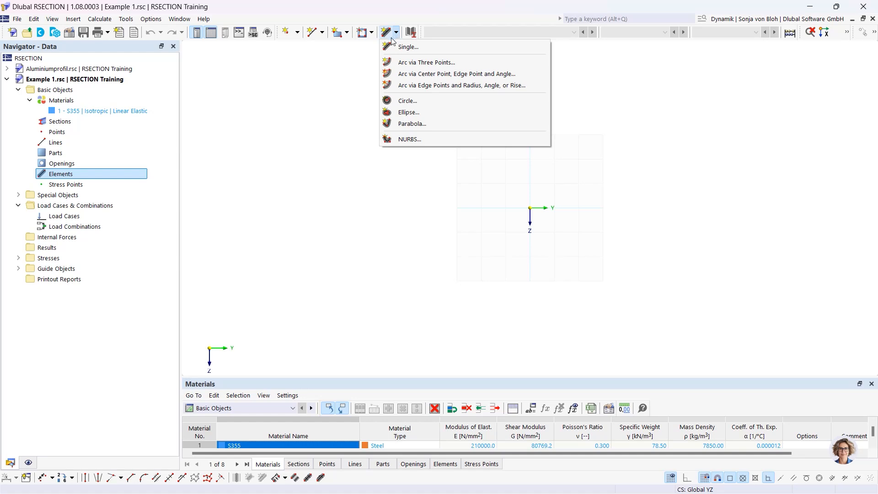
left_click(405, 48)
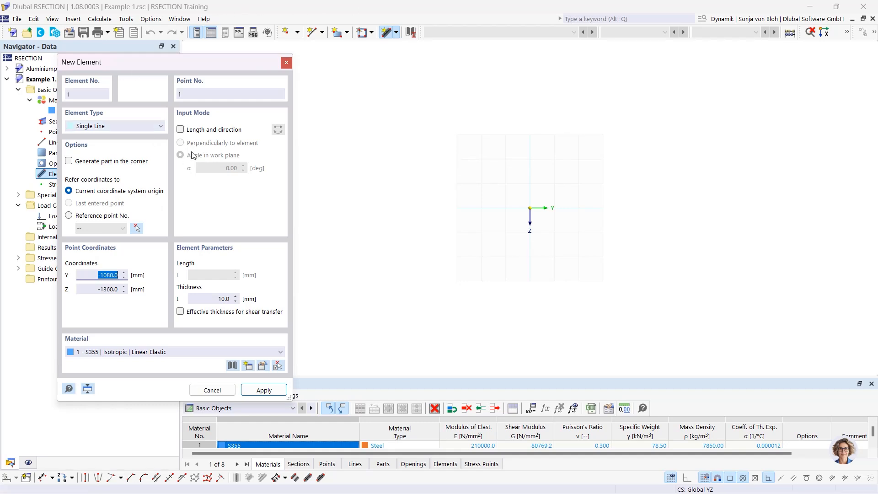
left_click(180, 129)
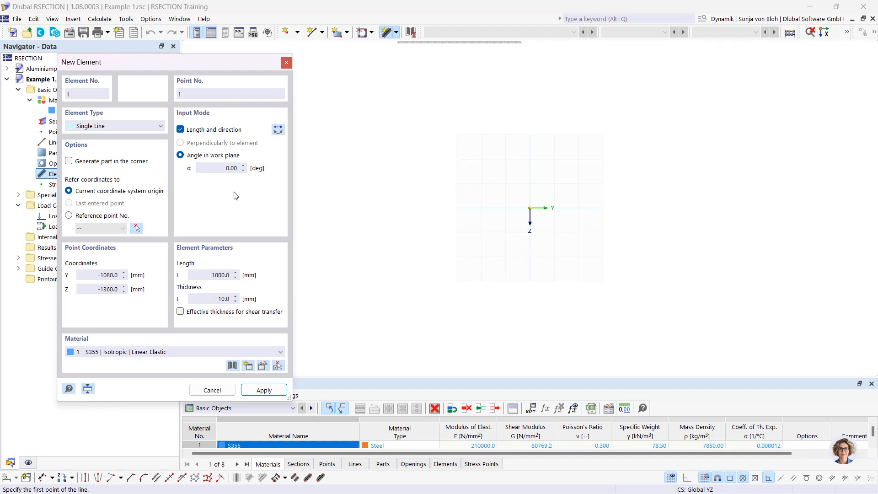
double_click(220, 274)
type("150")
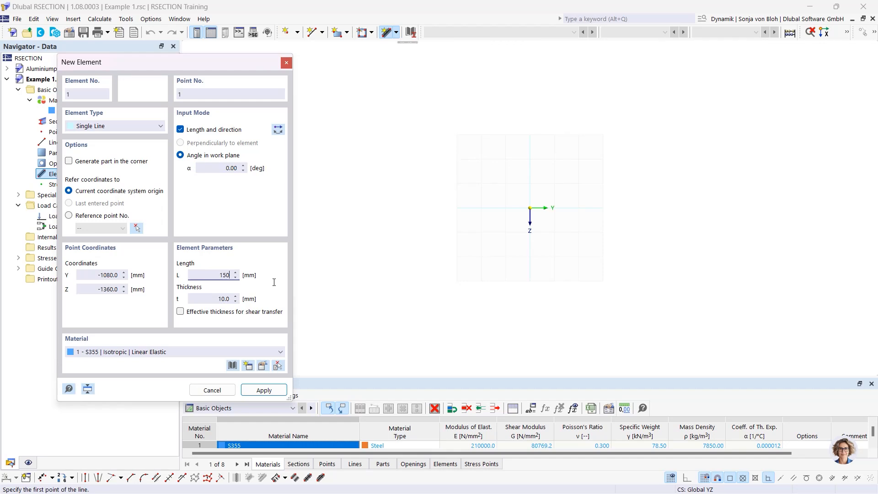
double_click(207, 299)
type("10,7")
scroll(565, 219, "up", 6)
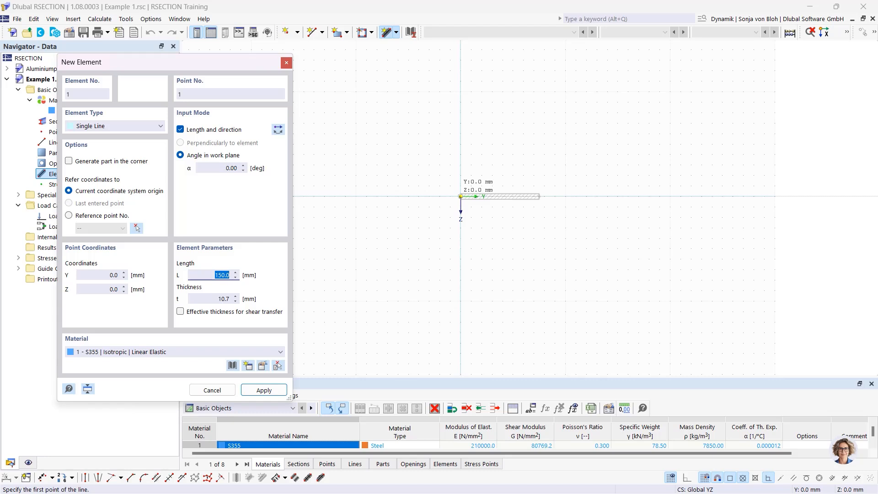
left_click(460, 196)
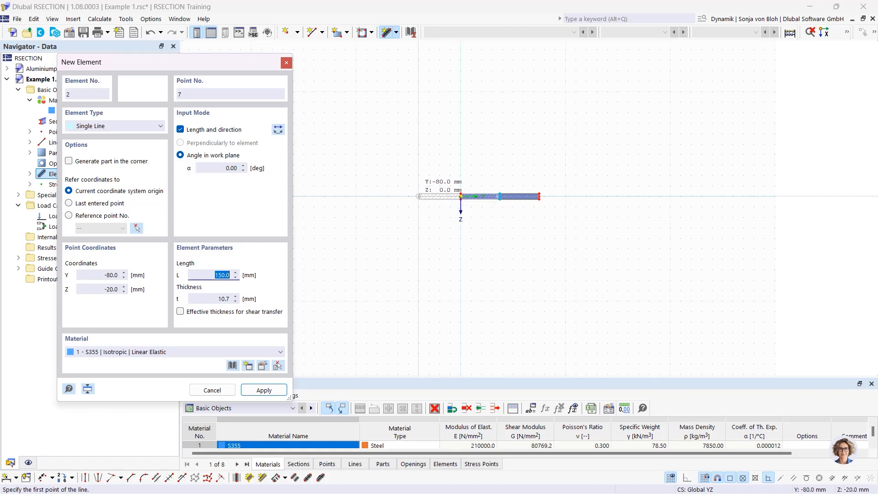
Add the web as an element at 90°, 289.3 mm long and 7.1 mm thick, running upward from the bottom flange's midpoint.
left_click(219, 169)
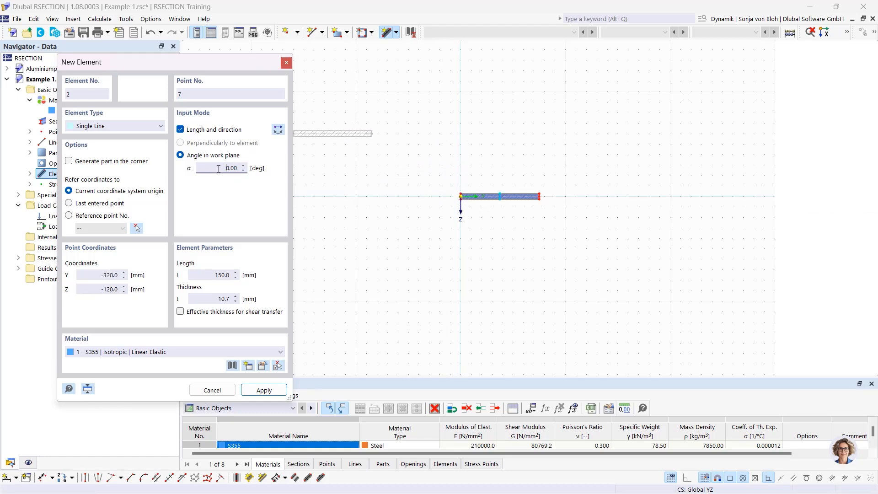
left_click(277, 131)
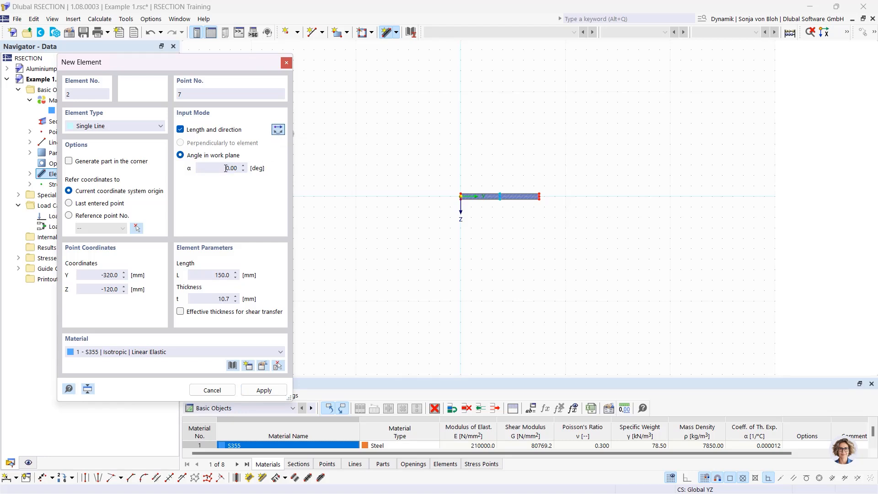
left_click_drag(222, 168, 254, 170)
type("90")
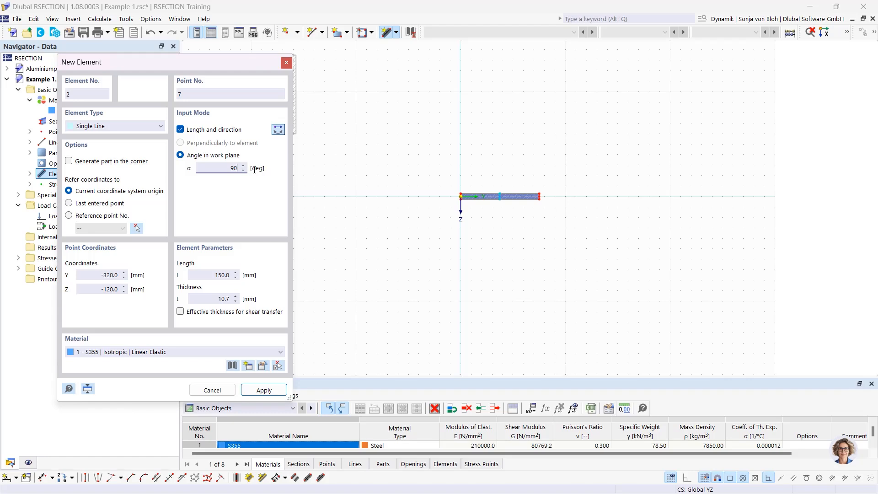
left_click(199, 275)
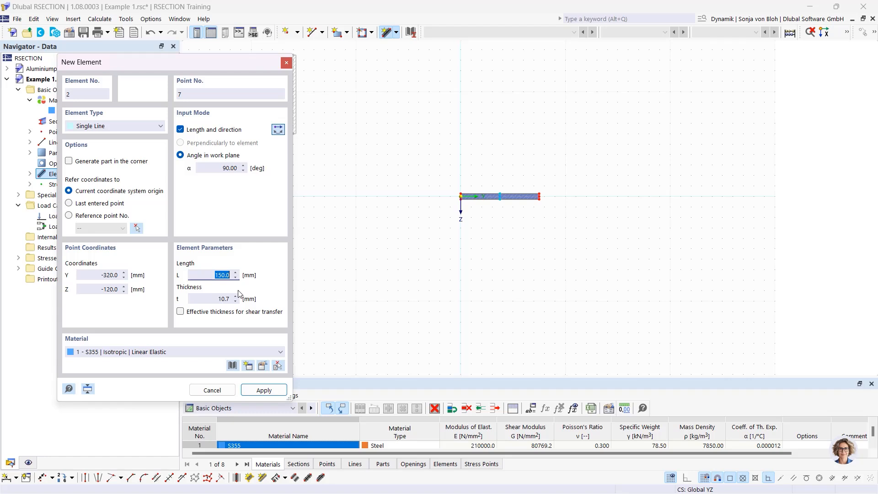
type("289.3")
left_click(238, 303)
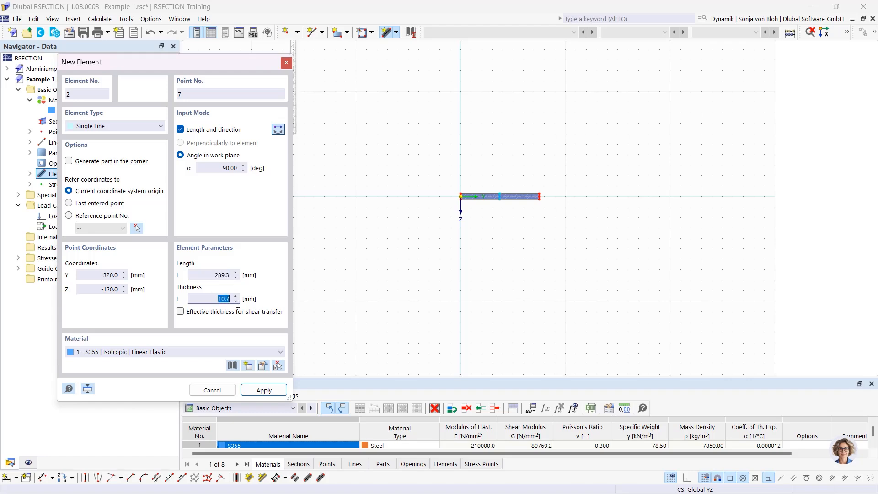
type("7,1")
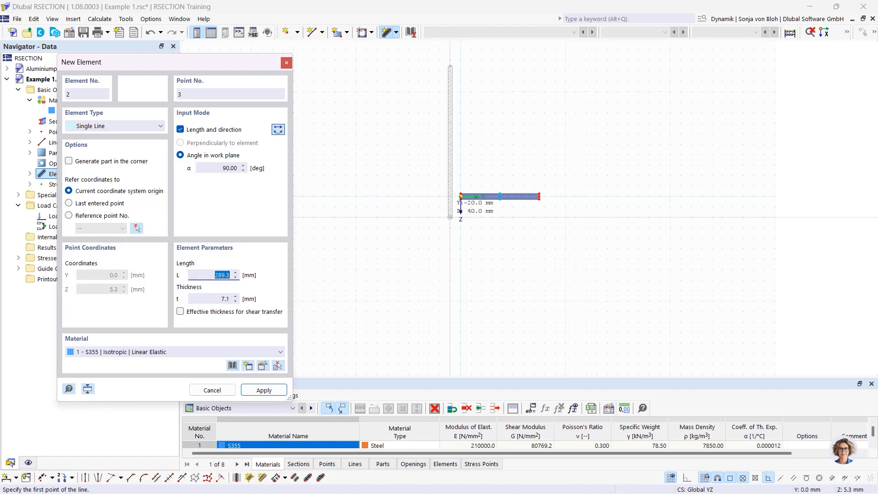
scroll(475, 194, "up", 3)
scroll(526, 194, "up", 3)
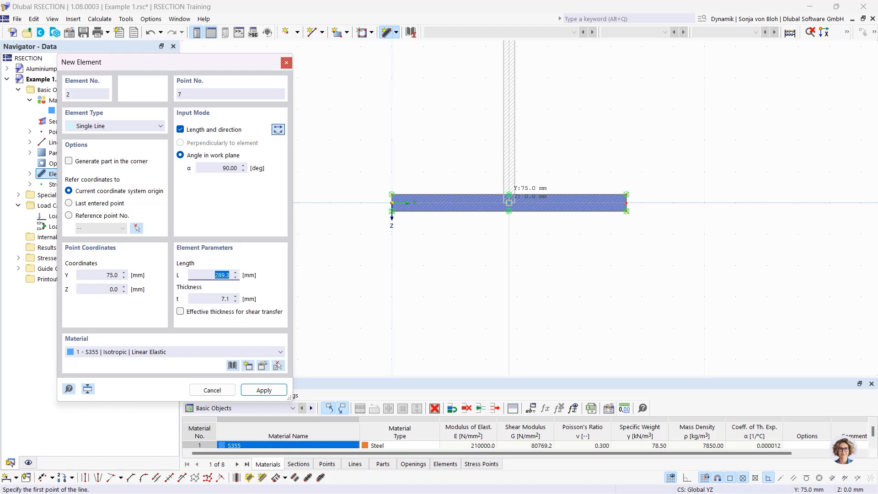
left_click(508, 202)
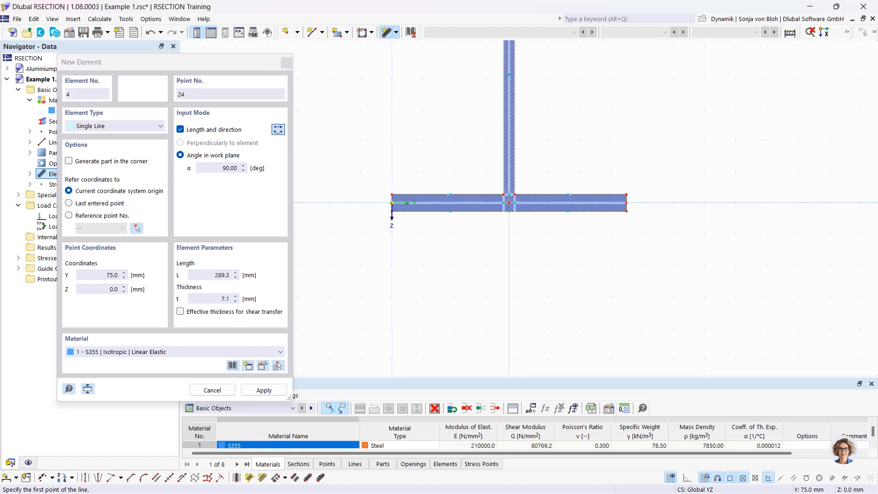
Add one half of the top flange from the web's upper end toward negative Y, at 0°, 75 mm long and 10.7 mm thick.
scroll(517, 293, "down", 4)
middle_click_drag(517, 251, 516, 334)
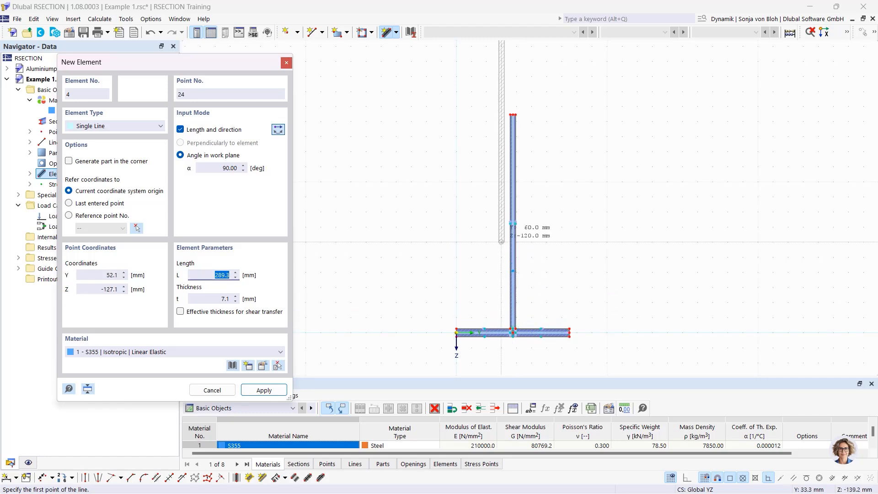
left_click(221, 168)
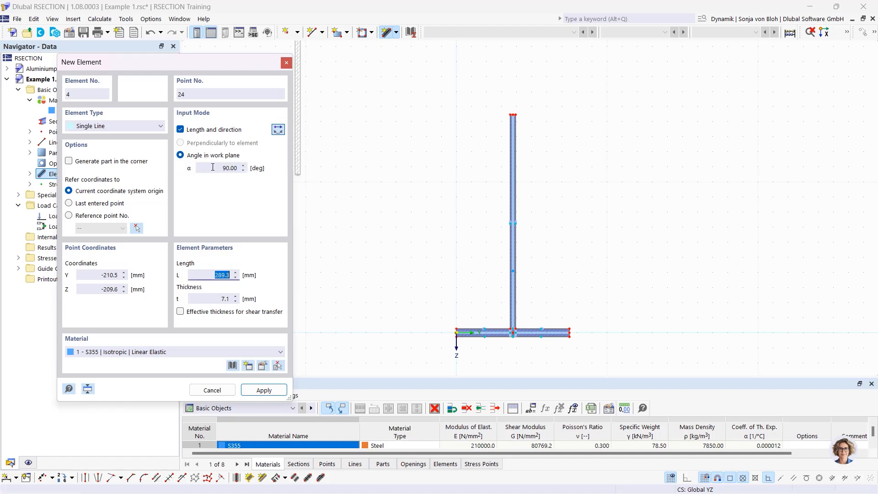
left_click(244, 167)
type("0")
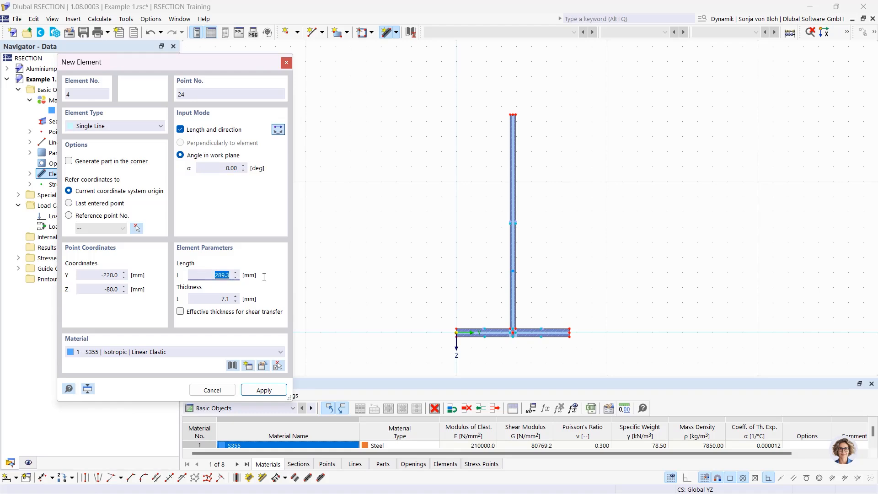
type("75")
key("Tab")
type("10")
type(",7")
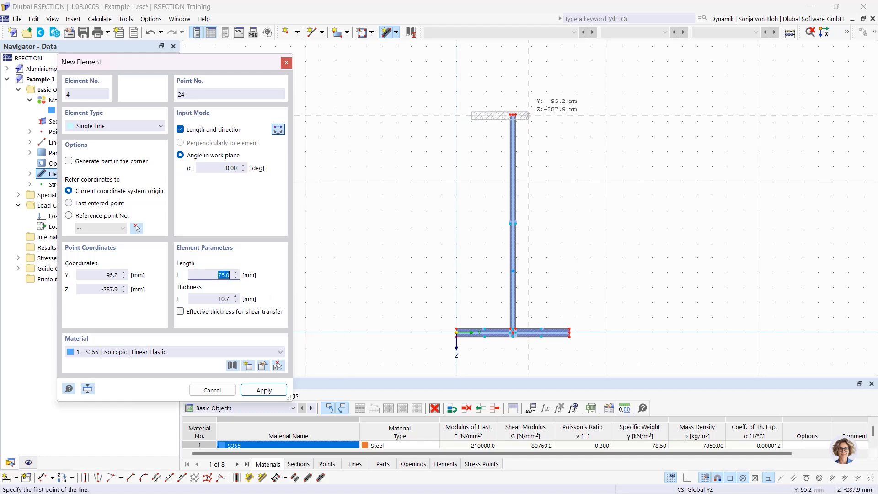
scroll(518, 121, "up", 6)
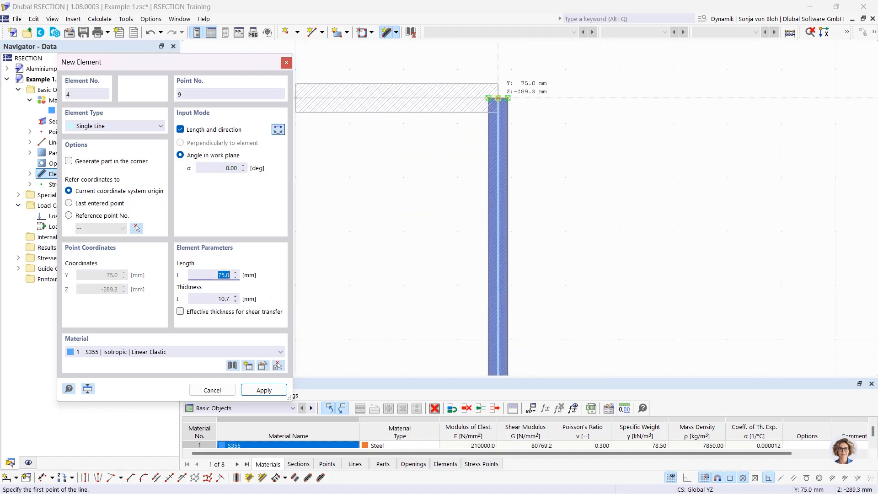
left_click(498, 97)
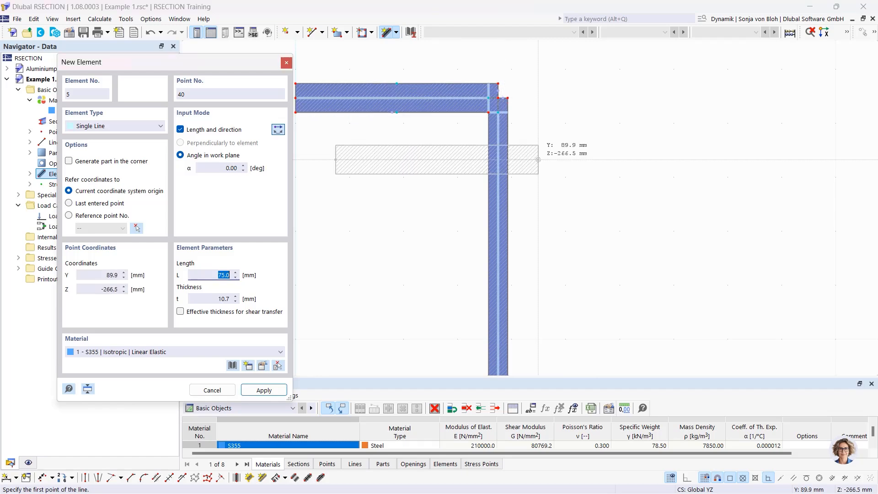
Reverse the element direction and add the other 75 mm top flange half from the web's upper end, and finish creating elements.
left_click(278, 129)
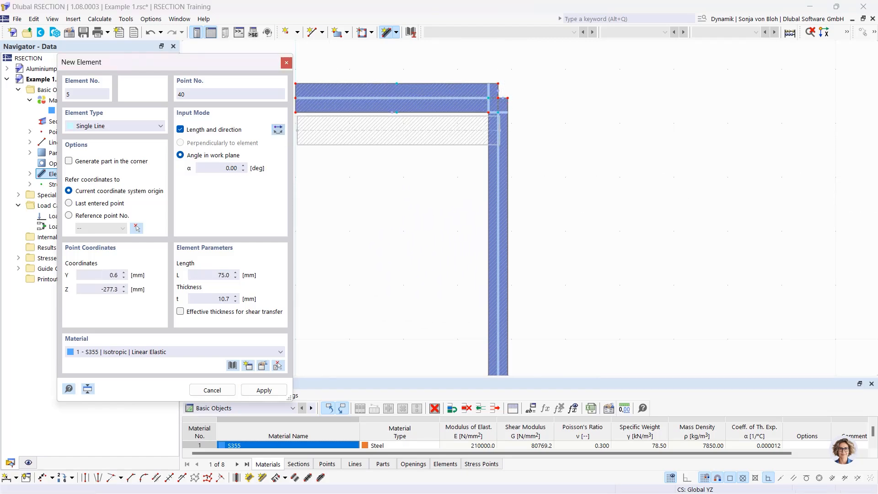
scroll(519, 104, "up", 3)
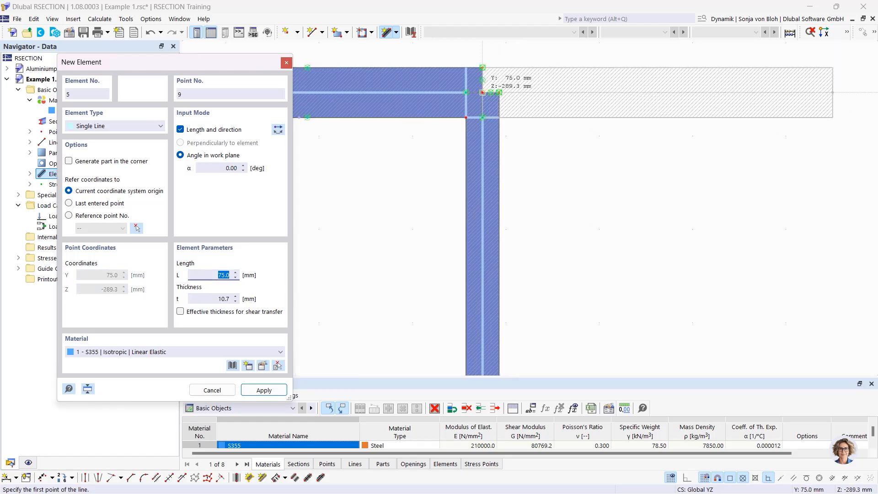
left_click(482, 92)
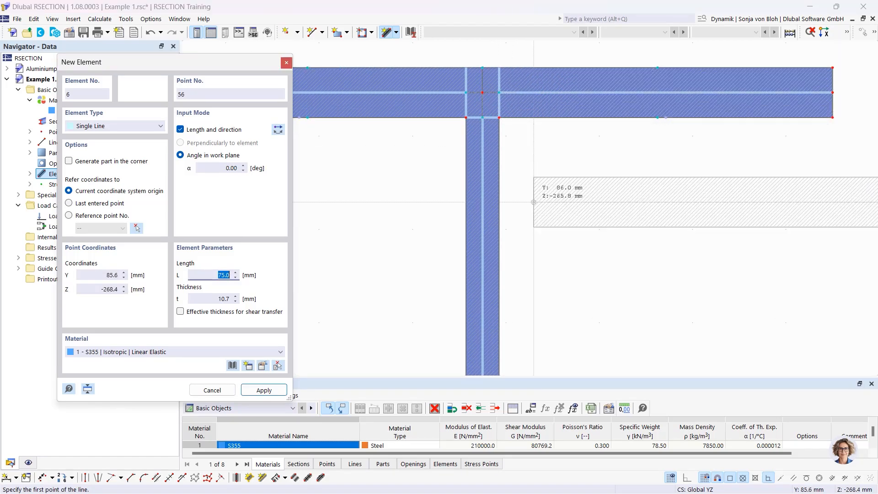
scroll(543, 226, "down", 2)
scroll(543, 226, "down", 5)
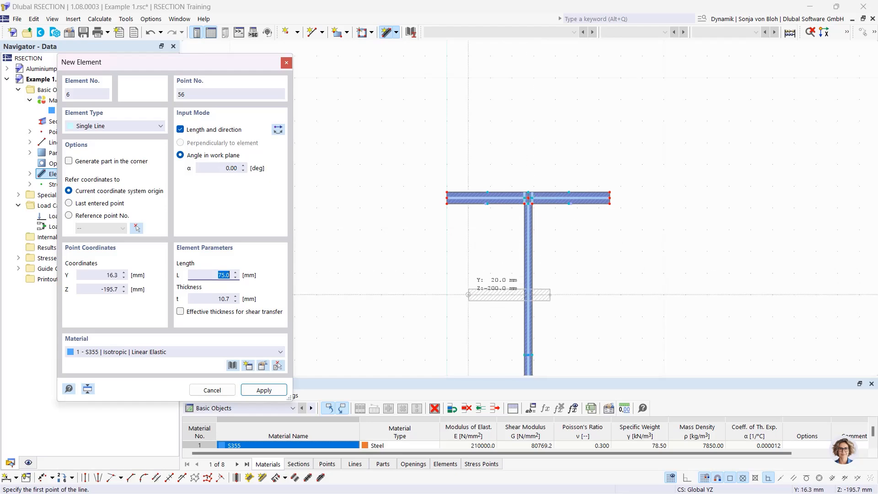
middle_click_drag(464, 296, 453, 138)
scroll(454, 138, "down", 3)
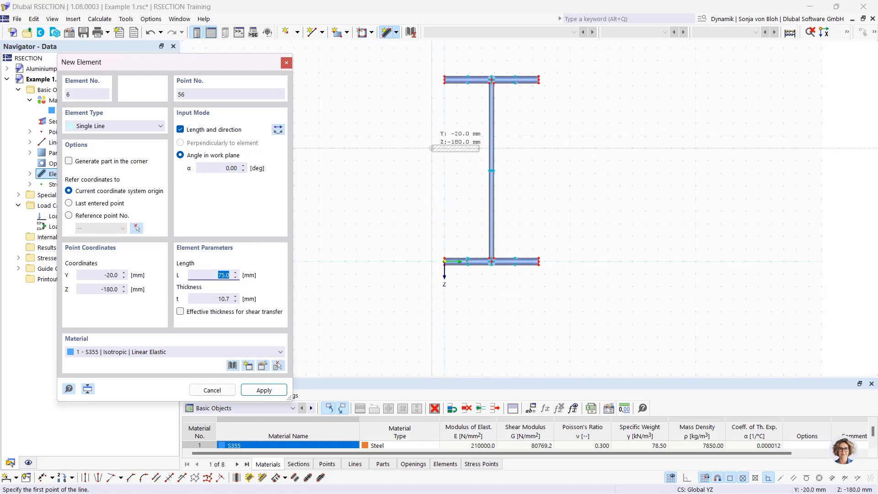
key("Escape")
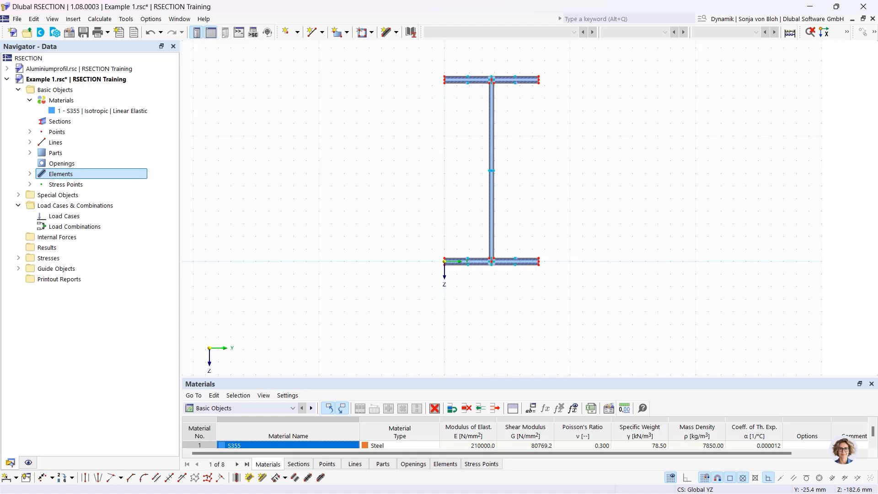
Round both inner corners between the top flange and the web with a 15 mm radius.
left_click(144, 478)
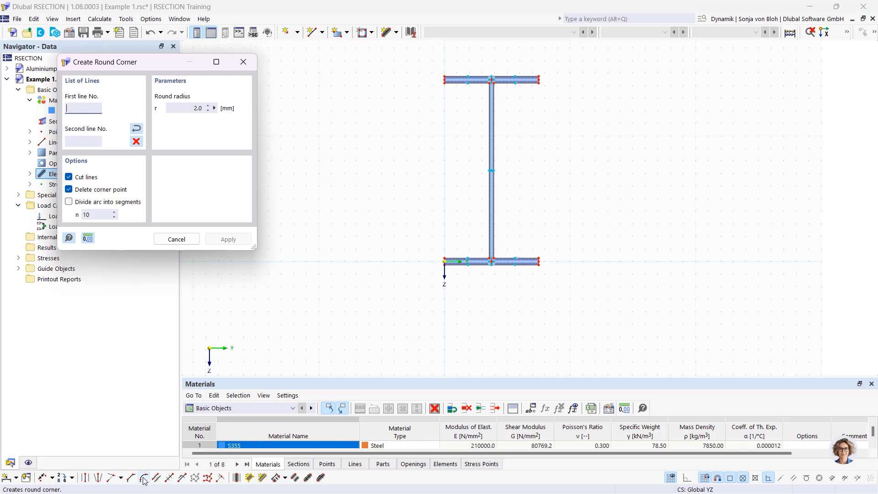
left_click_drag(155, 62, 227, 65)
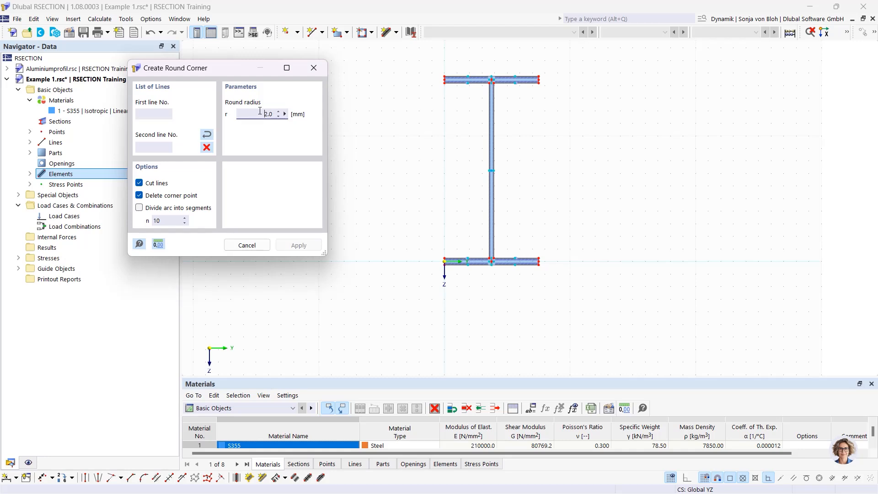
double_click(284, 112)
type("15")
scroll(446, 86, "up", 3)
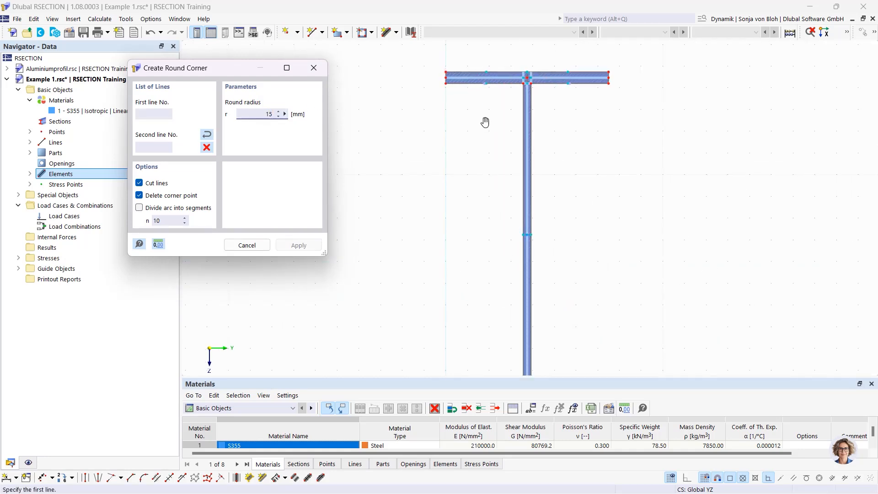
middle_click_drag(485, 122, 457, 188)
scroll(476, 175, "up", 3)
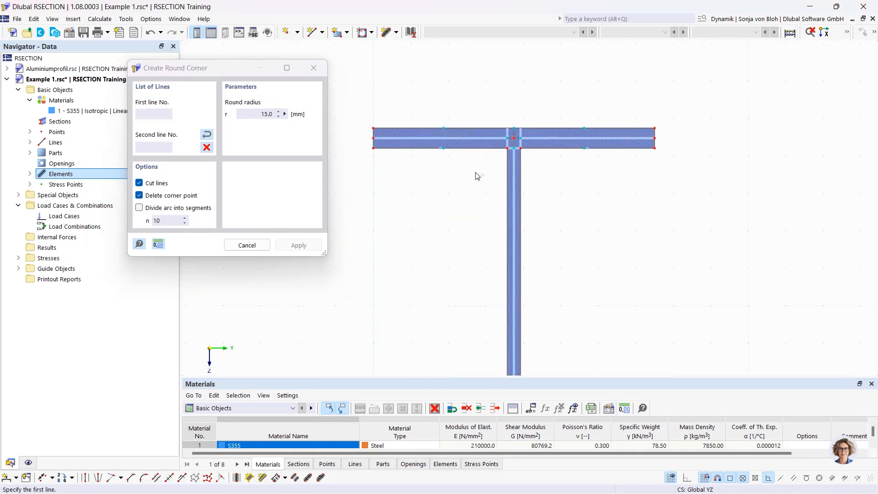
left_click(475, 147)
left_click(507, 186)
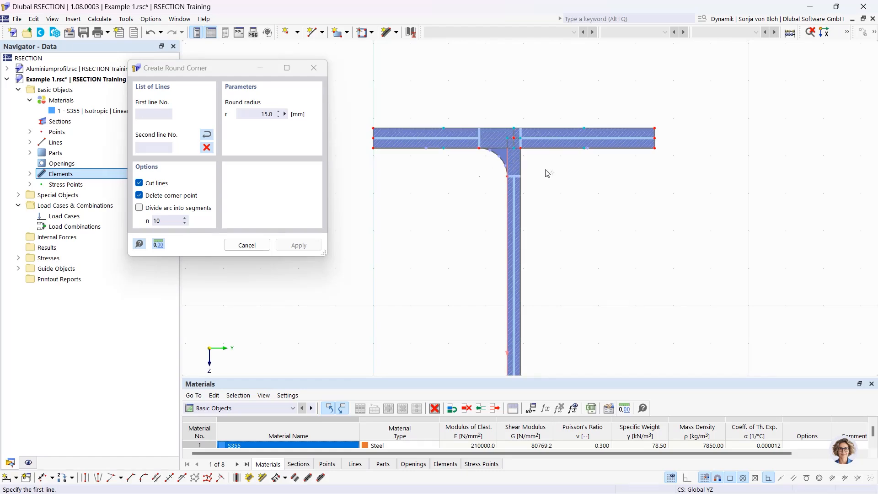
left_click(554, 146)
left_click(520, 180)
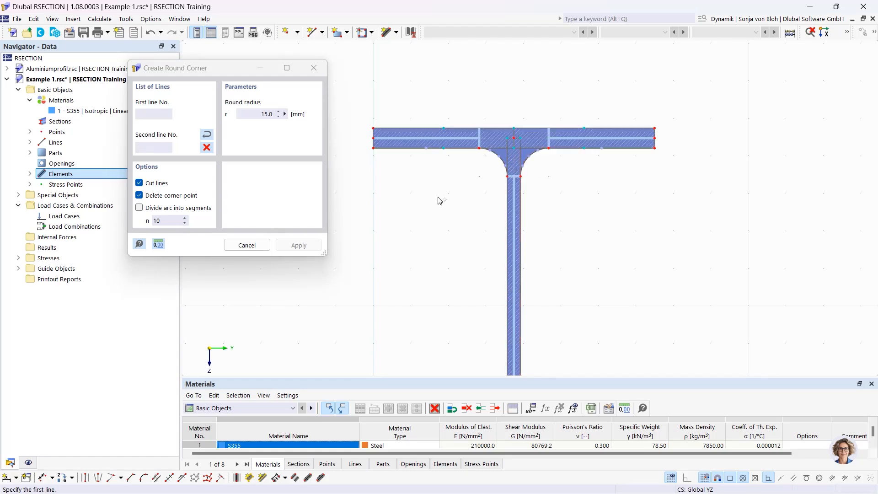
key("Escape")
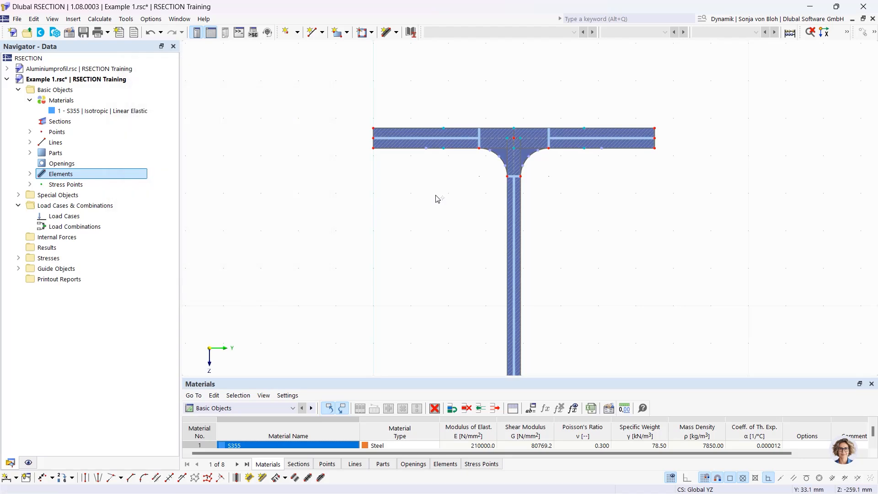
Start an angled corner defined by edge and angle, with an edge length of 6*sqrt(2) mm and a 45° angle.
scroll(435, 198, "down", 3)
middle_click_drag(405, 197, 394, 153)
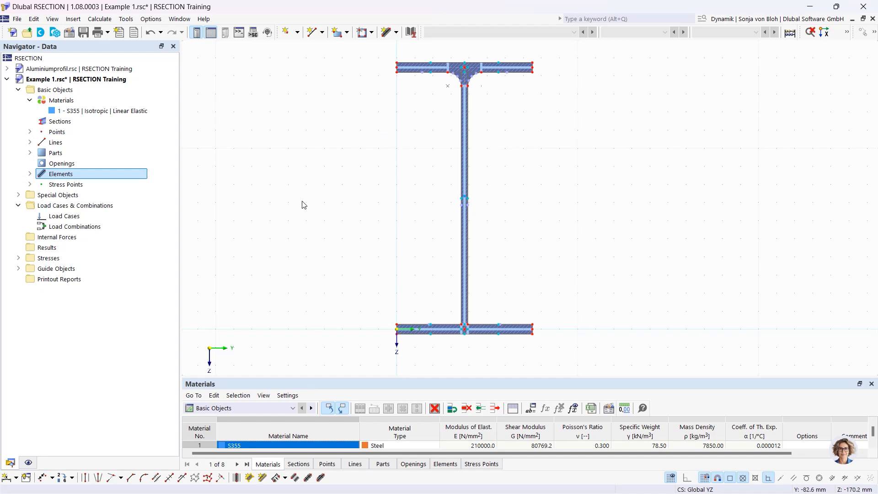
left_click(130, 479)
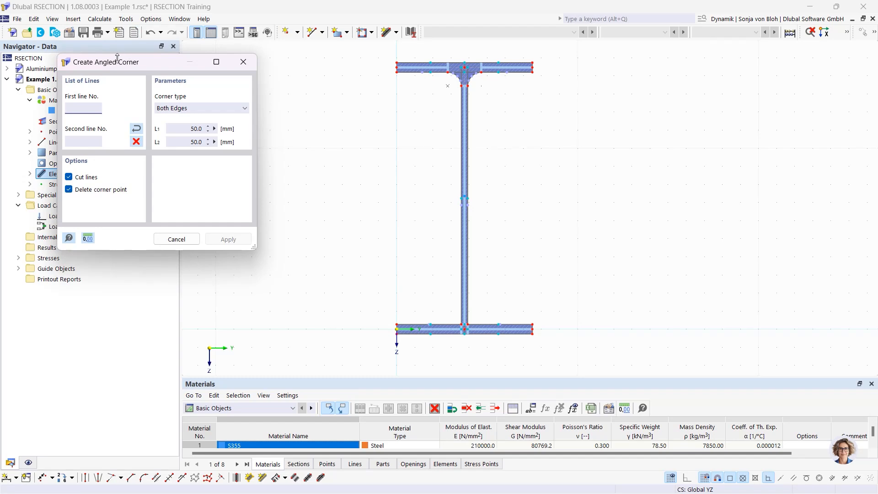
left_click_drag(119, 61, 179, 69)
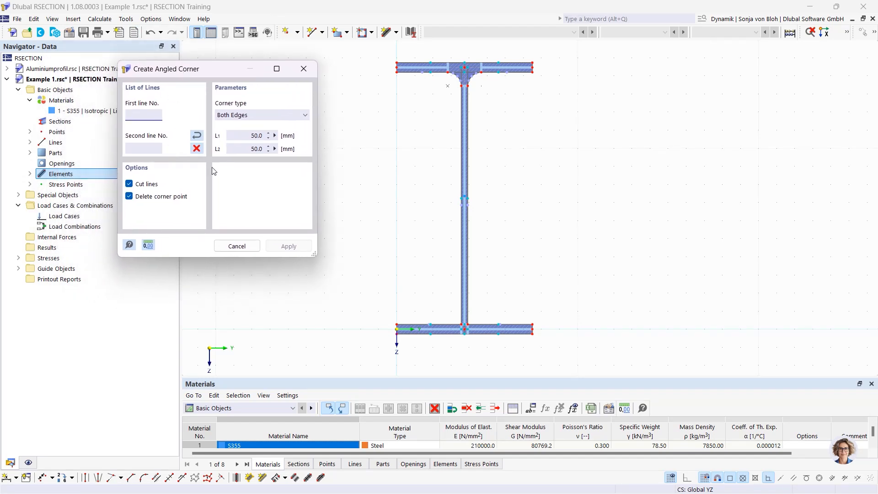
left_click(275, 116)
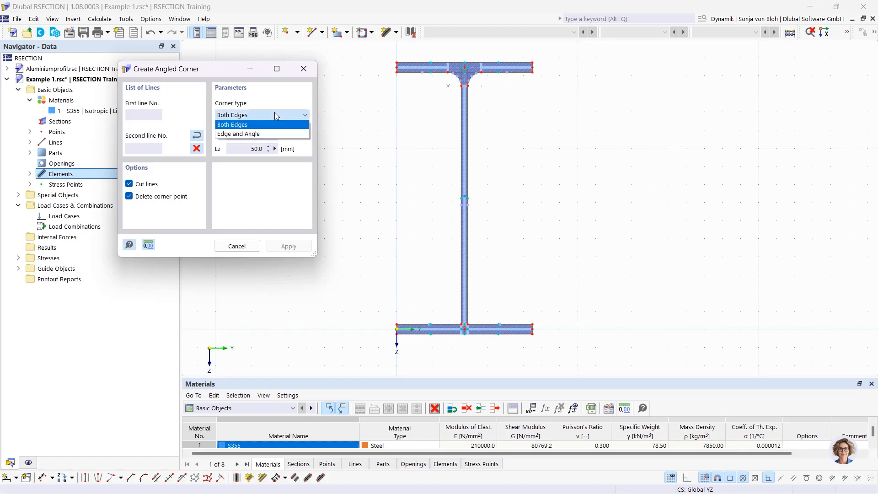
left_click(240, 135)
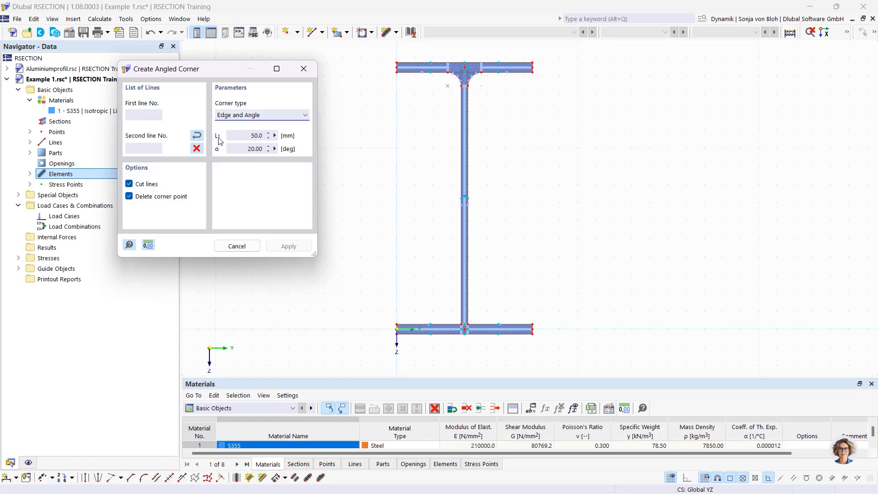
left_click_drag(242, 136, 281, 140)
type("6*sqrt(2)")
left_click(247, 148)
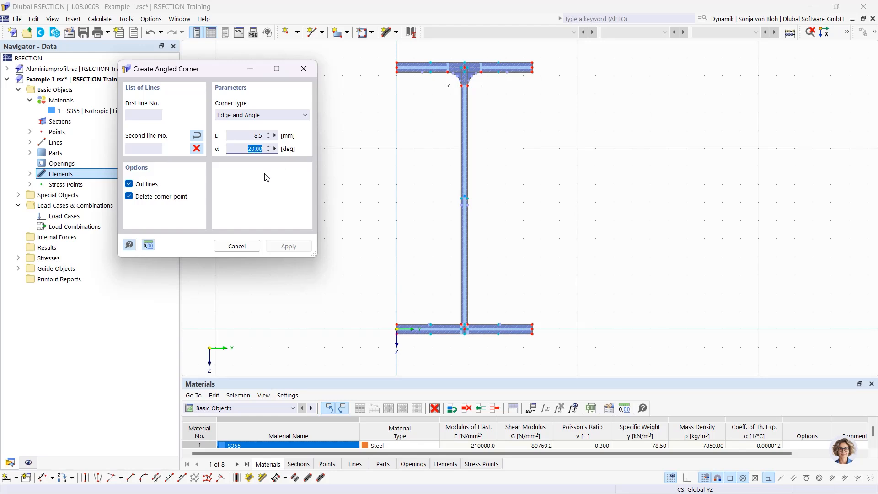
type("45")
Apply the angled corner to both inner corners between the bottom flange and the web, and finish the command.
scroll(431, 319, "up", 3)
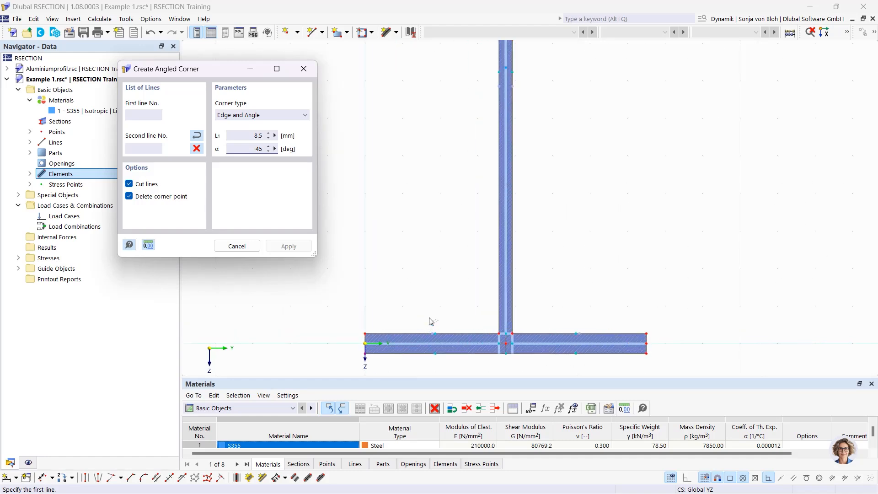
scroll(458, 324, "up", 2)
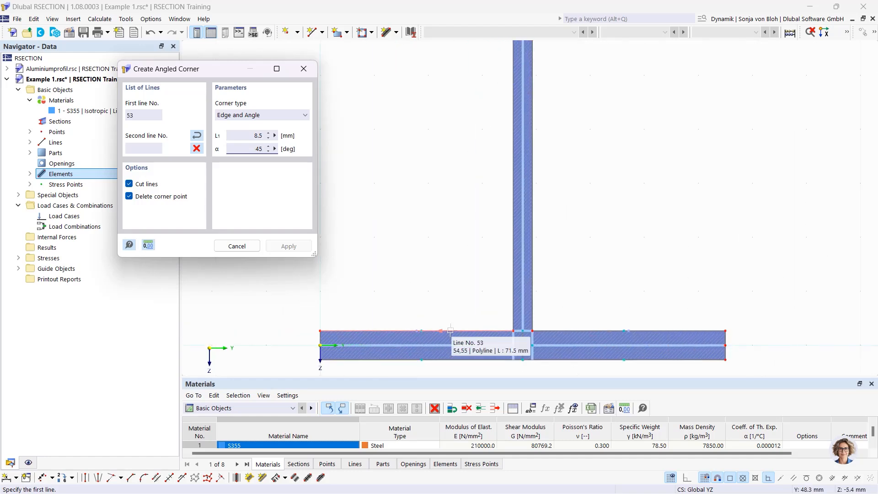
left_click(452, 330)
left_click(512, 288)
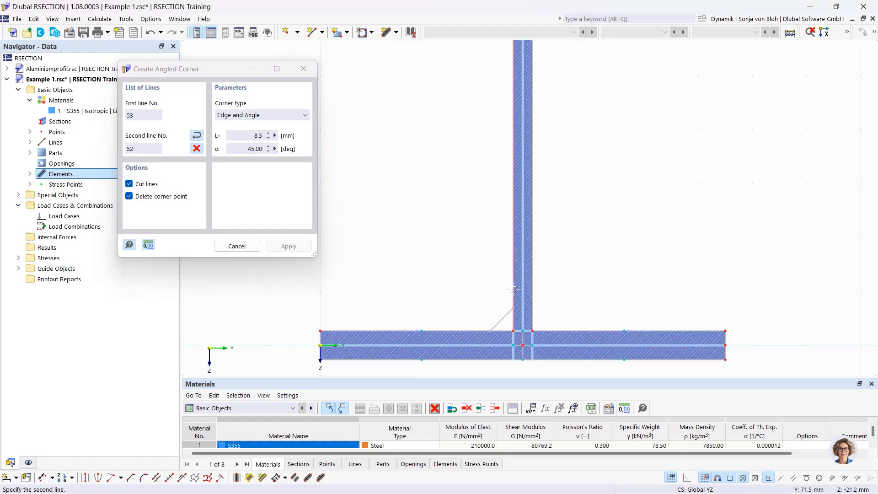
left_click(530, 284)
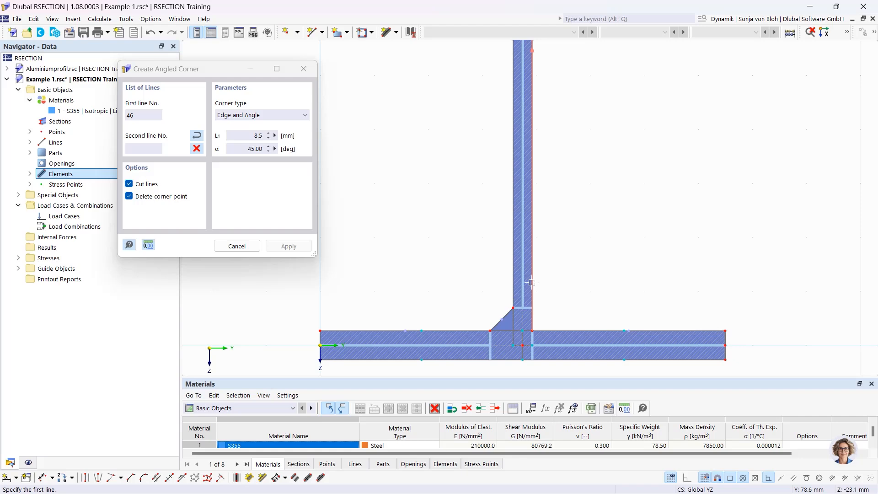
left_click(544, 330)
key("Escape")
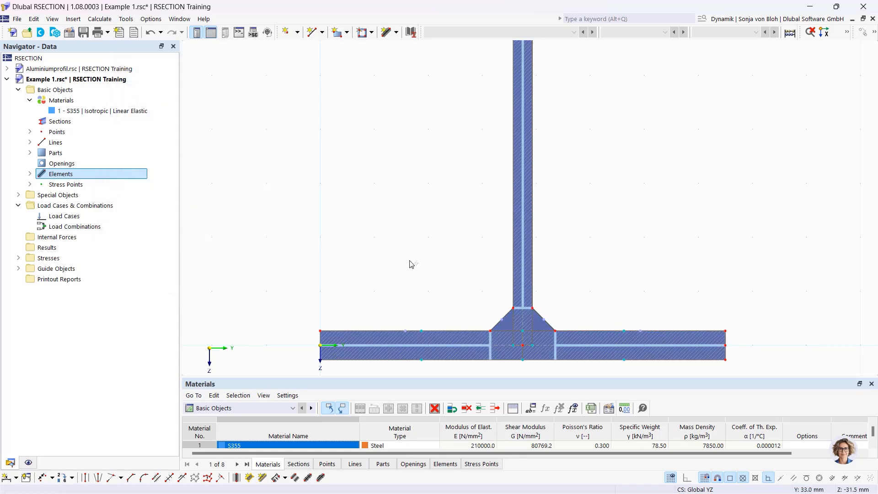
Examine how the top flange subpanels on both sides of the web end at the rounded corners.
scroll(409, 261, "down", 5)
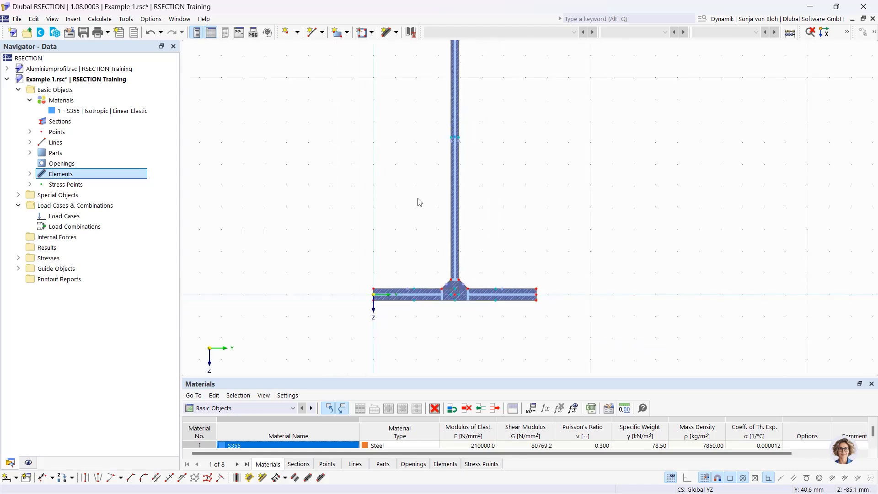
middle_click_drag(417, 201, 425, 361)
scroll(446, 207, "up", 2)
scroll(448, 210, "up", 2)
middle_click_drag(443, 147, 462, 320)
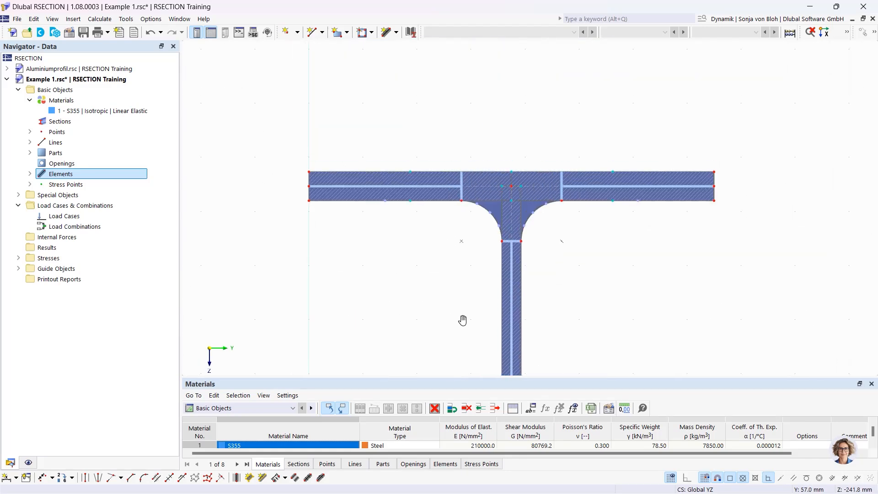
scroll(441, 201, "up", 1)
left_click(431, 192)
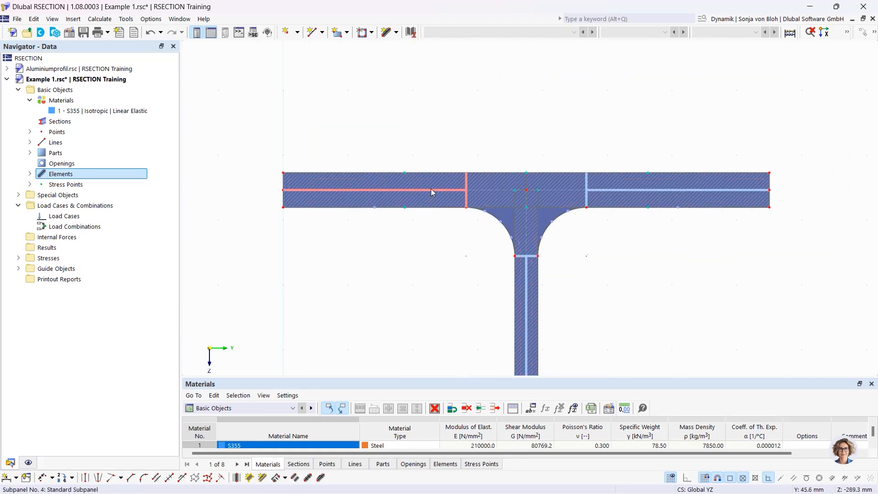
left_click(615, 190)
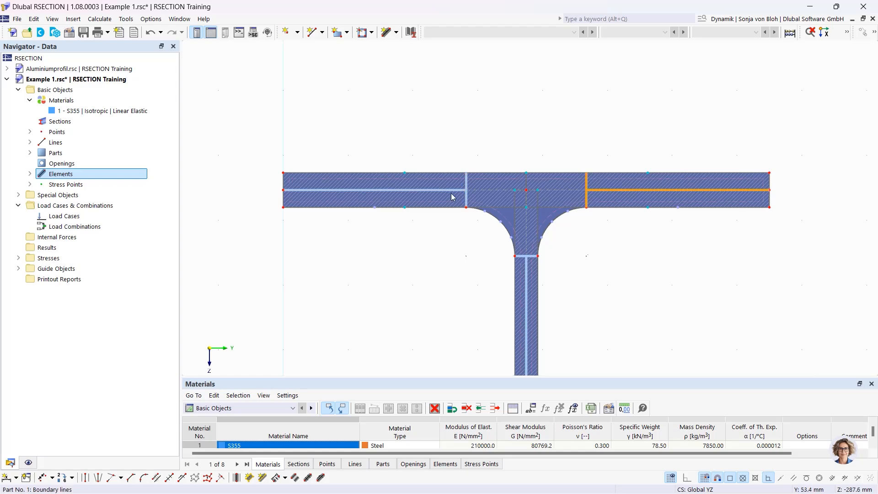
left_click(451, 190)
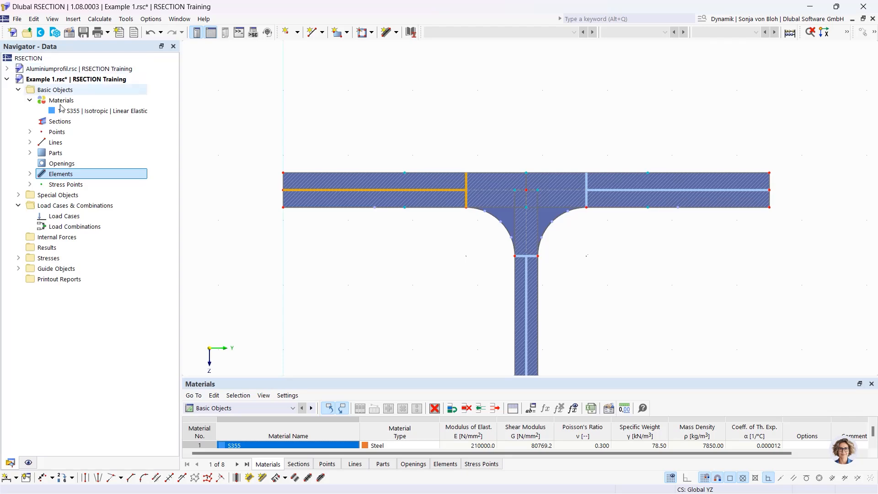
Create two permanent load cases, LC1 named N and LC2 named My.
right_click(62, 217)
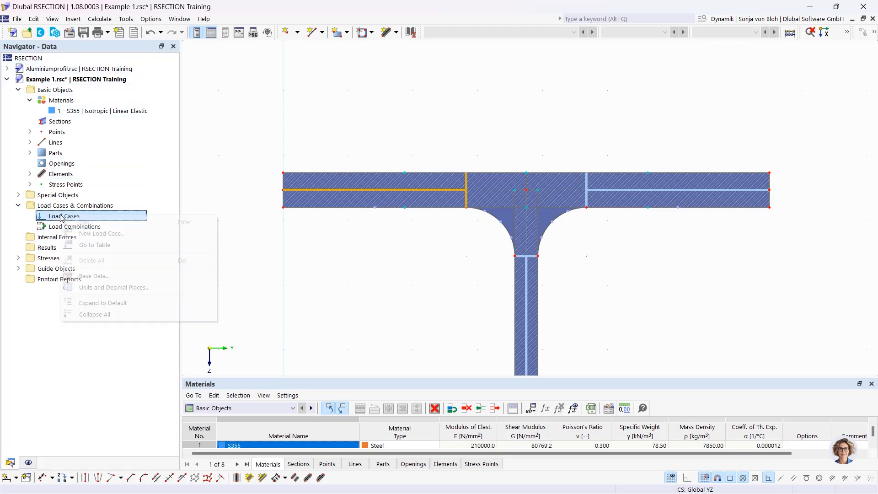
left_click(122, 236)
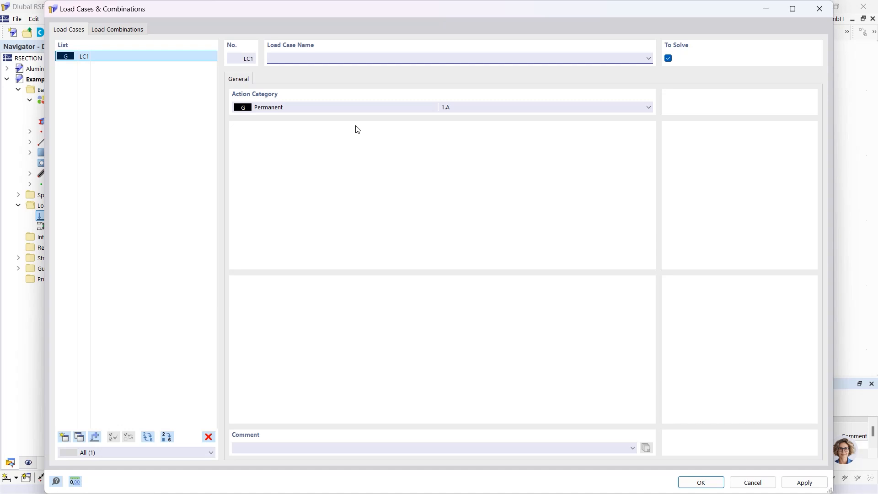
type("N")
left_click(65, 437)
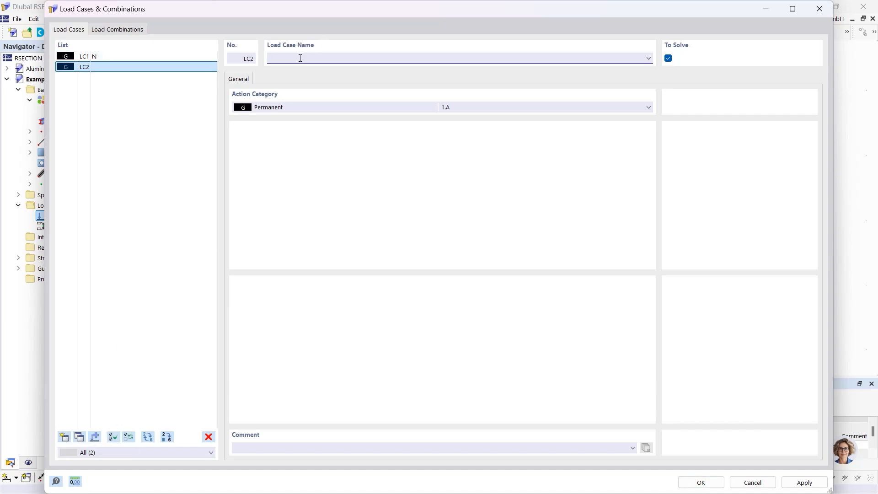
type("My")
Create load combination CO1 from LC1 and LC2, each with factor 1.00, and accept the load cases and combinations.
left_click(132, 31)
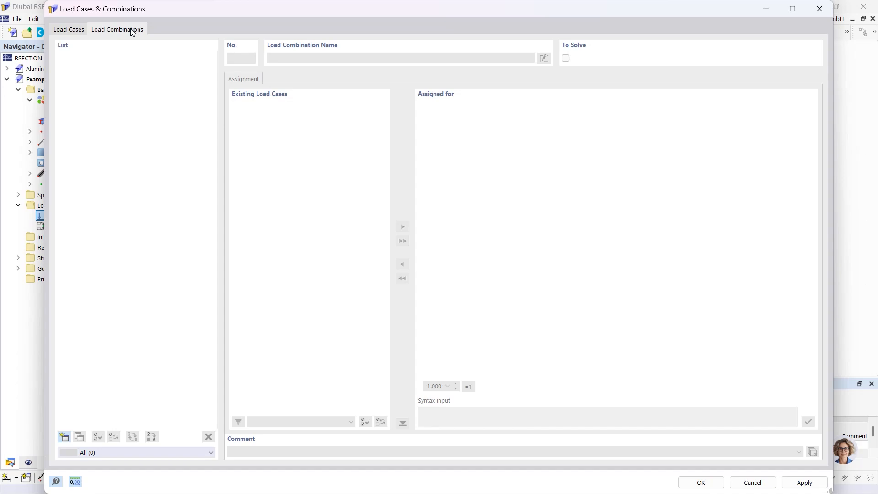
left_click(64, 438)
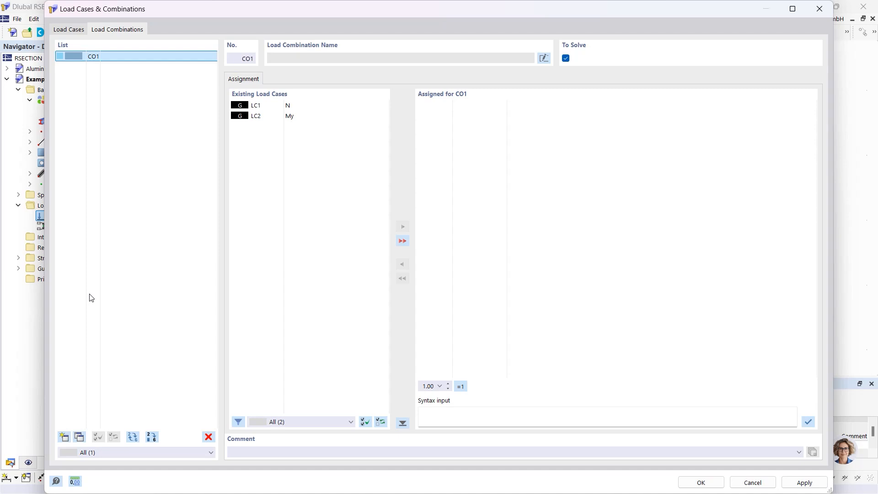
left_click(287, 163)
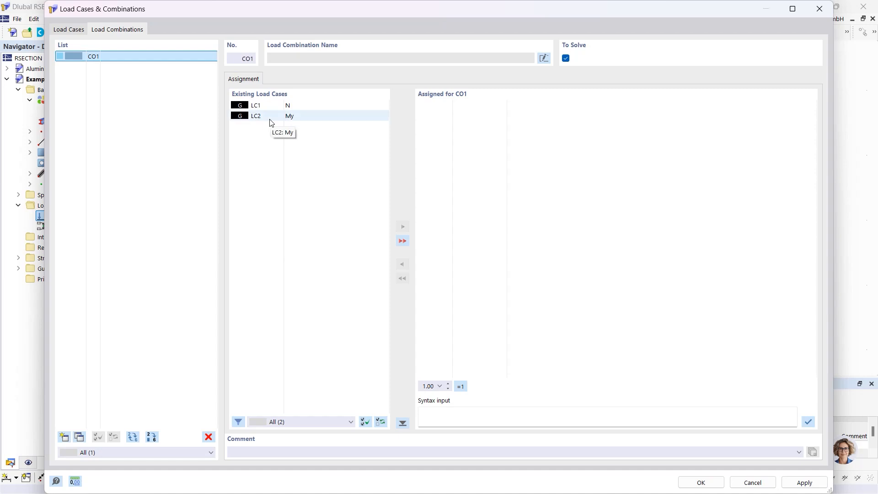
left_click(402, 241)
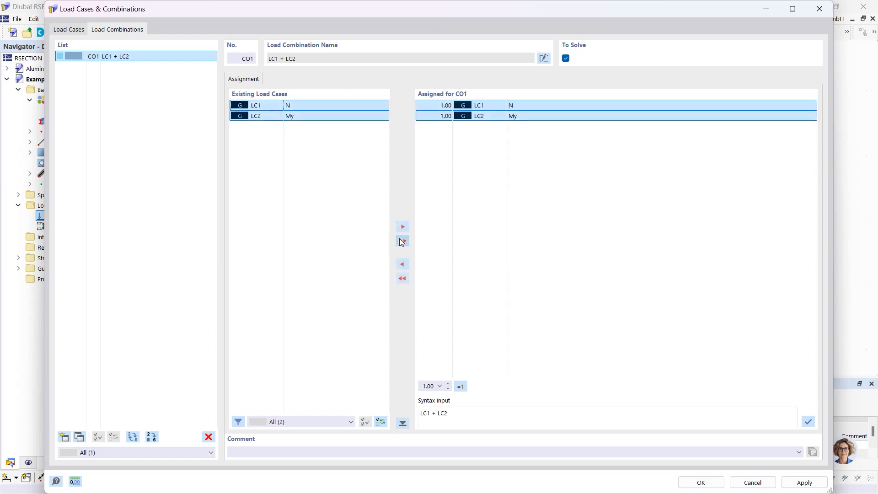
left_click(429, 105)
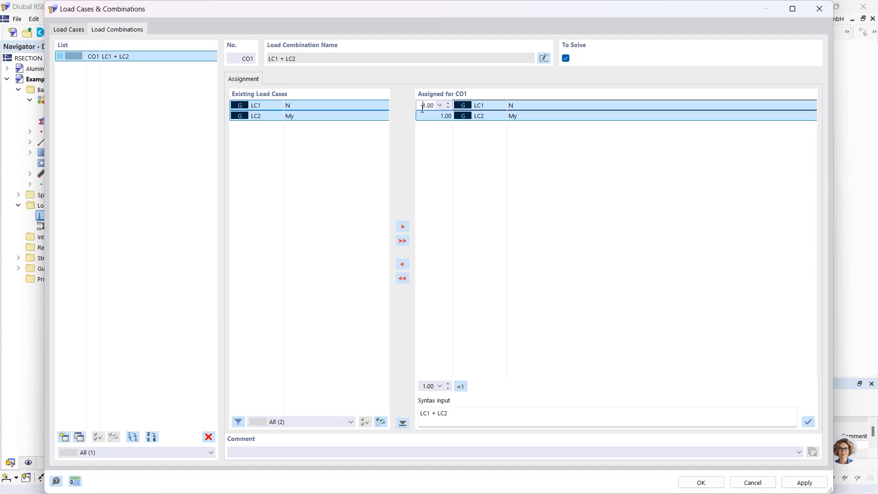
left_click(700, 482)
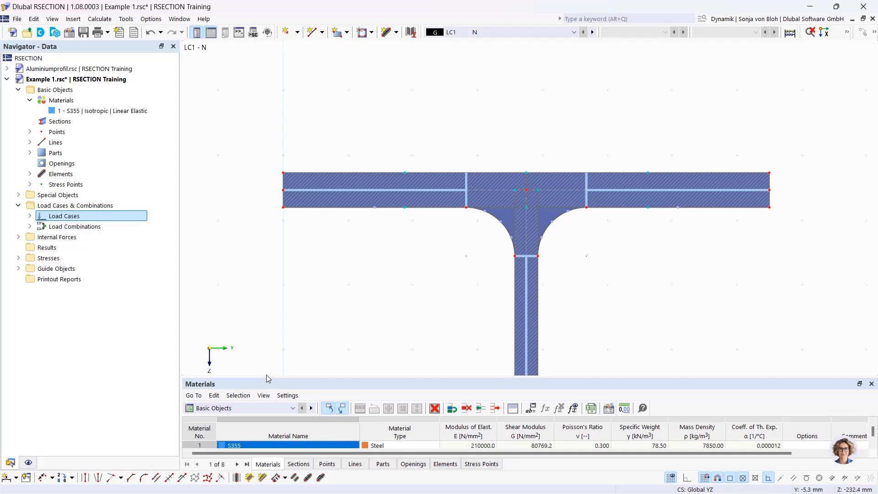
Show the internal forces table for load case LC1 - N and look over its input columns.
left_click_drag(267, 378, 265, 277)
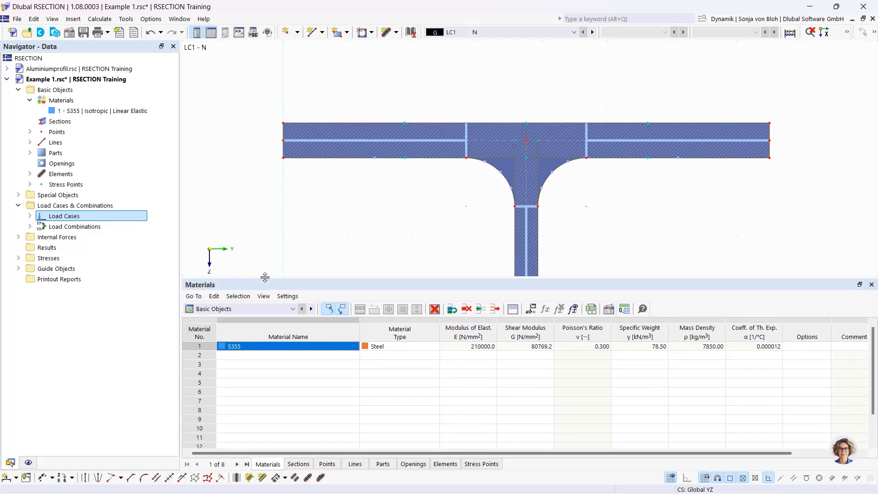
left_click(292, 308)
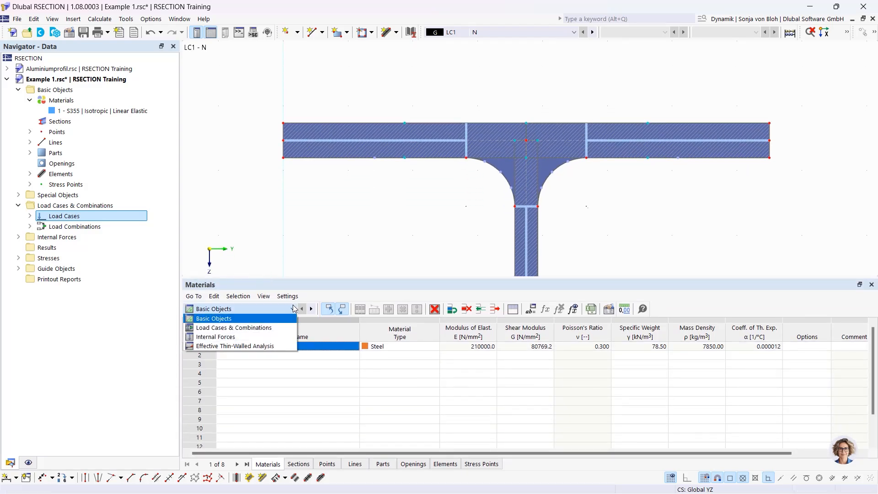
left_click(288, 337)
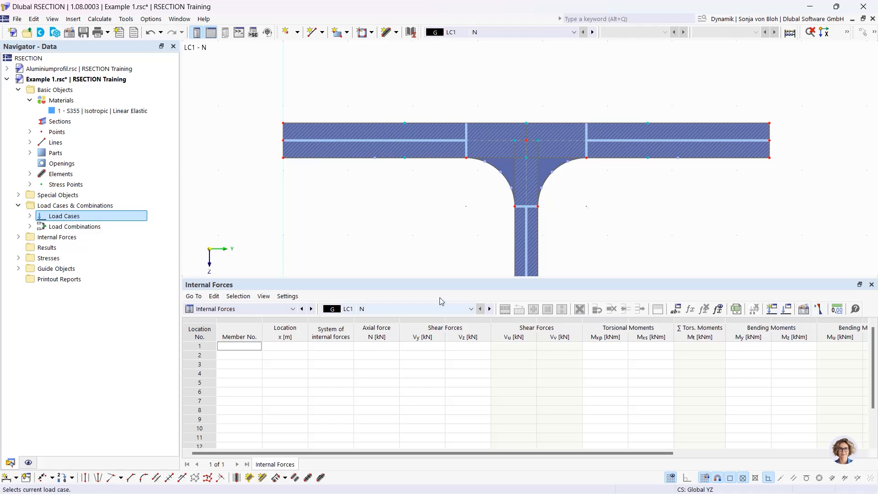
left_click_drag(435, 278, 436, 357)
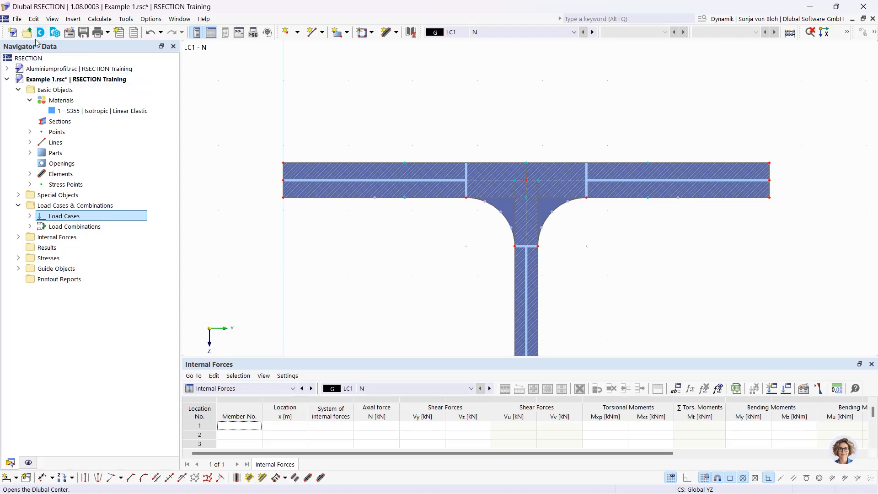
Add new internal forces to load case LC1 - N for member 1 at x = 0 with an axial force N of -10 kN.
left_click(18, 237)
left_click(29, 247)
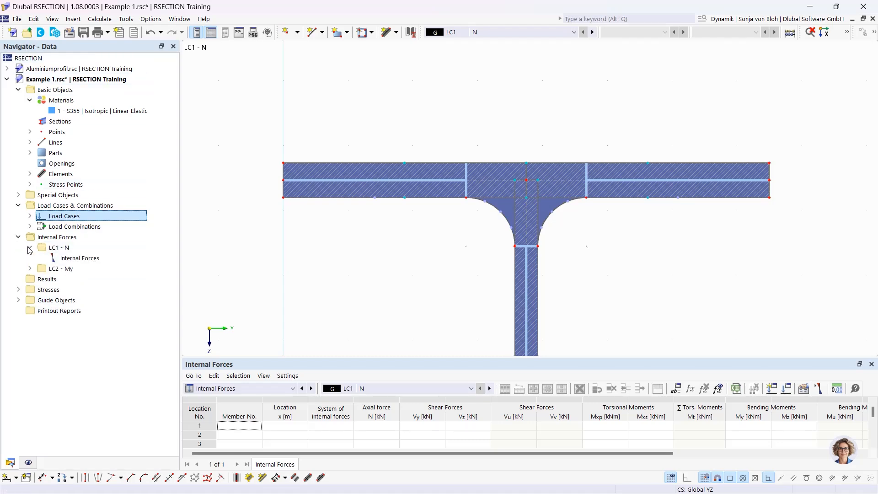
left_click(92, 259)
double_click(92, 259)
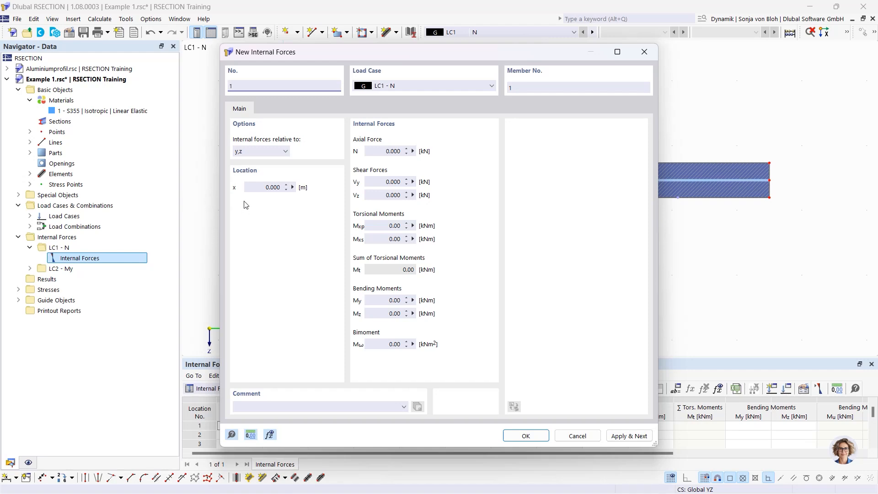
left_click(392, 151)
type("-10")
left_click(385, 182)
left_click(626, 437)
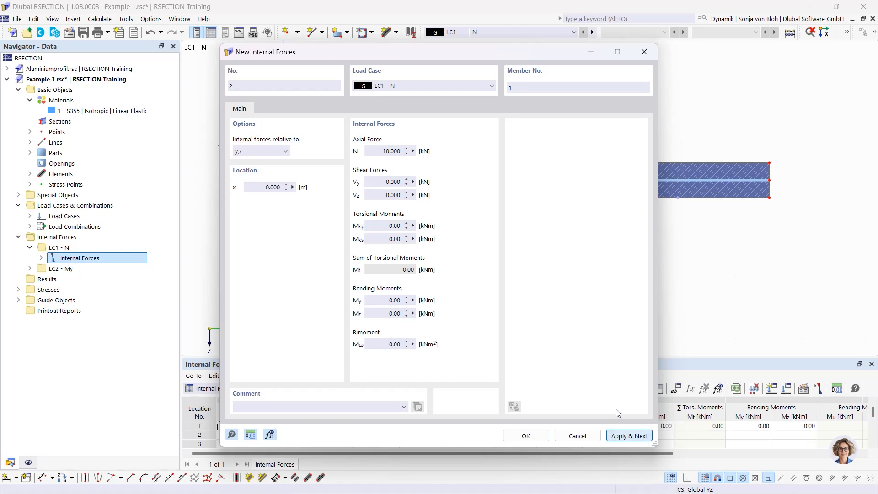
Add internal forces to load case LC2 - My for member 1 with axial force N 0 and bending moment My 100 kNm.
left_click(448, 86)
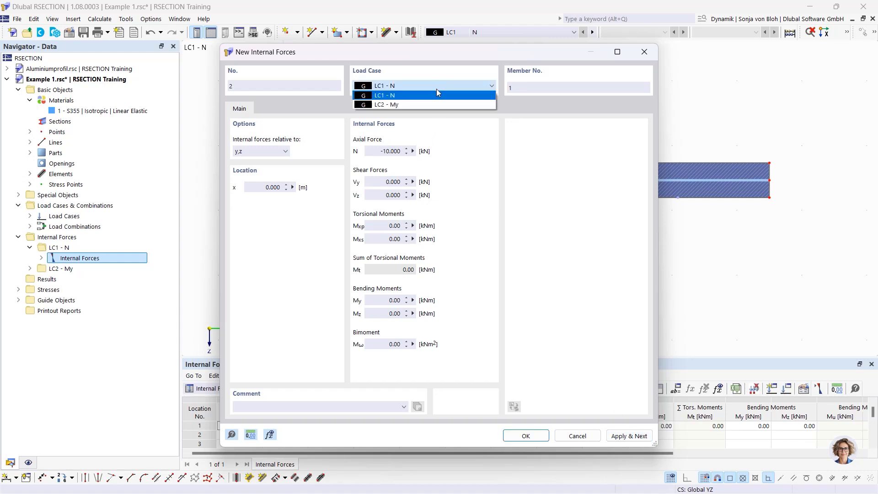
left_click(418, 103)
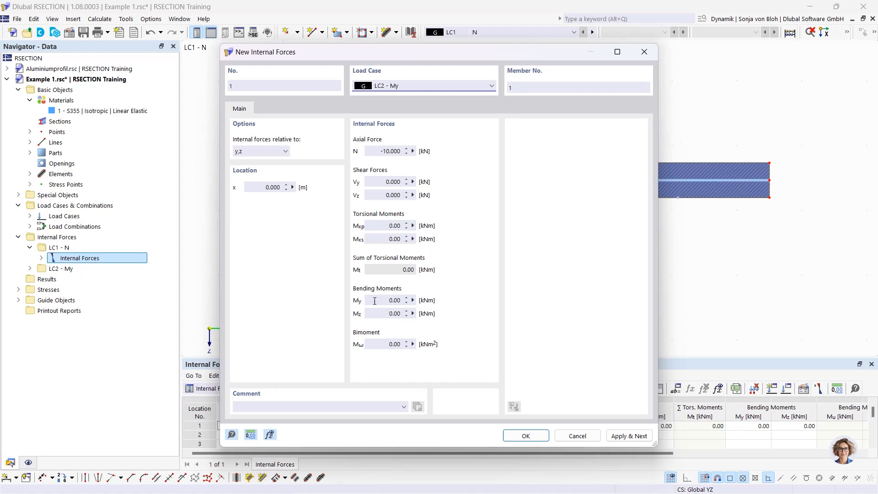
left_click(373, 147)
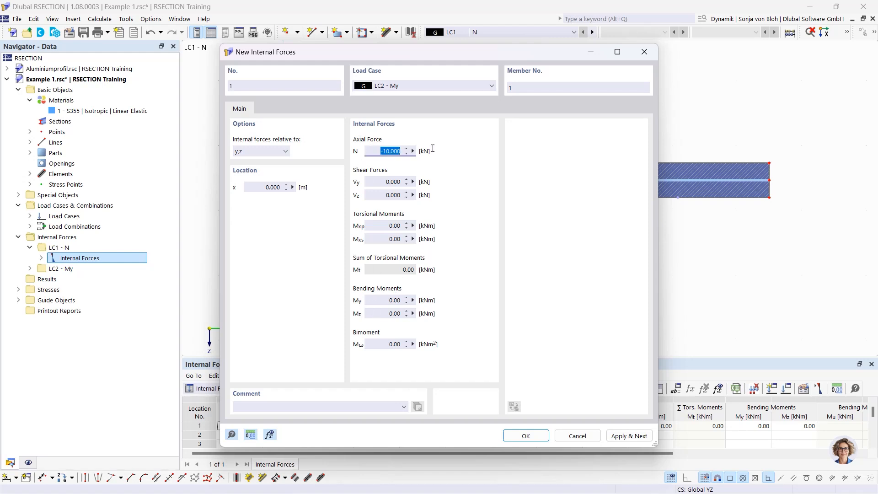
type("0")
left_click(388, 300)
type("100")
left_click(524, 437)
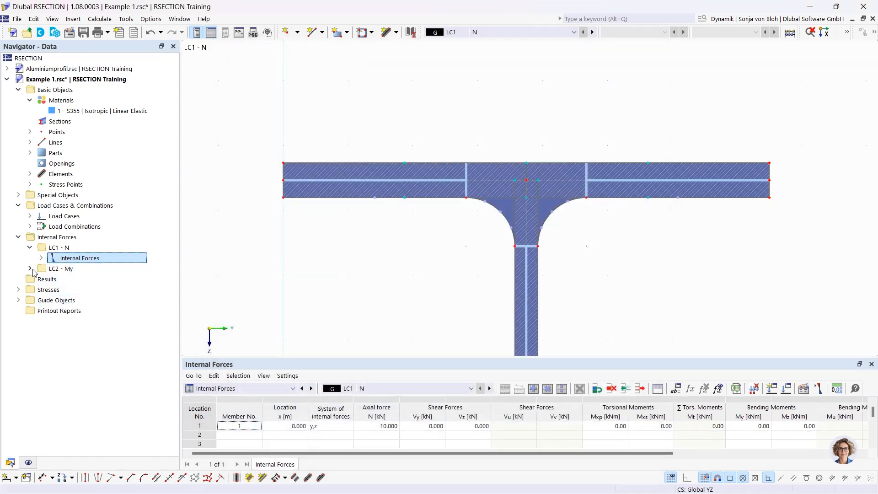
Expand the internal forces of LC1 - N and LC2 - My and select the LC2 entry to make that load case current.
left_click(42, 259)
left_click(95, 268)
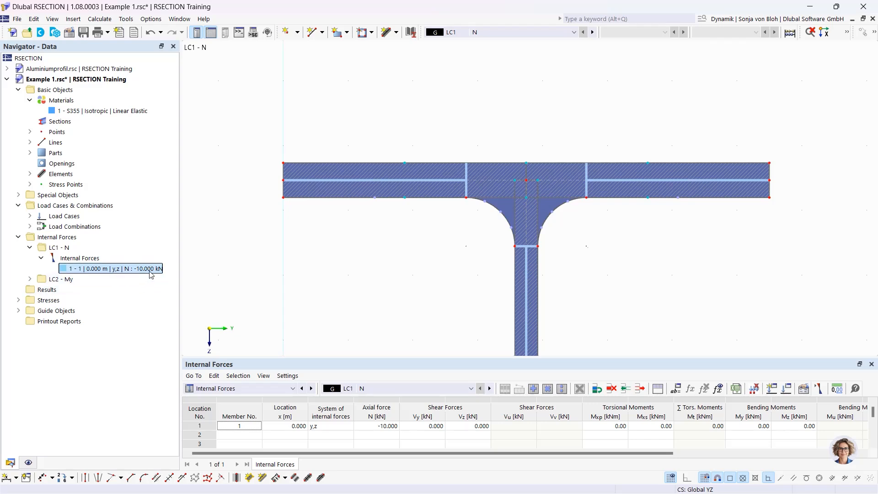
left_click(30, 278)
left_click(41, 289)
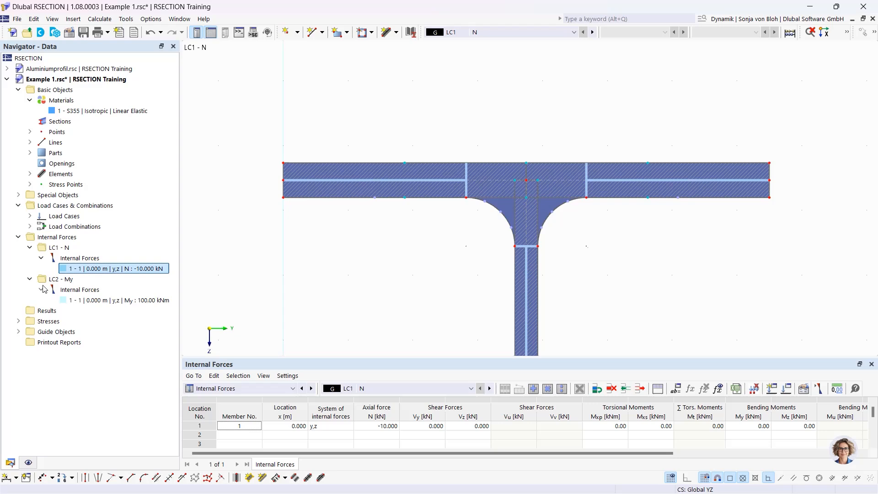
left_click(118, 299)
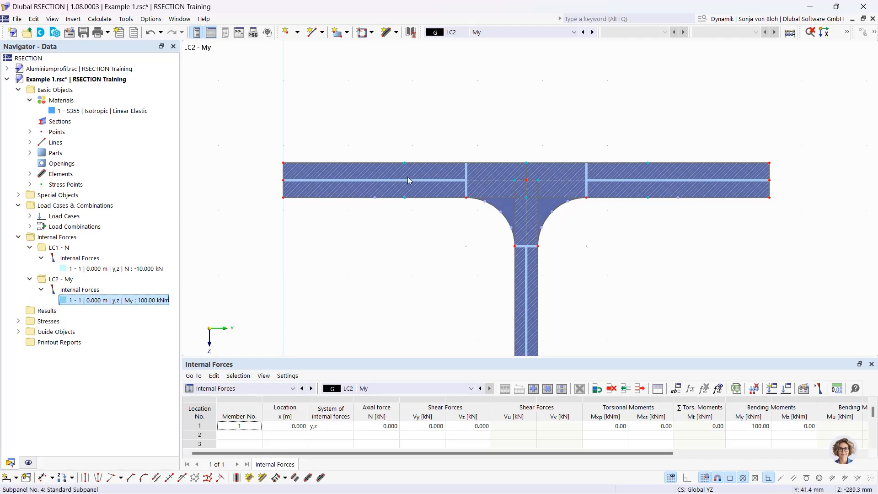
Create standard stress point No. 100 on part 1, element 1 with Cartesian coordinates Y 75 mm and Z -100 mm.
mouse_move(404, 163)
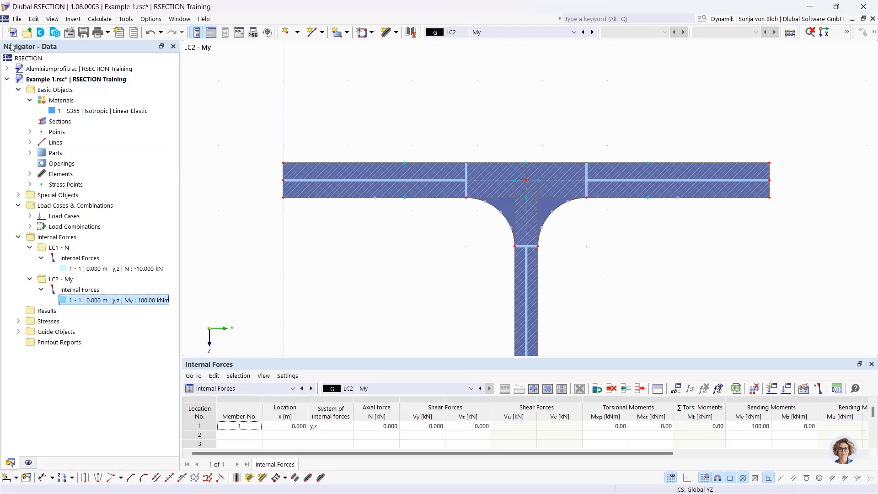
left_click(29, 185)
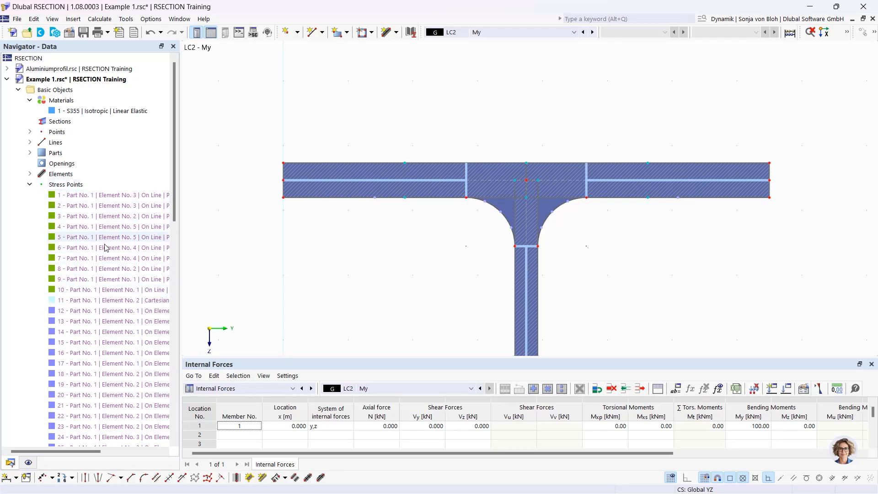
right_click(76, 188)
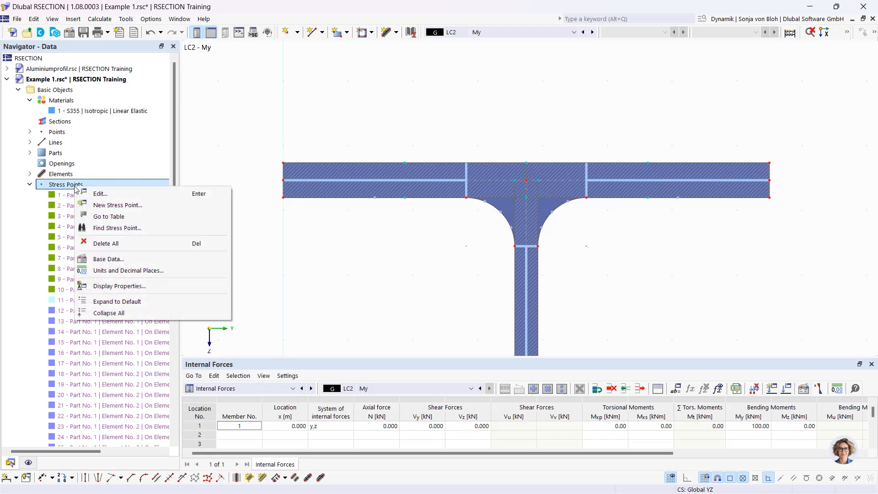
left_click(109, 207)
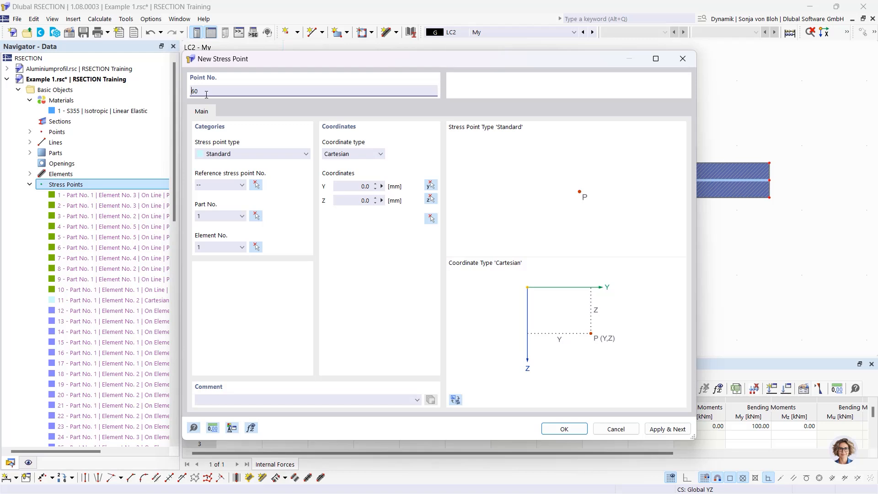
type("100")
left_click(354, 184)
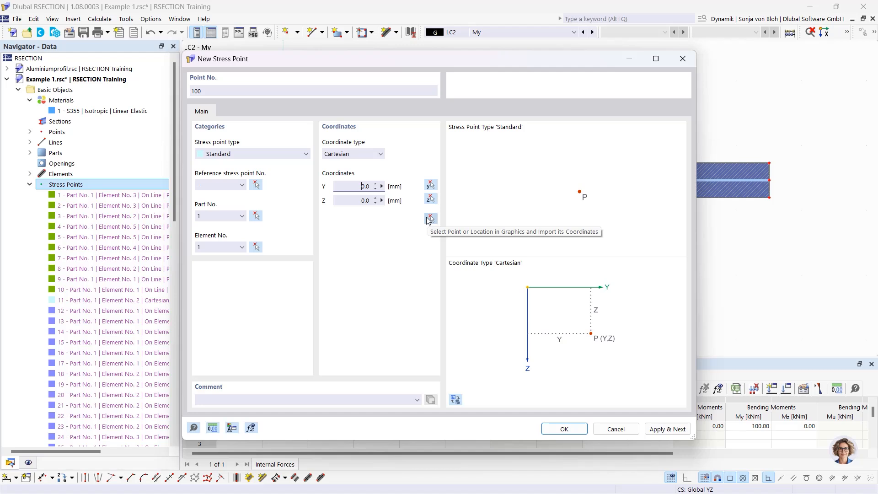
left_click(350, 187)
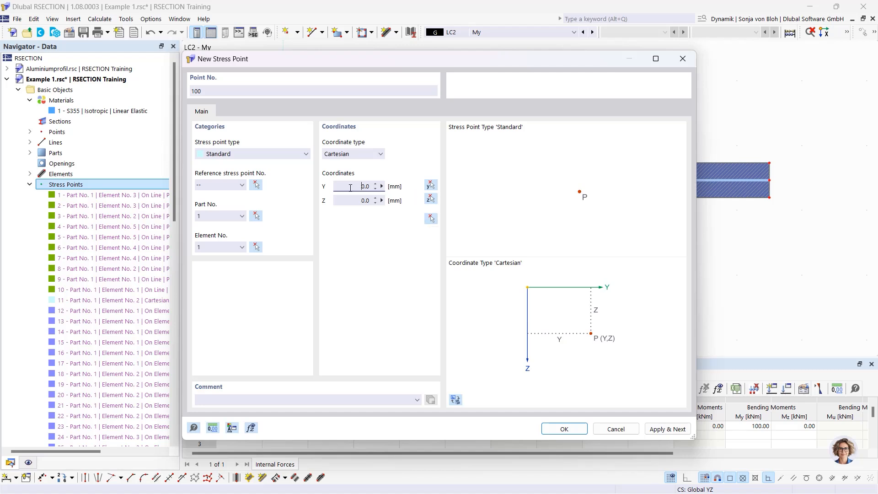
double_click(377, 191)
type("75")
double_click(361, 201)
key("BackSpace")
type("-100")
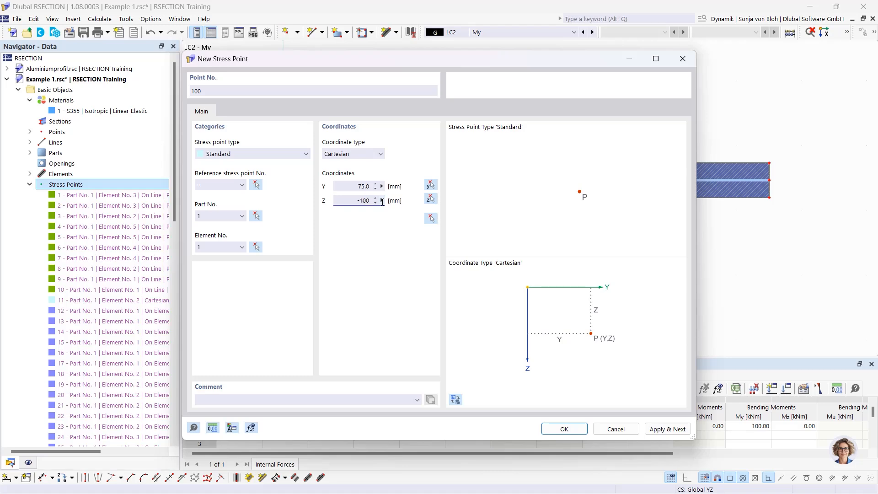
left_click(562, 428)
Locate stress point 100 on the web and turn on object numbering in the graphic, including the stress point numbers.
scroll(338, 122, "down", 5)
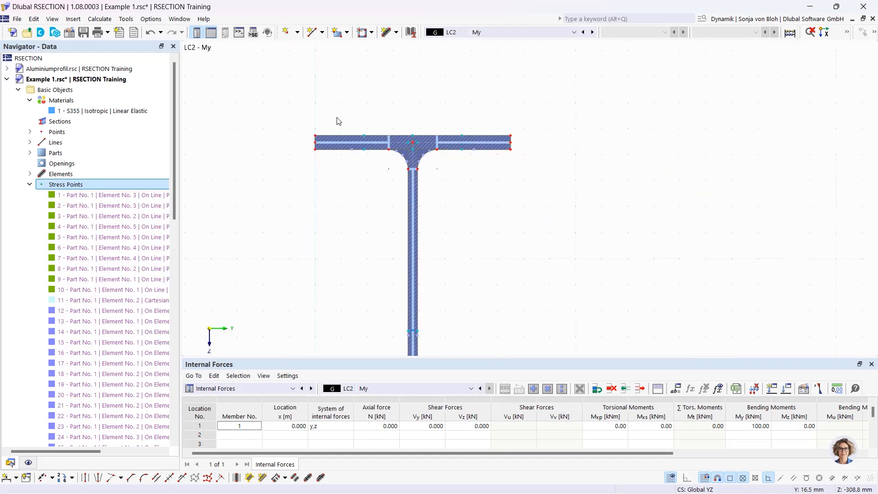
middle_click_drag(379, 219, 401, 176)
scroll(406, 208, "up", 3)
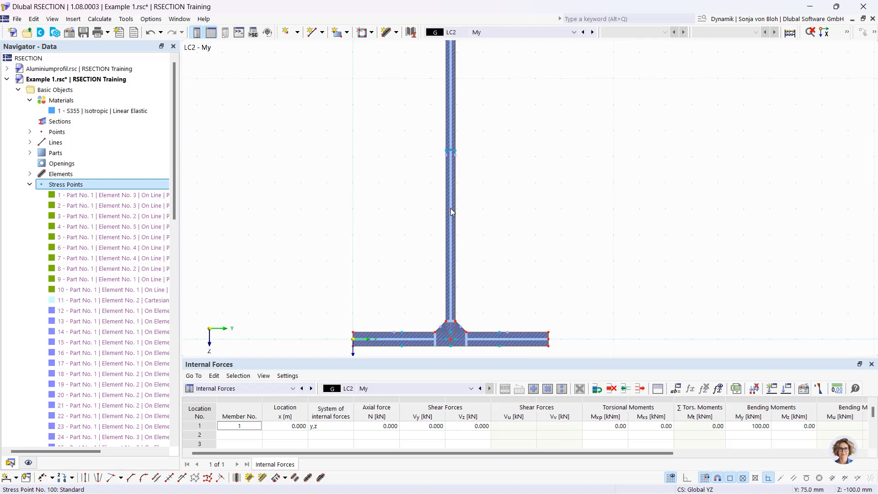
mouse_move(451, 211)
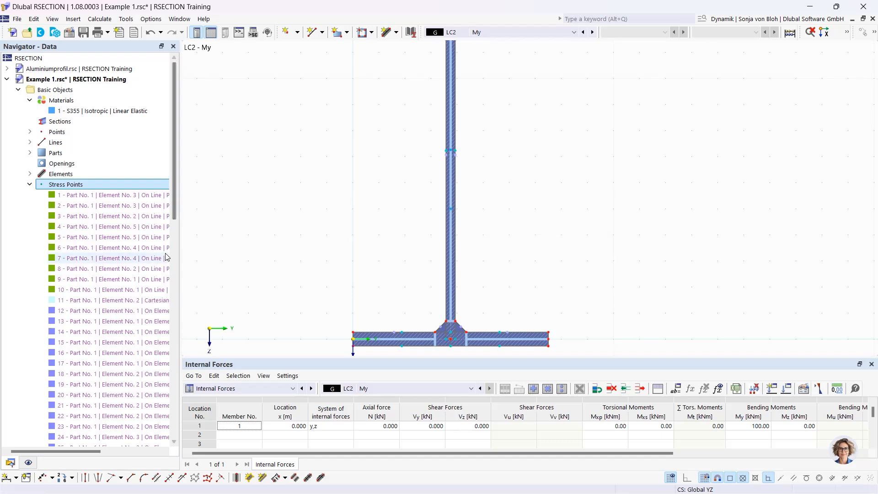
left_click(29, 462)
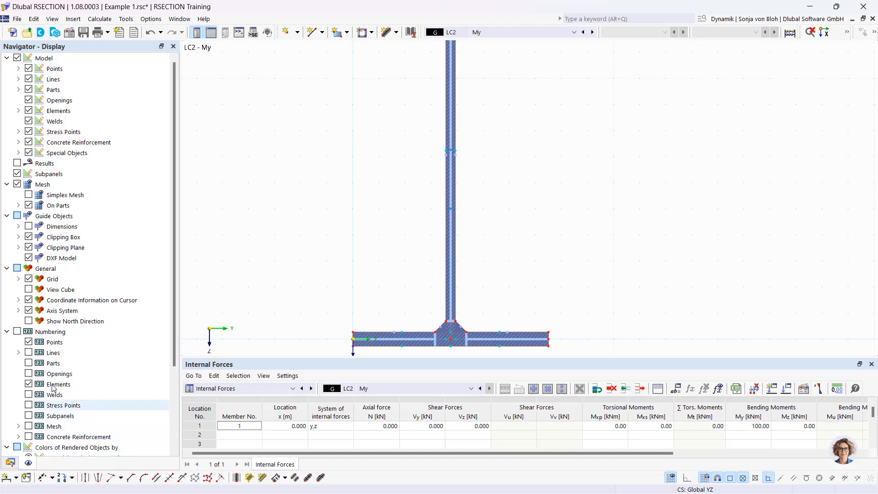
left_click(17, 332)
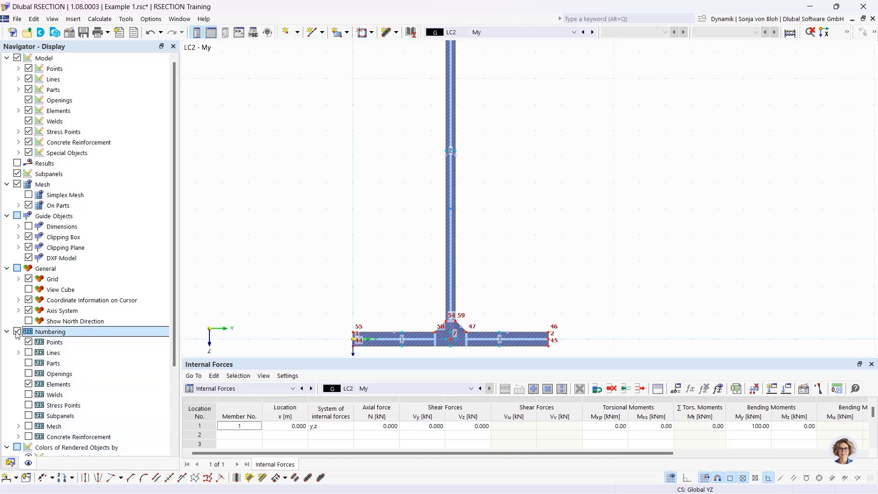
scroll(17, 332, "down", 3)
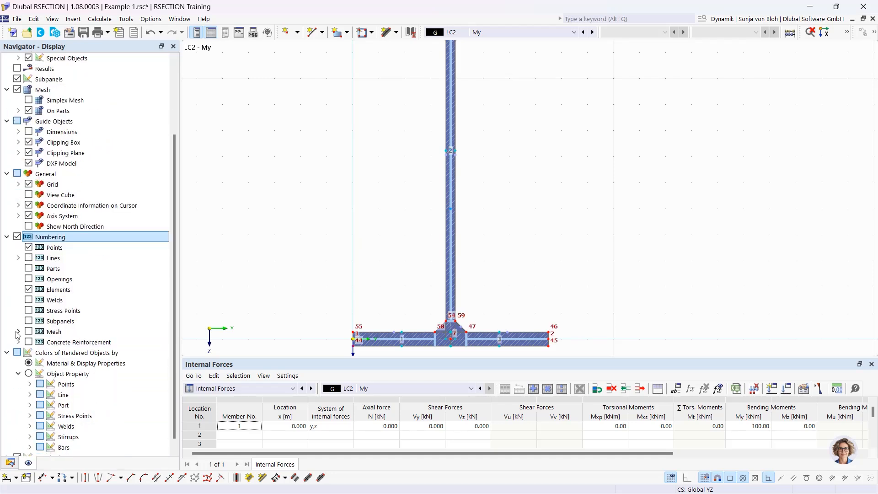
left_click(28, 311)
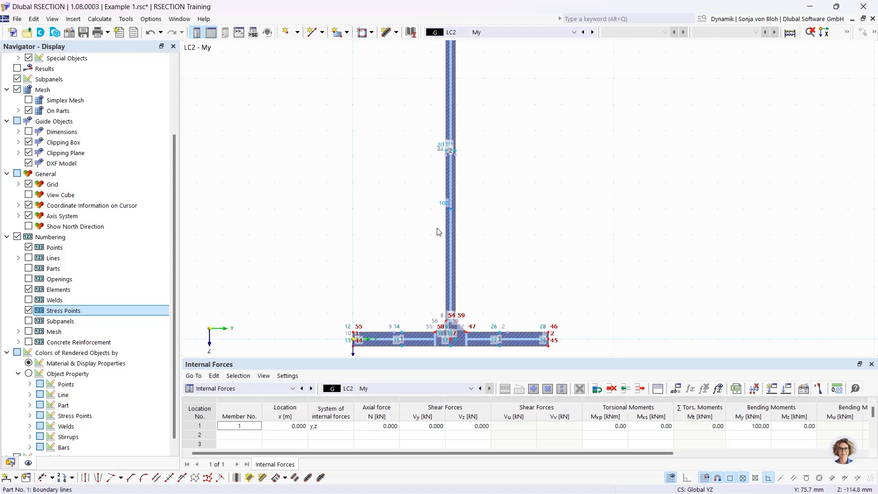
Turn off the object numbering in the graphic and collapse the stress points list in the model data.
left_click(17, 237)
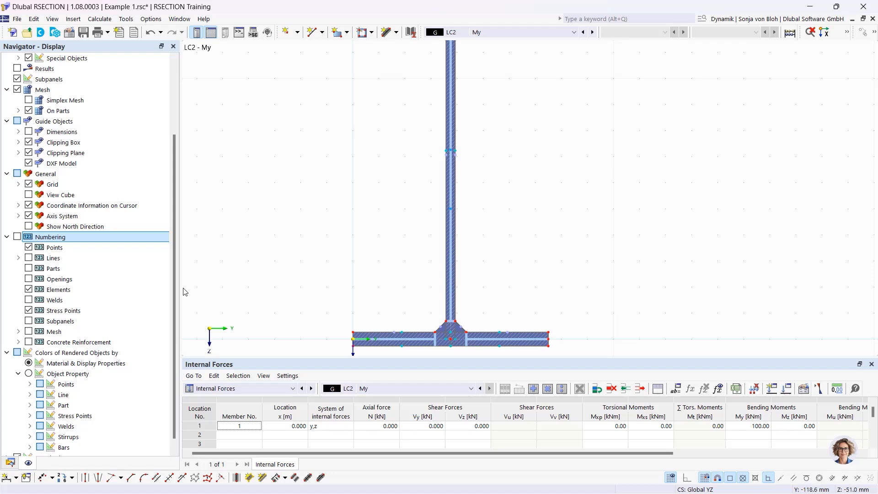
left_click(11, 462)
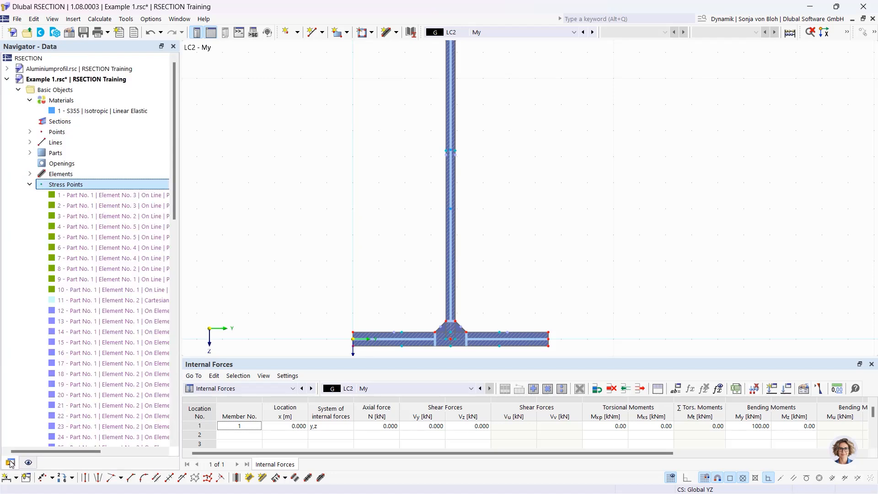
left_click(30, 184)
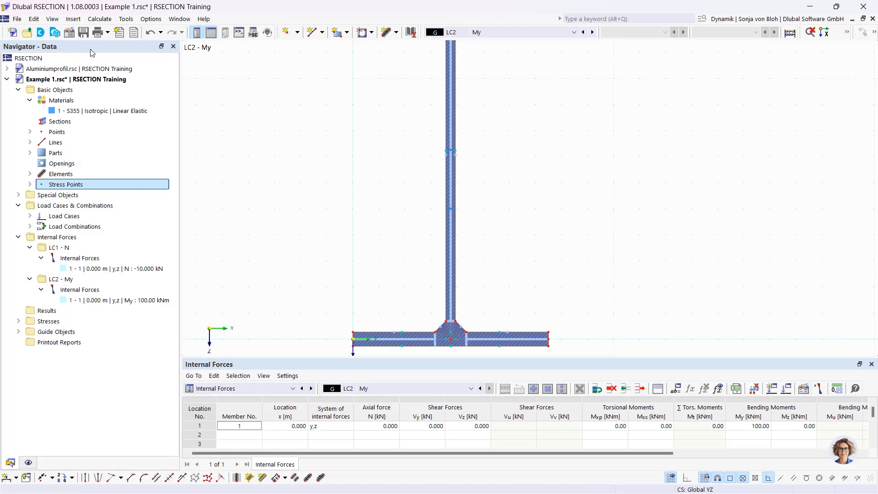
Review the stress configuration and examine the definitions of total normal, total shear and von Mises equivalent stress, accepting it as is.
left_click(19, 321)
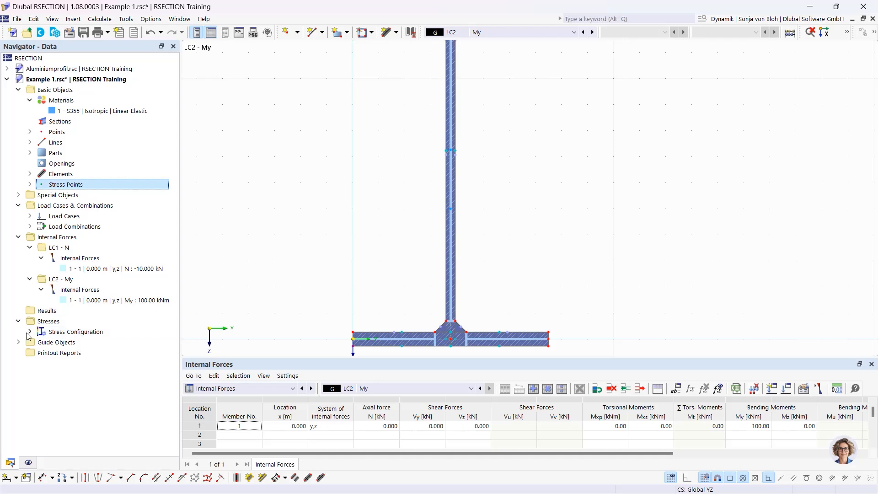
left_click(29, 331)
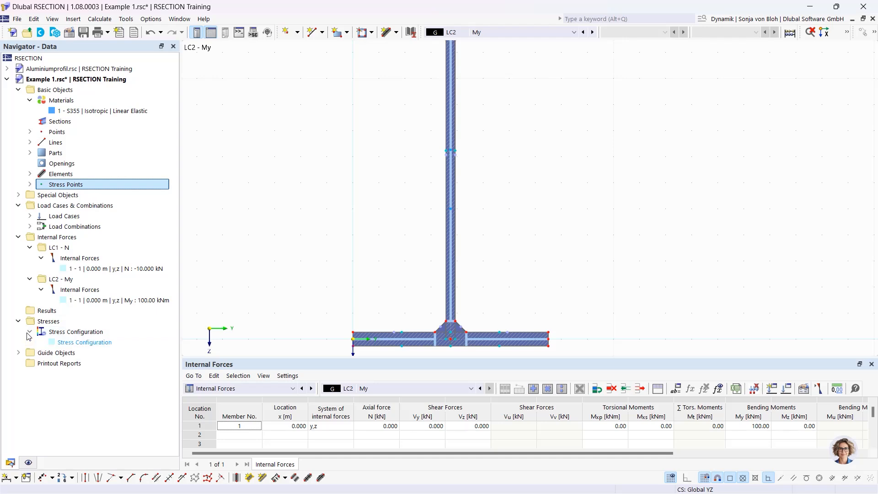
double_click(82, 342)
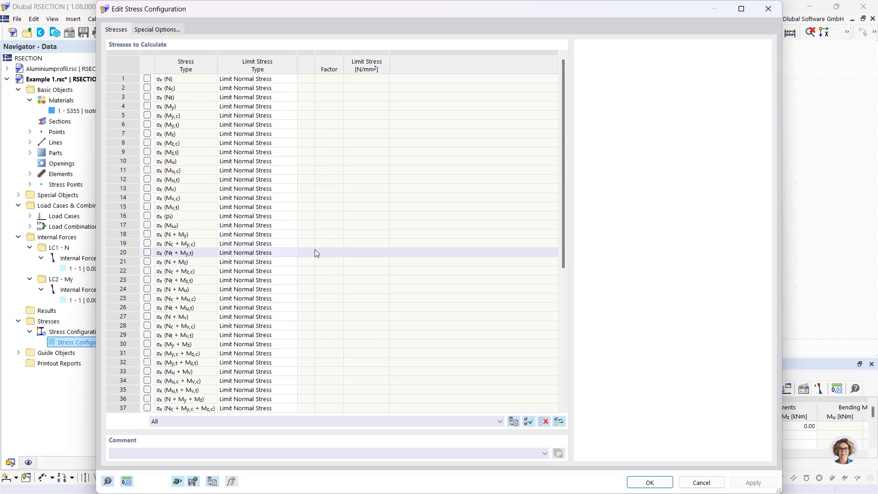
scroll(382, 332, "down", 4)
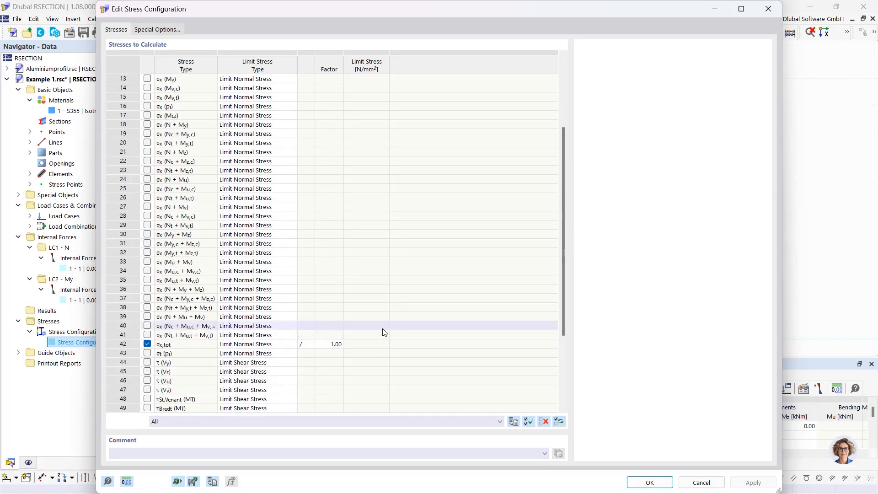
scroll(298, 345, "down", 4)
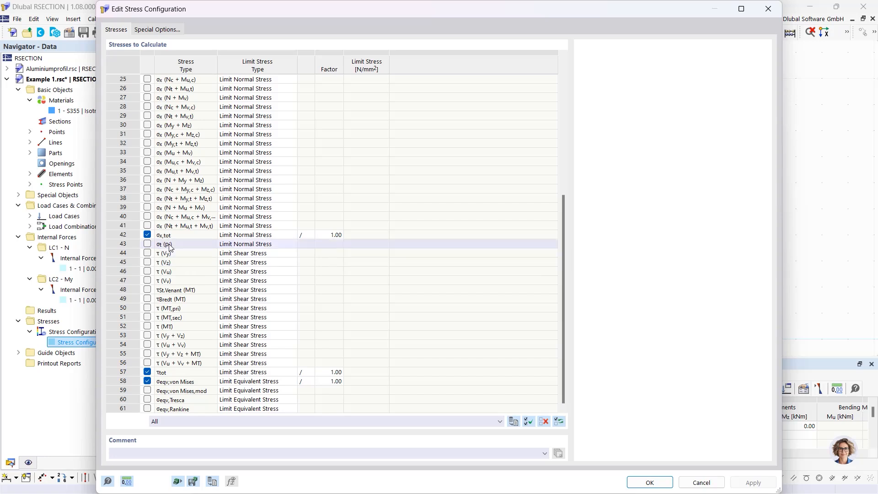
left_click(174, 235)
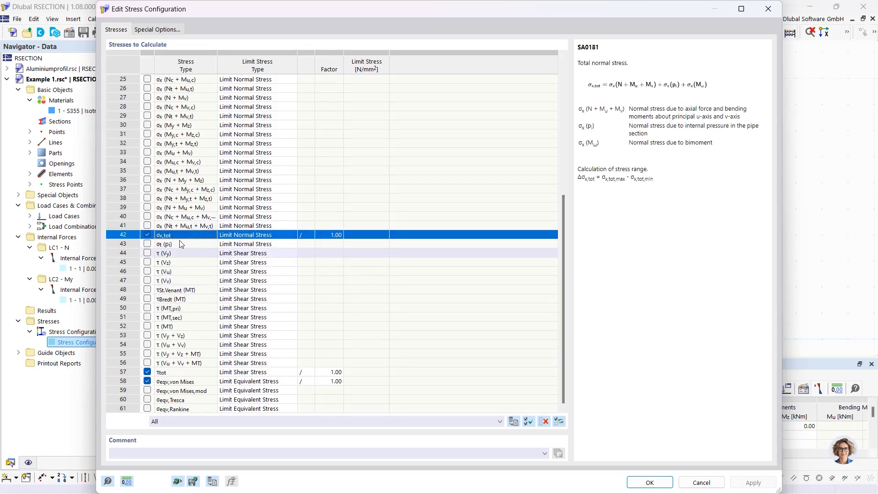
left_click(183, 372)
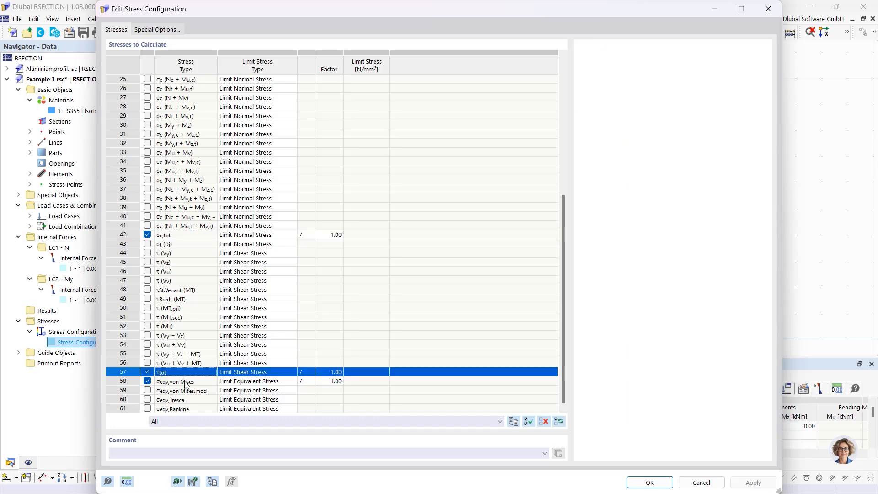
left_click(195, 381)
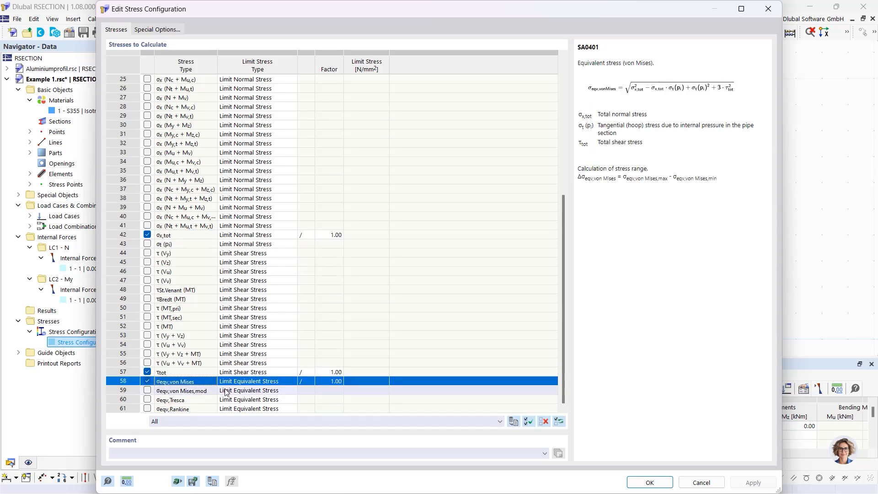
left_click(650, 482)
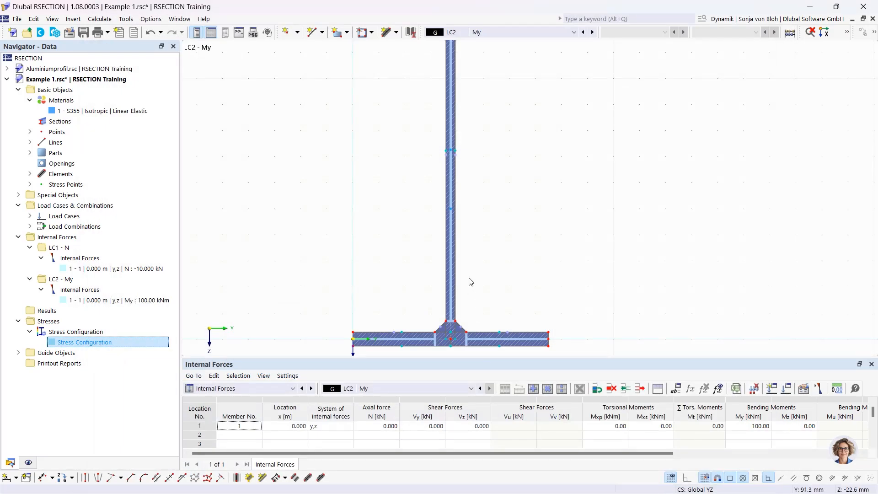
Calculate the section and bring the whole I-section into view with its effective thin-walled analysis results.
left_click(100, 18)
left_click(109, 32)
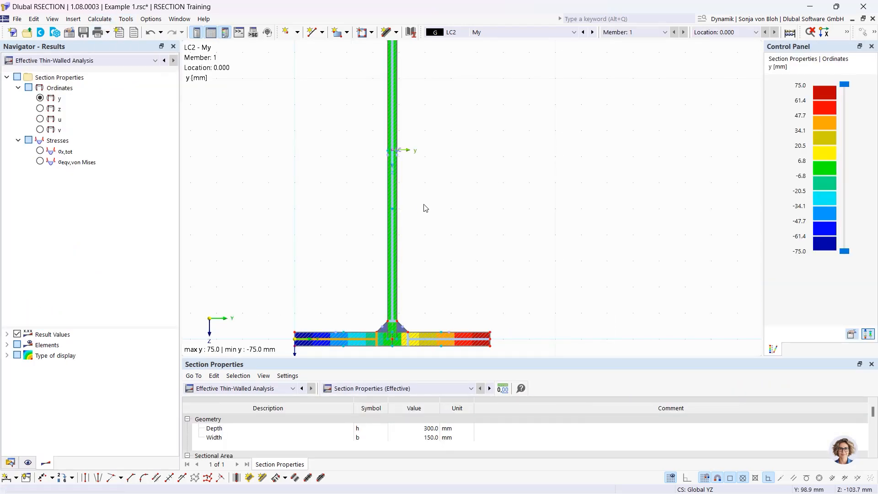
scroll(423, 205, "down", 3)
middle_click_drag(390, 159, 382, 183)
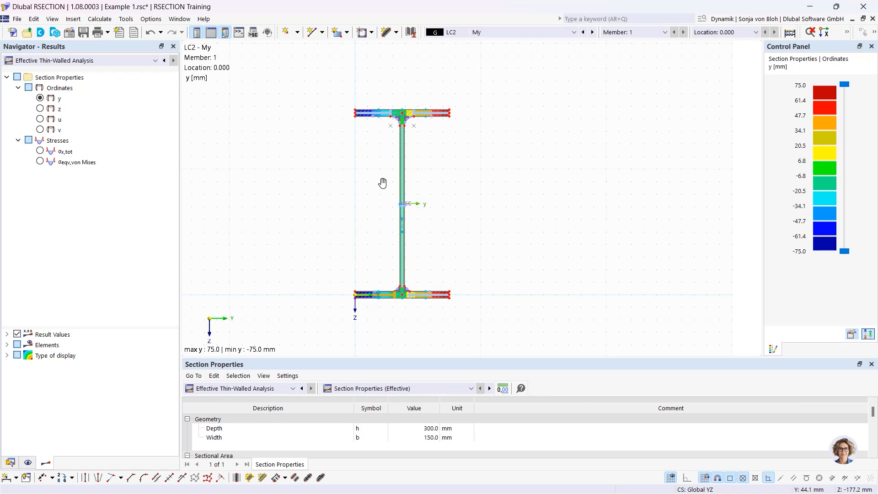
Compare the graphical results offered for the Thin-Walled Analysis with those for the Effective Thin-Walled Analysis.
left_click(67, 61)
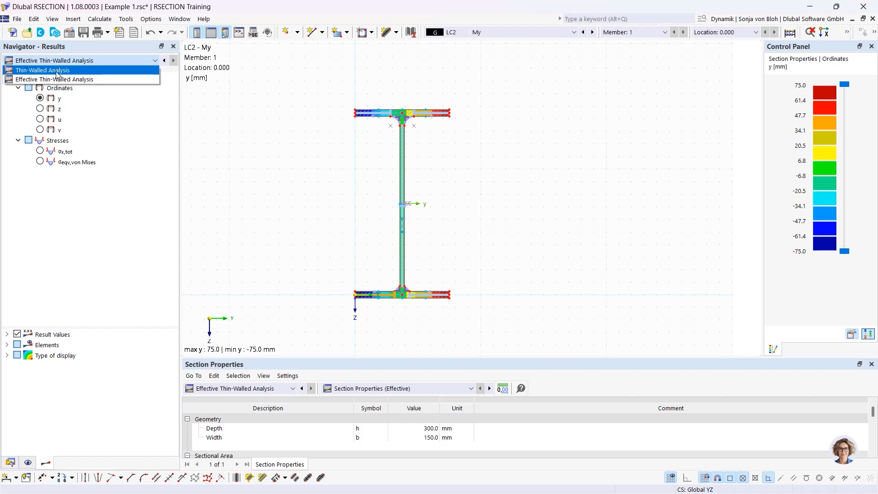
left_click(57, 72)
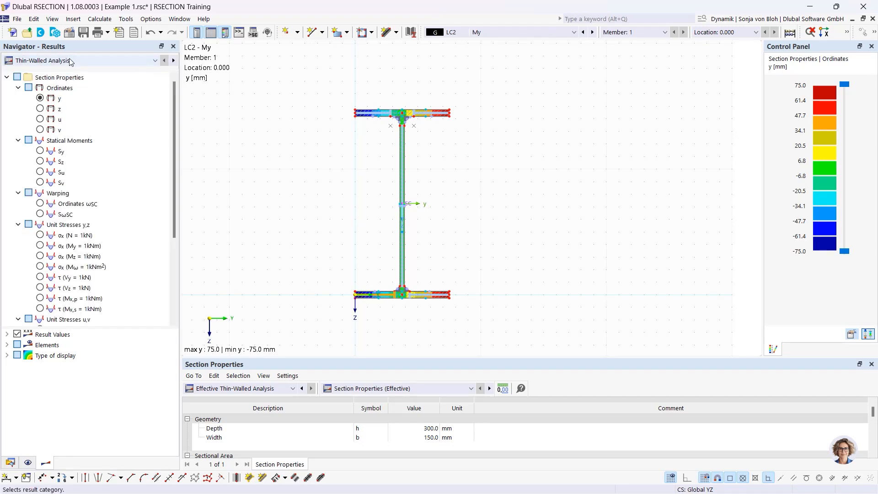
left_click(67, 63)
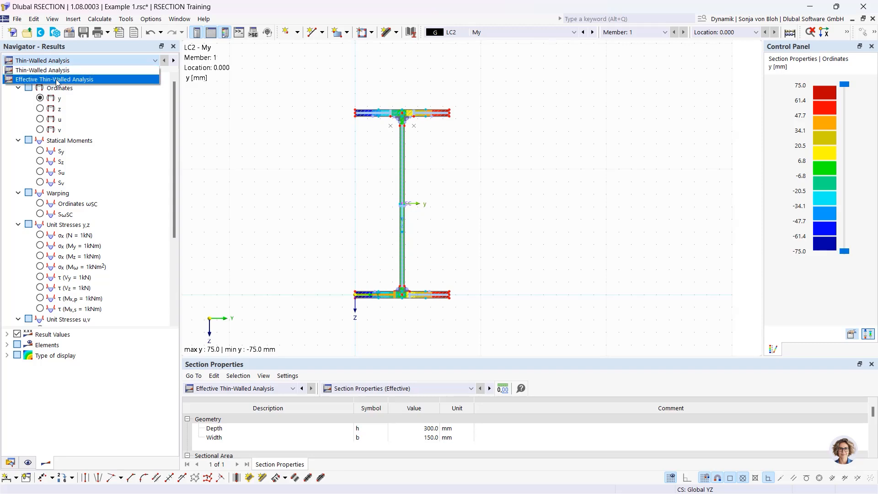
left_click(57, 80)
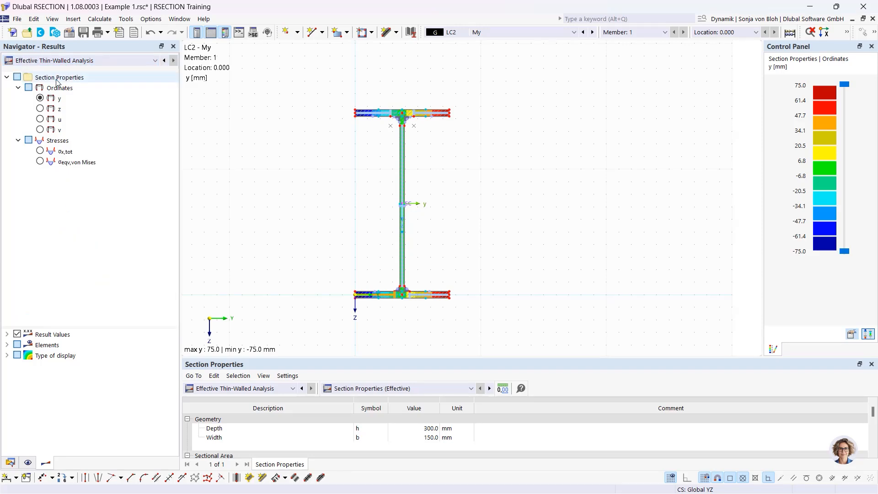
Switch both the results navigator and the results table to Thin-Walled Analysis, and narrow the navigator slightly.
left_click(75, 61)
left_click(74, 71)
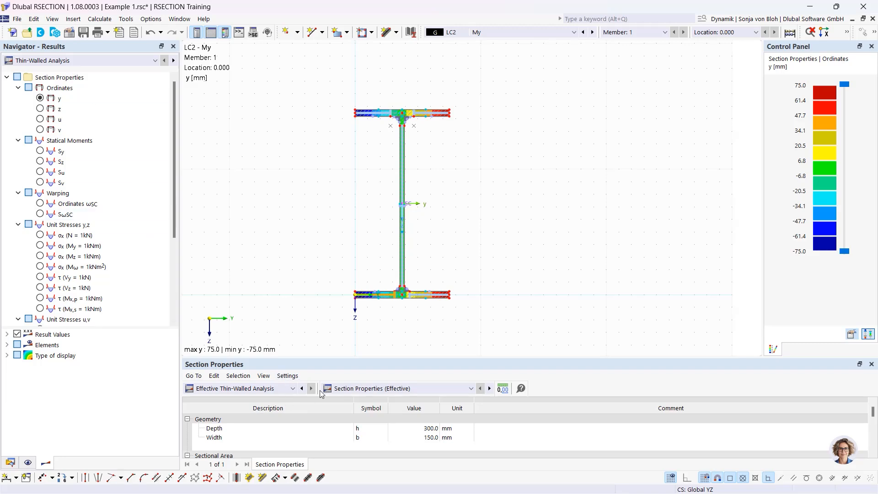
left_click(292, 389)
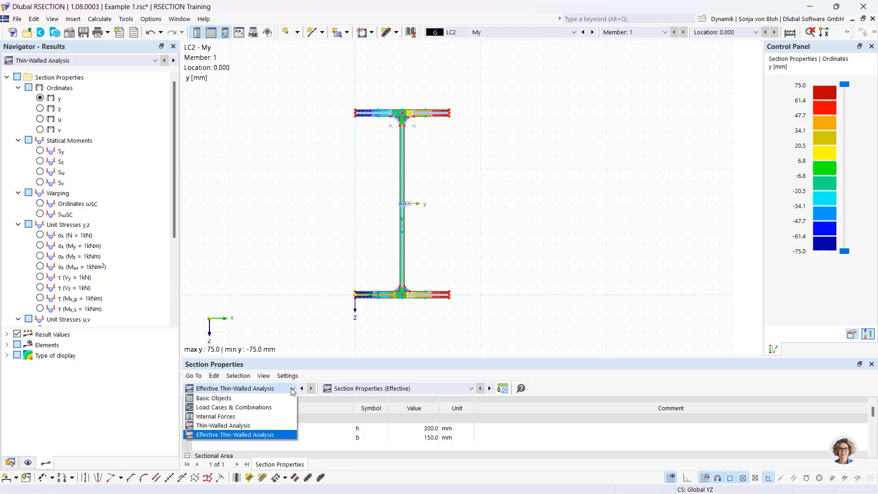
left_click(246, 426)
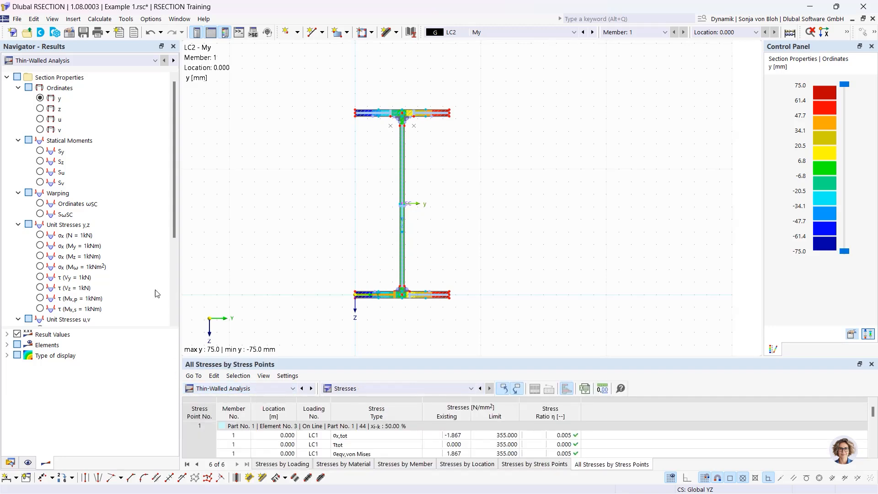
left_click_drag(180, 273, 160, 269)
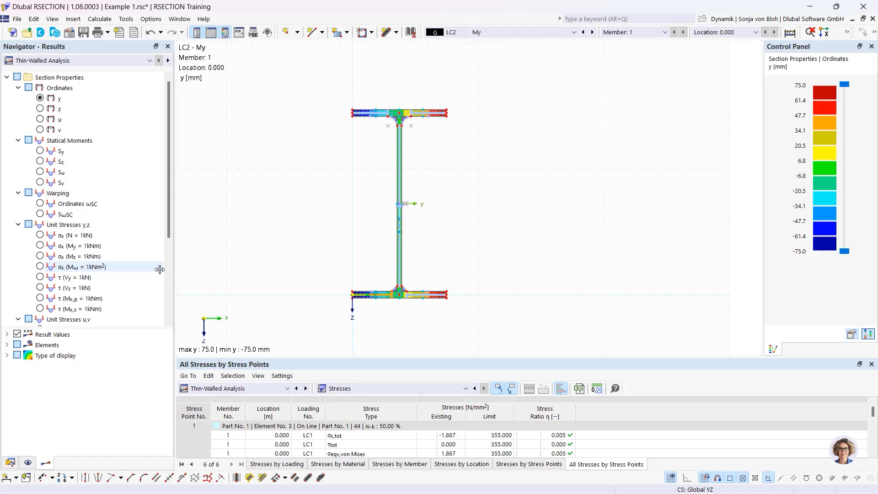
Show the total normal stress σx,tot for load case LC1 - N, with the type of display set to Off.
left_click(574, 32)
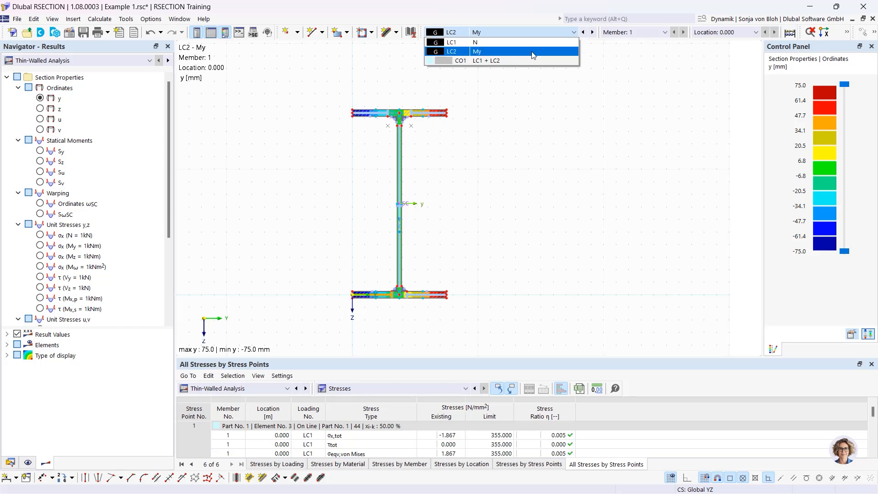
left_click(478, 42)
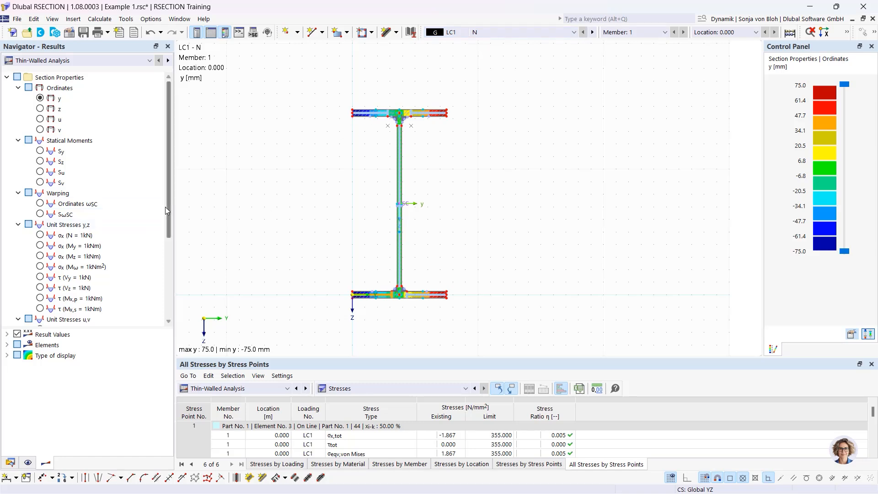
scroll(168, 204, "down", 4)
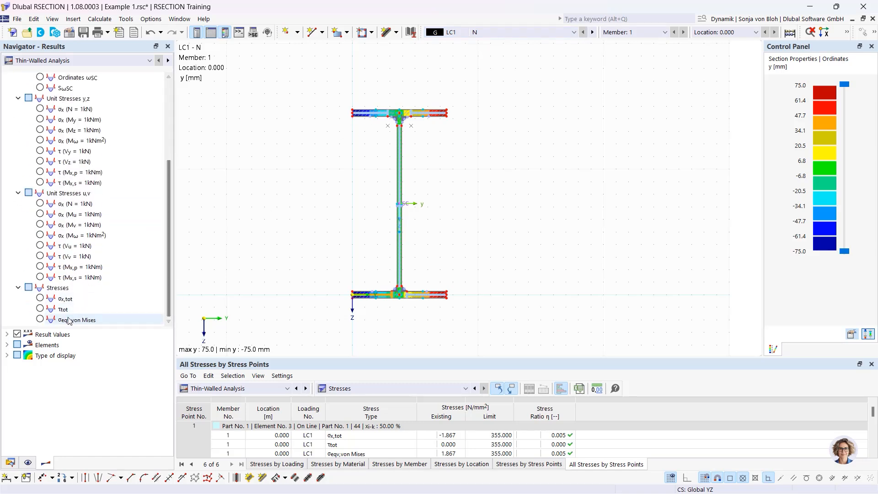
left_click(41, 299)
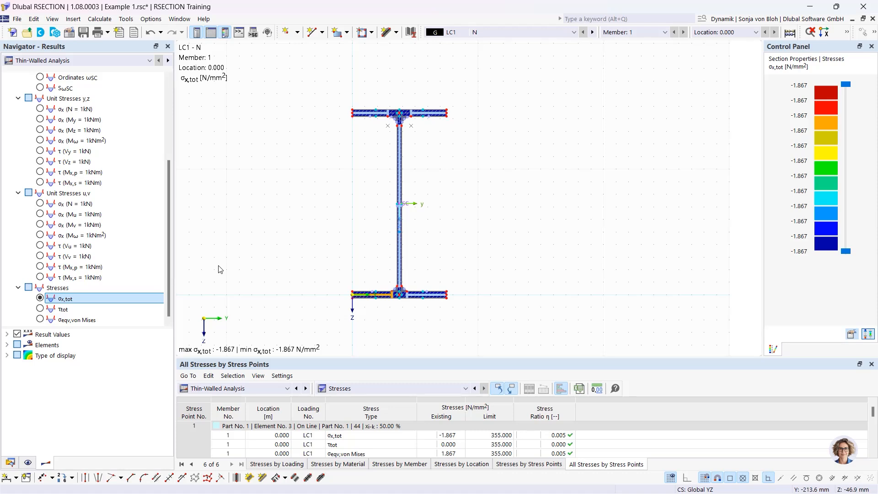
left_click(7, 355)
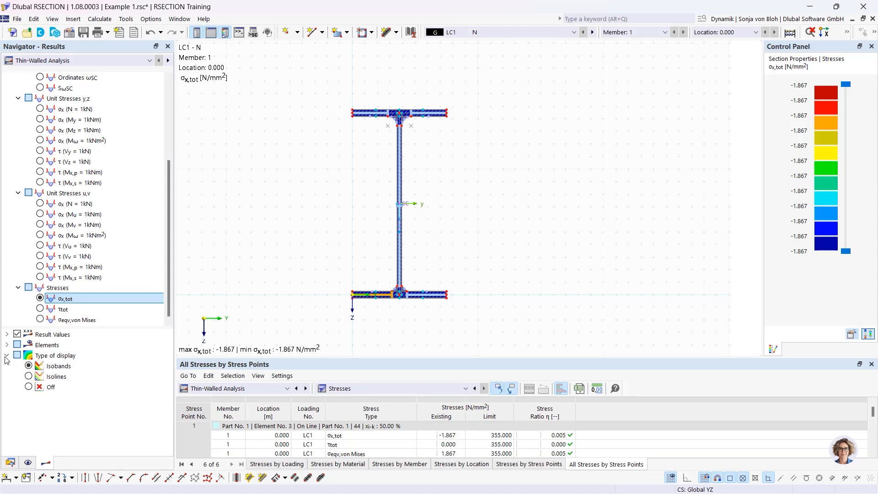
left_click(29, 387)
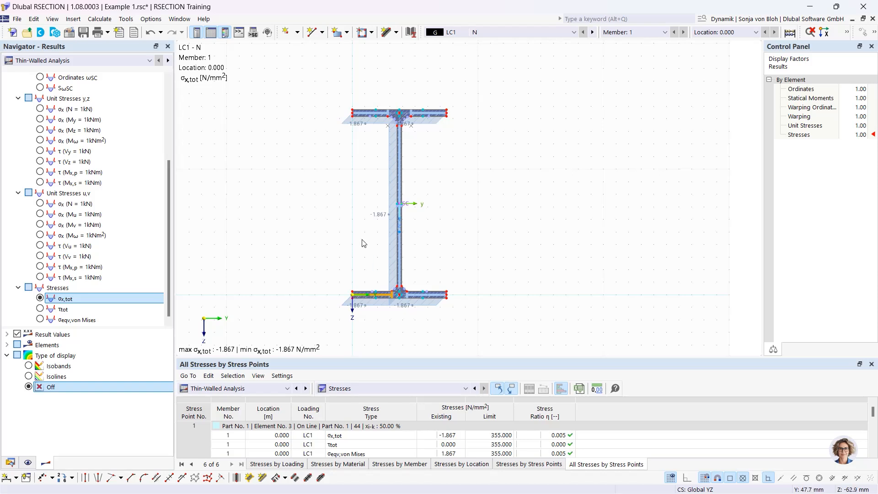
Select stress point 100 on the web and examine its tabulated stresses in an enlarged results table, including σx,tot for LC2.
left_click(399, 232)
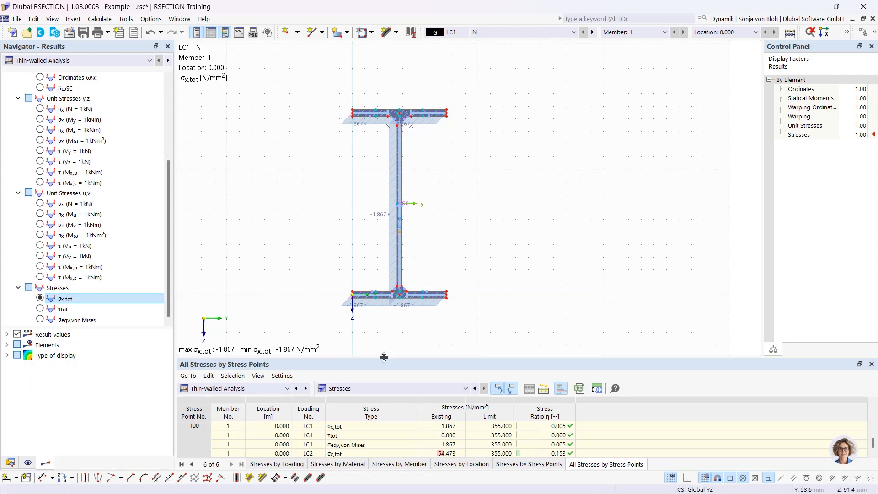
left_click_drag(384, 358, 390, 278)
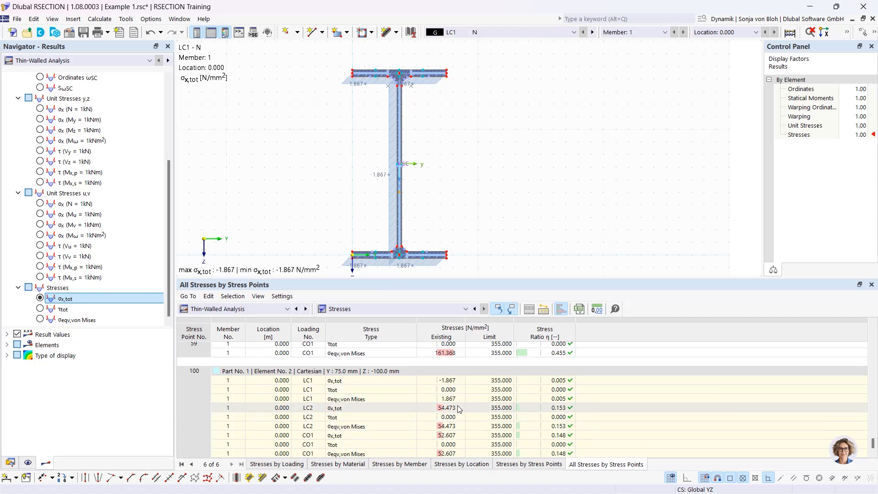
left_click(445, 408)
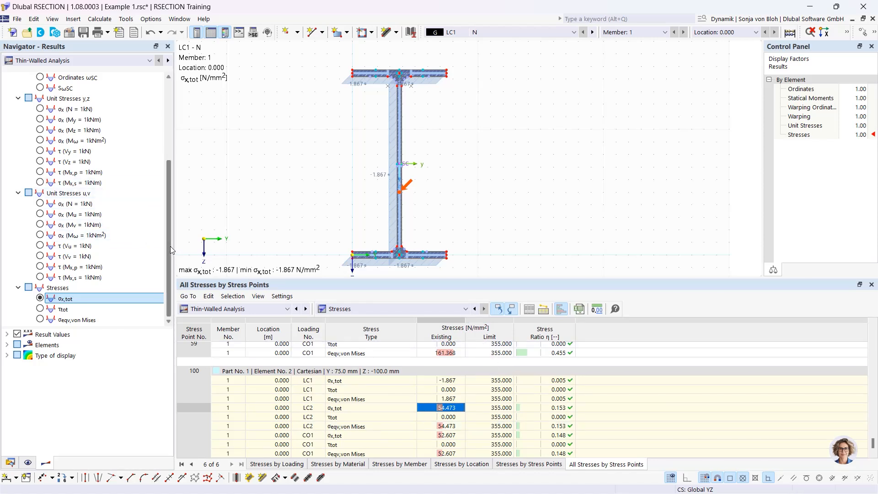
View the statical moment diagrams Sy and Sz on the section and bring up the Statical Moments and Warping results table.
left_click_drag(170, 246, 174, 146)
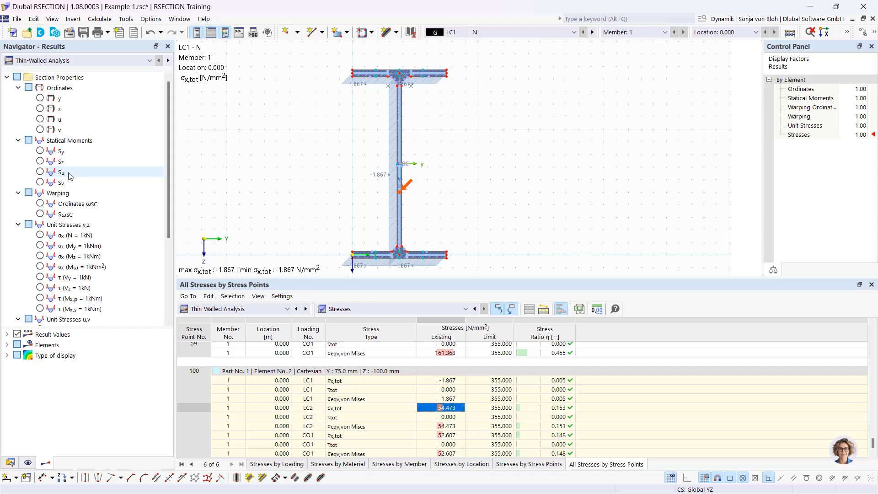
left_click(40, 151)
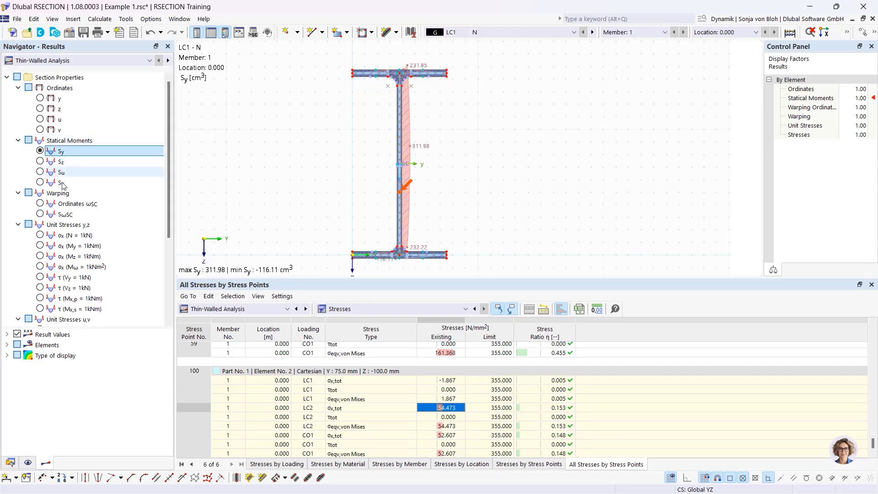
left_click(53, 161)
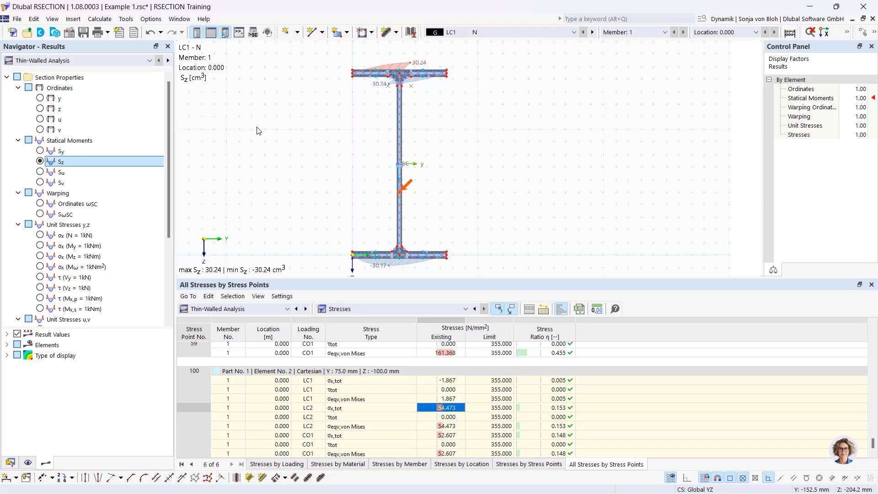
left_click(418, 308)
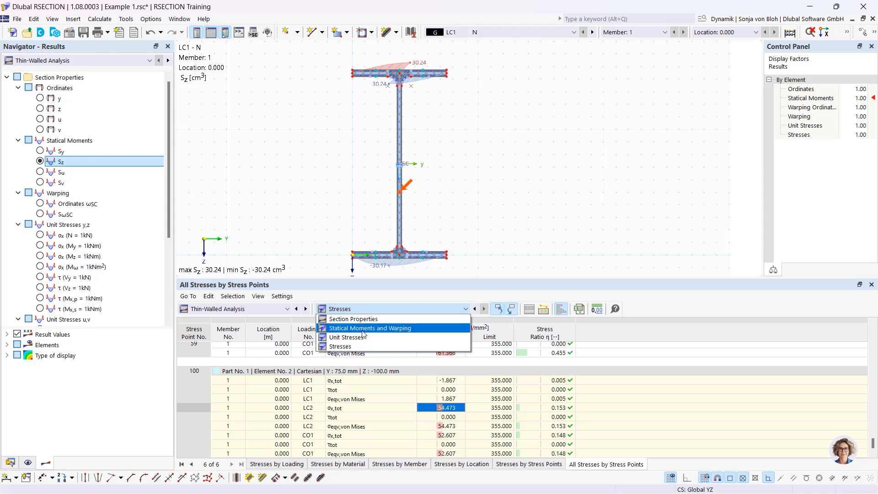
left_click(386, 328)
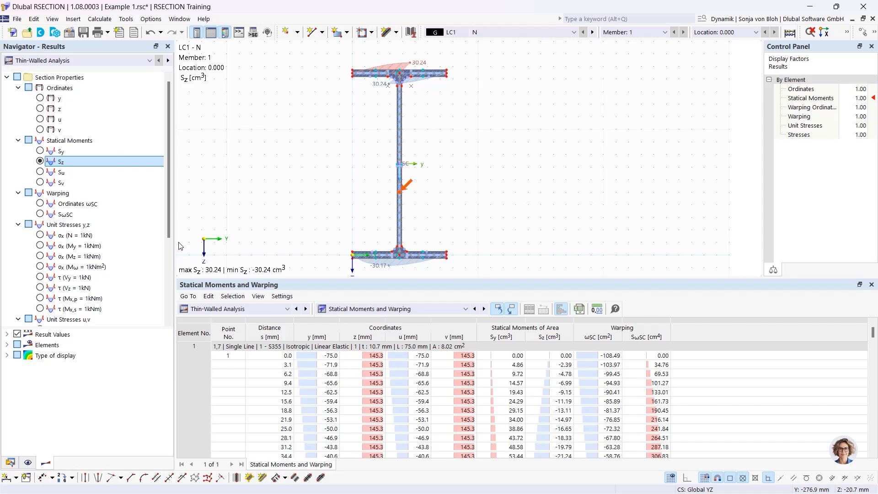
Show σx,tot from the Effective Thin-Walled Analysis on the section and switch the results table to the same analysis.
left_click(93, 60)
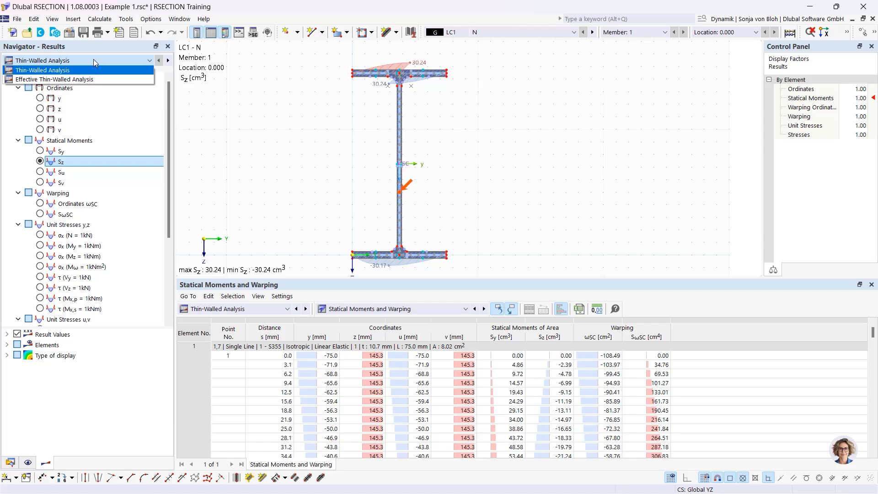
left_click(44, 79)
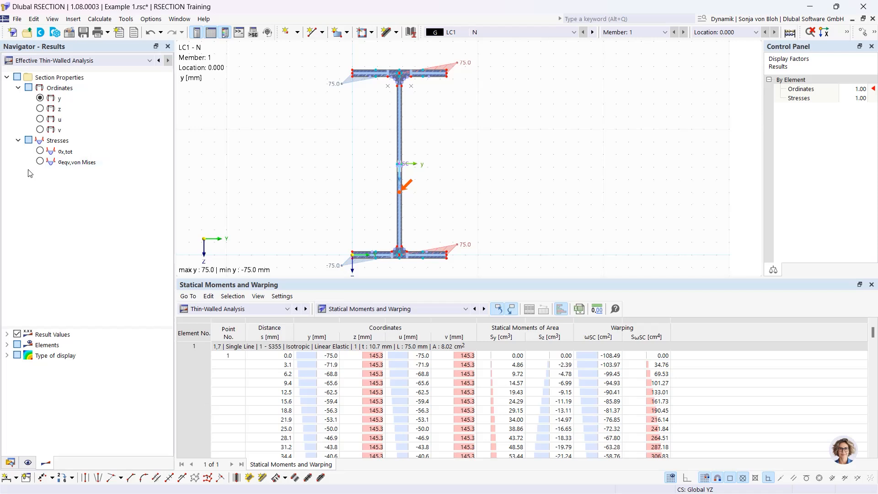
left_click(40, 150)
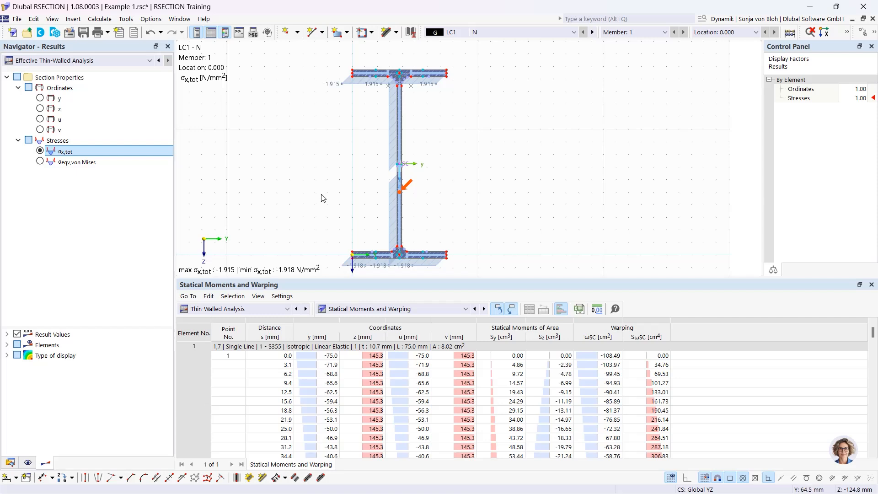
left_click(275, 310)
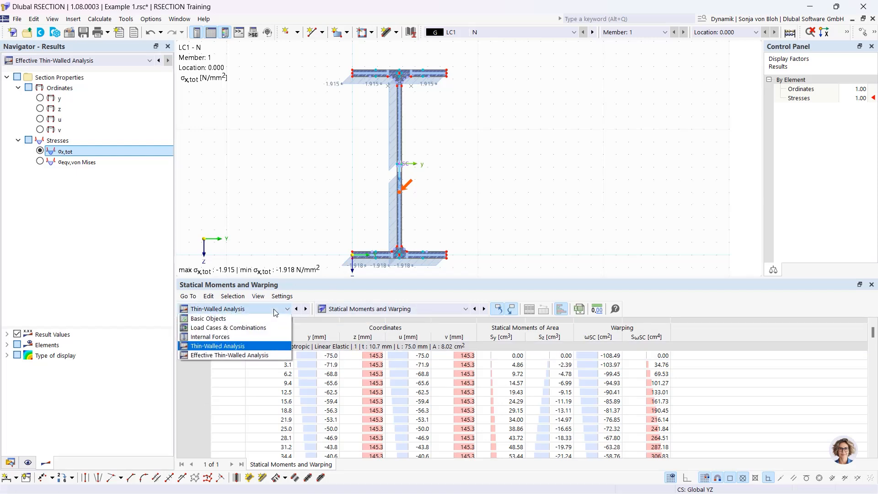
left_click(245, 355)
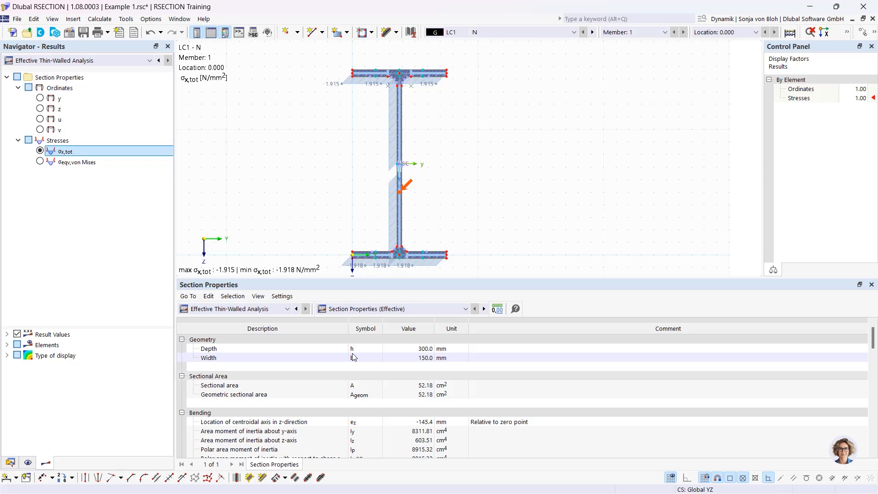
Compare the sectional area in the thin-walled and effective section properties, ending on the effective values with a larger graphic area.
left_click(288, 310)
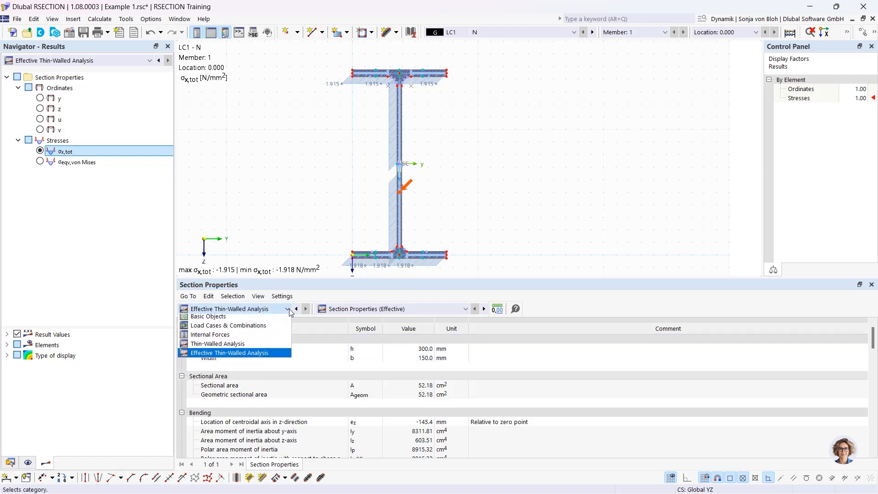
left_click(242, 348)
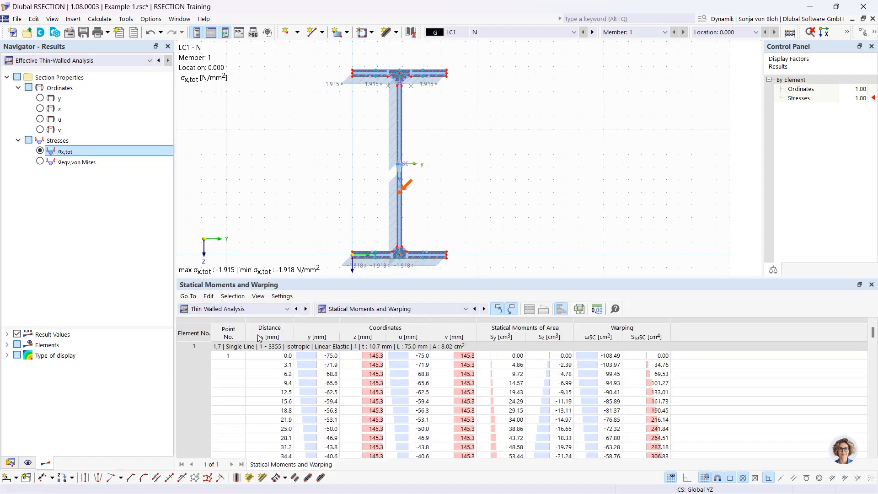
left_click(384, 309)
left_click(384, 320)
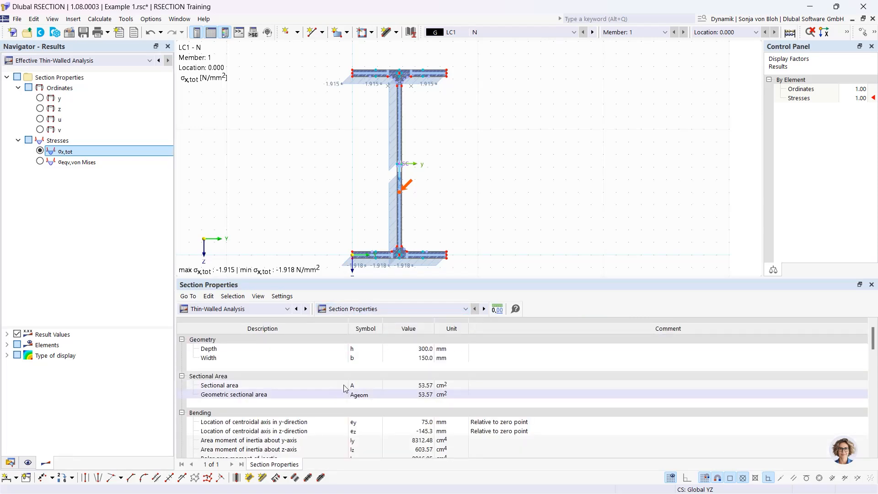
left_click(379, 308)
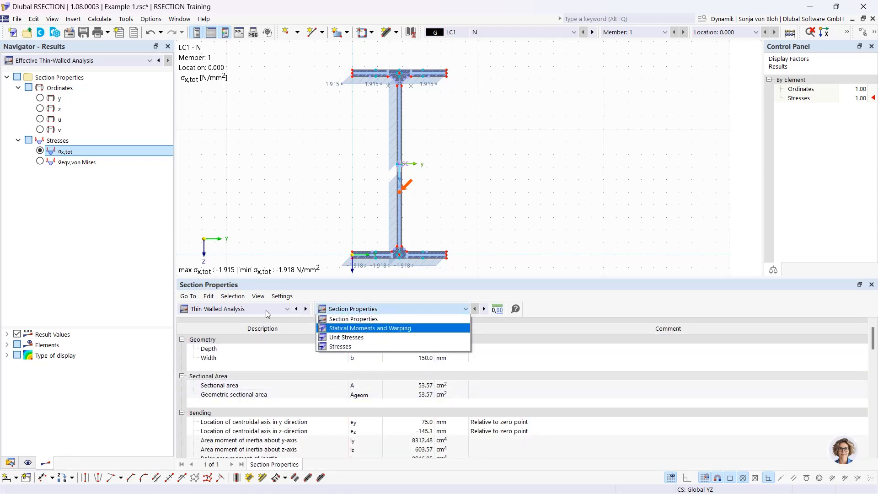
left_click(242, 309)
left_click(238, 355)
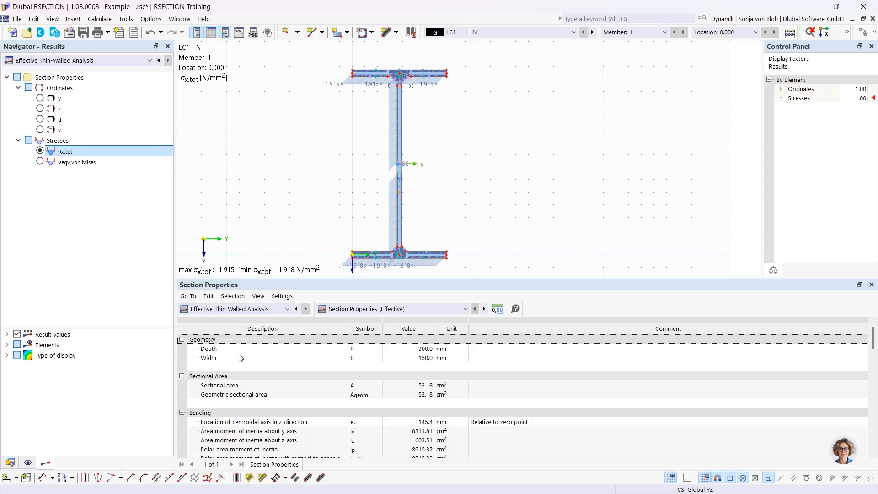
left_click(405, 387)
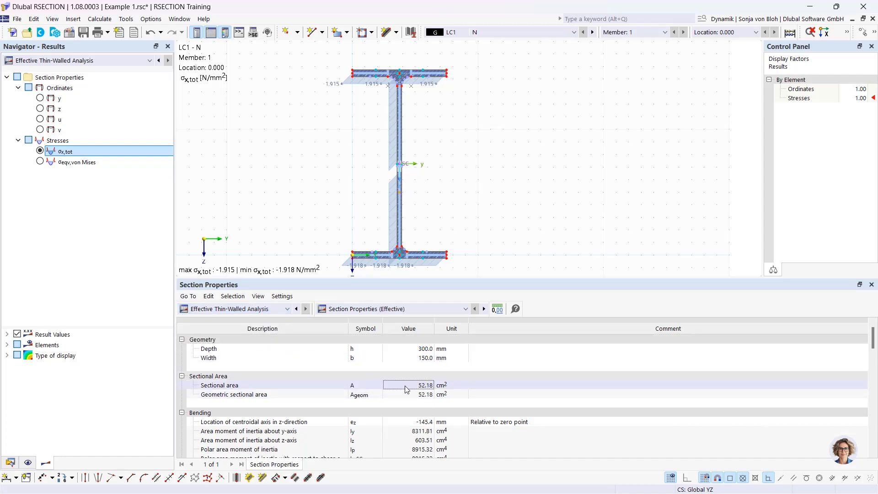
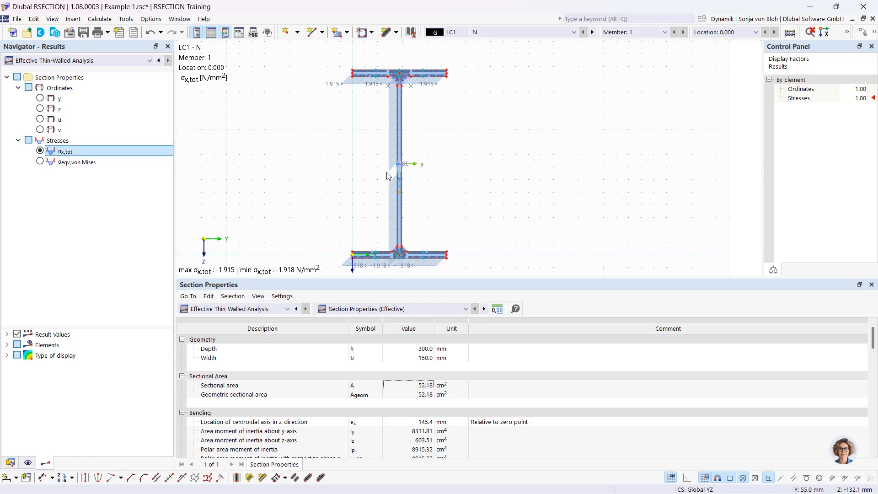
left_click_drag(349, 277, 348, 312)
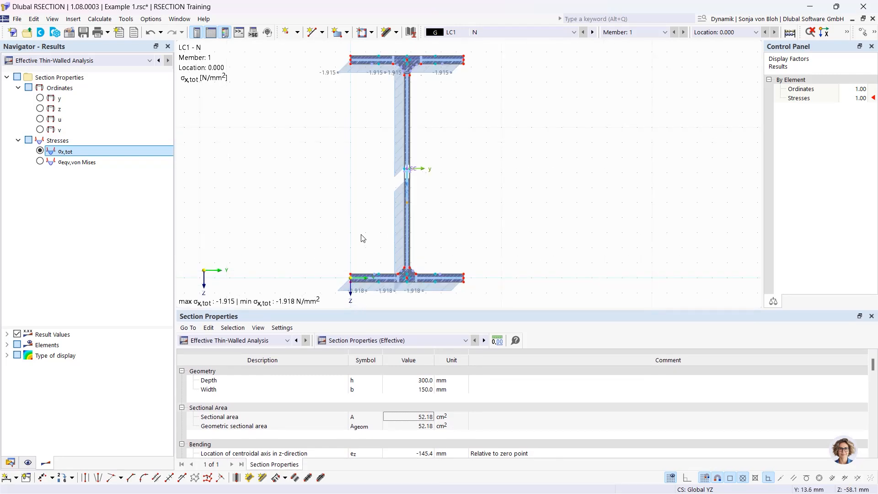
Examine the web's section classification acc. to EN 1993-1-1 for LC1 in an enlarged results table.
left_click(413, 341)
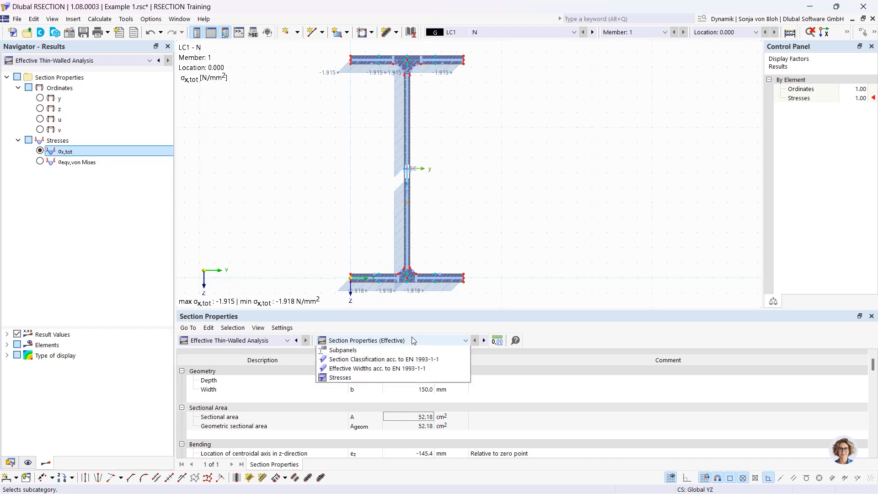
left_click(392, 369)
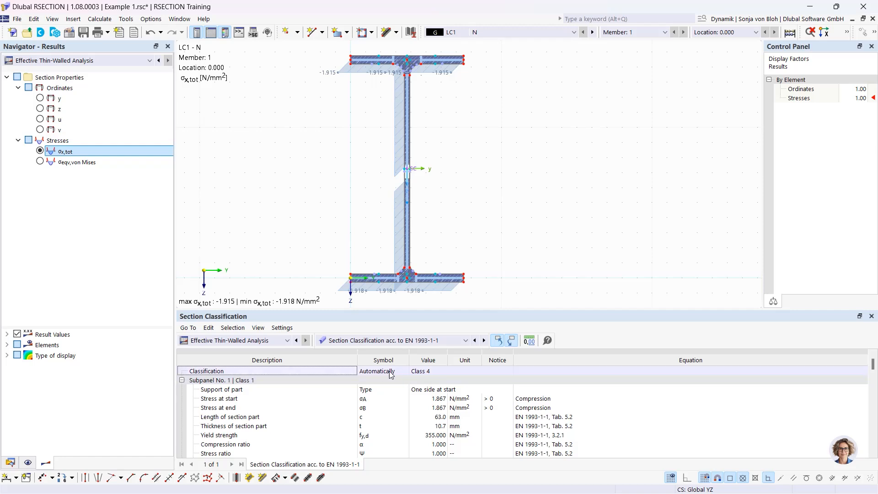
left_click(386, 371)
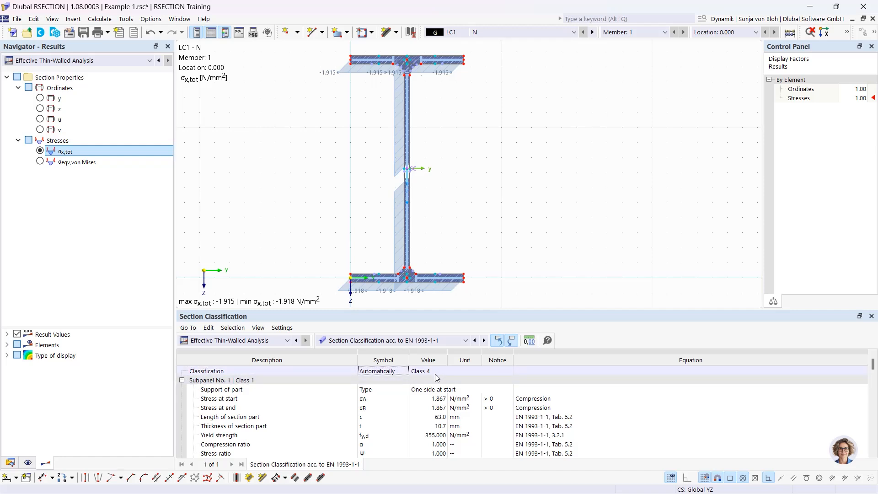
left_click(408, 169)
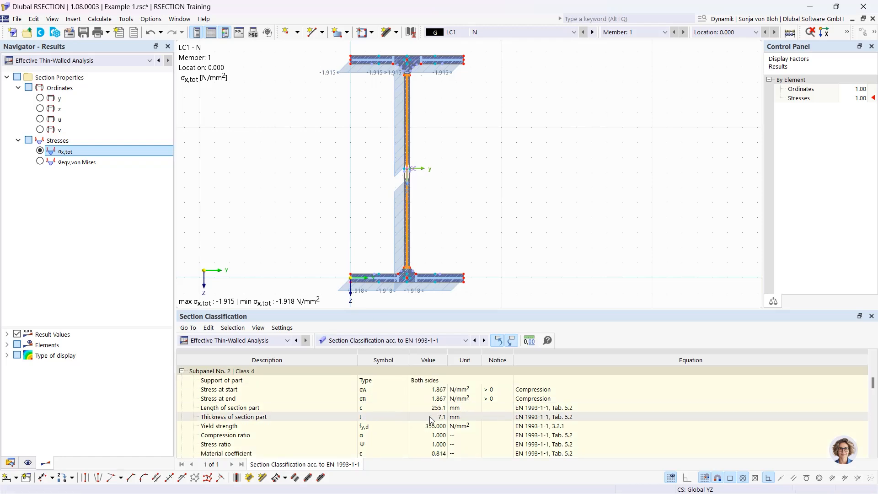
left_click_drag(398, 308, 398, 204)
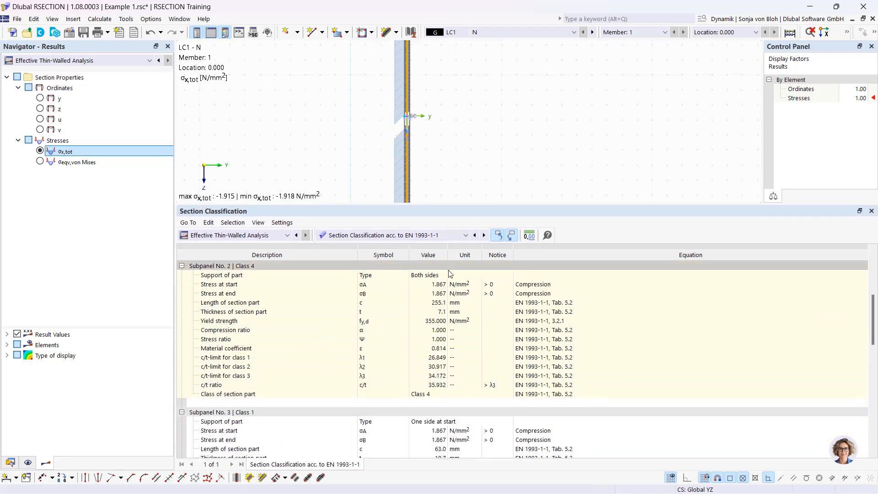
Bring up the Effective Widths acc. to EN 1993-1-1 results and examine the web's values for LC1.
left_click(464, 235)
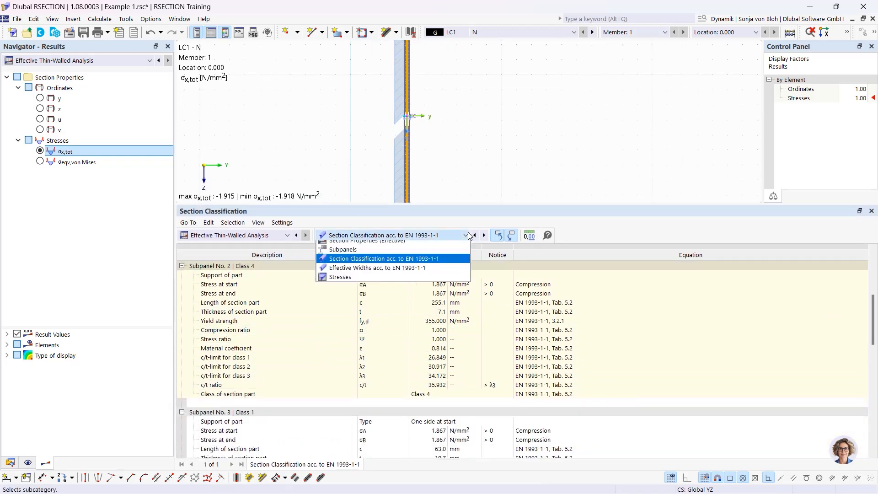
left_click(405, 273)
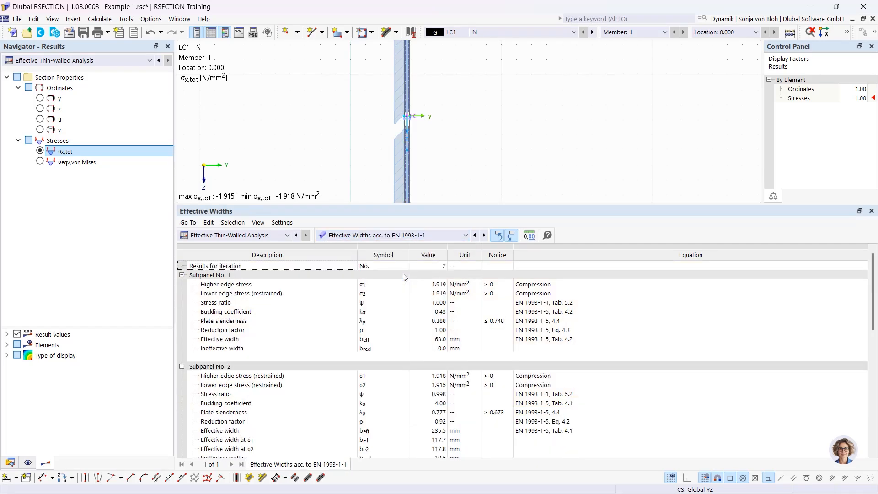
left_click(407, 166)
scroll(372, 387, "down", 3)
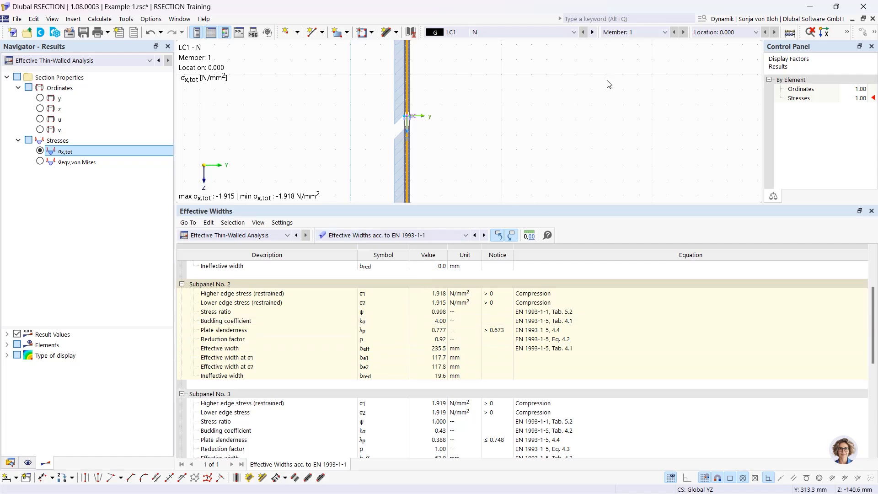
Switch the results to load case LC2 and review the effective widths of its subpanels.
left_click(573, 32)
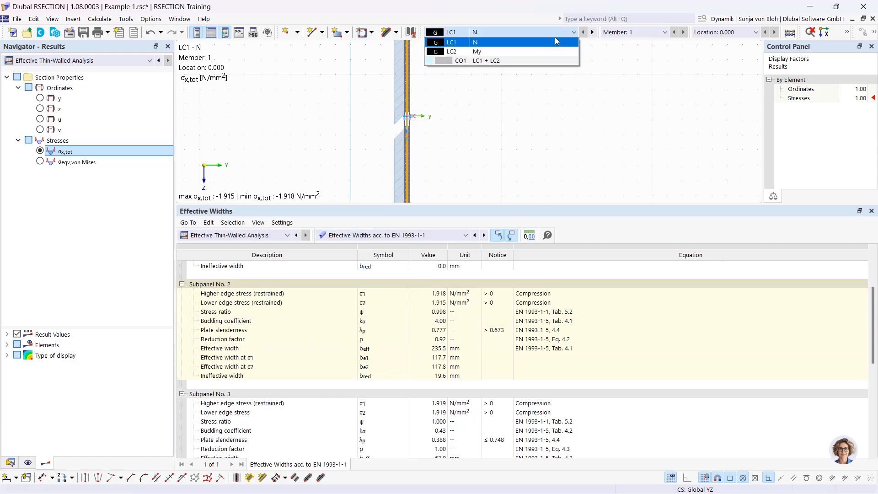
left_click(521, 51)
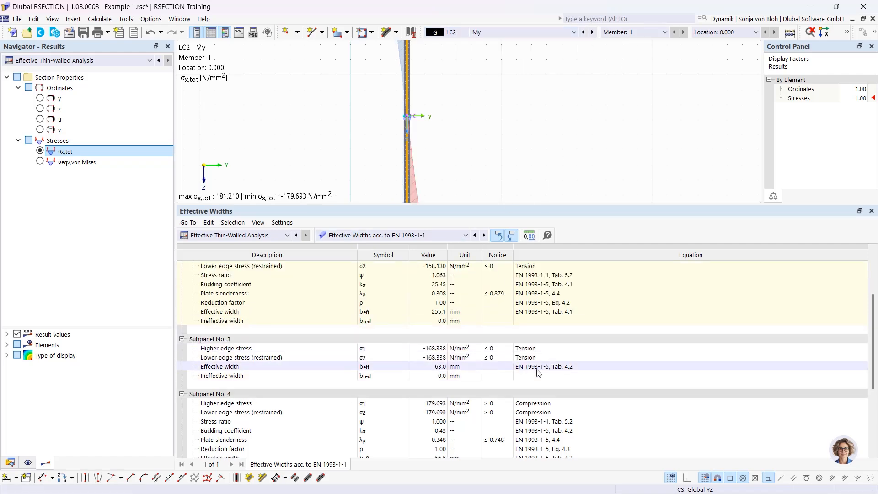
scroll(537, 373, "up", 3)
Show the section classification for LC2 together with the stress diagram on the whole section.
left_click(465, 235)
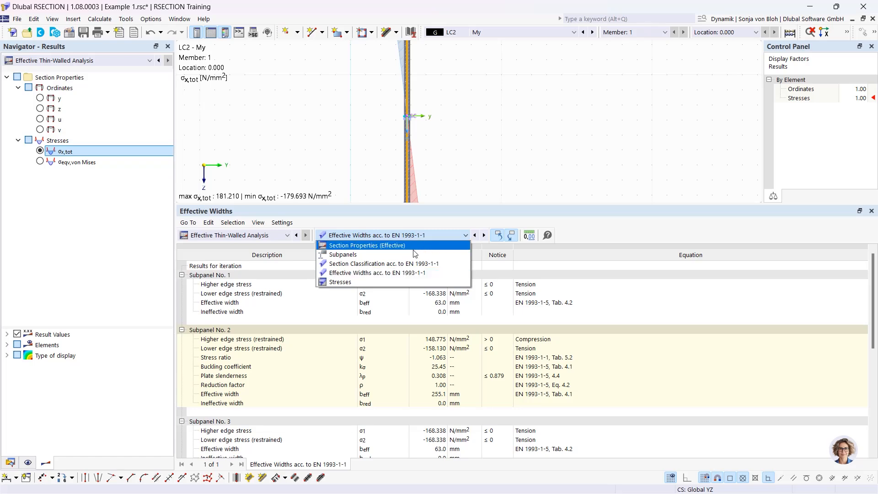
left_click(403, 264)
scroll(401, 334, "up", 5)
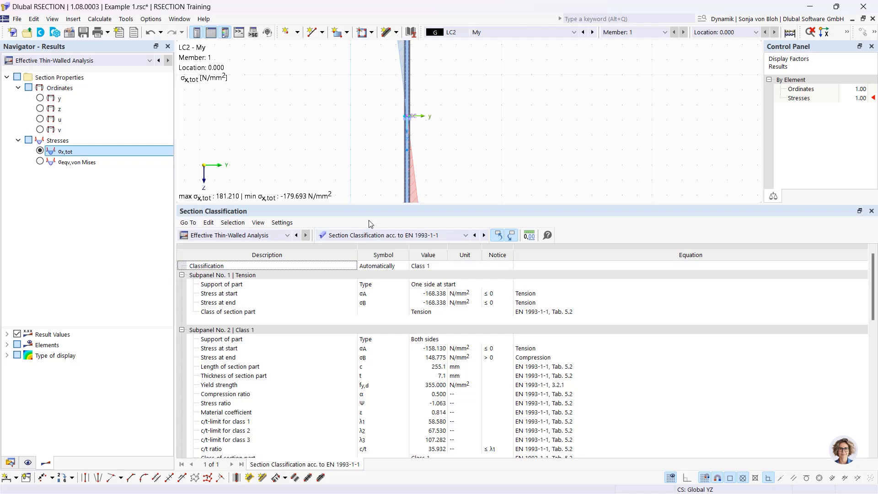
scroll(352, 161, "down", 4)
scroll(347, 164, "up", 1)
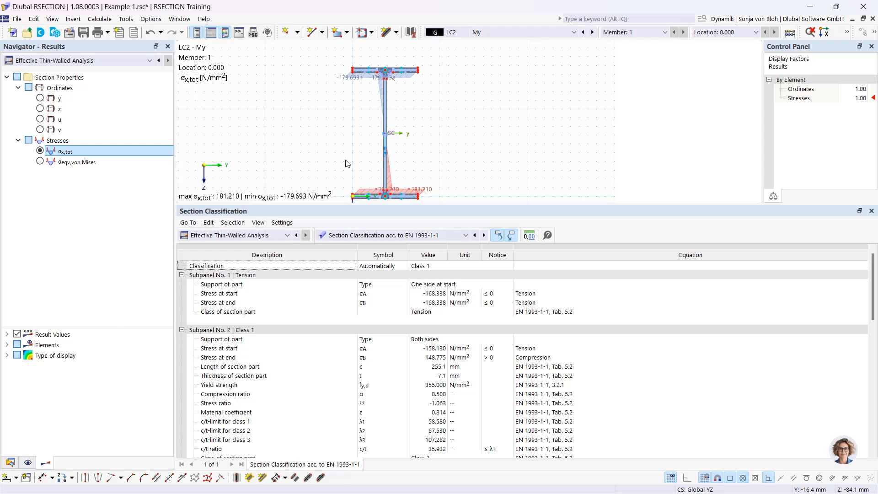
View the σx,tot diagram and section classification for load combination CO1 with a larger graphic area.
left_click(495, 32)
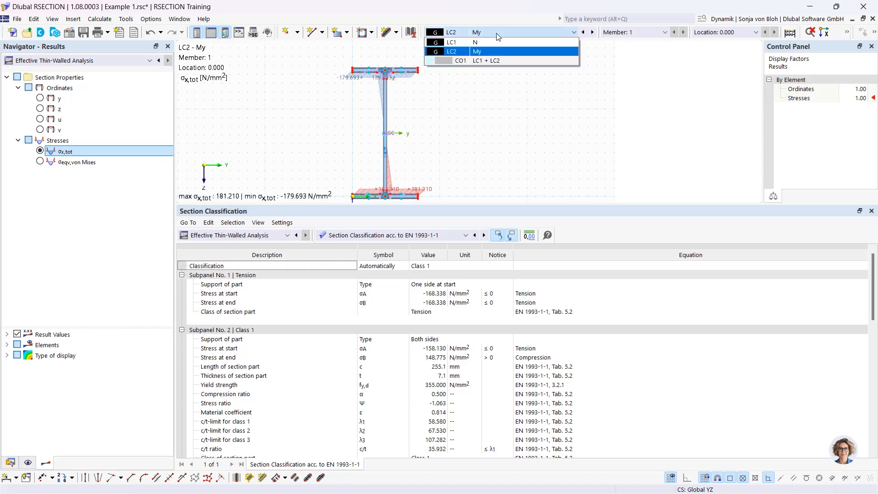
left_click(480, 61)
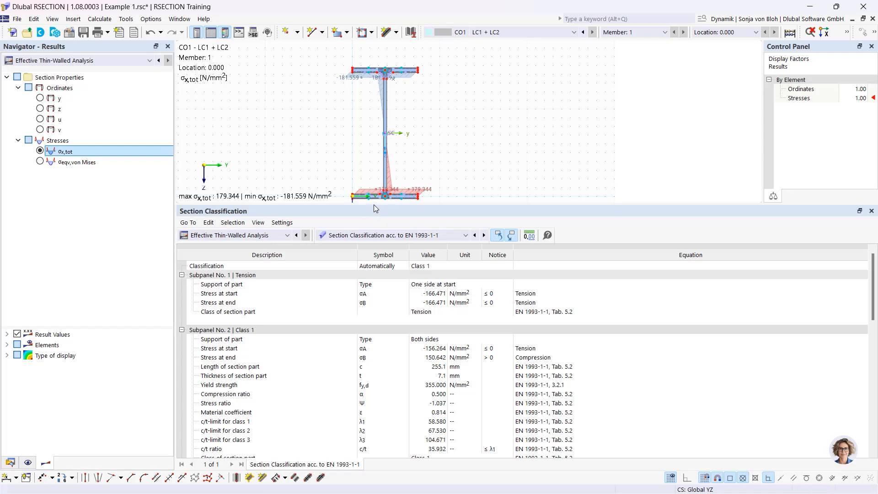
left_click_drag(373, 204, 371, 282)
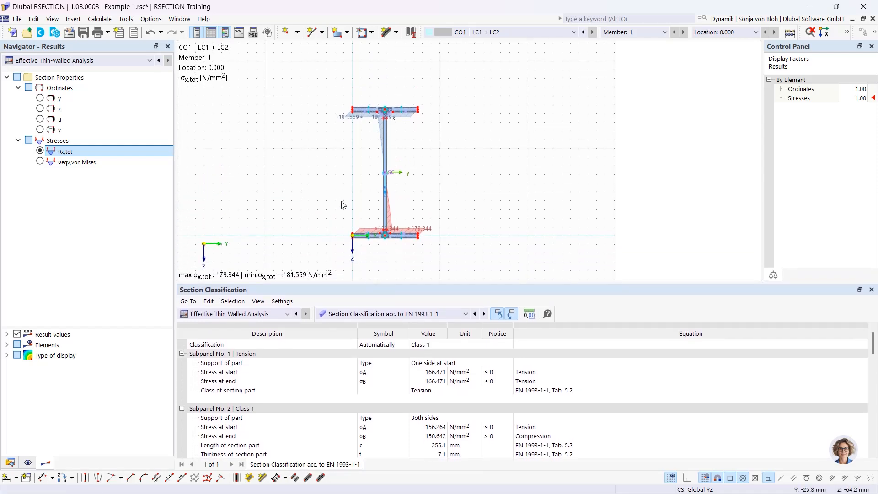
scroll(343, 199, "up", 2)
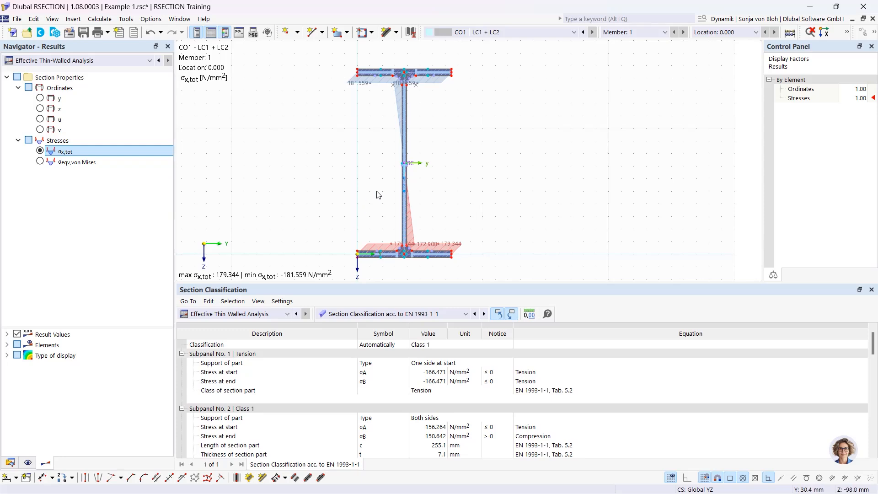
scroll(395, 210, "up", 1)
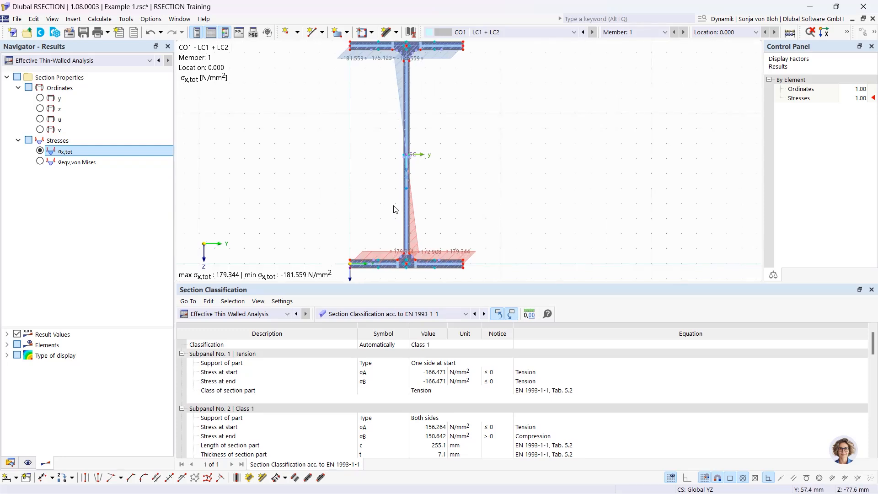
scroll(395, 210, "down", 2)
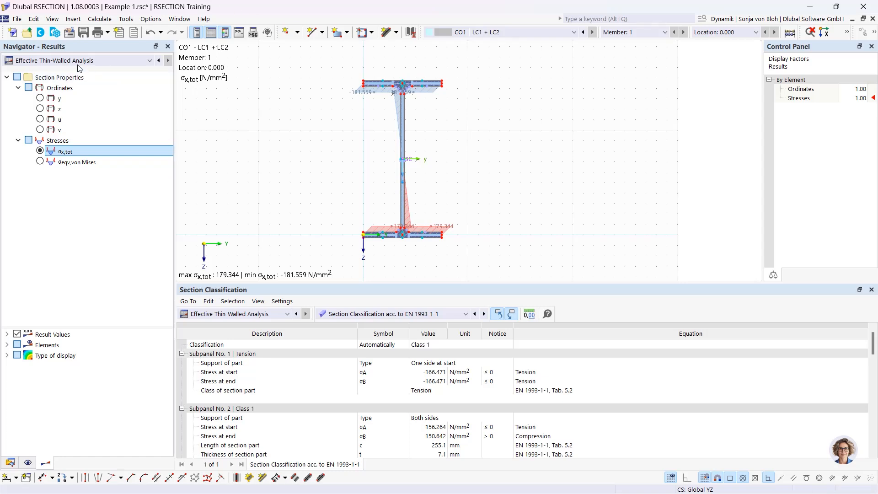
Create a model named Example 2 with Thin-Walled Analysis and the Effective Section add-on to EN 1993-1-1 and EN 1993-1-5.
left_click(18, 33)
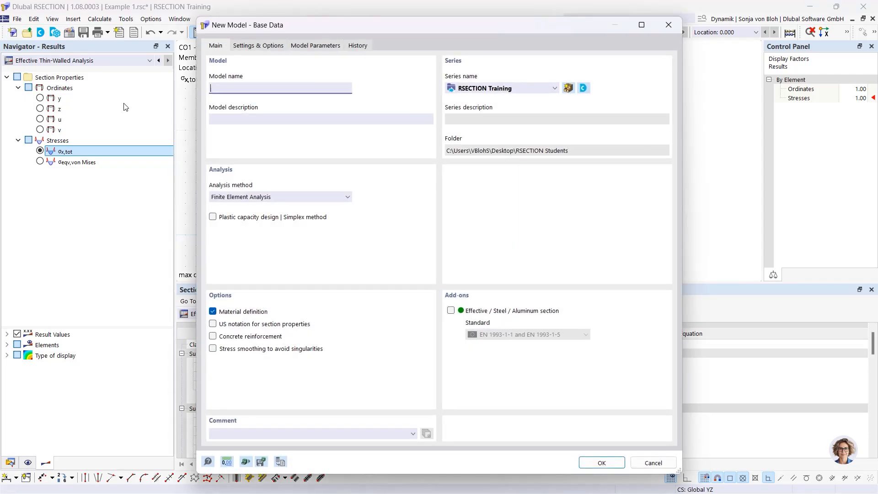
type("Example 2")
left_click(314, 197)
left_click(294, 216)
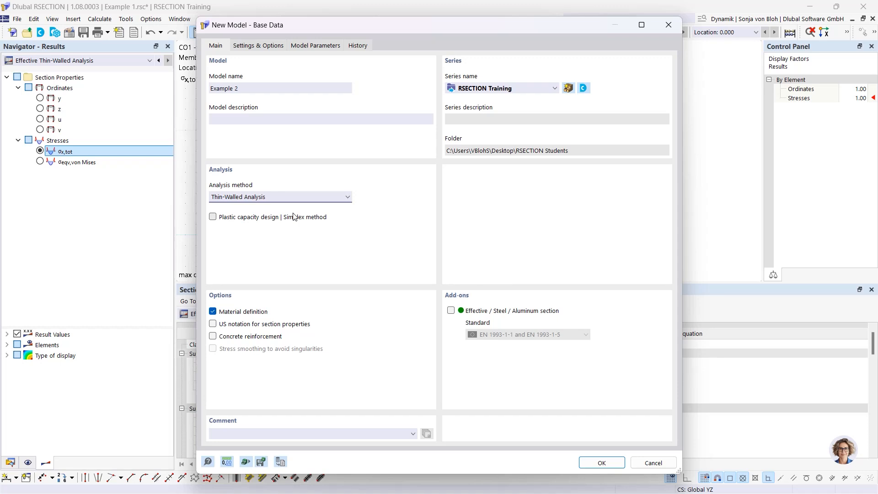
left_click(450, 310)
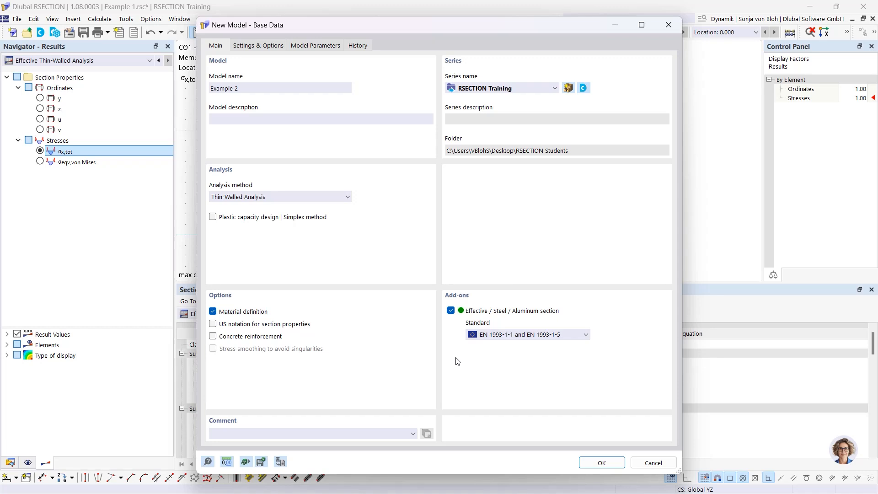
left_click(519, 336)
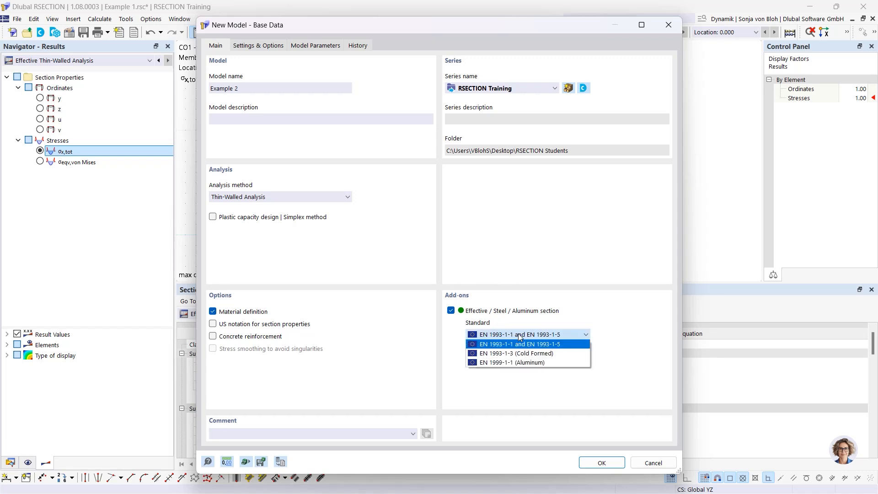
left_click(519, 337)
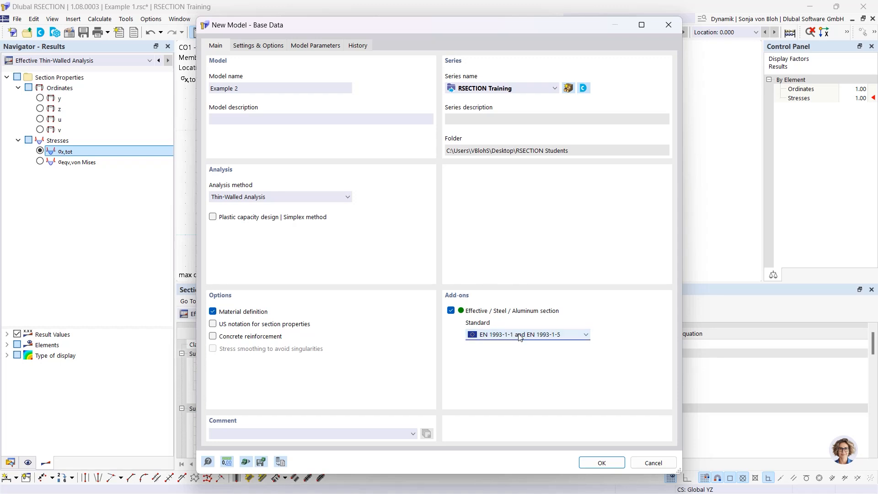
left_click(602, 463)
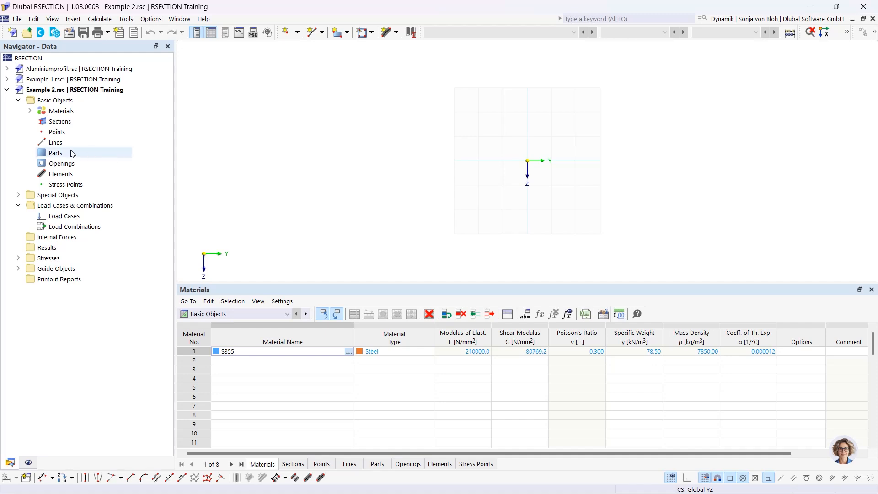
Change material 1 of Example 2 to S235 from the material library, series Steel S to EN 1993-1-1:2005-05.
left_click(30, 111)
left_click(94, 122)
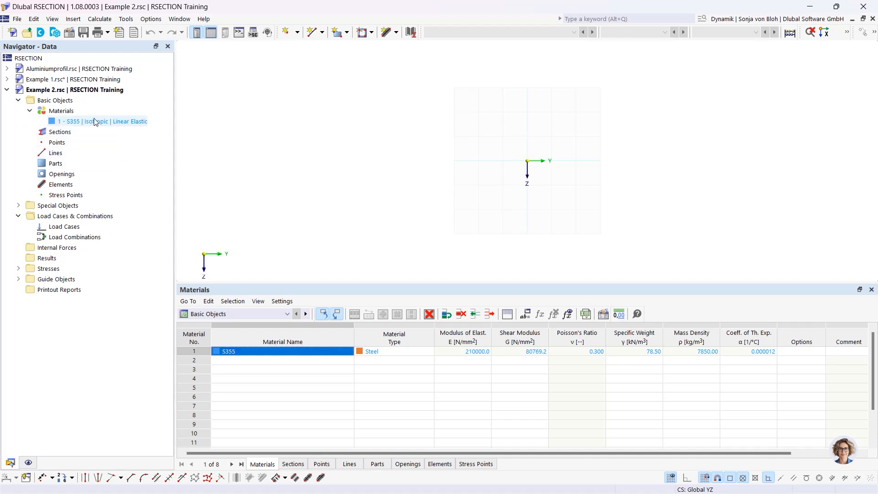
double_click(94, 122)
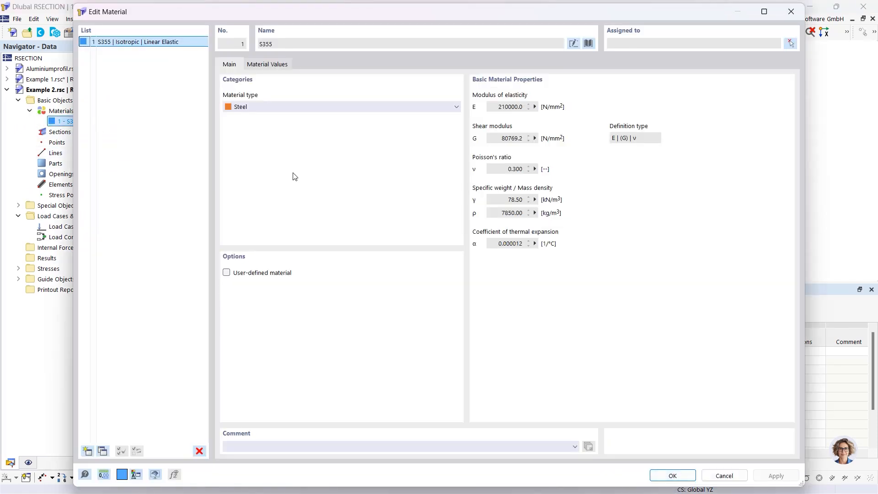
left_click(589, 44)
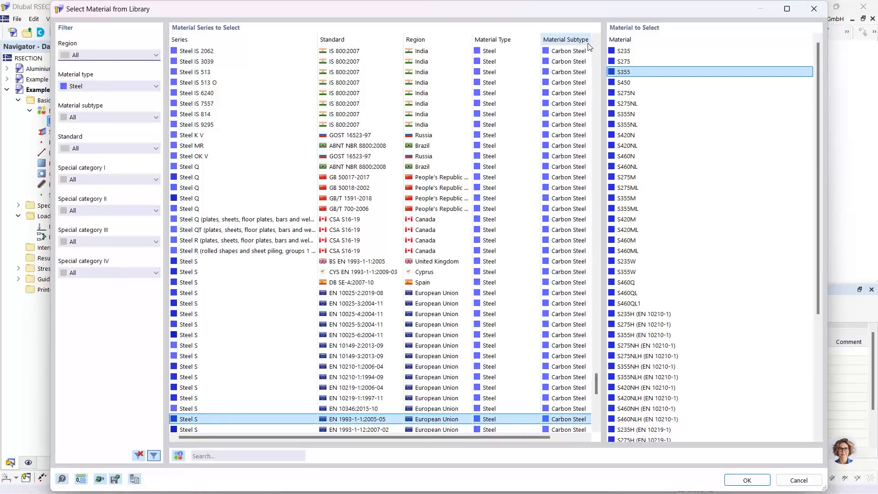
left_click(229, 456)
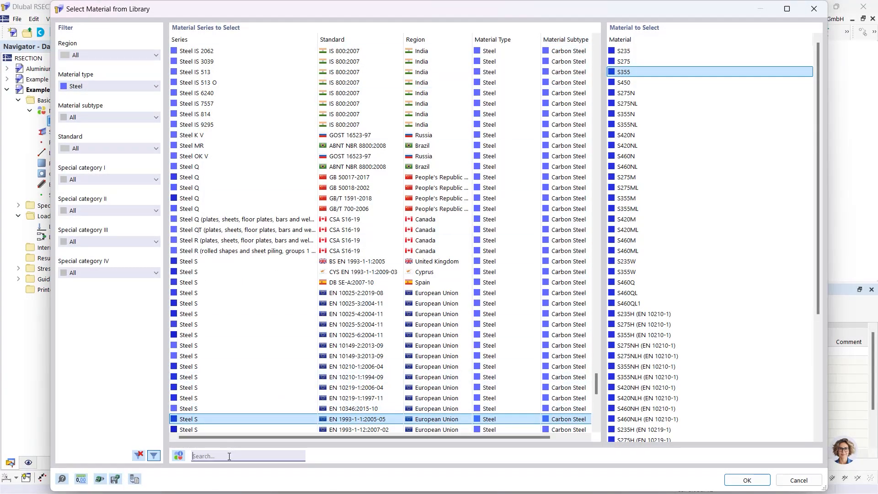
type("S23")
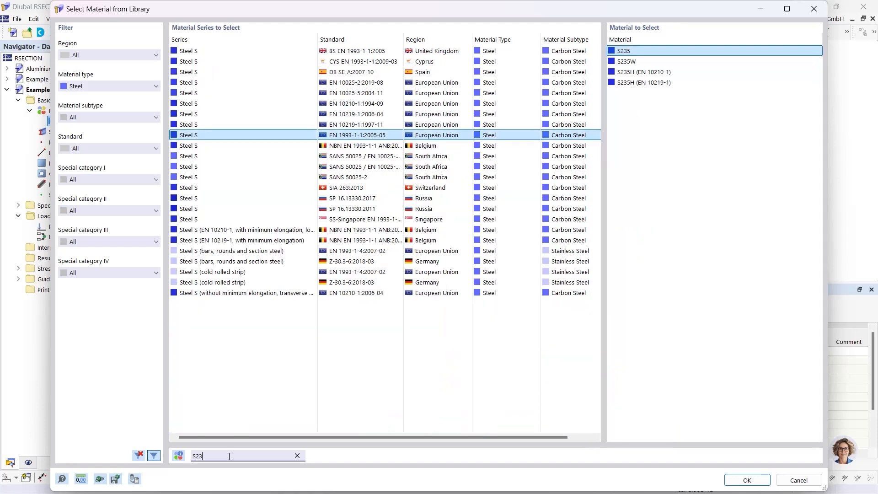
type("5")
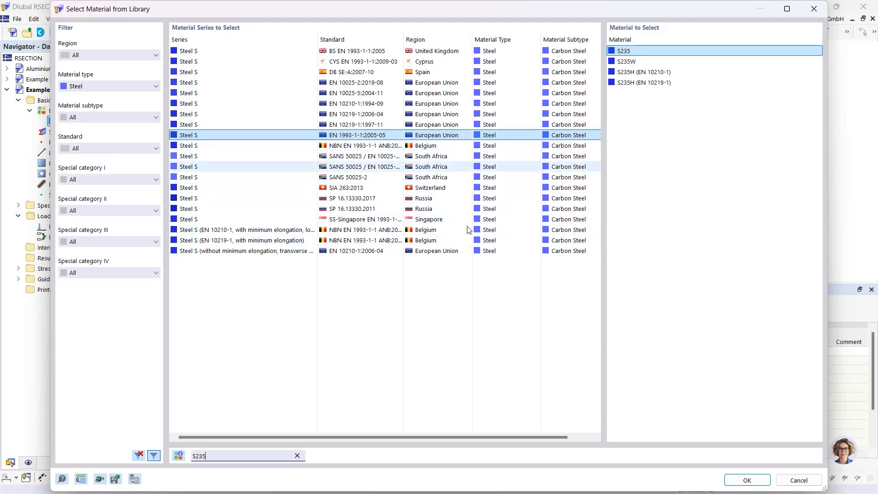
left_click(746, 480)
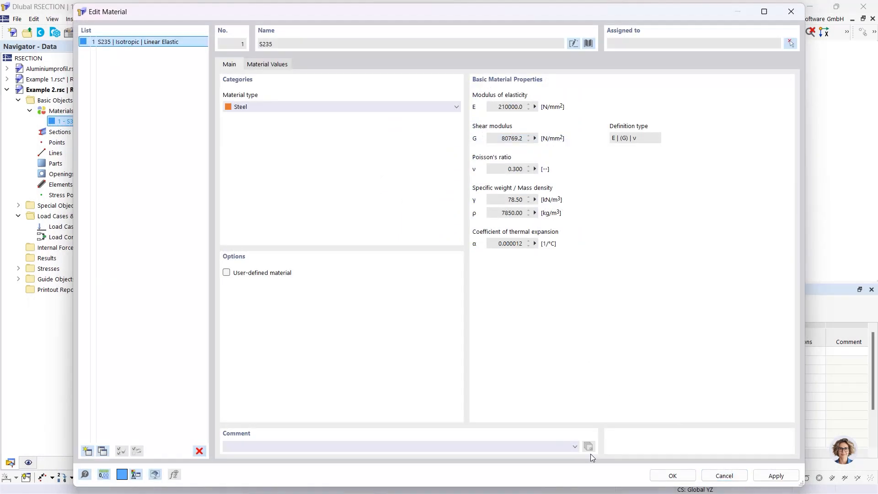
left_click(672, 475)
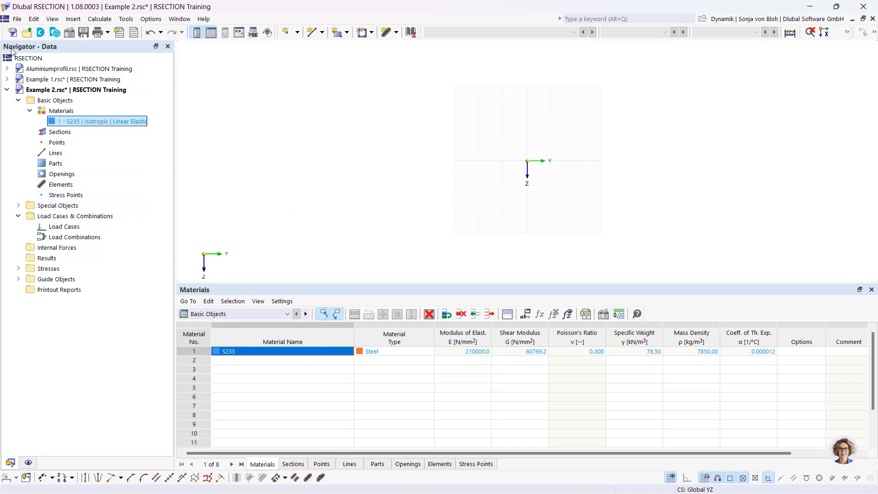
Start a new section in Example 2, enter IPE 200 as its name and pick the suggested IPEa 200 section.
right_click(60, 132)
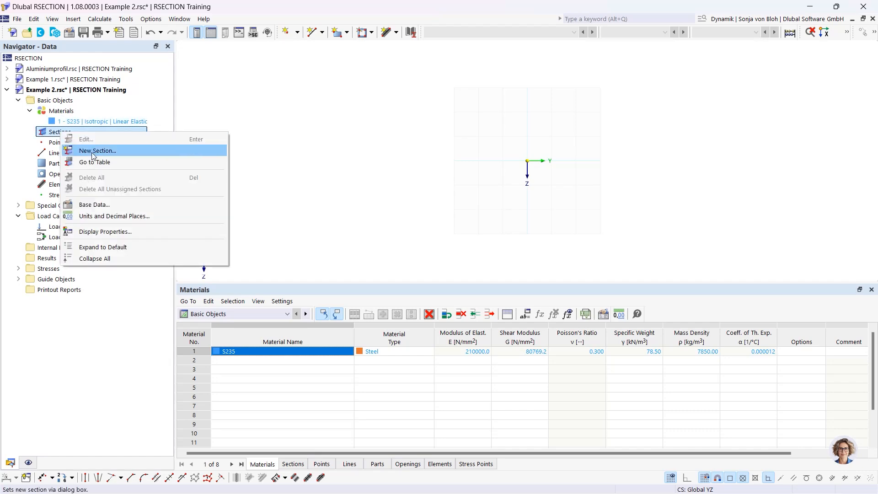
left_click(93, 151)
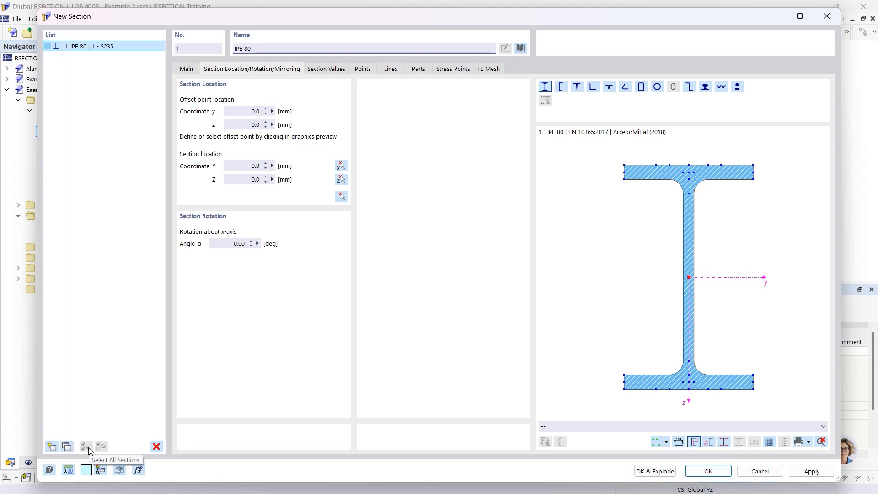
left_click(278, 49)
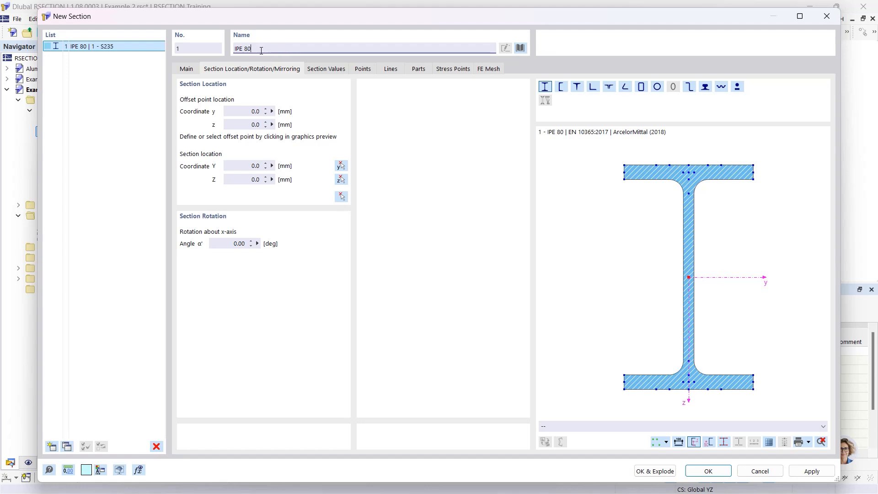
left_click_drag(260, 48, 245, 49)
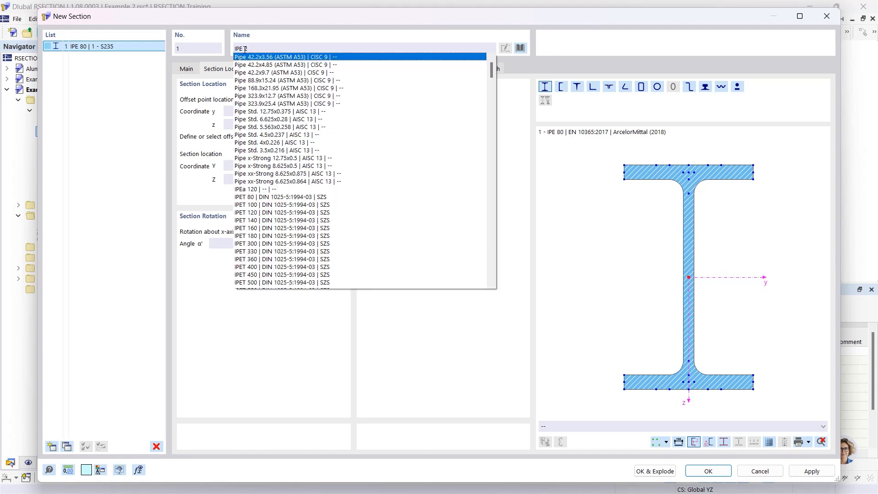
type("200")
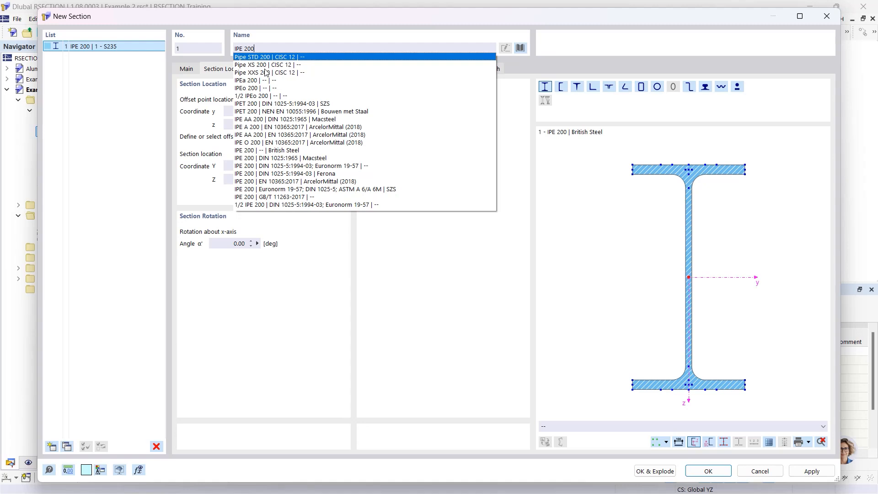
left_click(249, 81)
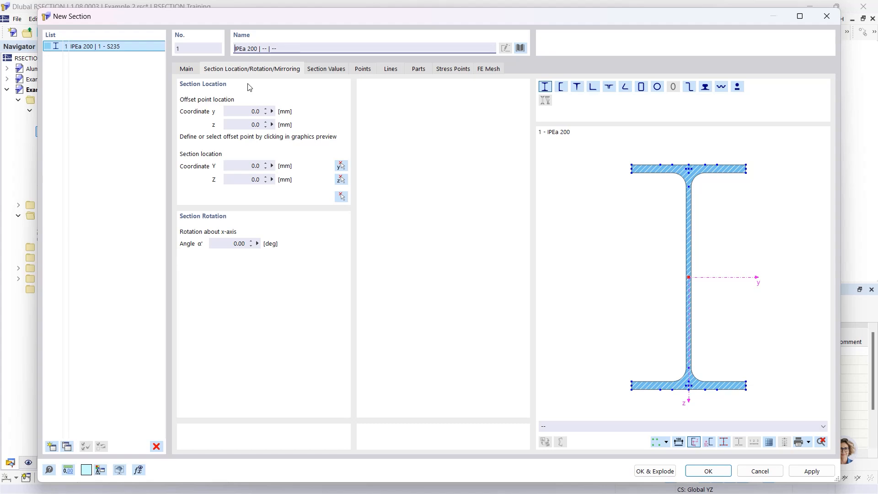
Open the section library for the new section and bring up the standardized L-shaped angle sections.
left_click(520, 48)
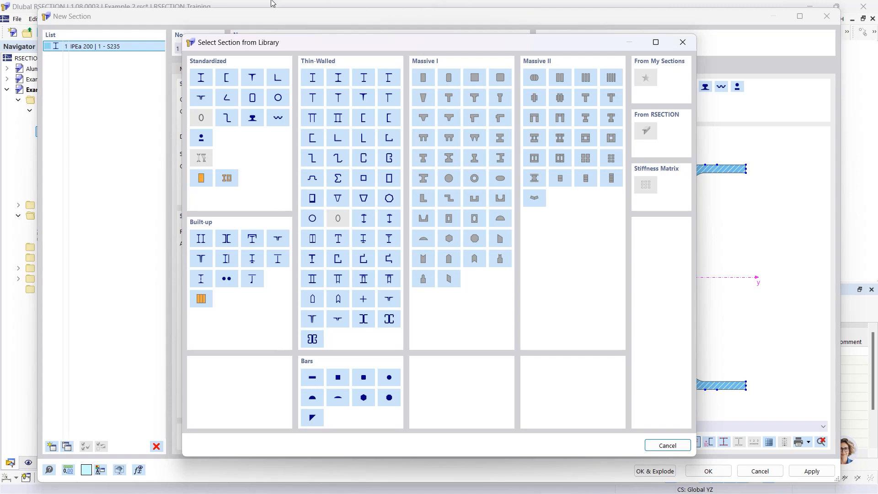
left_click(278, 86)
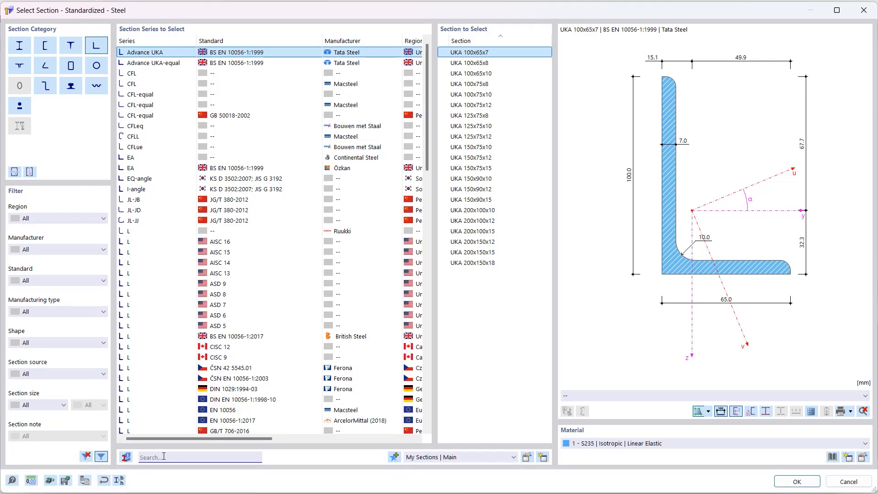
Search the angle sections for L 200x150x12 and choose the DIN EN 10056-1:1998-10 profile as the new section.
type("L 20")
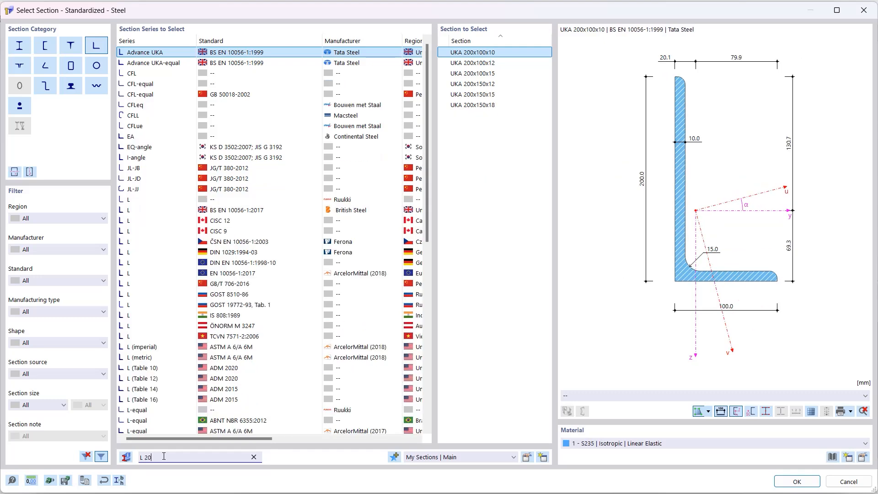
type("0x")
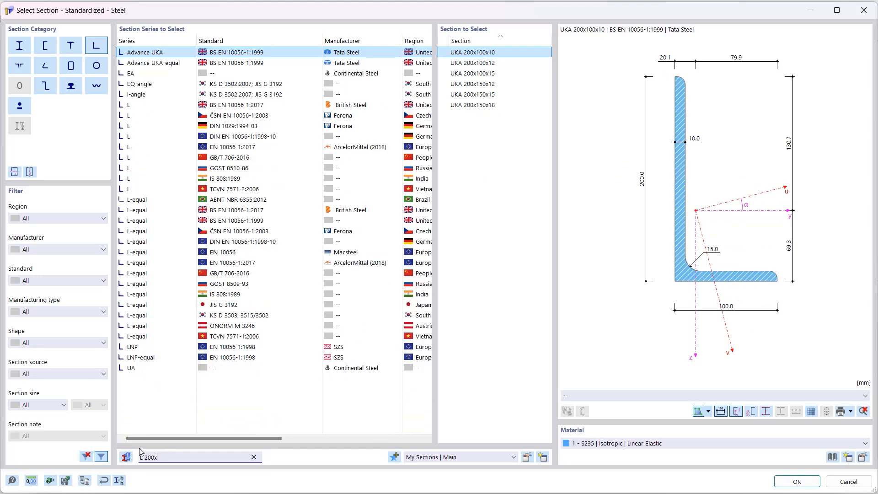
type("15")
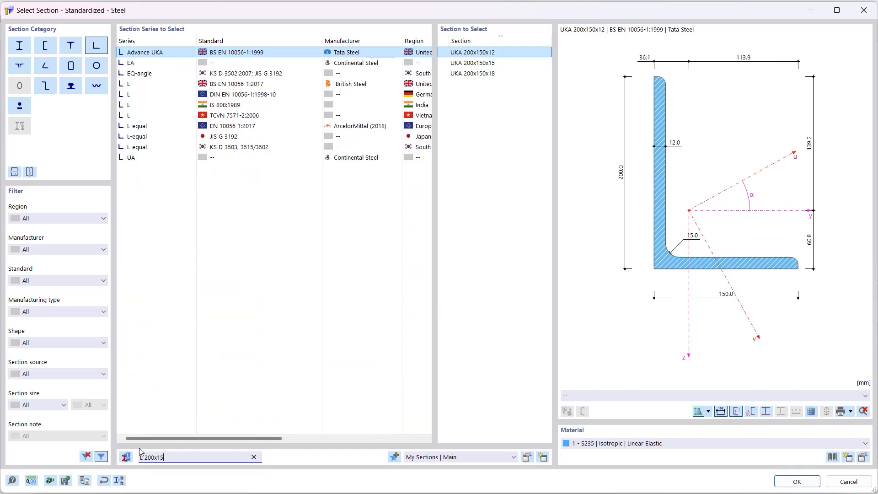
type("0x")
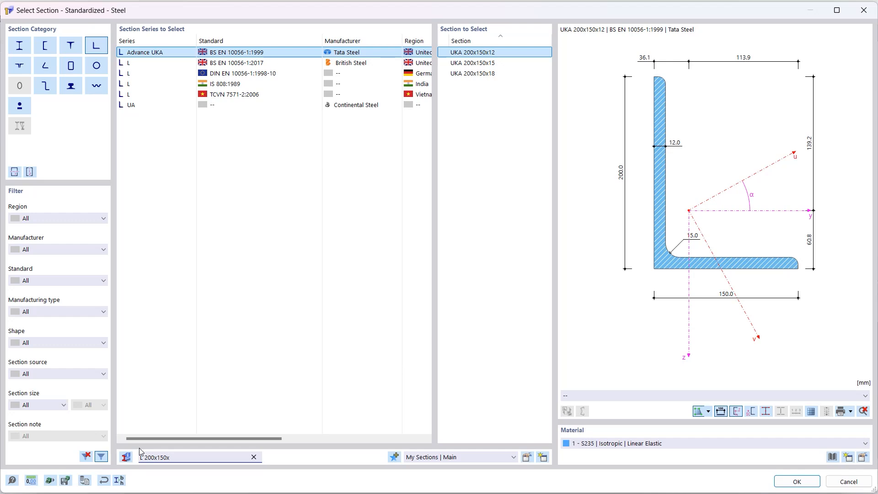
type("12")
left_click(237, 76)
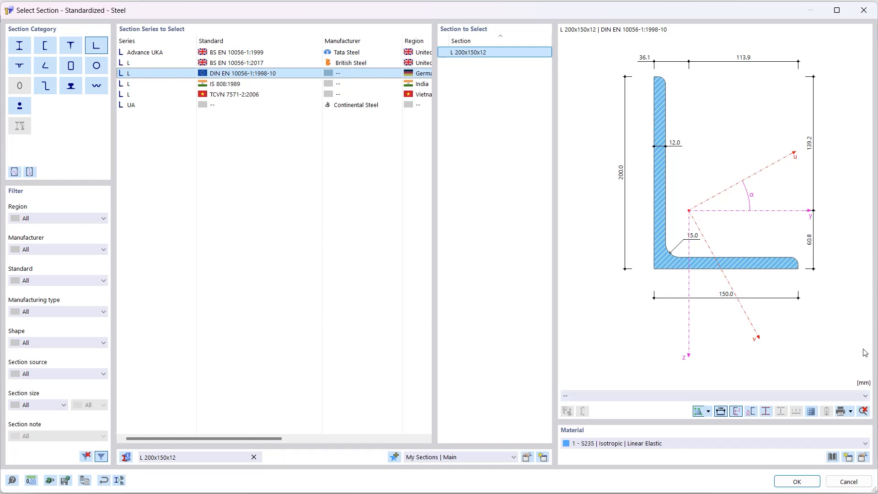
left_click(794, 482)
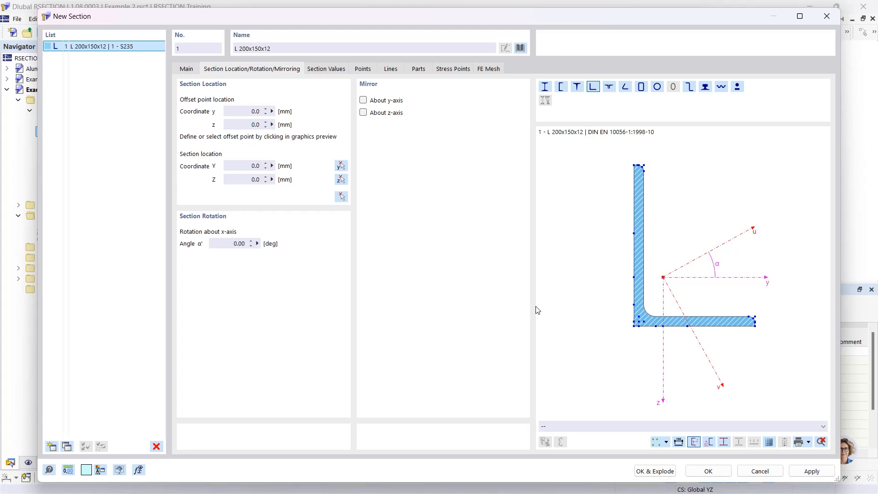
Mirror the angle about its y-axis and rotate it by 90° about the x-axis.
left_click(363, 100)
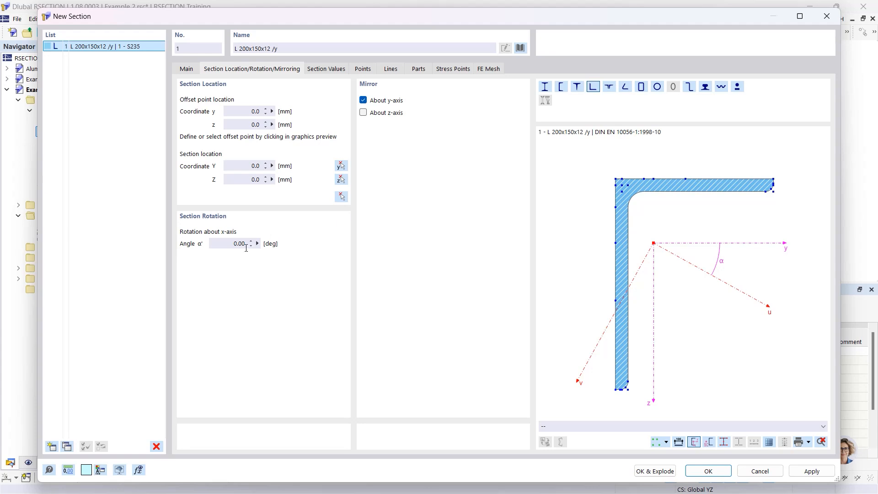
left_click(226, 244)
type("90")
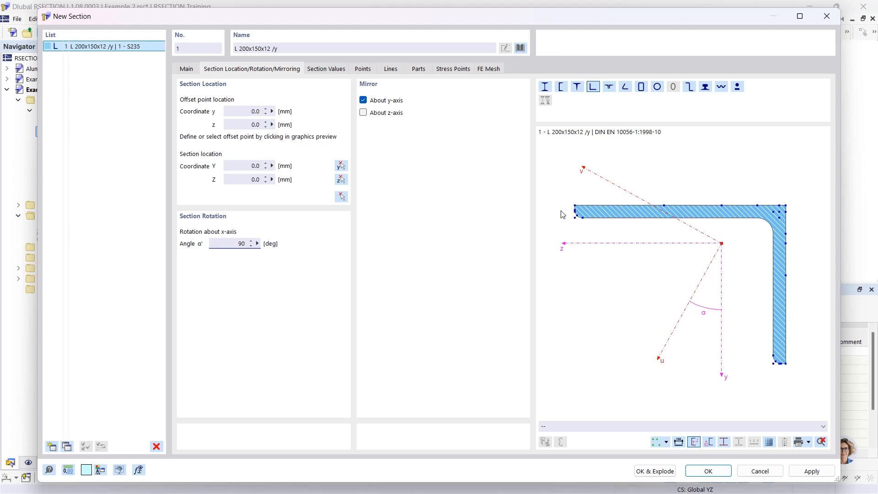
Set the offset point at mid-thickness on the horizontal leg's free end and place the section there at the coordinate origin.
scroll(577, 211, "up", 4)
scroll(582, 209, "up", 3)
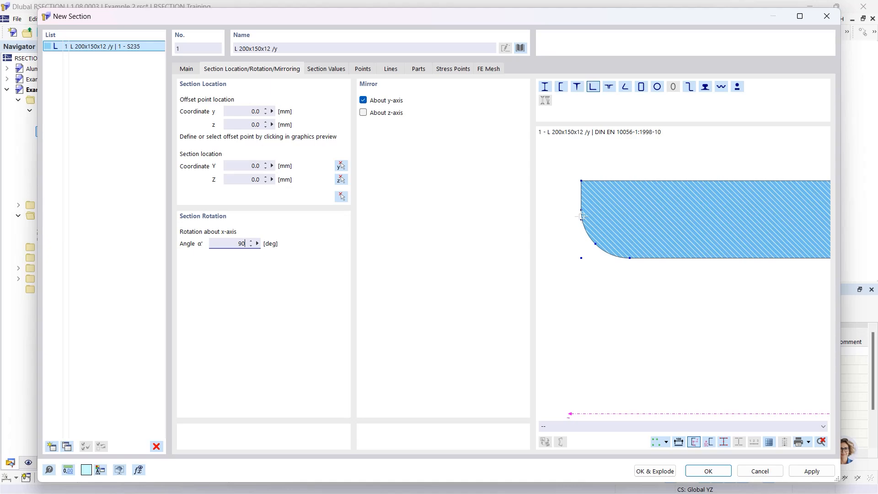
left_click(581, 219)
left_click(249, 166)
left_click(340, 197)
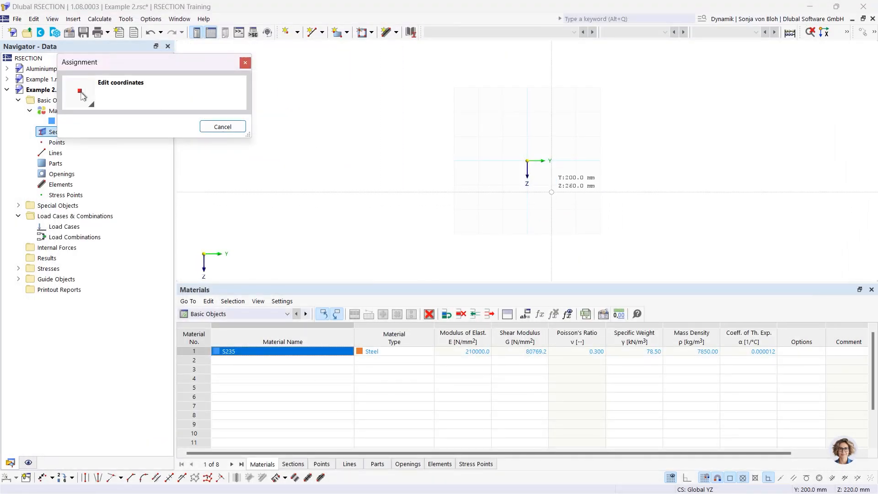
scroll(551, 192, "up", 5)
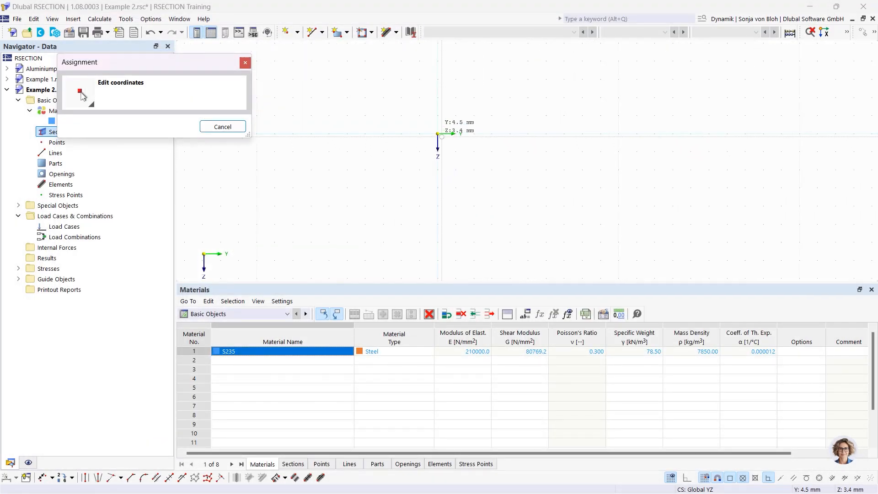
left_click(439, 135)
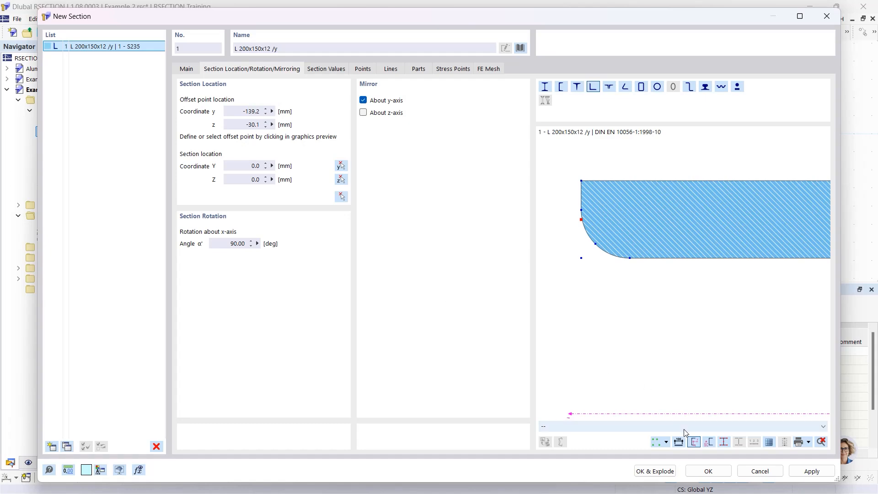
left_click(696, 469)
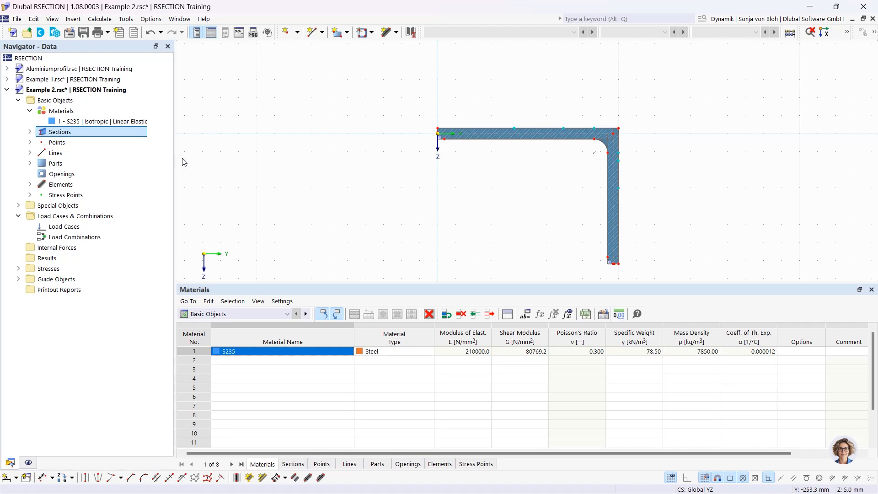
Examine the placed angle's elements and part, its location, rotation and mirroring settings, and the command for rotating selected objects.
left_click(30, 185)
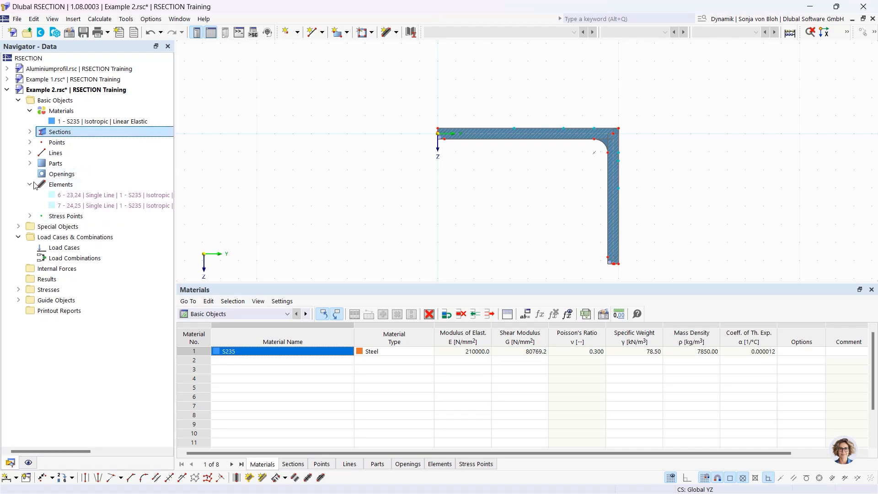
left_click(80, 195)
left_click(79, 207)
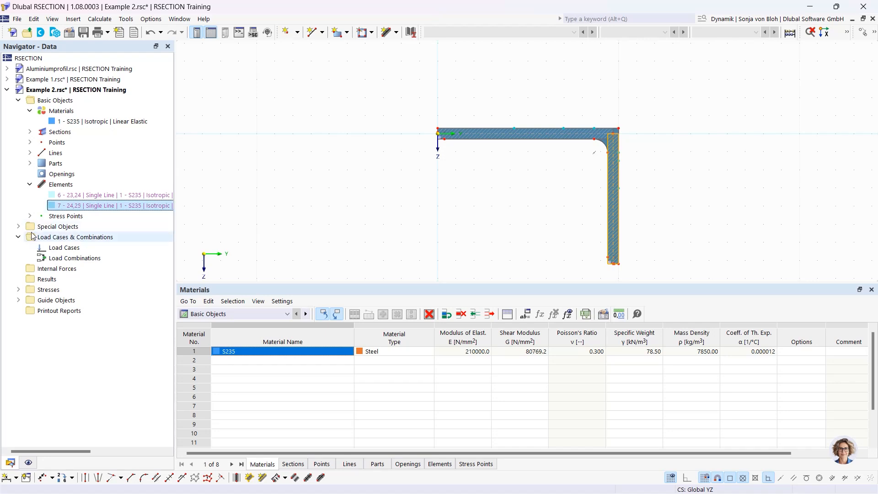
left_click(30, 163)
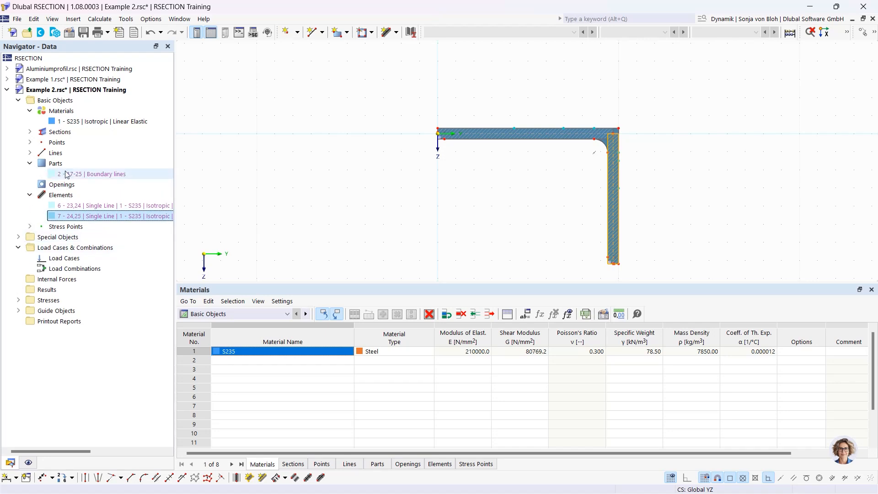
left_click(79, 173)
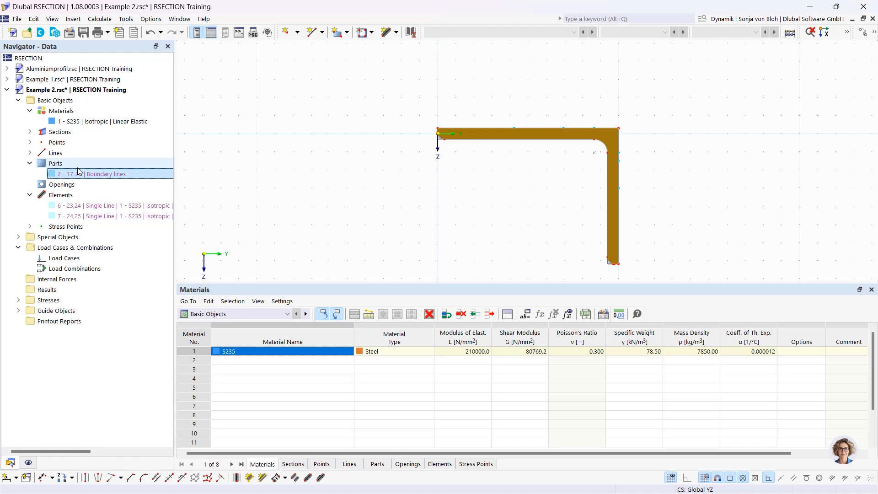
double_click(462, 136)
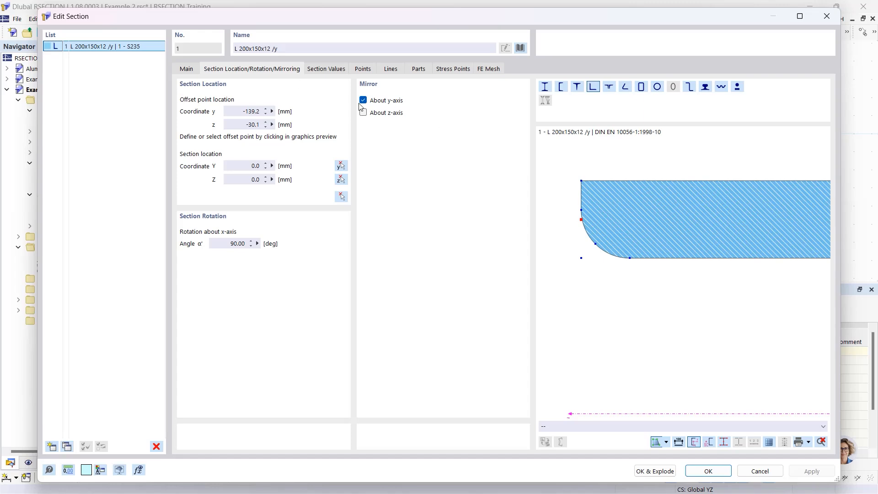
left_click(827, 16)
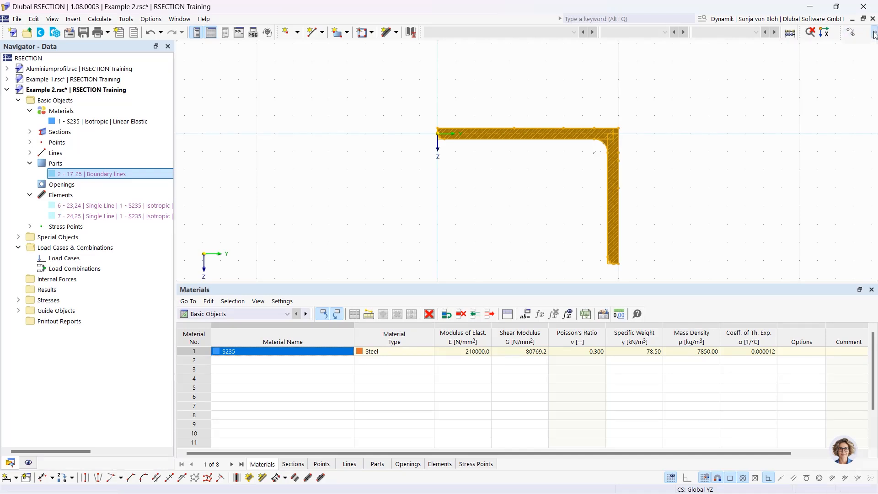
left_click(874, 34)
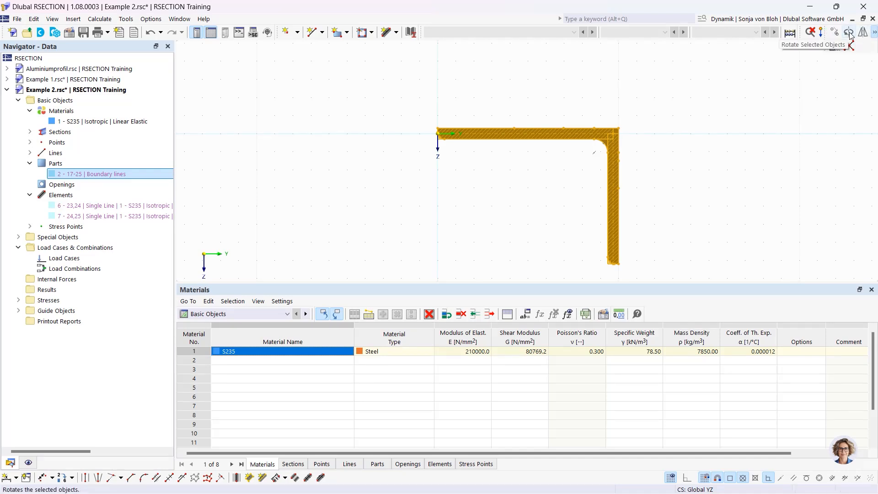
left_click(849, 35)
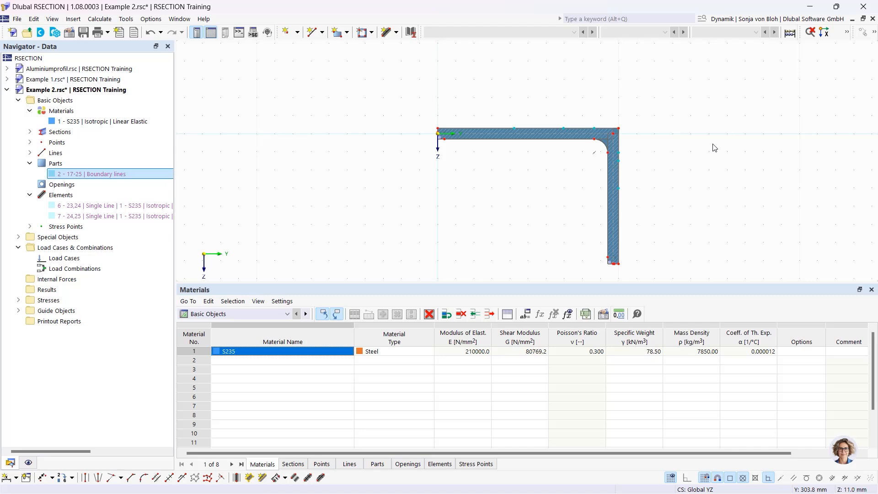
Explode the placed angle section into its individual objects and clear the selection.
right_click(458, 134)
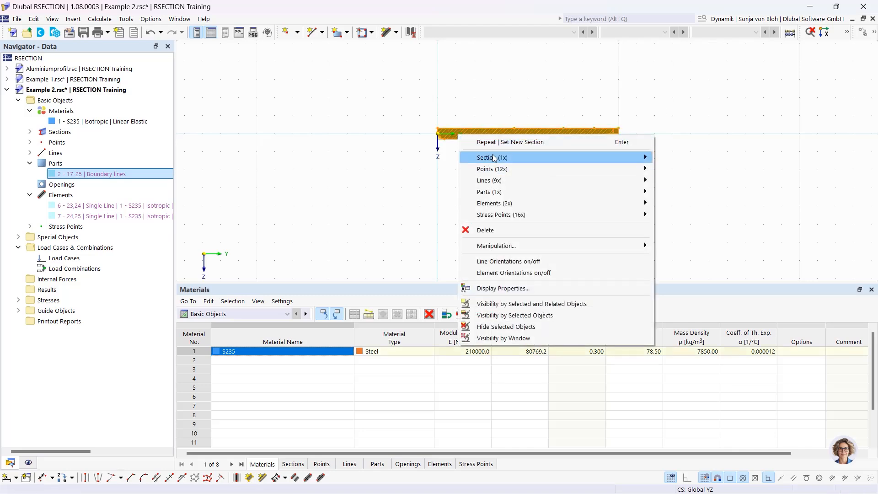
mouse_move(494, 158)
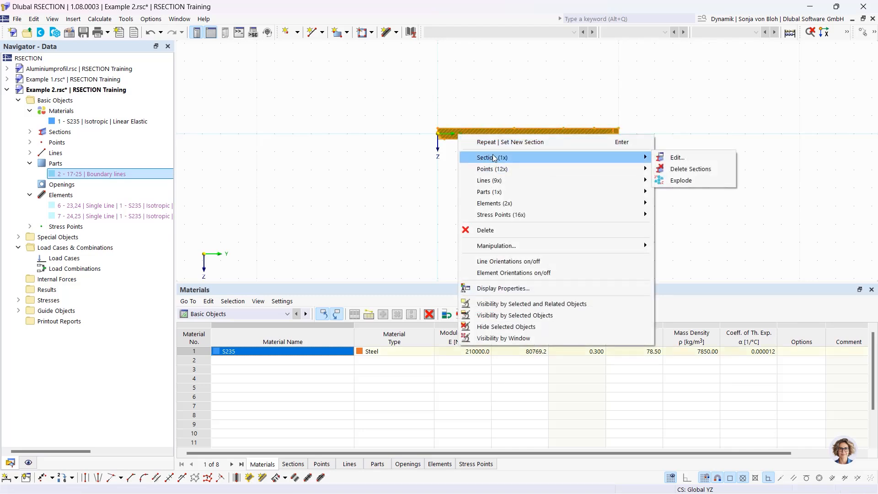
left_click(684, 179)
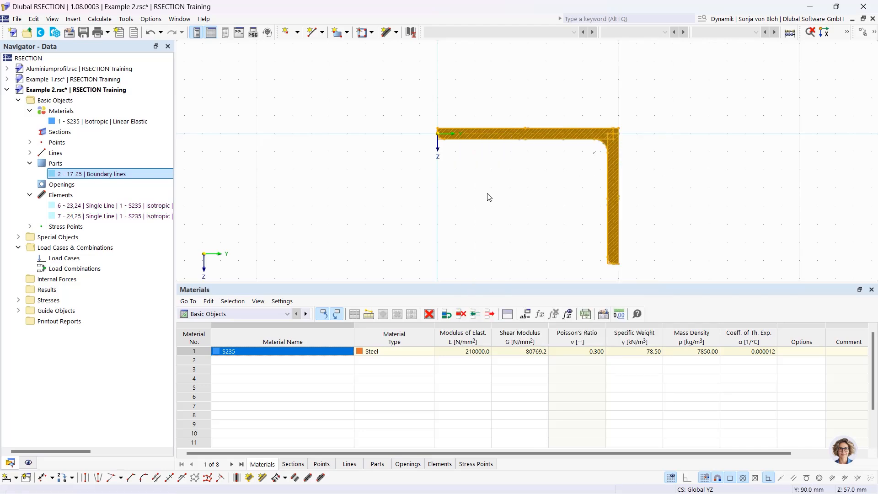
left_click(333, 209)
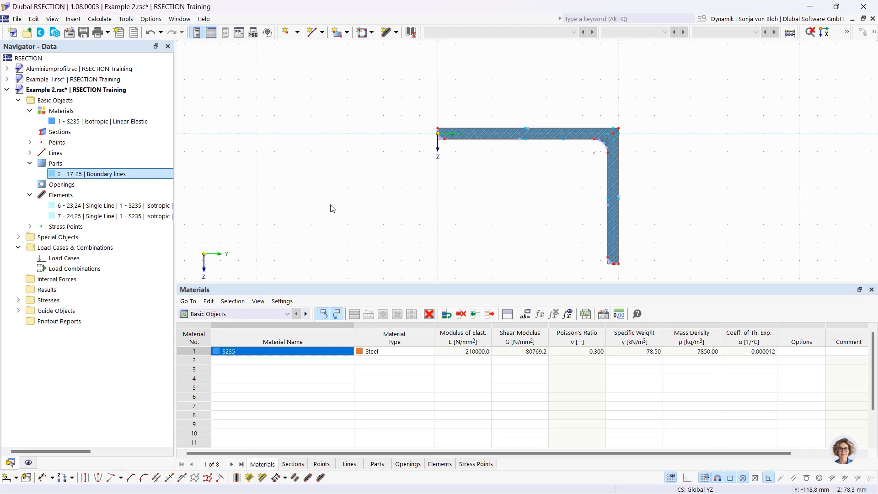
Delete the rounding arc at the free end of the horizontal leg.
scroll(442, 132, "up", 5)
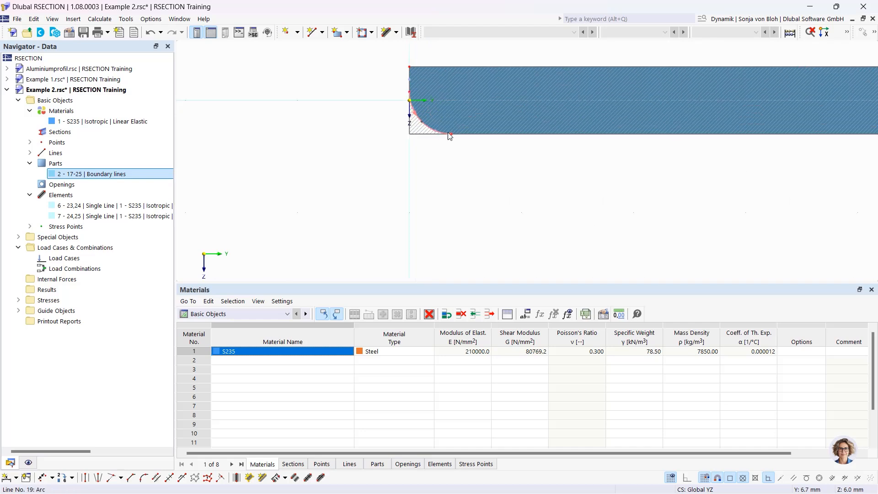
scroll(448, 133, "up", 3)
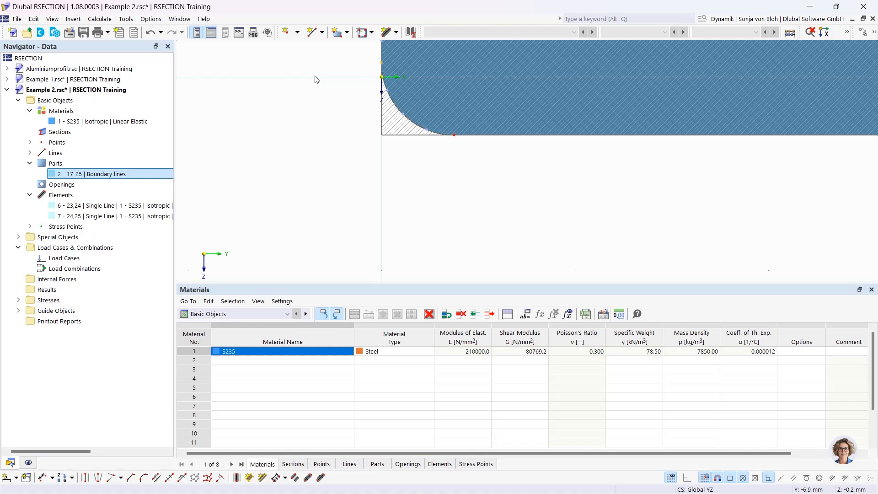
key("Delete")
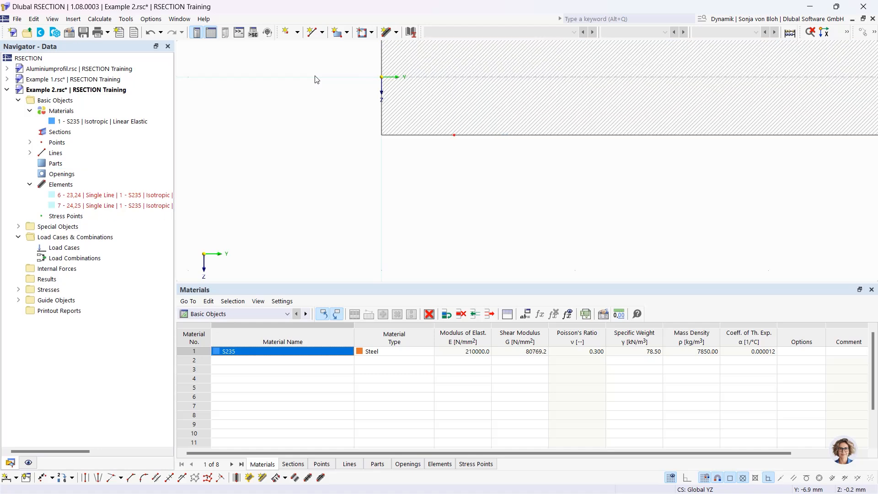
Set up a new single-line element by length and direction, with reversed direction, 200 mm length and 12 mm thickness.
scroll(462, 189, "down", 2)
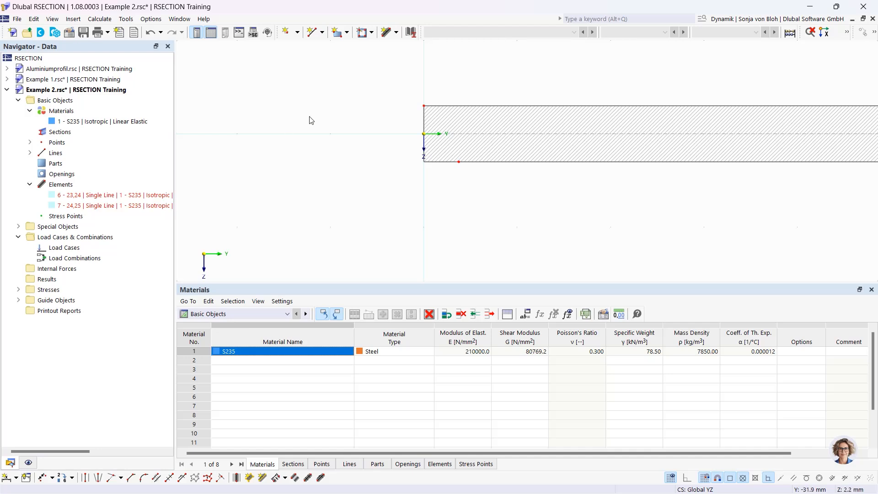
left_click(396, 33)
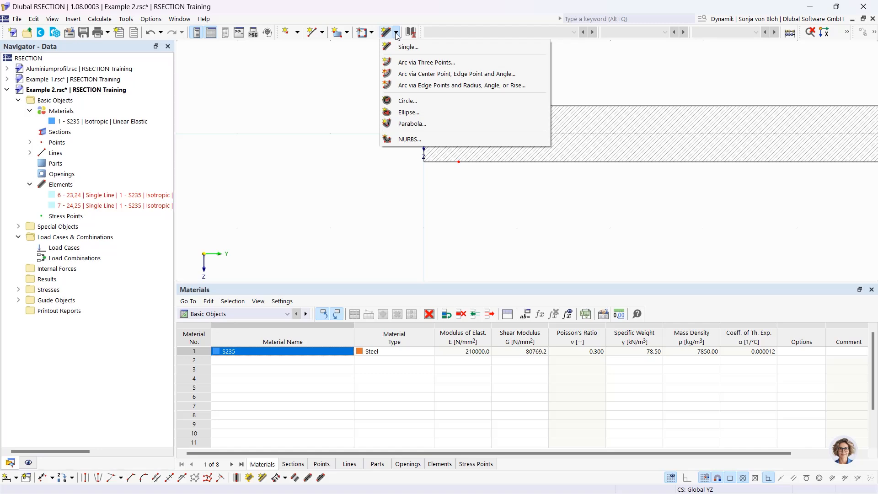
left_click(400, 47)
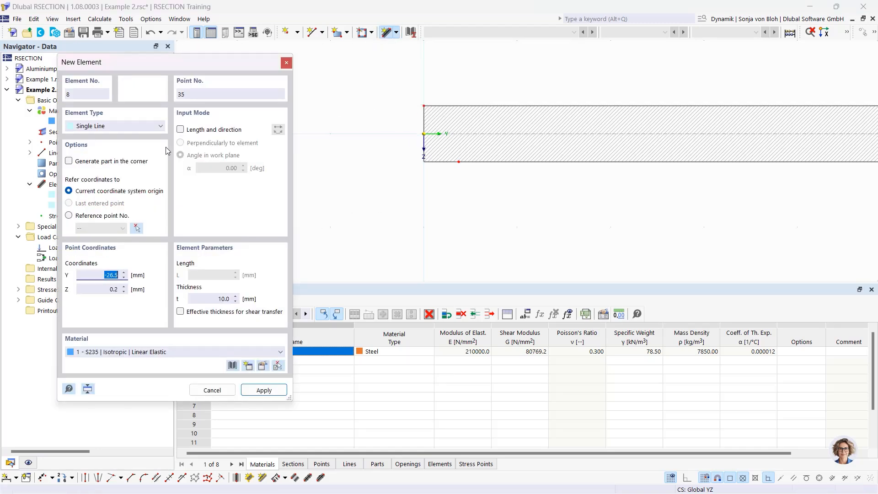
left_click(180, 129)
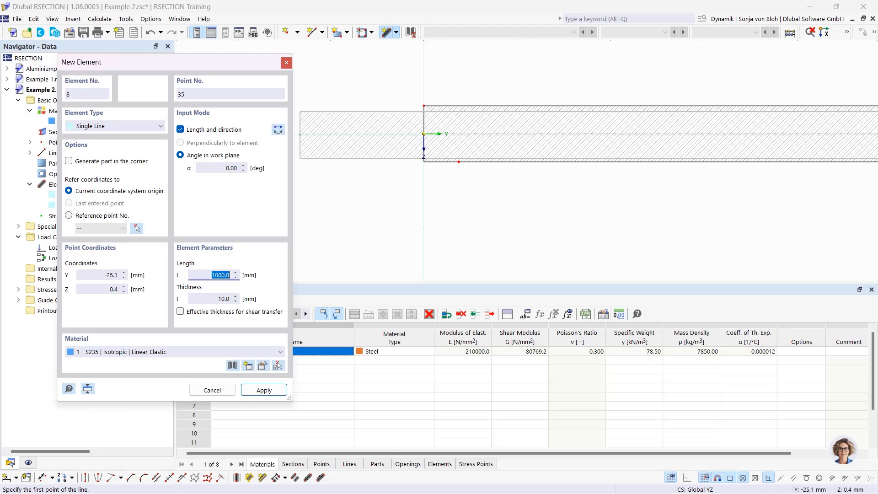
left_click(278, 129)
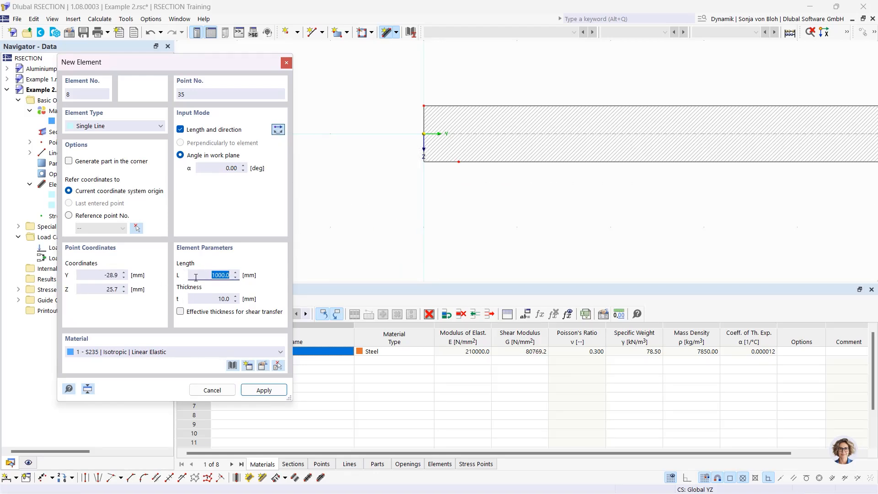
type("200")
left_click(229, 298)
double_click(230, 298)
type("12")
Place the new element at the coordinate origin so that it extends away from the angle's horizontal leg.
scroll(424, 133, "up", 2)
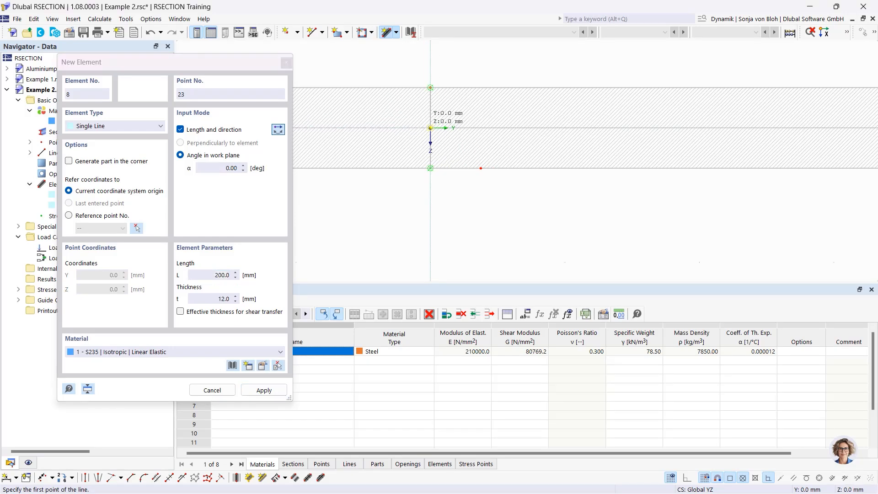
left_click(431, 127)
scroll(467, 172, "down", 4)
scroll(467, 163, "down", 2)
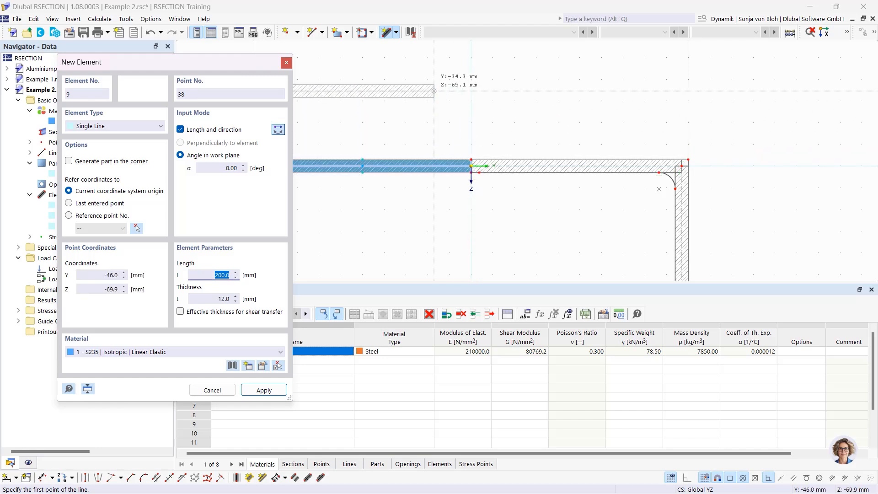
Add a vertical single-line element at the coordinate origin with a 90° angle, 400 mm length and 10 mm thickness.
left_click(219, 168)
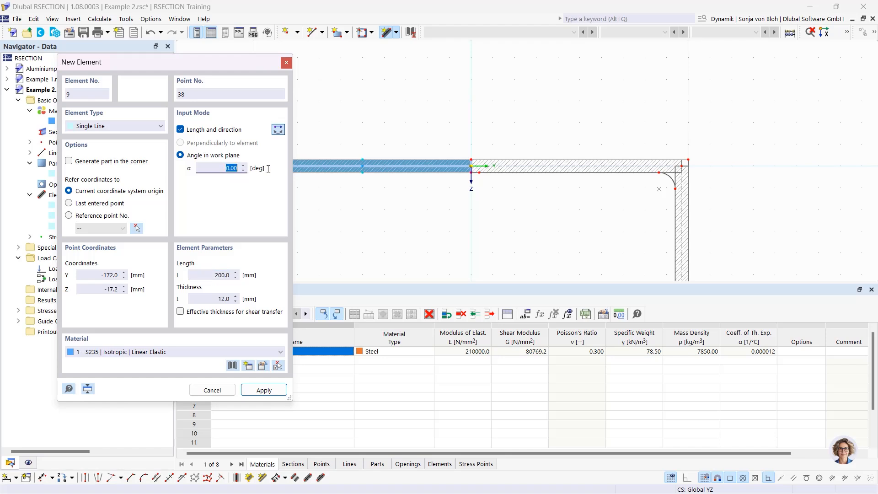
type("90")
key("Tab")
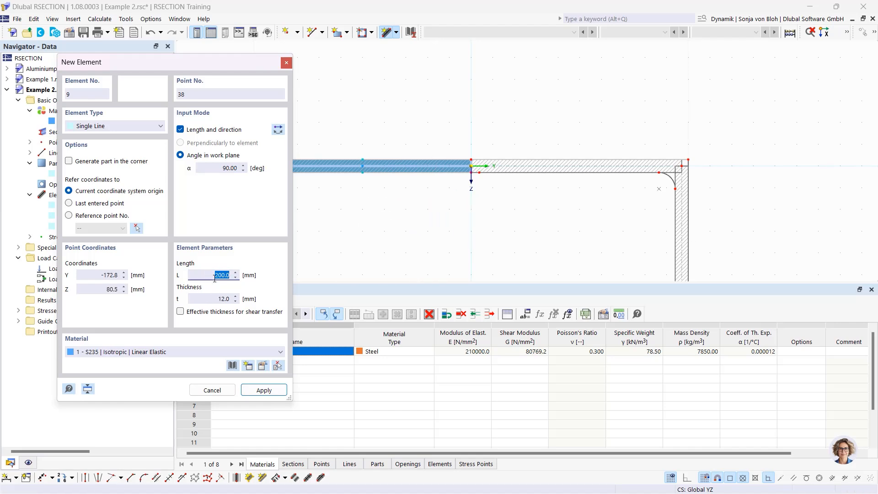
type("400")
left_click(235, 298)
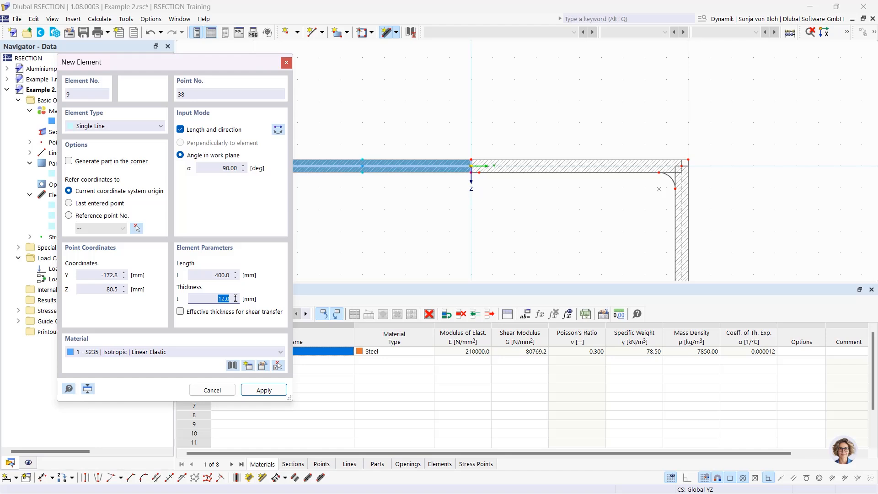
type("10")
scroll(481, 209, "up", 3)
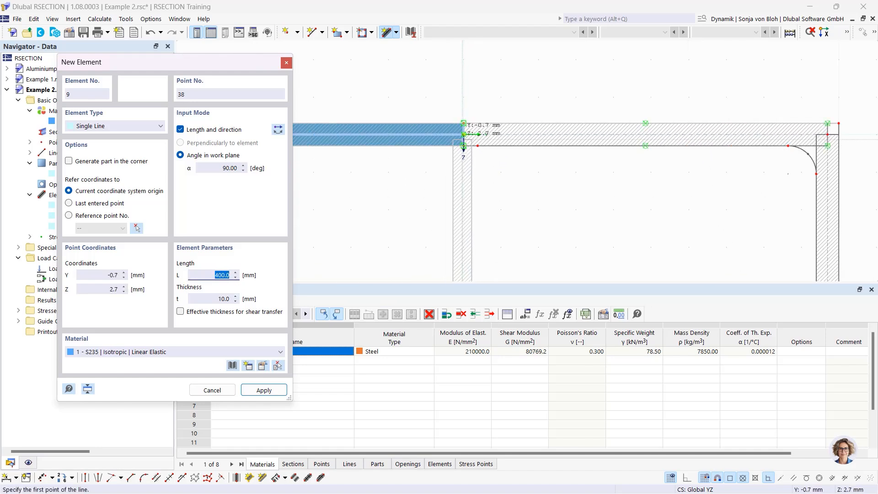
left_click(463, 134)
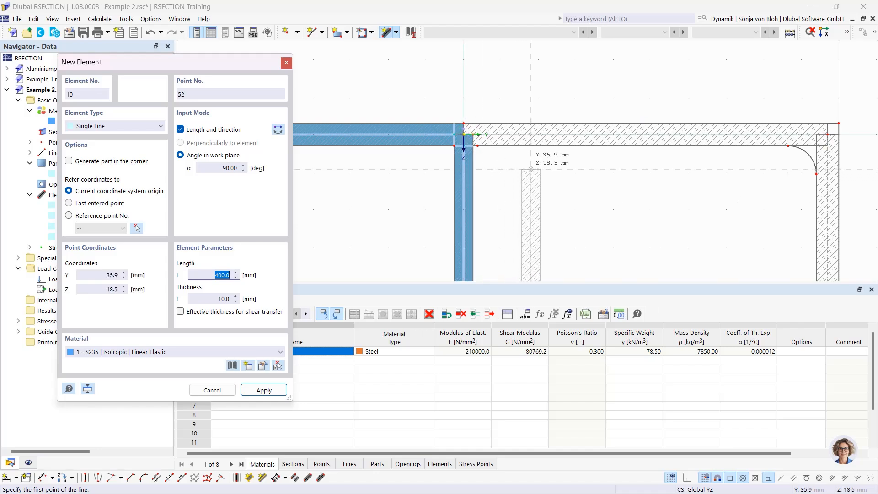
key("Escape")
Delete the existing boundary-line part while keeping the elements and their outlines.
scroll(469, 143, "up", 5)
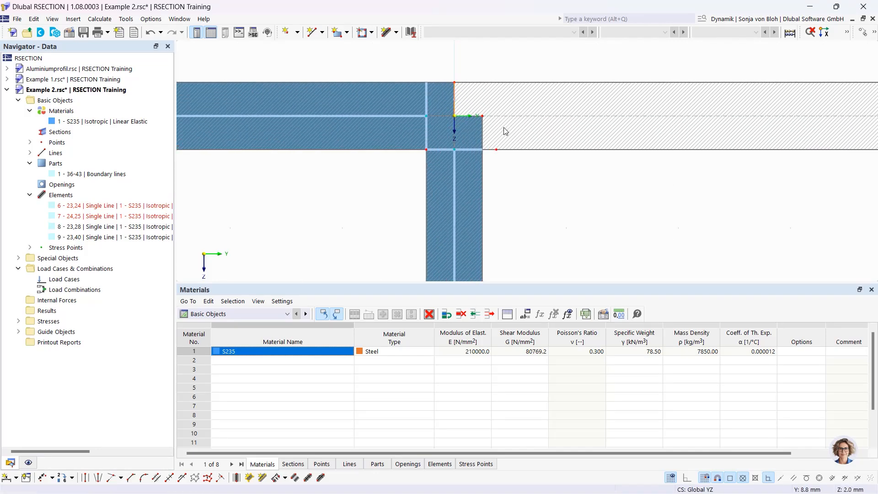
key("Delete")
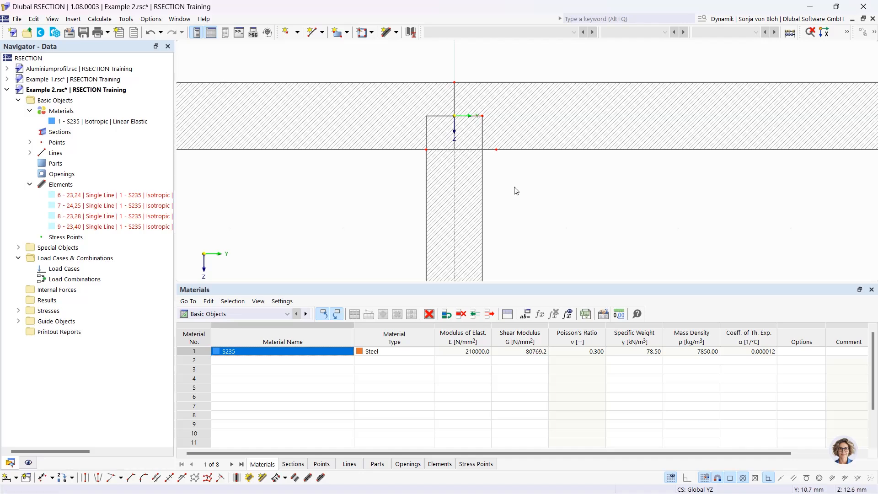
Set up an angled corner of type Edge and Angle with an edge length of 6*sqrt(2) mm and a 45° angle.
scroll(516, 191, "down", 2)
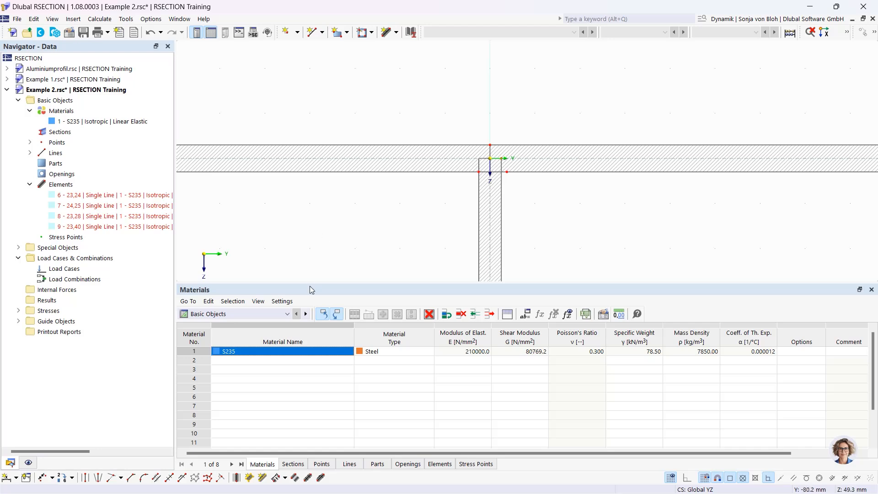
left_click(131, 478)
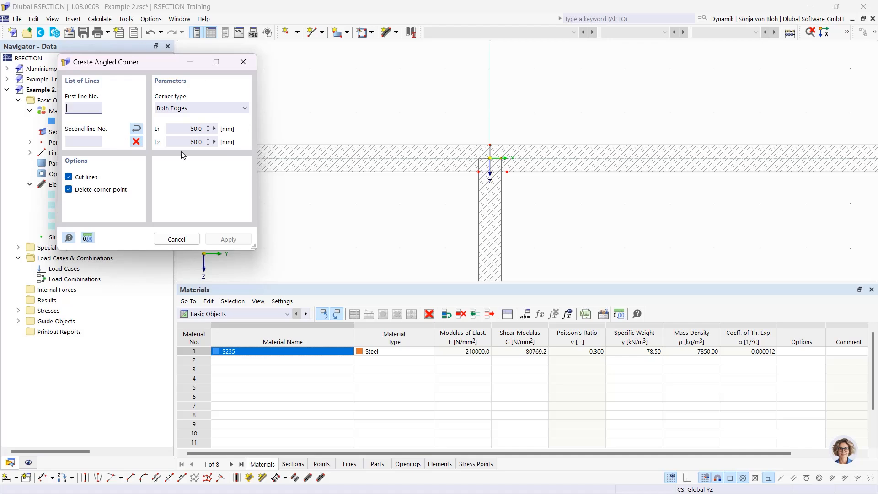
left_click(200, 108)
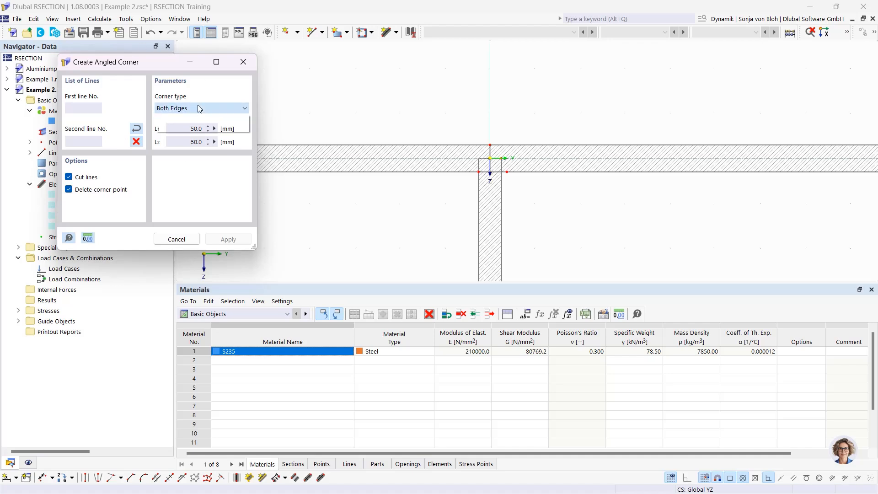
left_click(193, 130)
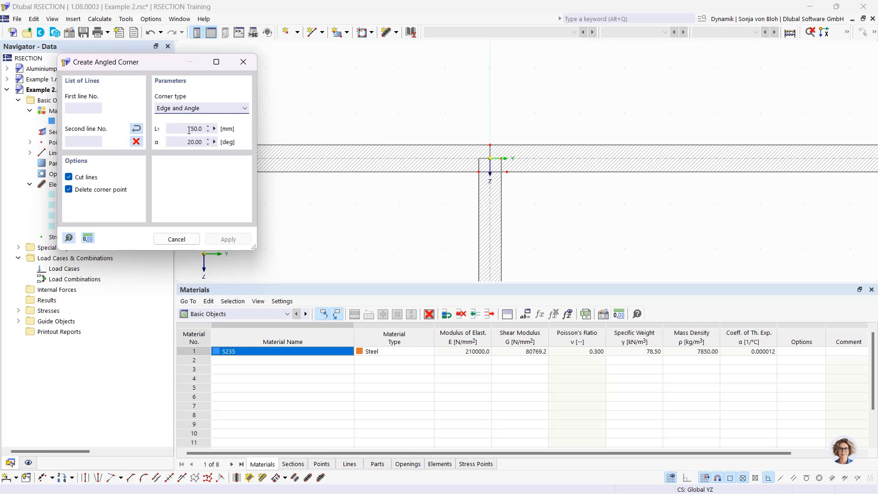
left_click(189, 130)
type("6*sqrt(2)")
key("Tab")
type("45")
Create angled corners on both sides of the vertical plate where it meets the lower edges of the horizontal plates.
left_click(461, 172)
left_click(479, 203)
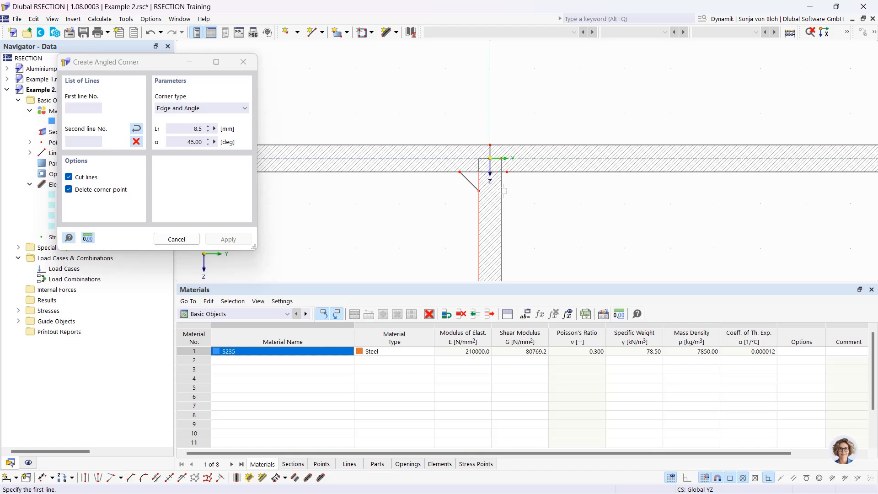
left_click(526, 173)
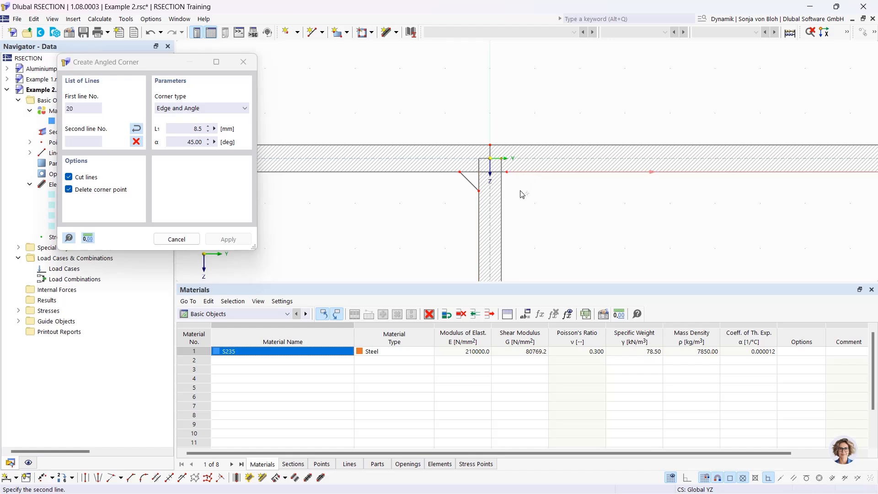
left_click(502, 209)
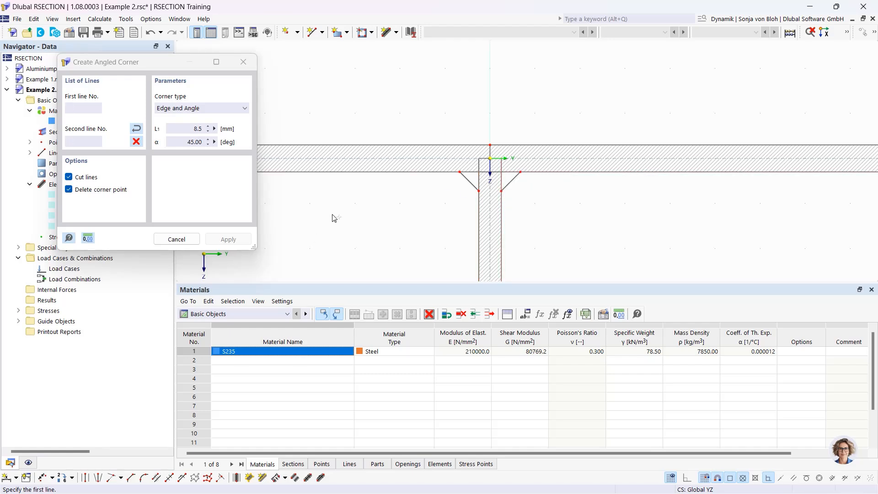
key("Escape")
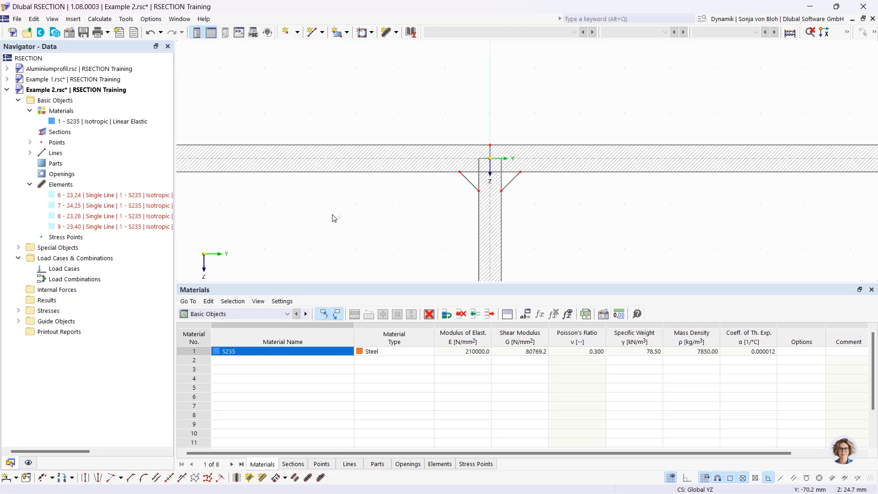
Create a new S235 part by selecting the outer boundary lines of the whole cross-section.
scroll(334, 218, "down", 2)
middle_click_drag(343, 237, 378, 153)
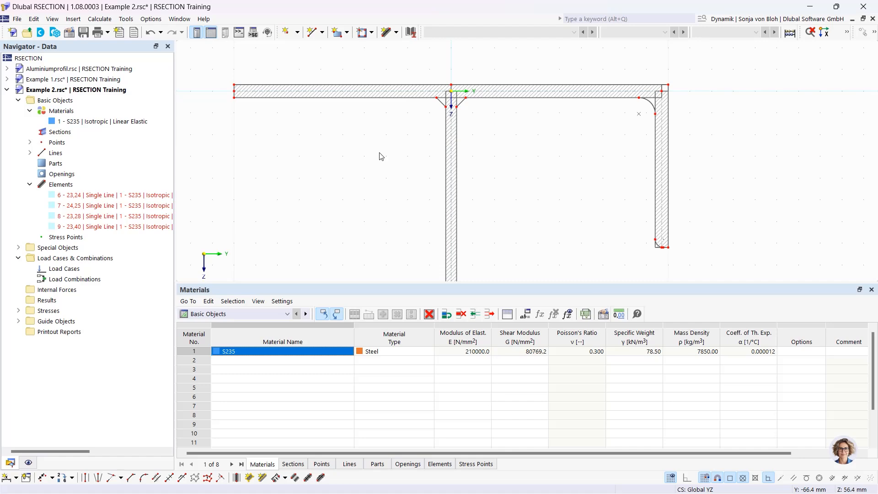
left_click(347, 34)
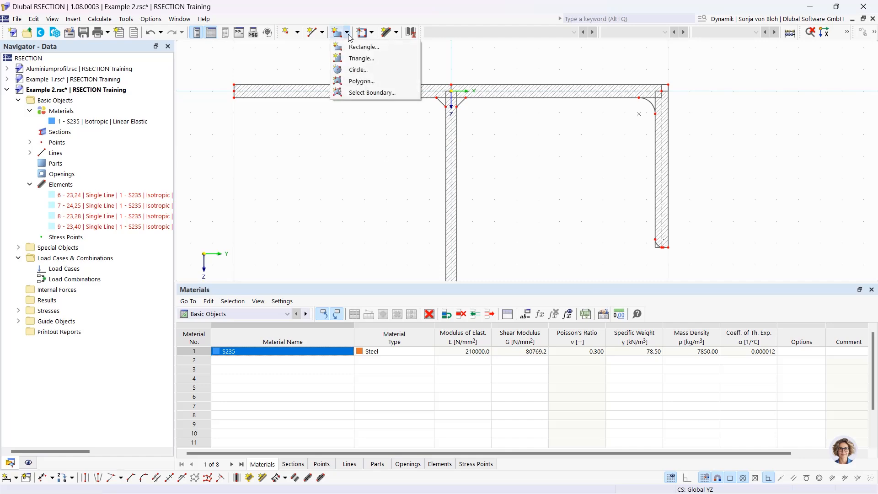
left_click(350, 92)
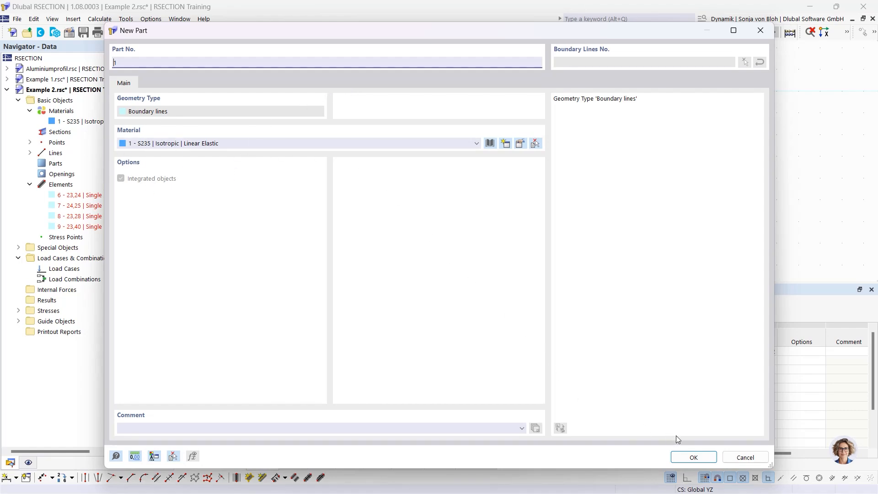
left_click(688, 455)
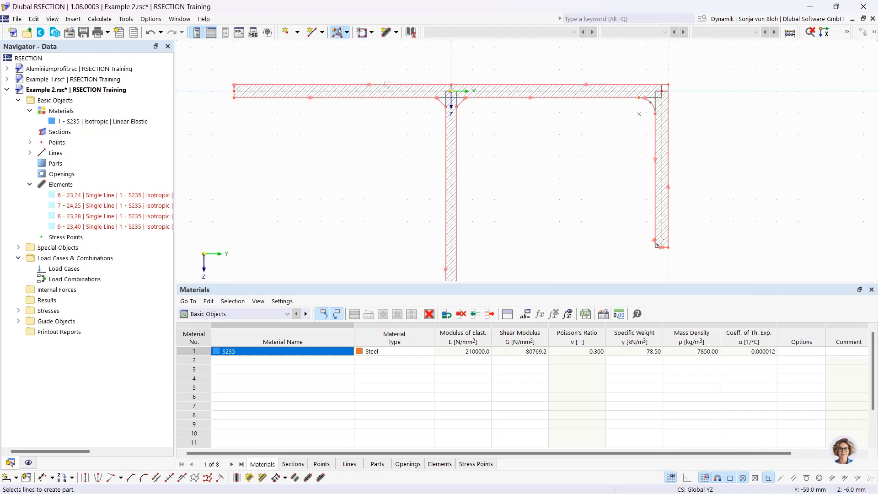
left_click(387, 84)
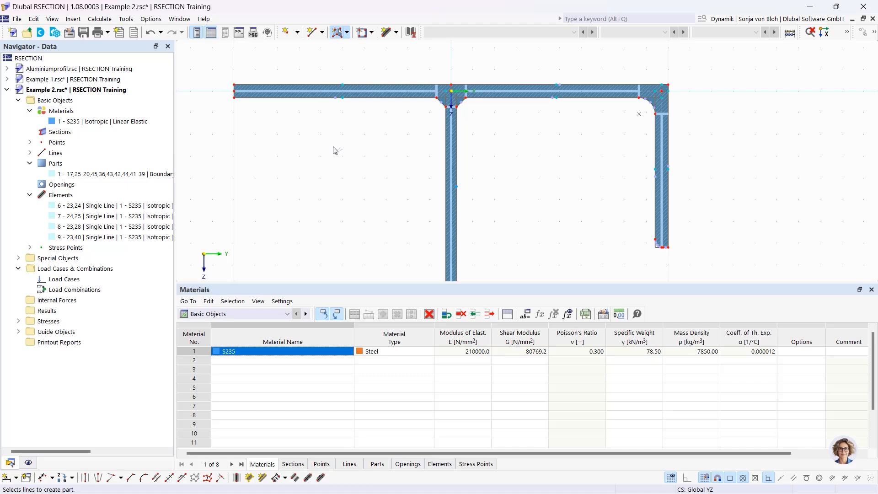
Create two permanent load cases named N and My.
right_click(87, 280)
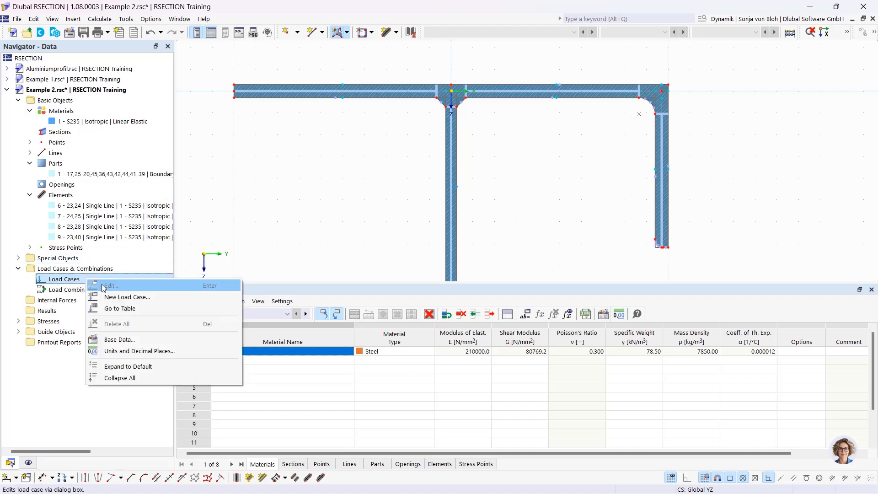
left_click(130, 296)
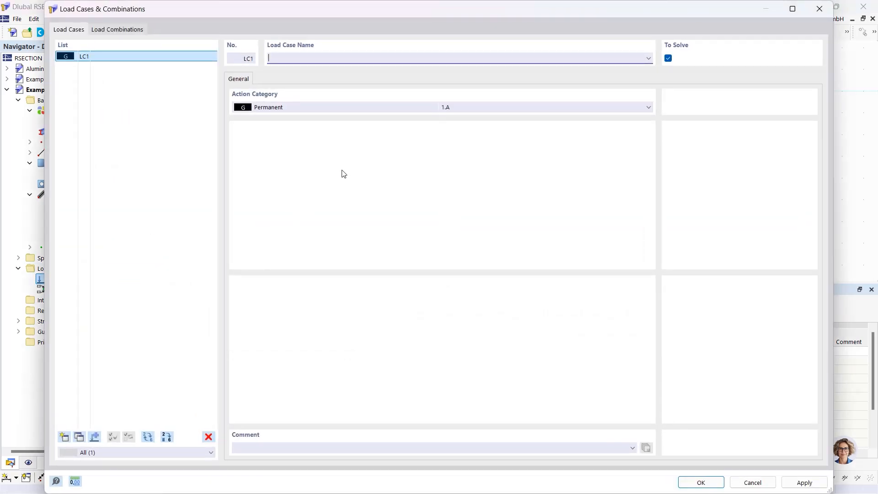
type("N")
left_click(64, 437)
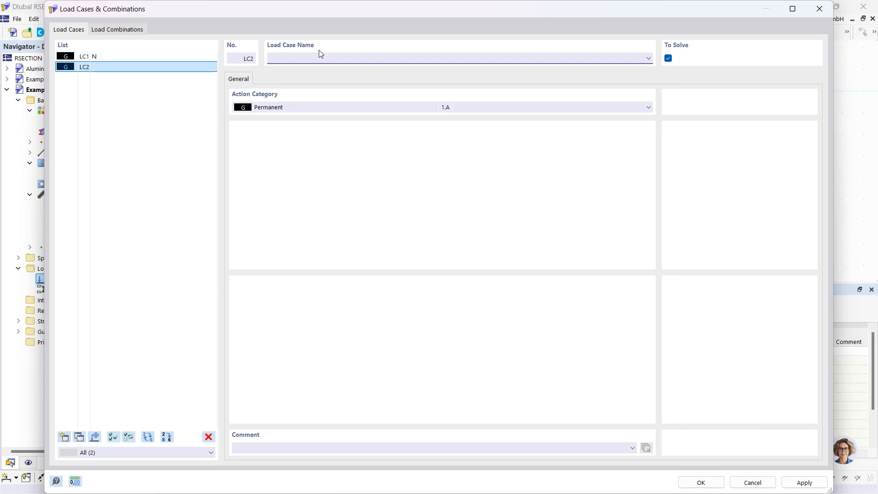
type("My")
Create a load combination that contains both load cases with factor 1.00.
left_click(117, 30)
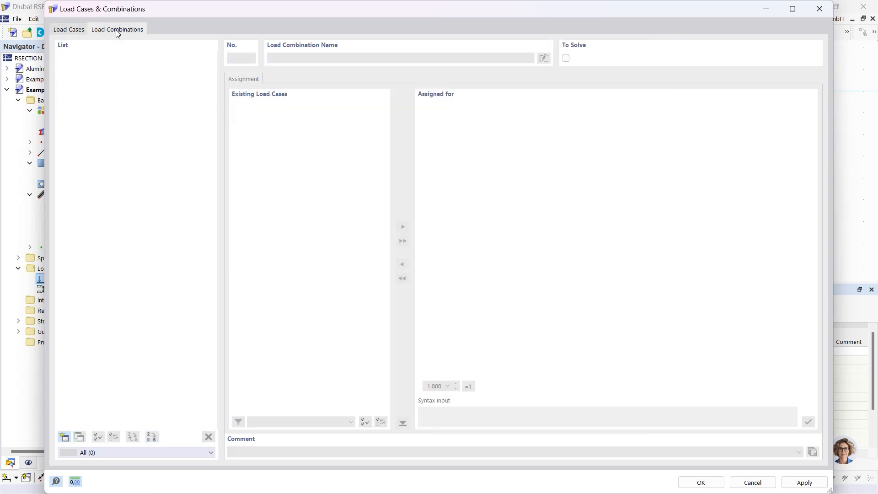
left_click(64, 437)
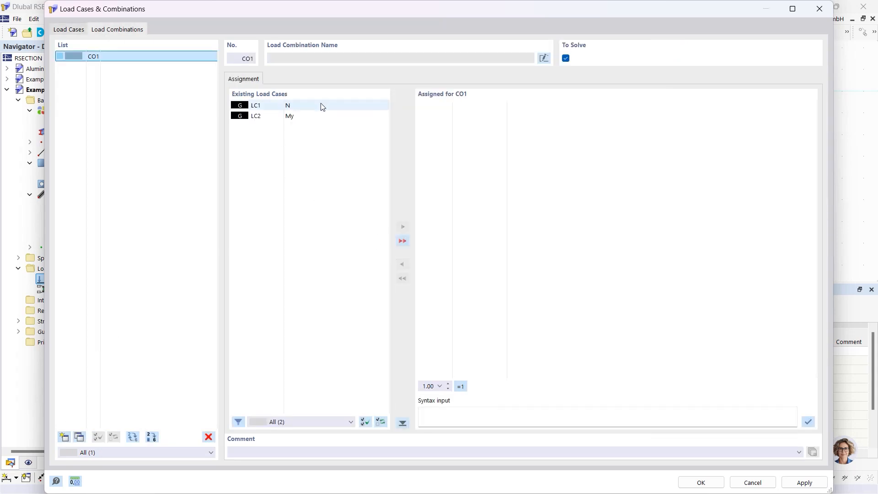
left_click(402, 240)
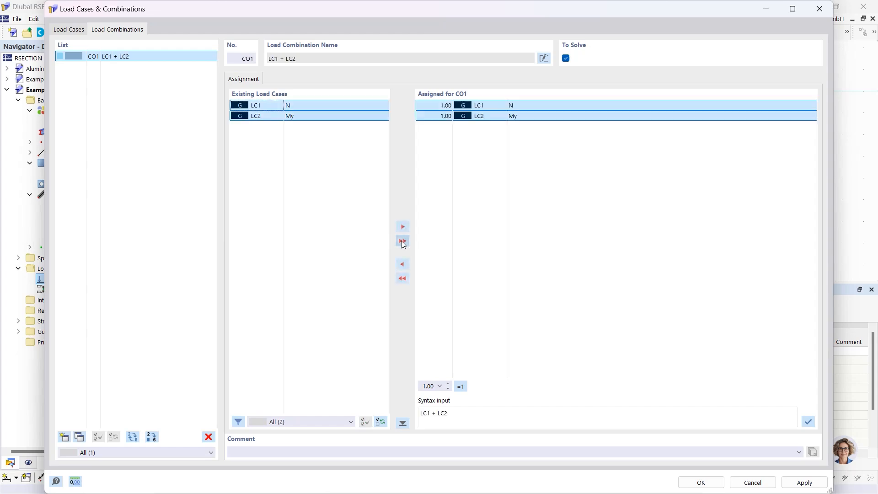
left_click(700, 482)
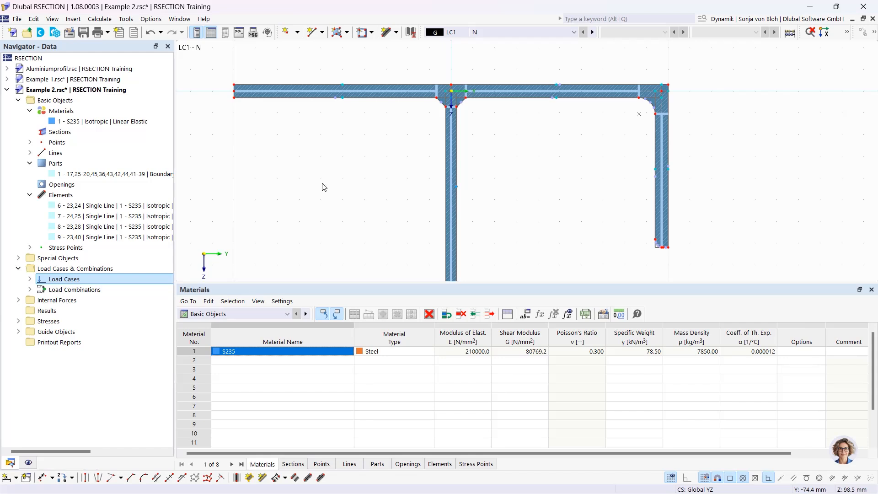
Define the internal forces for load case LC1 with an axial force N of -50 kN.
left_click(18, 300)
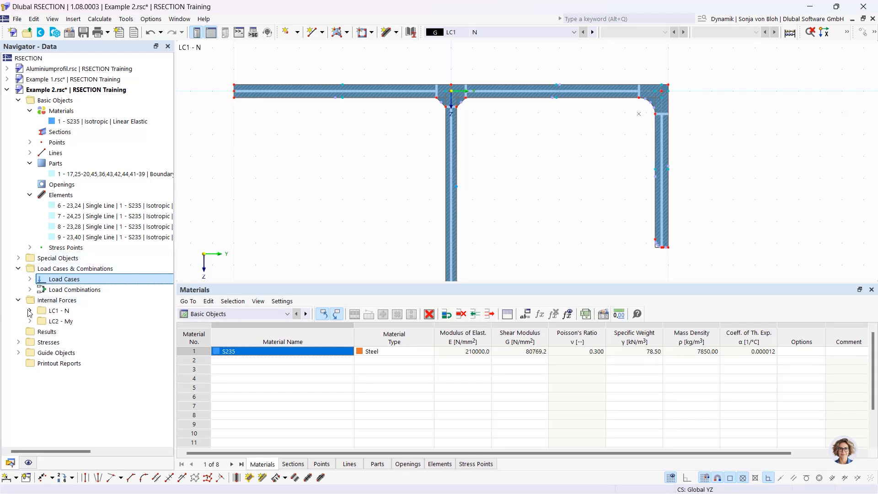
left_click(30, 311)
double_click(79, 322)
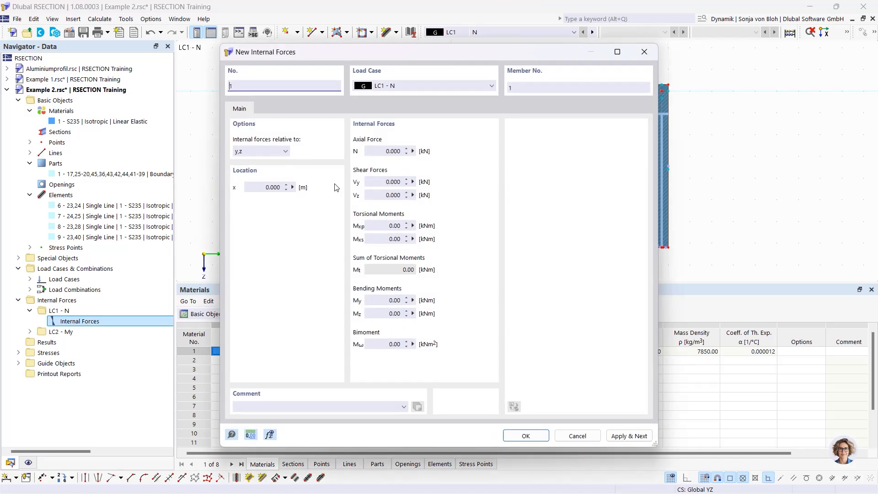
left_click(373, 151)
double_click(372, 151)
type("-50")
left_click(628, 435)
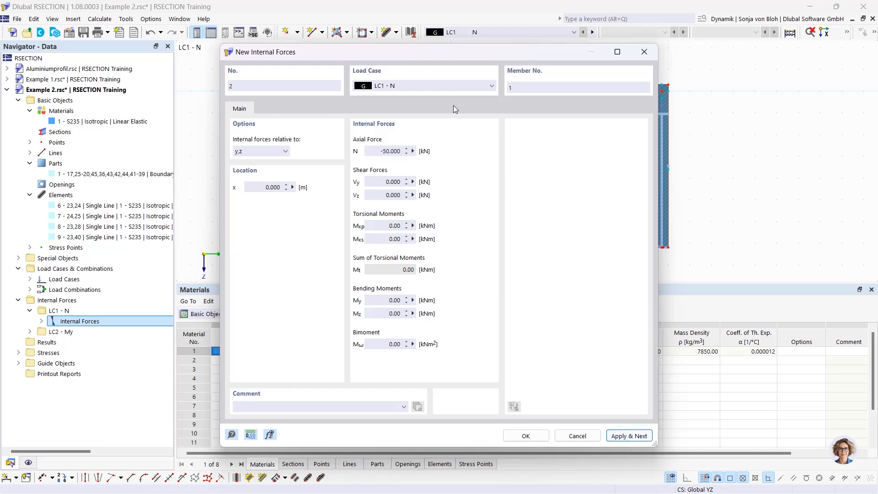
Define the internal forces for load case LC2 with zero axial force and a bending moment My of 20 kNm.
left_click(432, 85)
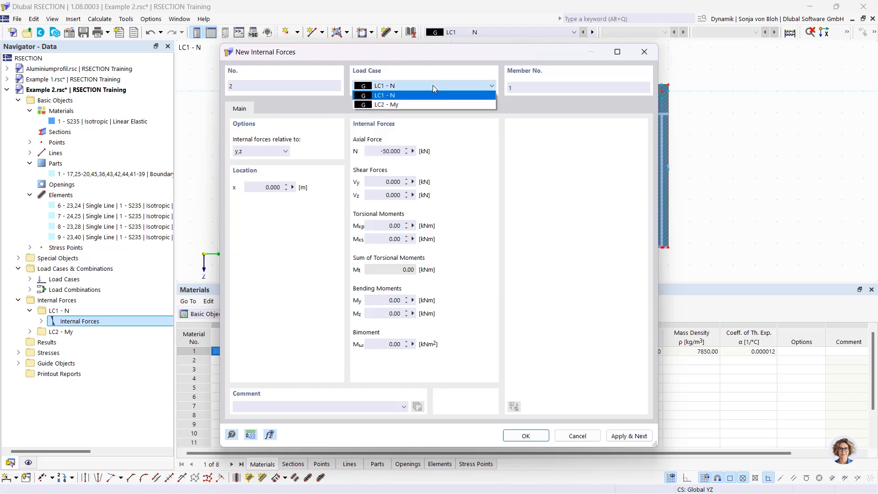
left_click(417, 104)
double_click(417, 156)
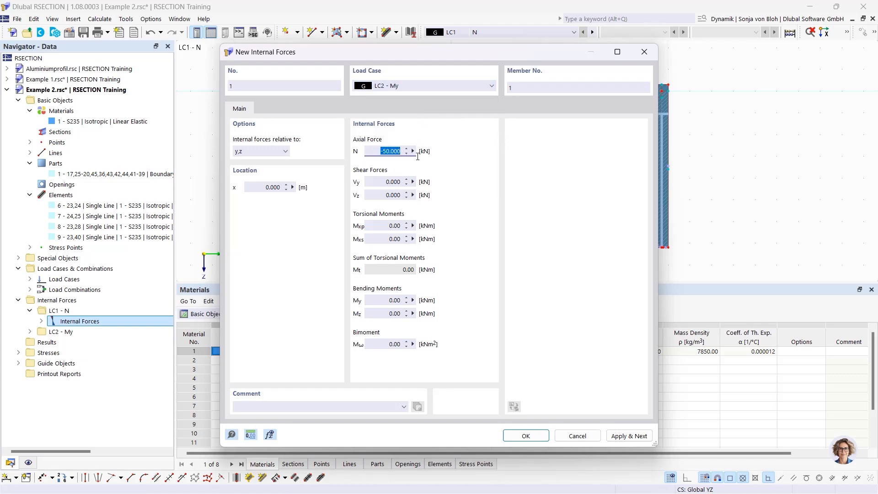
type("0")
double_click(418, 300)
type("20")
left_click(522, 436)
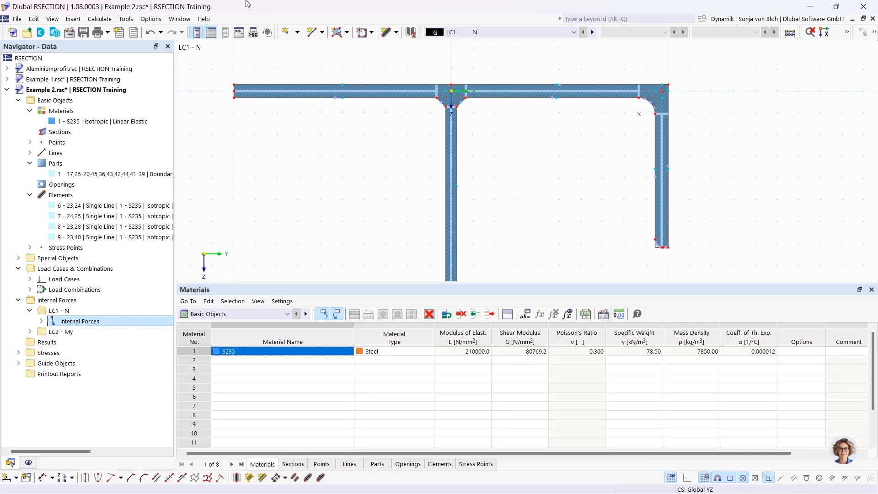
Calculate the section properties and stresses for all load cases.
left_click(99, 18)
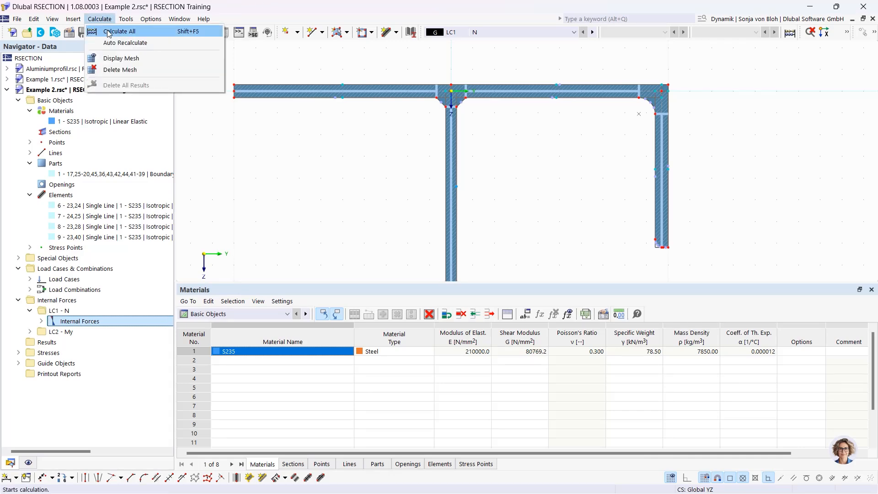
left_click(118, 31)
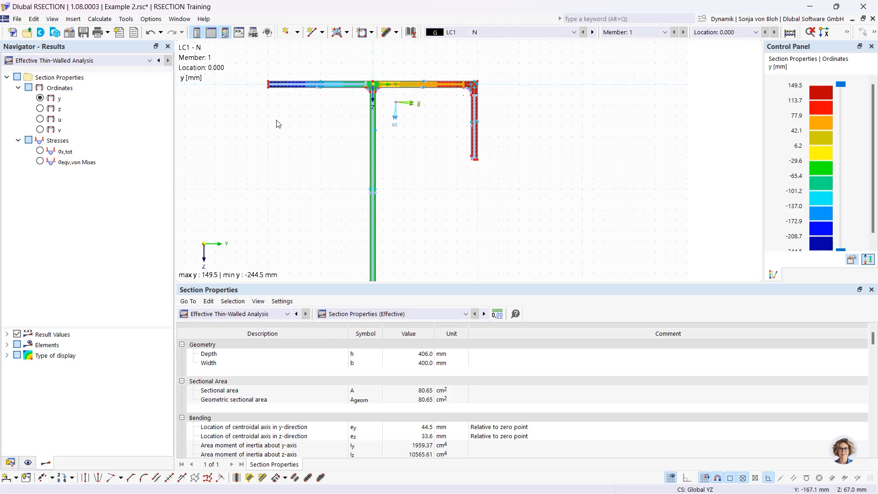
Show the total normal stress σx,tot on the section and list the Section Classification acc. to EN 1993-1-1 results.
mouse_move(271, 132)
middle_mouse_down()
mouse_move(323, 131)
mouse_move(337, 106)
mouse_move(327, 121)
middle_mouse_up()
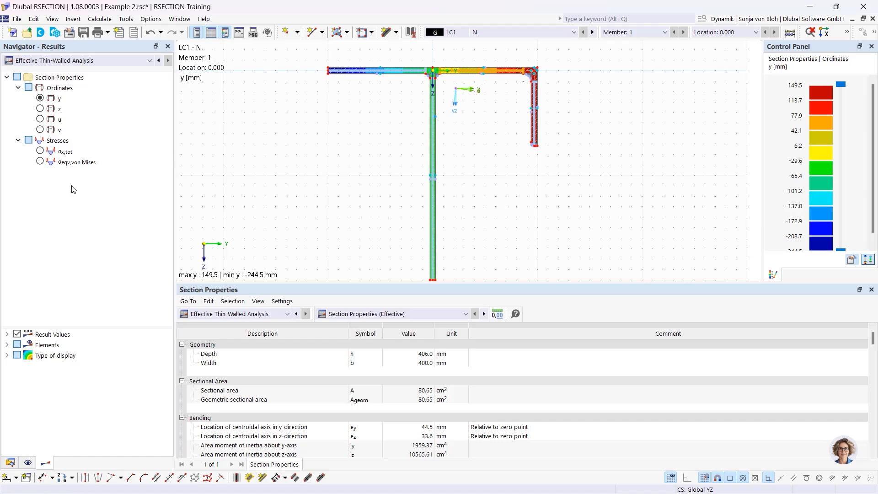
left_click(42, 152)
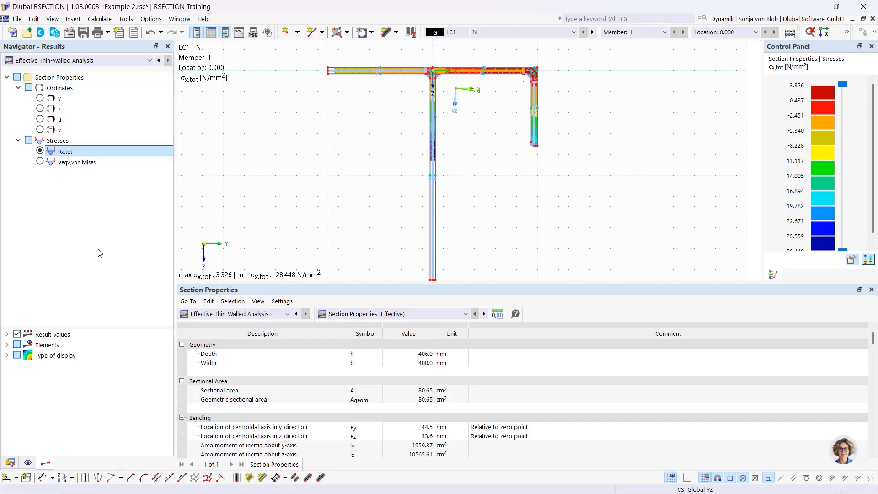
left_click(423, 316)
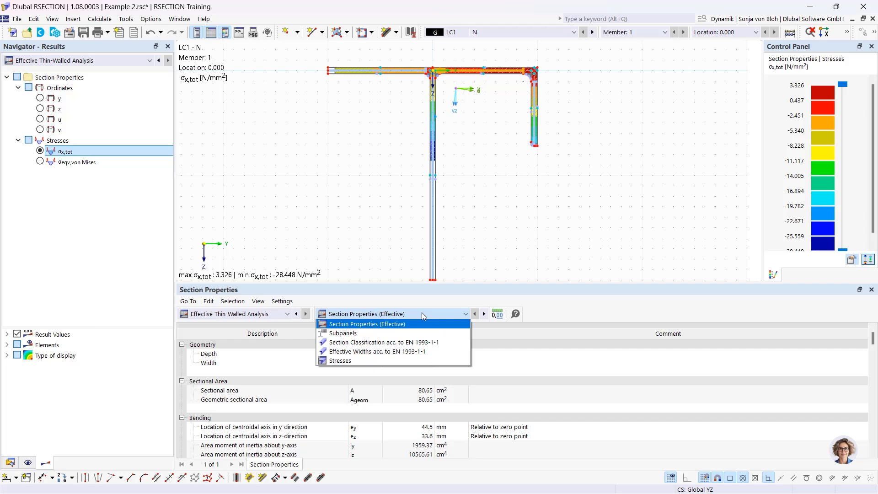
left_click(398, 344)
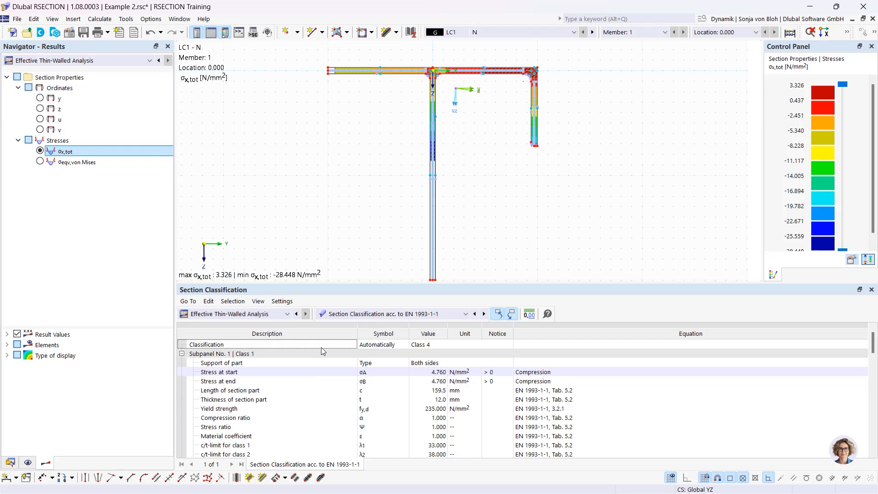
Examine the σx,tot stresses for load case LC2 at the free end of the horizontal flange.
left_click(514, 30)
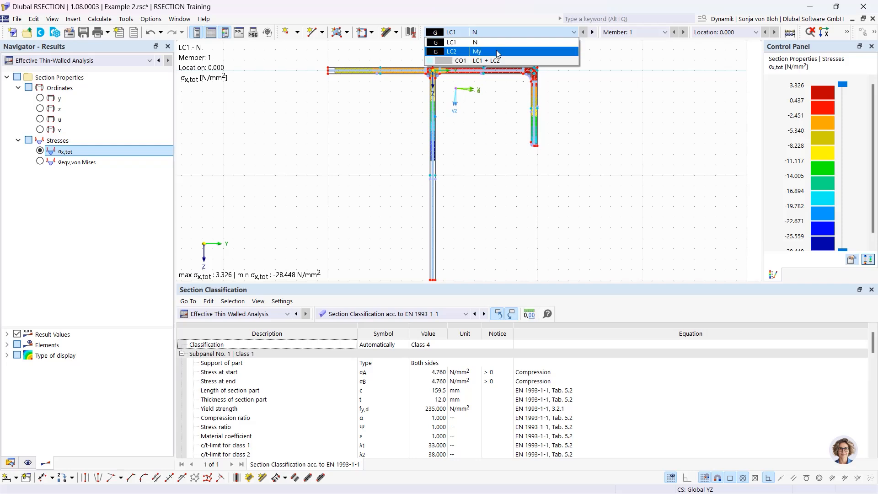
left_click(499, 51)
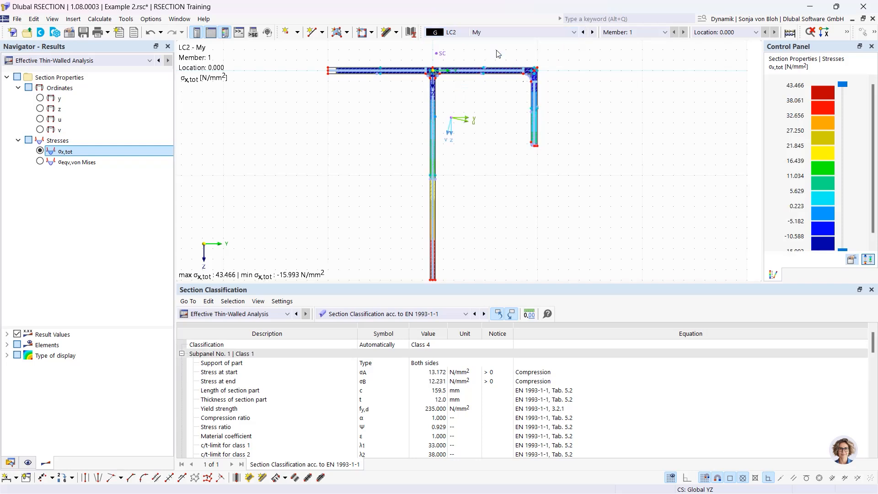
scroll(410, 176, "down", 2)
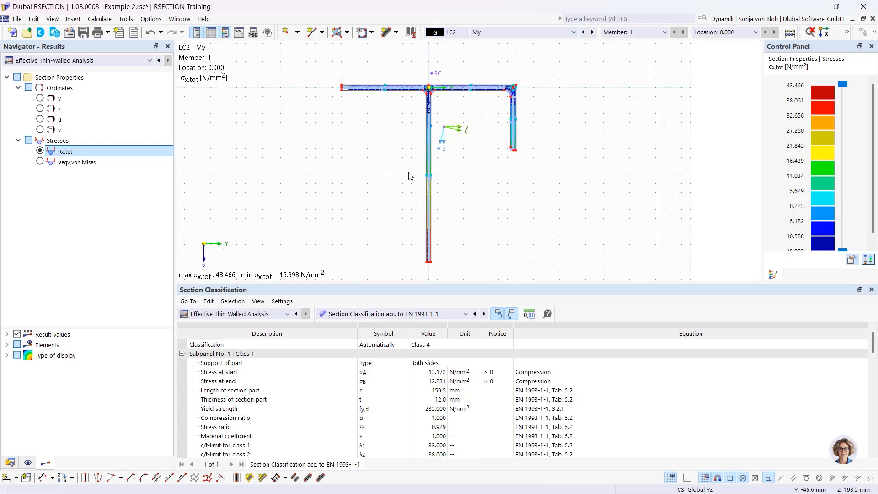
scroll(343, 108, "up", 4)
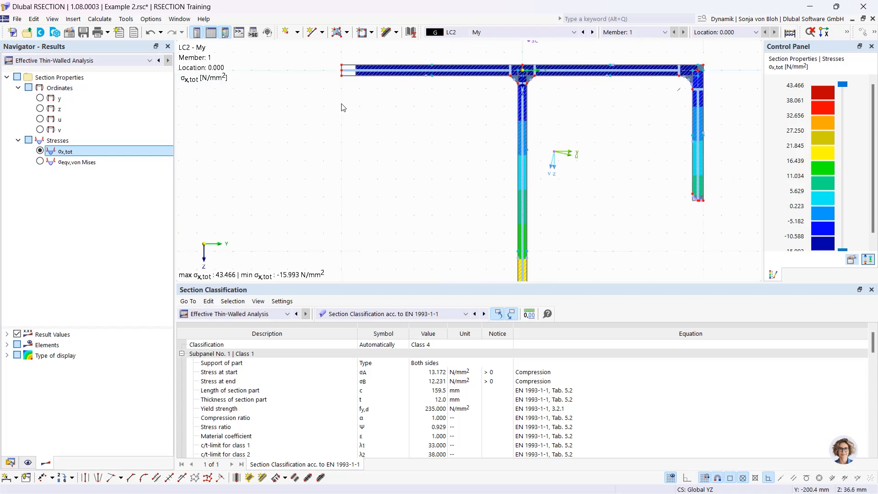
middle_click_drag(343, 108, 345, 151)
scroll(354, 130, "up", 3)
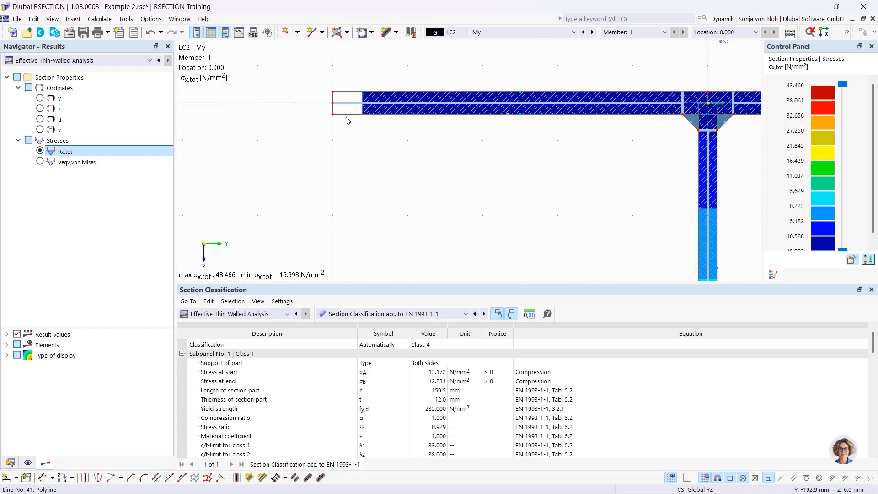
scroll(345, 109, "down", 3)
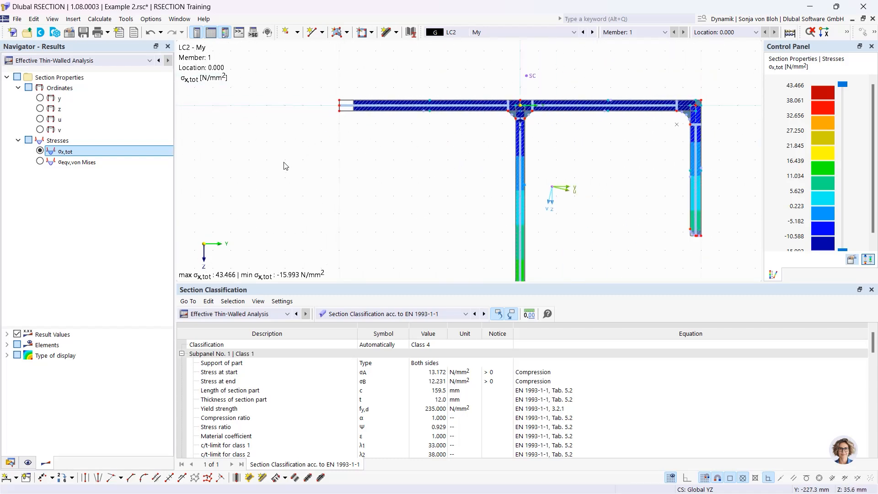
Turn off the isoband display type and show the σx,tot stress results for load combination CO1.
left_click(7, 356)
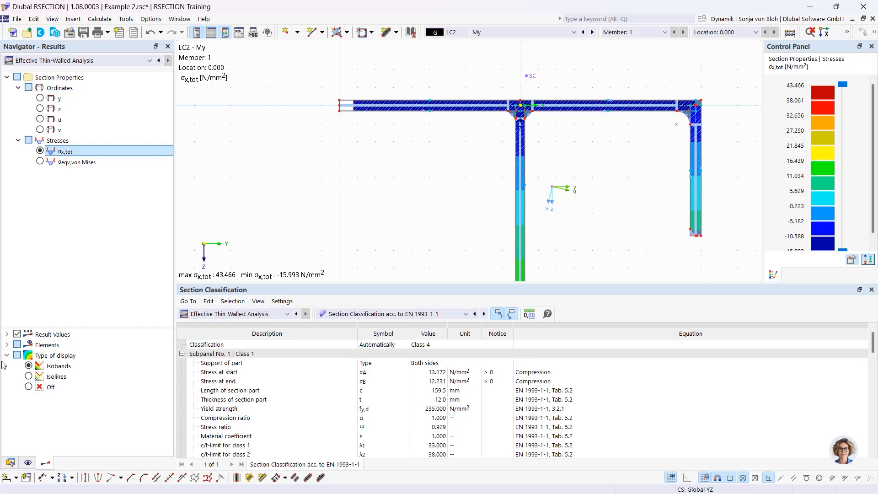
left_click(29, 387)
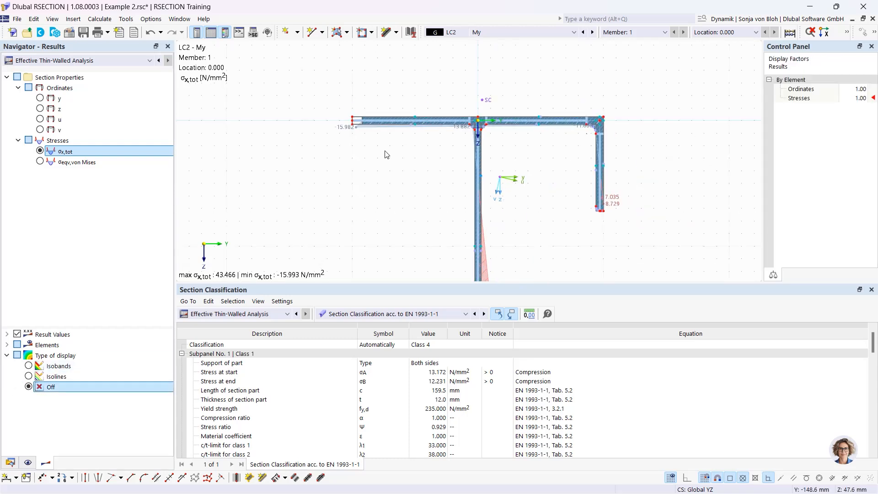
middle_click_drag(372, 175, 386, 138)
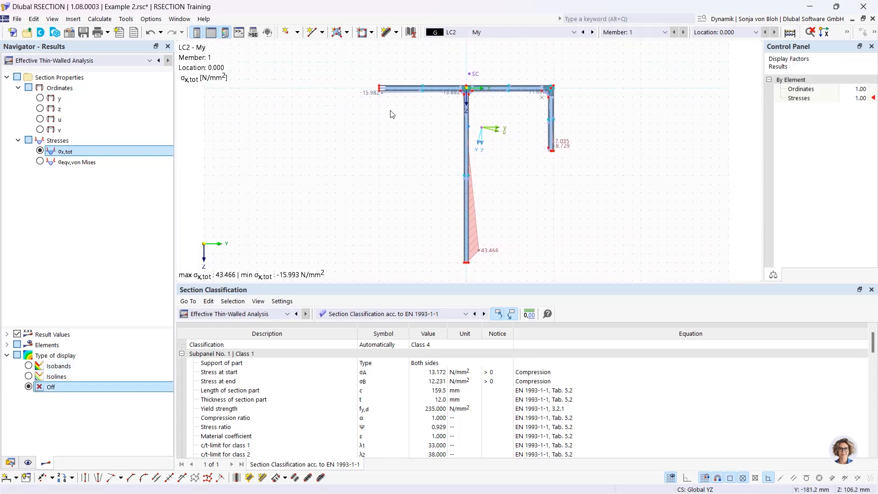
left_click(492, 31)
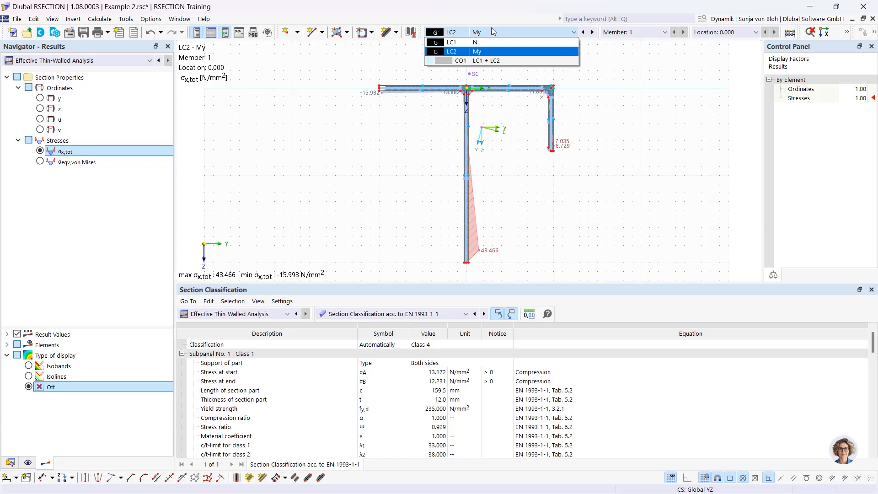
left_click(470, 61)
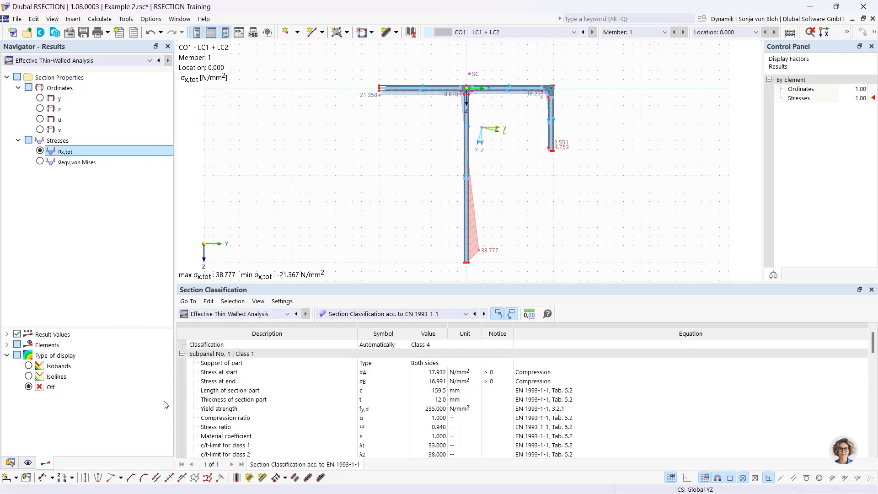
Create and show a new printout report that excludes the effective-section stresses by loading, by material and by stress points.
left_click(10, 462)
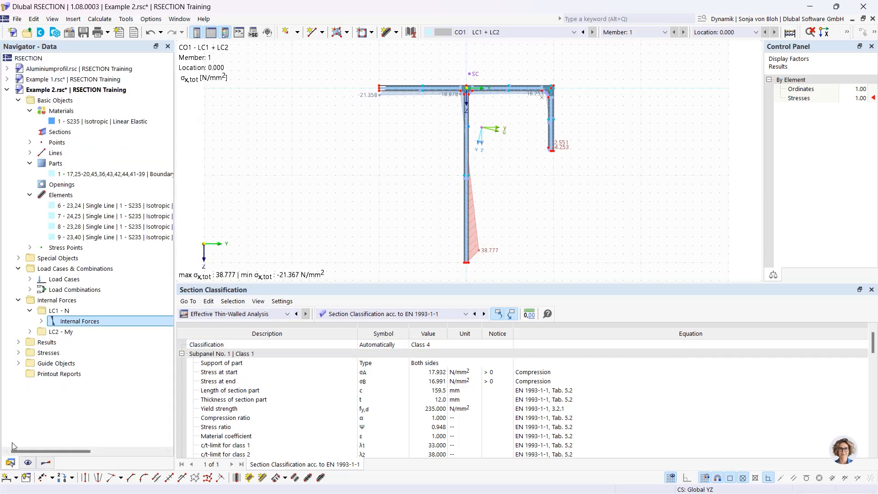
right_click(61, 374)
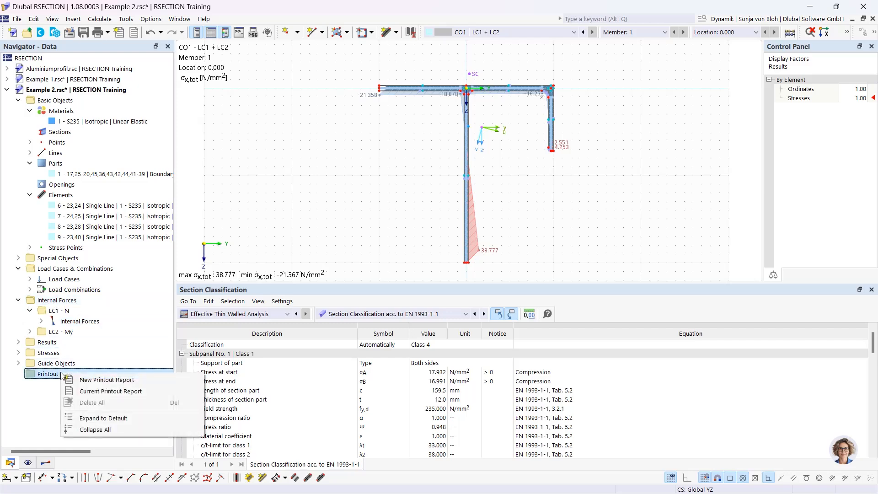
left_click(89, 382)
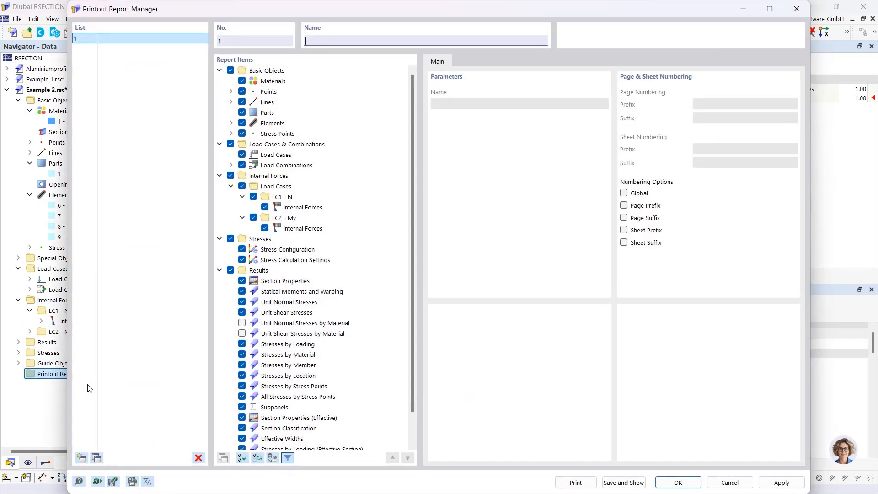
scroll(413, 272, "down", 1)
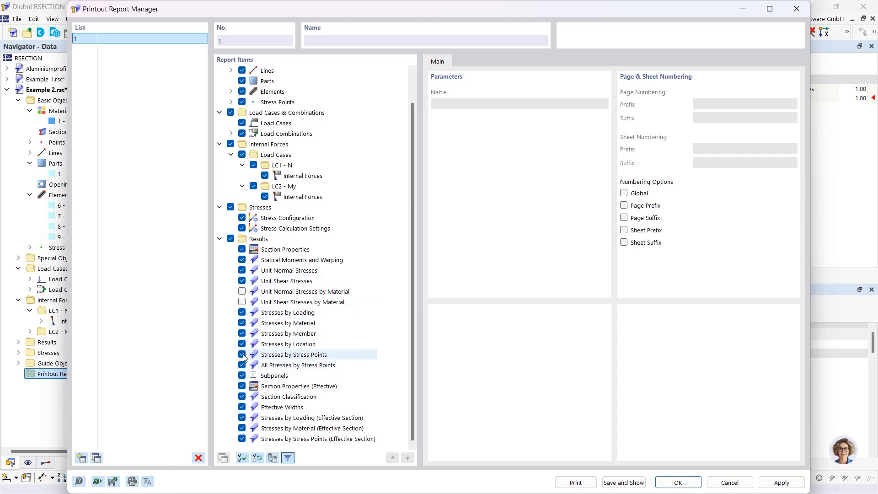
scroll(252, 433, "up", 1)
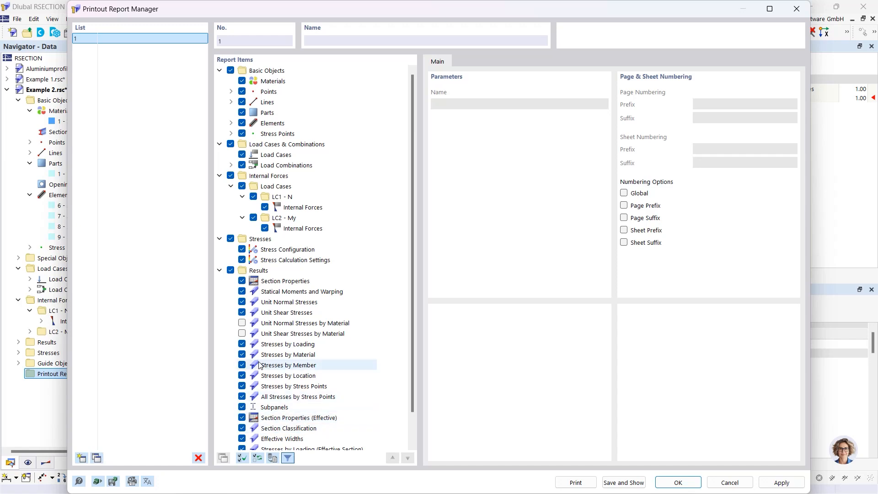
scroll(254, 365, "down", 1)
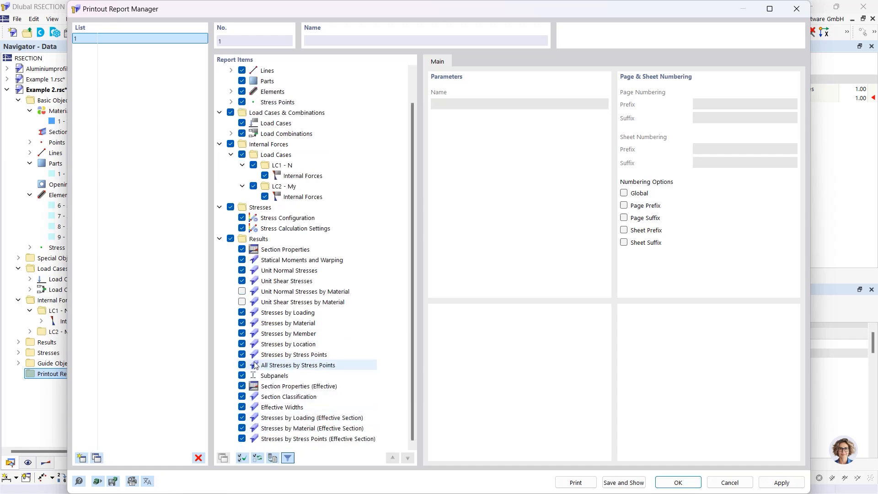
left_click(241, 417)
left_click(241, 429)
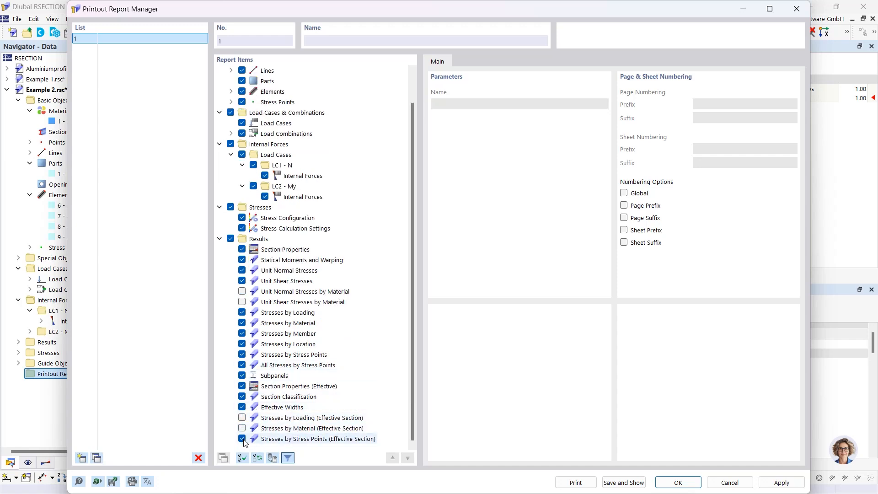
left_click(242, 439)
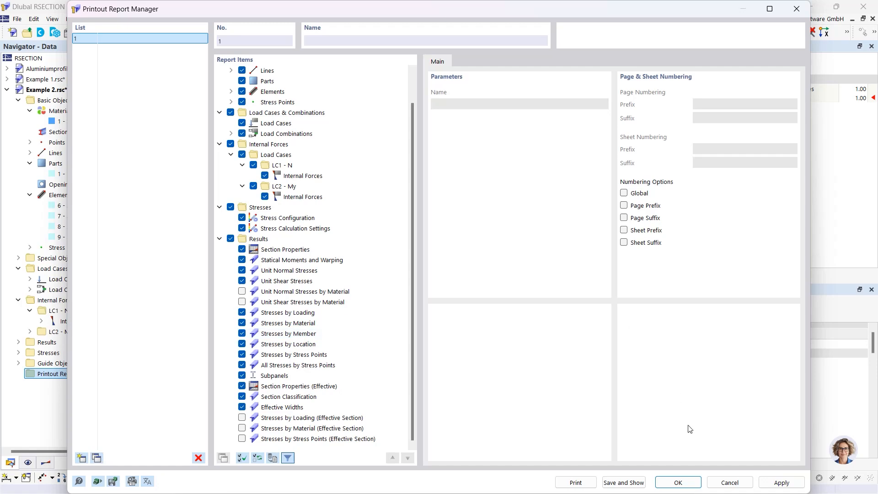
left_click(623, 482)
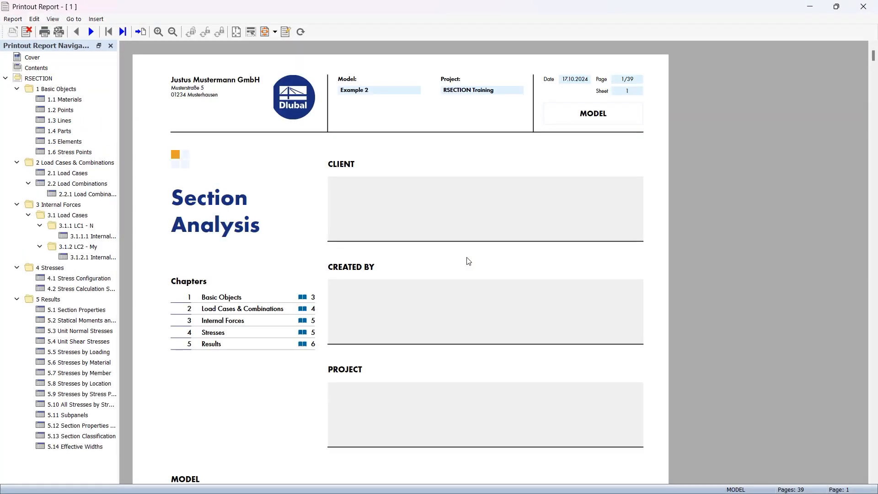
Review the printout report from the cover through the stress result tables in chapter 5, and minimize the report window.
scroll(464, 215, "down", 12)
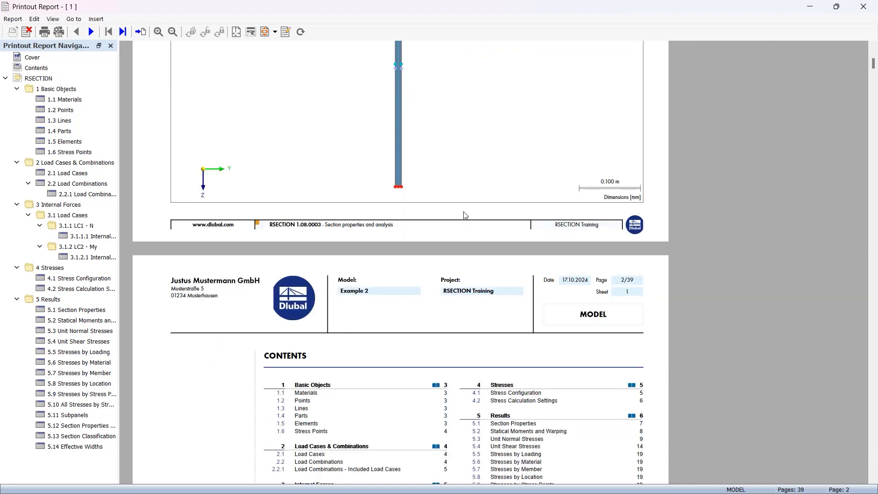
scroll(464, 215, "down", 5)
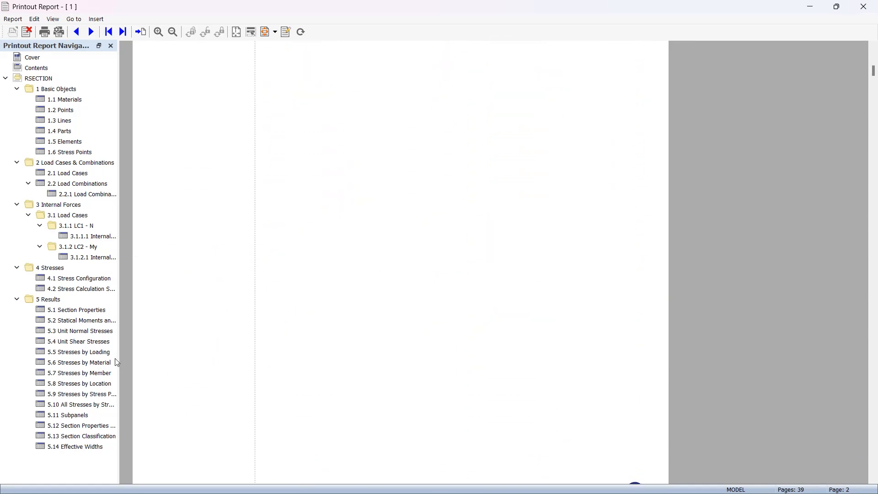
left_click(78, 352)
scroll(381, 325, "down", 5)
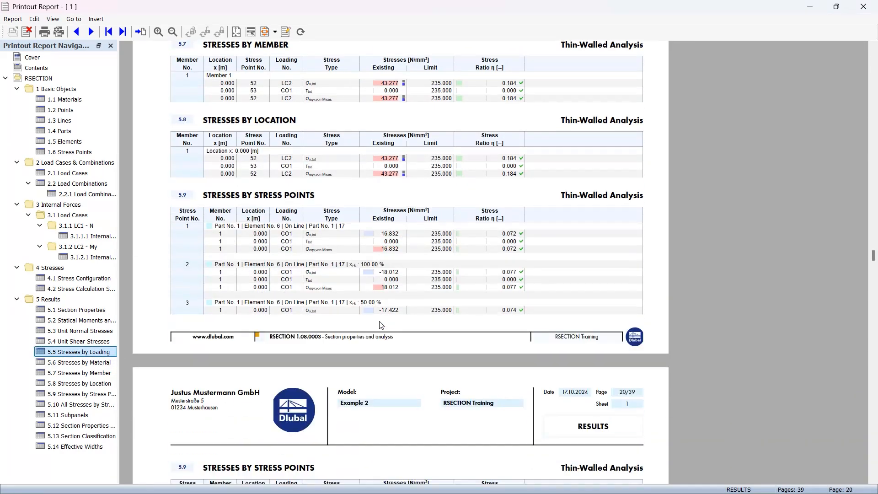
scroll(381, 325, "down", 12)
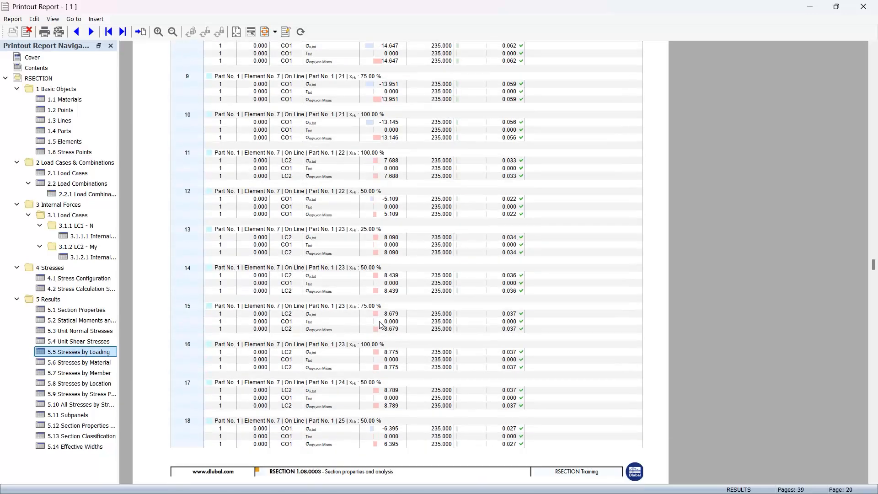
scroll(382, 325, "down", 8)
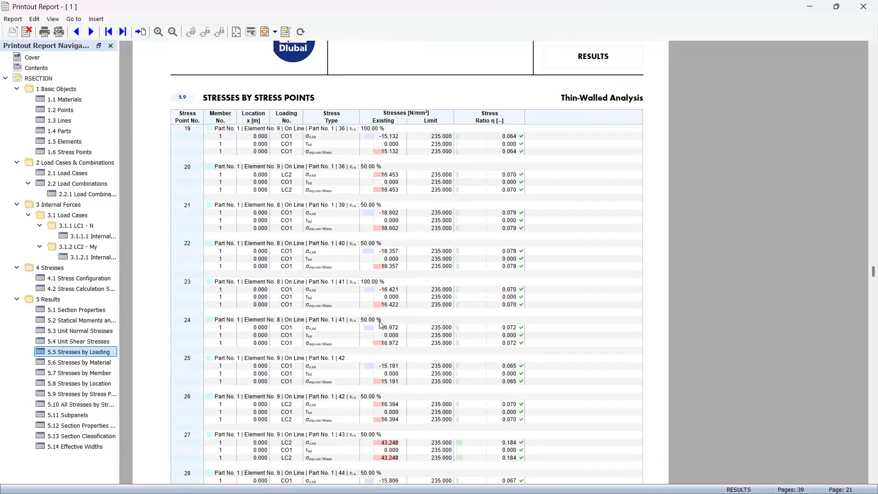
scroll(379, 323, "down", 3)
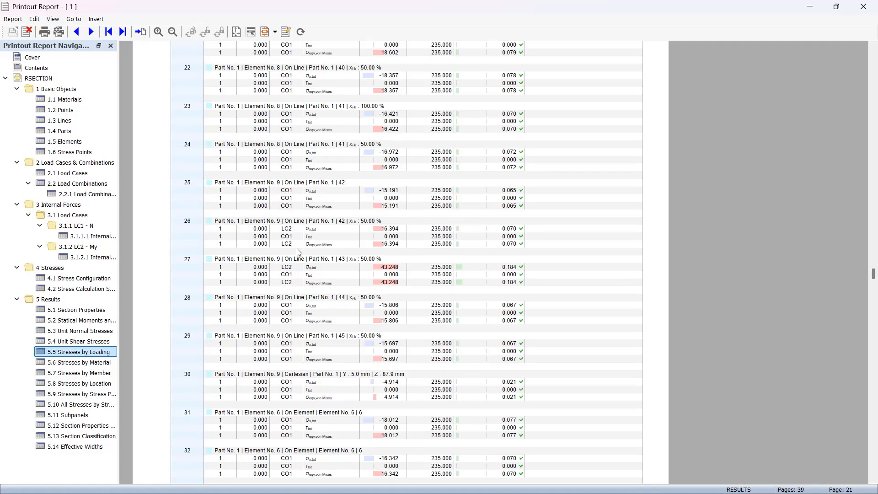
left_click(810, 6)
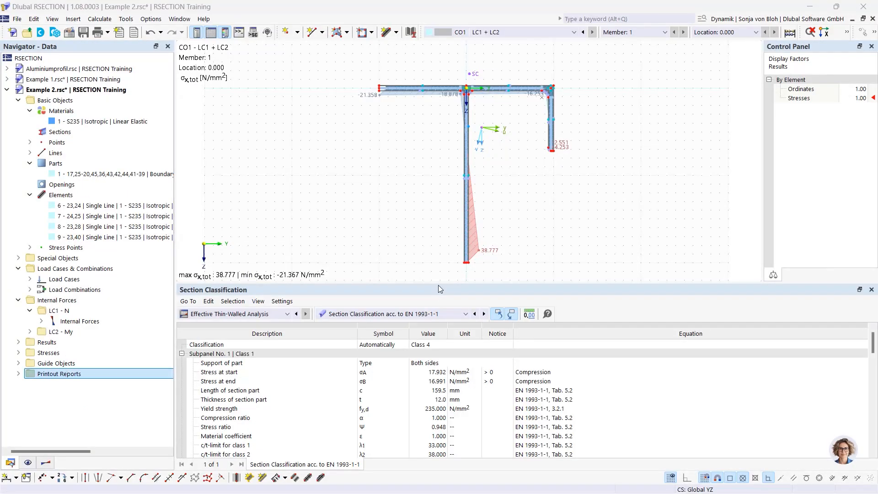
Send the CO1 σx,tot stress graphic to printout report 1 with the window filling picture option, and save and show the report.
left_click_drag(438, 288, 438, 382)
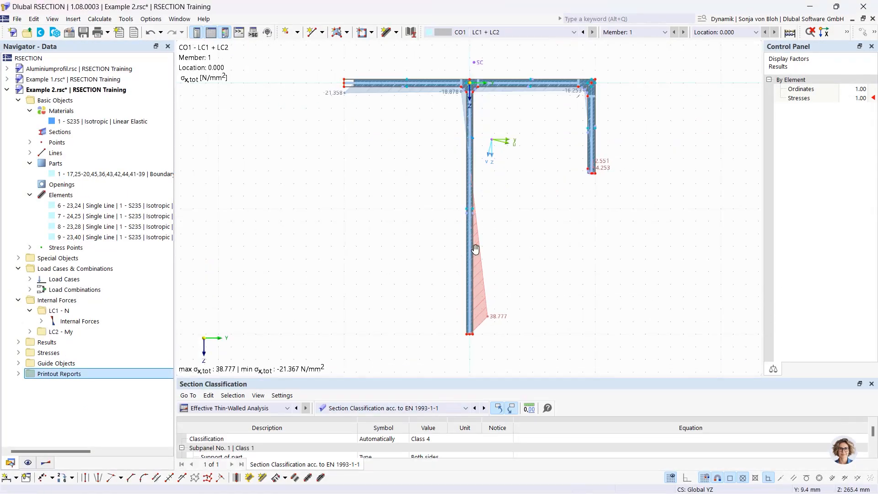
middle_click_drag(476, 249, 435, 253)
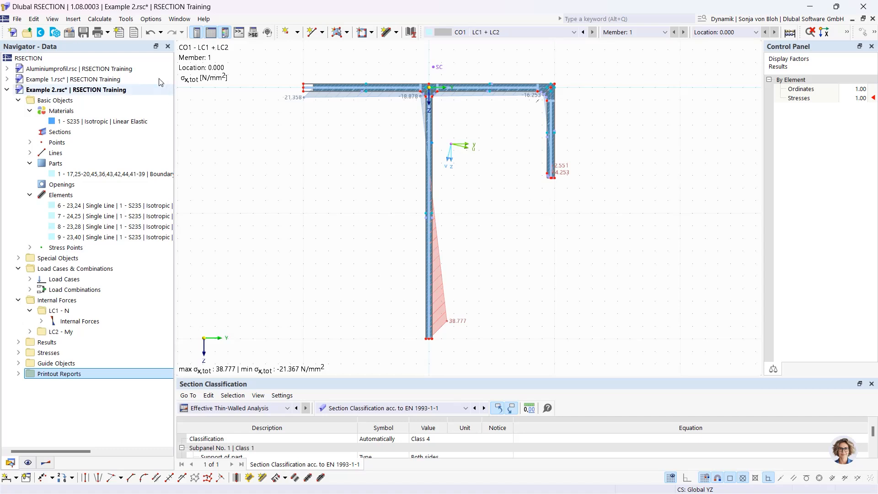
left_click(108, 34)
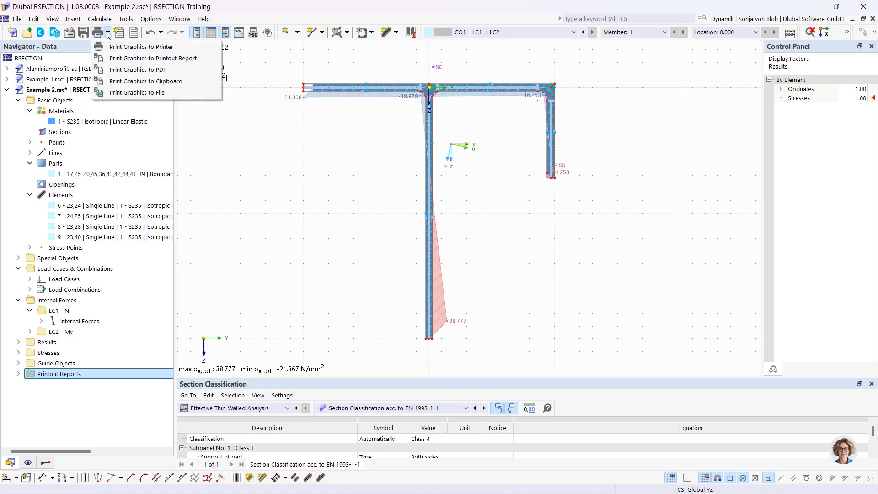
left_click(135, 59)
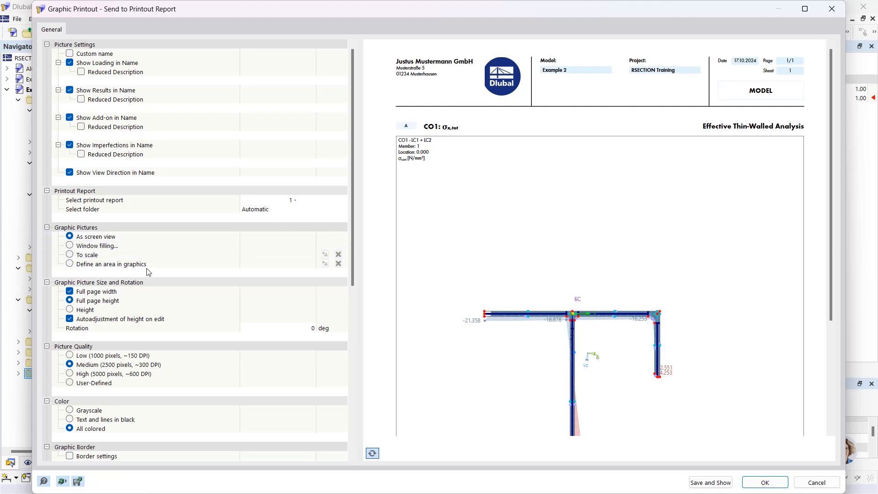
left_click(71, 248)
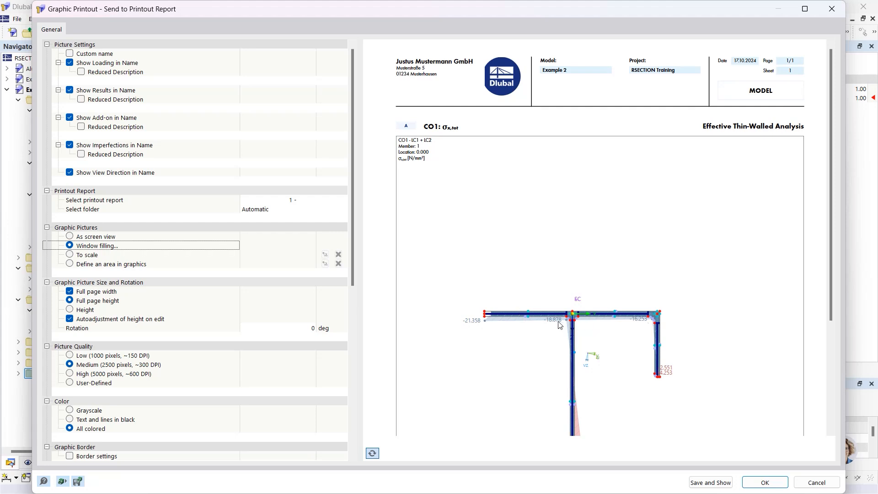
scroll(580, 291, "down", 1)
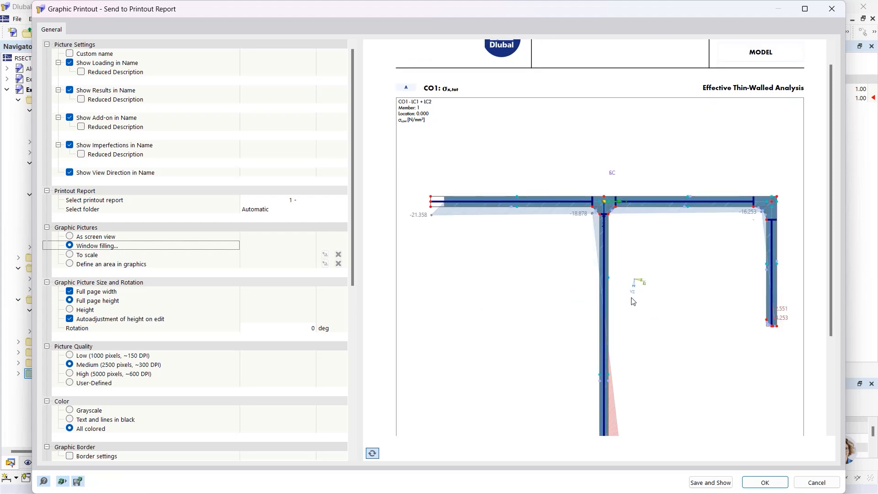
scroll(634, 300, "down", 2)
scroll(646, 283, "up", 1)
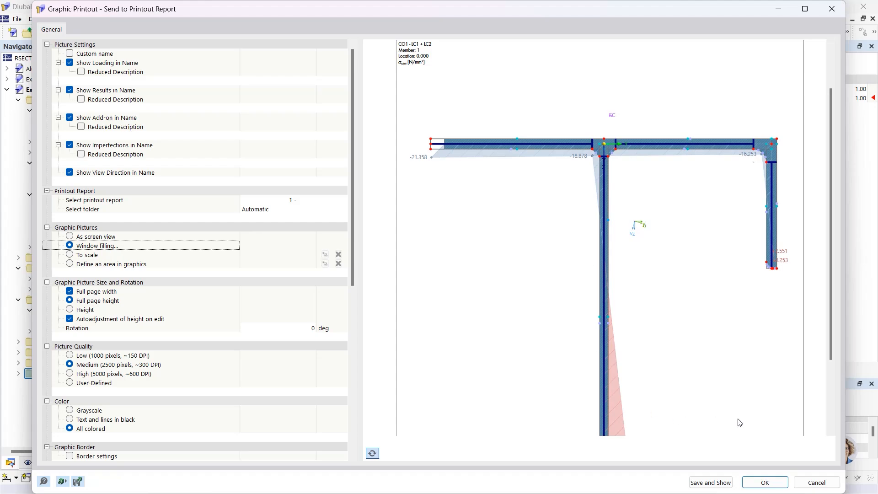
left_click(708, 483)
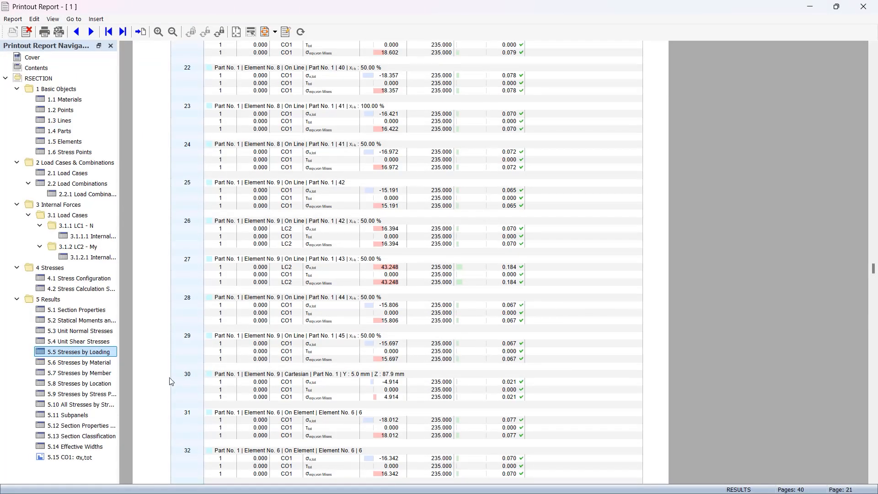
Review the CO1 σx,tot graphic in chapter 5.15 of the printout report and close the report.
left_click(75, 458)
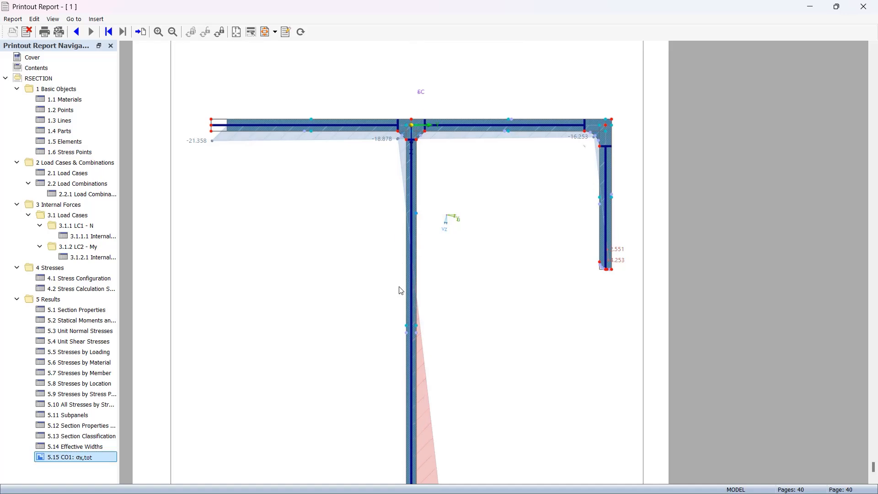
scroll(400, 290, "down", 8)
scroll(400, 290, "down", 3)
scroll(400, 290, "up", 13)
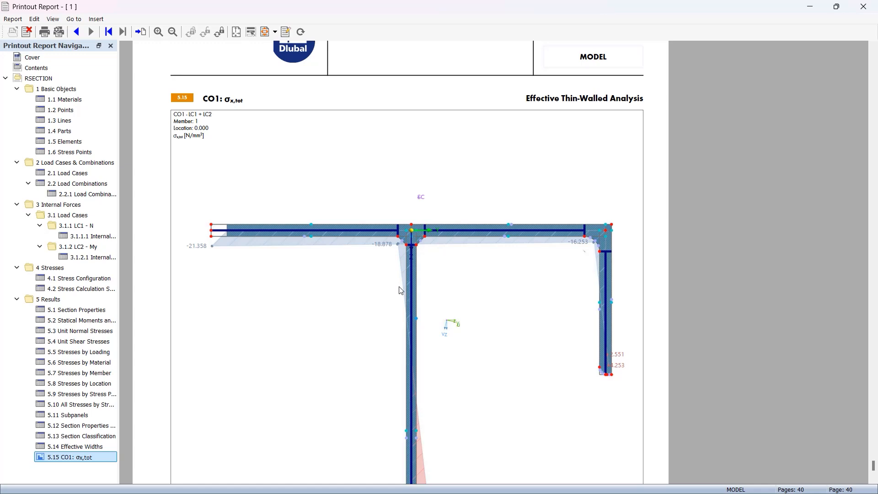
scroll(399, 290, "down", 1)
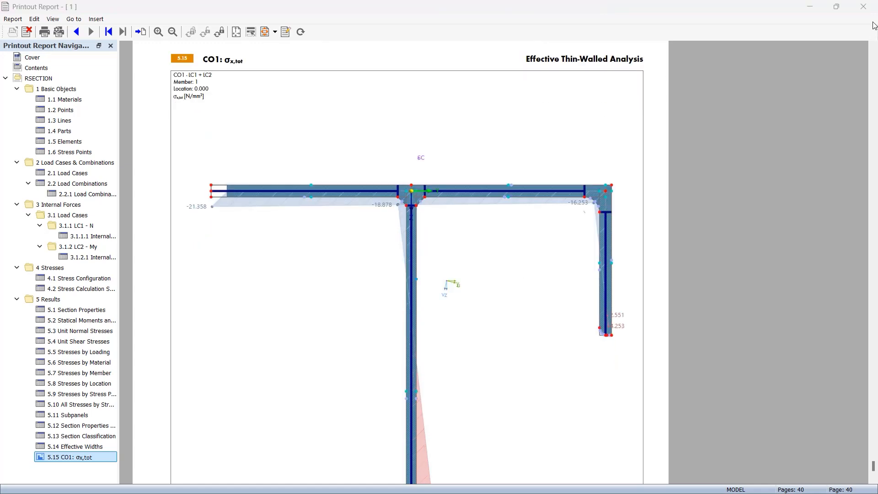
left_click(863, 7)
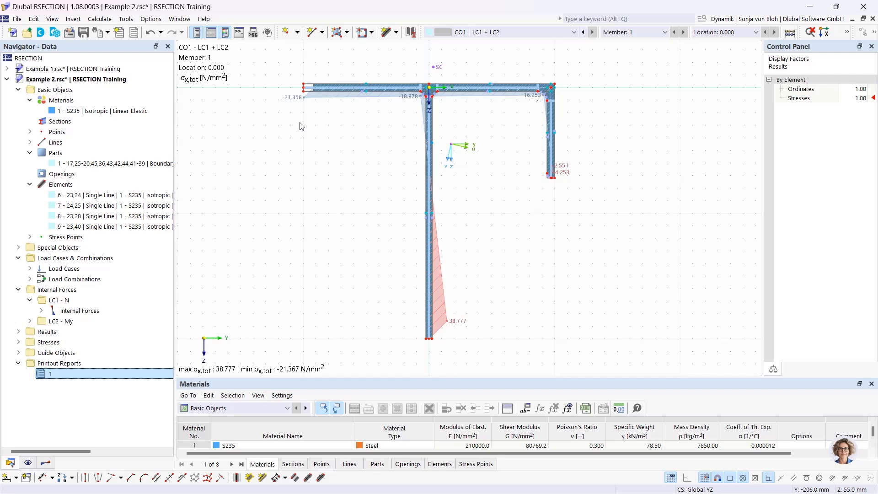
Import the DXF file Aluprofil.dxf as a separate model instead of into the active one.
left_click(17, 20)
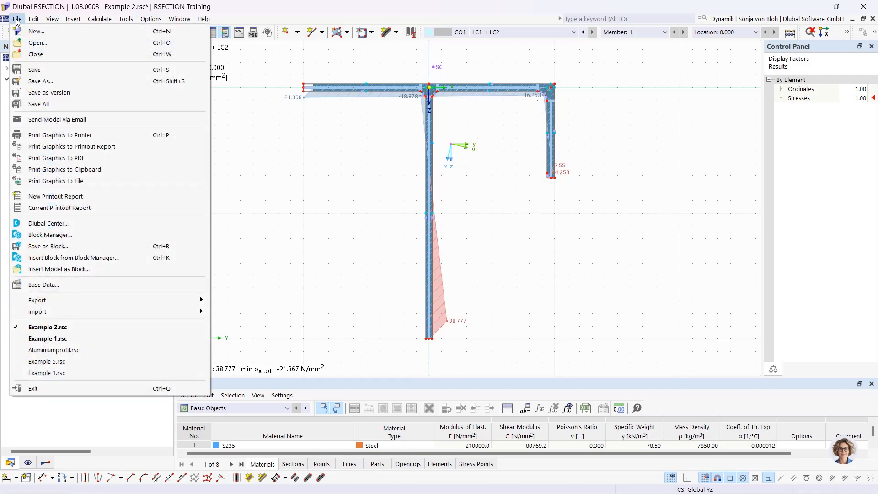
mouse_move(83, 312)
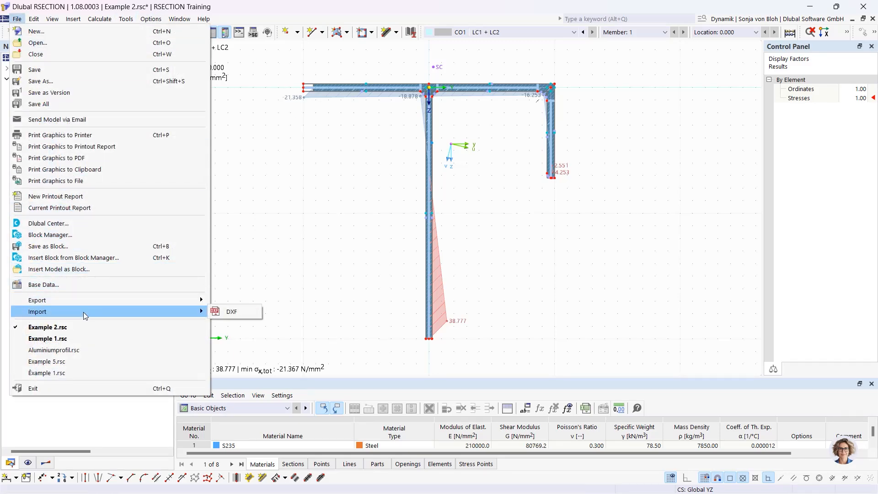
left_click(236, 311)
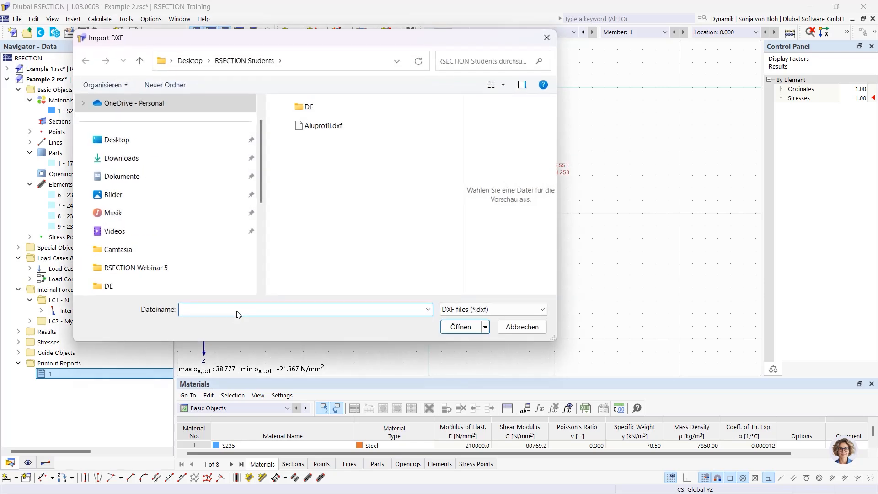
left_click(334, 127)
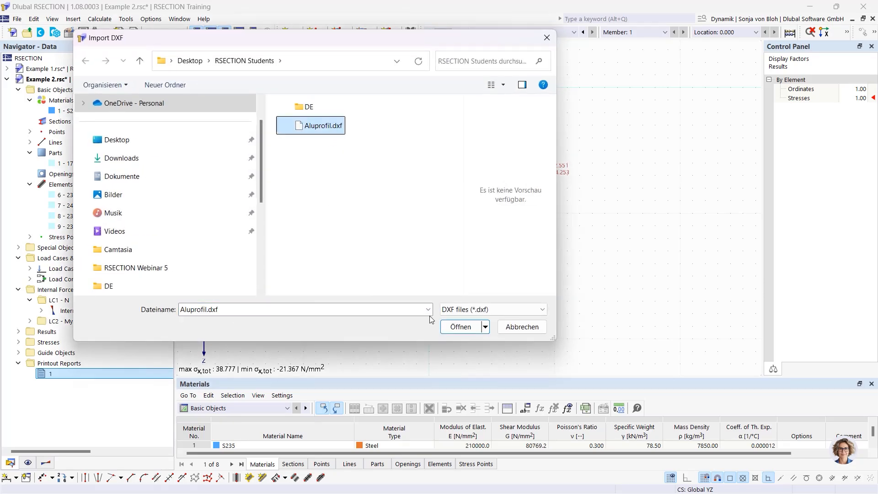
left_click(458, 327)
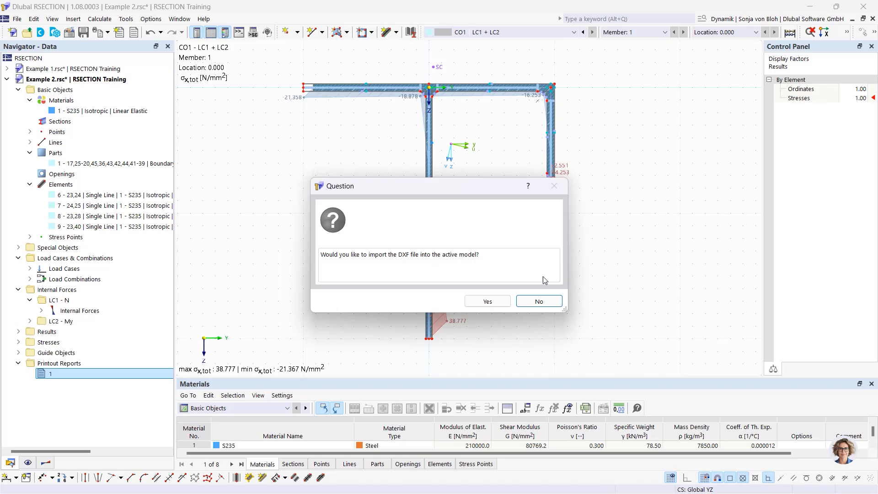
left_click(539, 301)
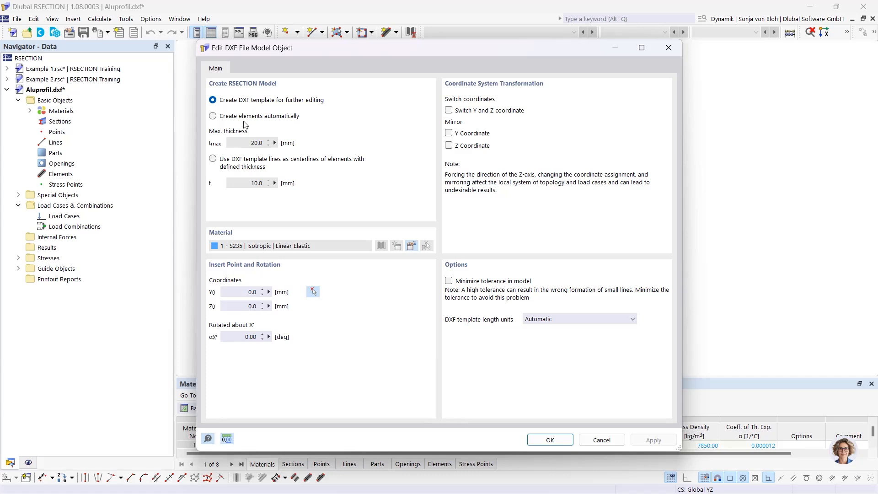
left_click(213, 116)
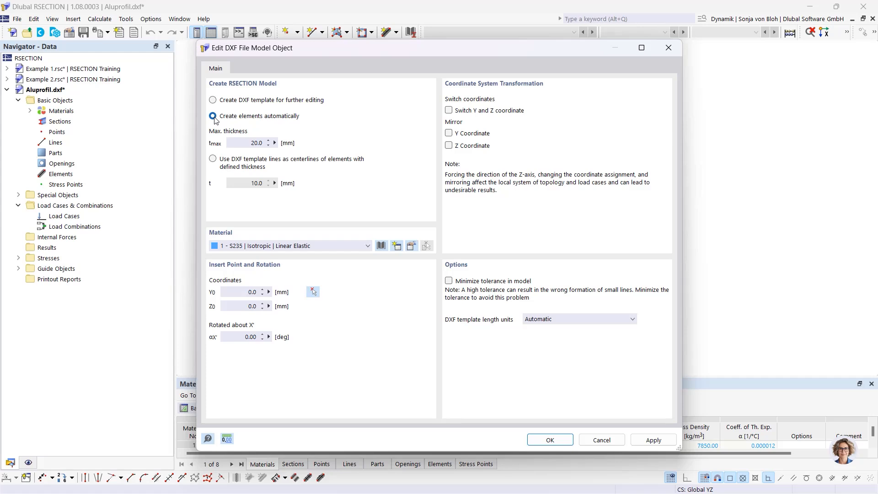
left_click_drag(238, 144, 272, 150)
left_click(215, 161)
left_click(245, 183)
Complete the import as a DXF template for further editing and accept the import log.
left_click(214, 101)
left_click(548, 440)
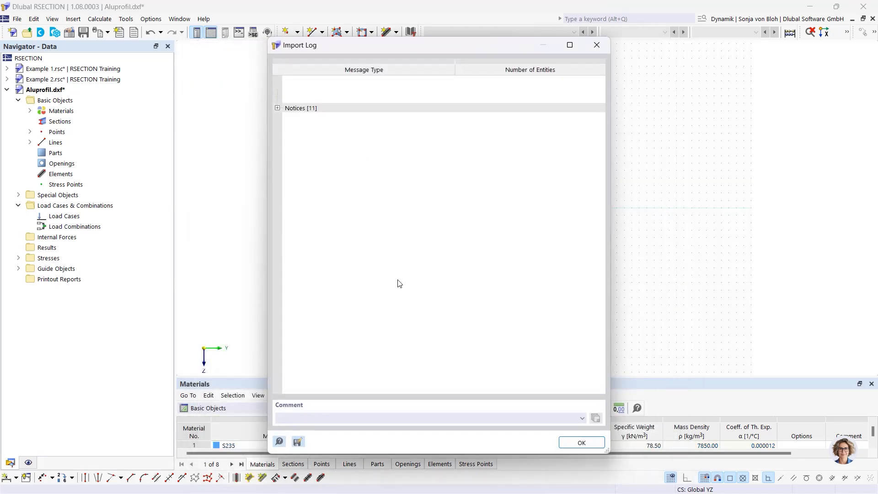
left_click(581, 442)
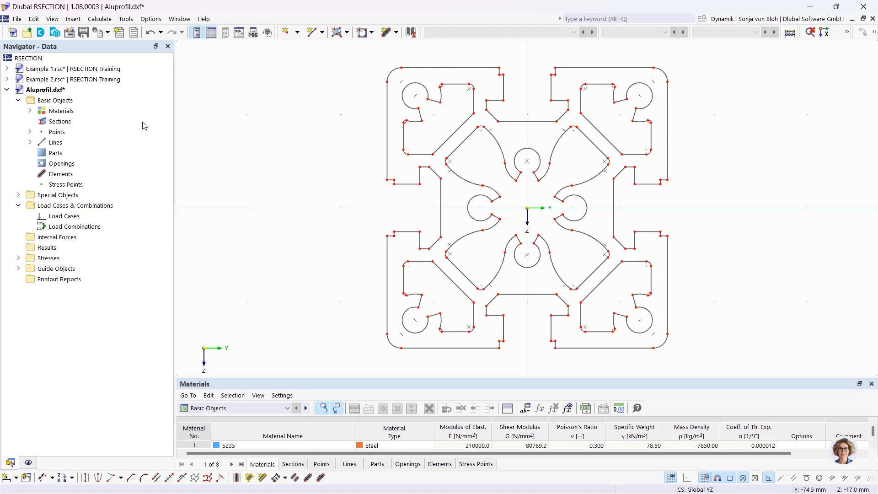
Review the base data of the Aluprofil model, including analysis method, options and add-ons.
right_click(78, 101)
left_click(111, 107)
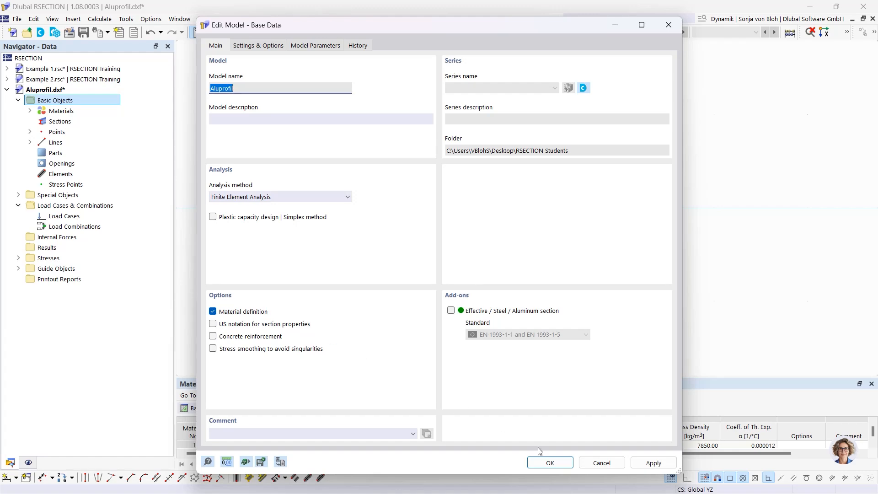
left_click(550, 462)
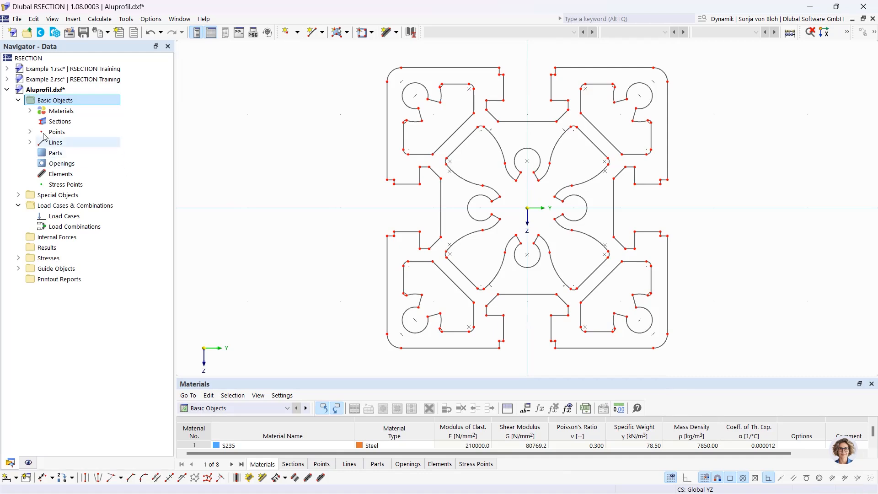
Change material 1 to aluminum EN AW-6060 (EP) T66, filtering the material library by aluminum and searching for 6060.
left_click(30, 111)
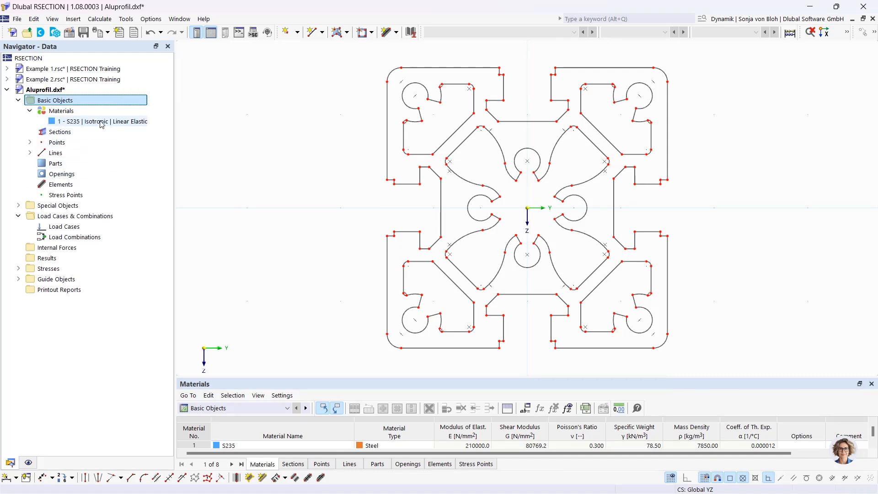
double_click(101, 121)
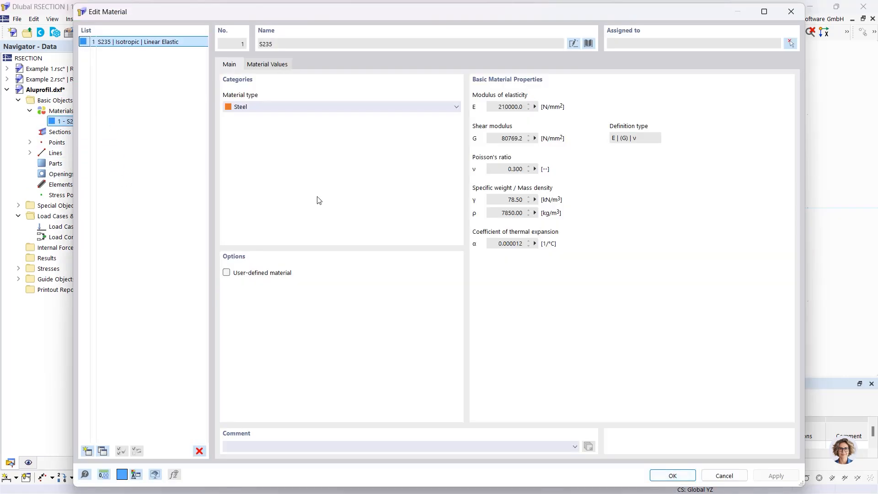
left_click(588, 43)
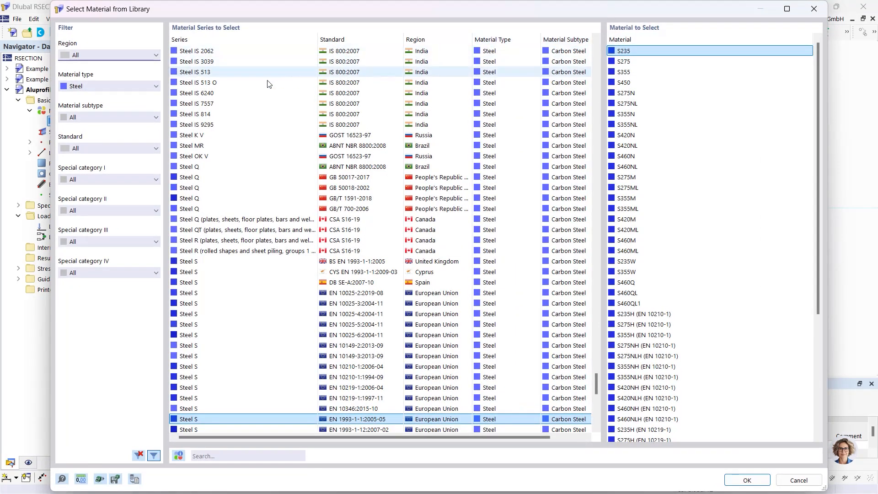
left_click(98, 86)
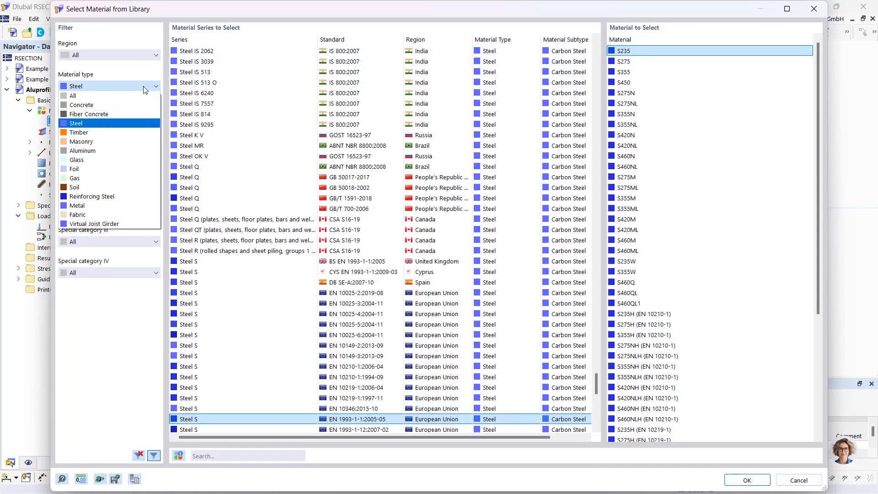
left_click(100, 151)
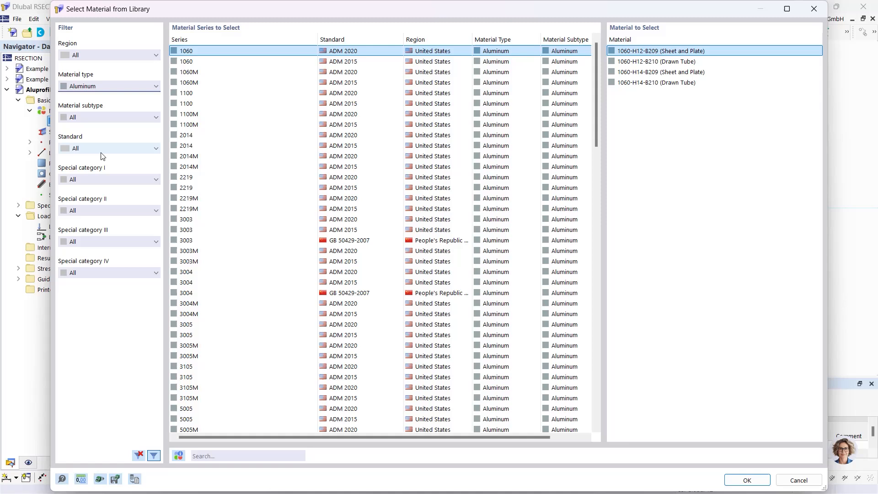
left_click(215, 456)
type("6")
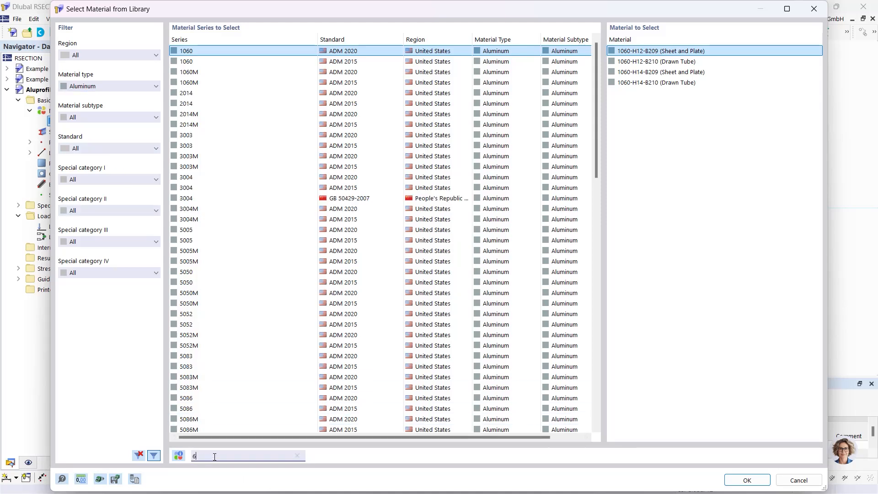
type("060")
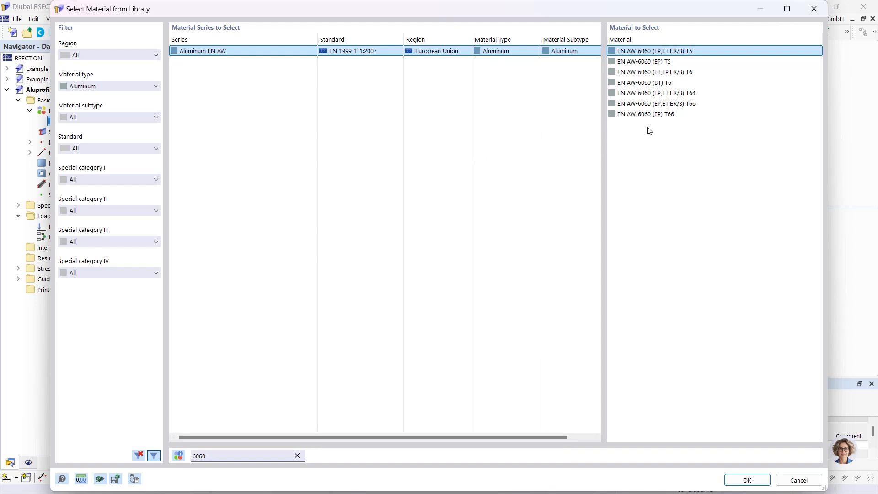
left_click(649, 116)
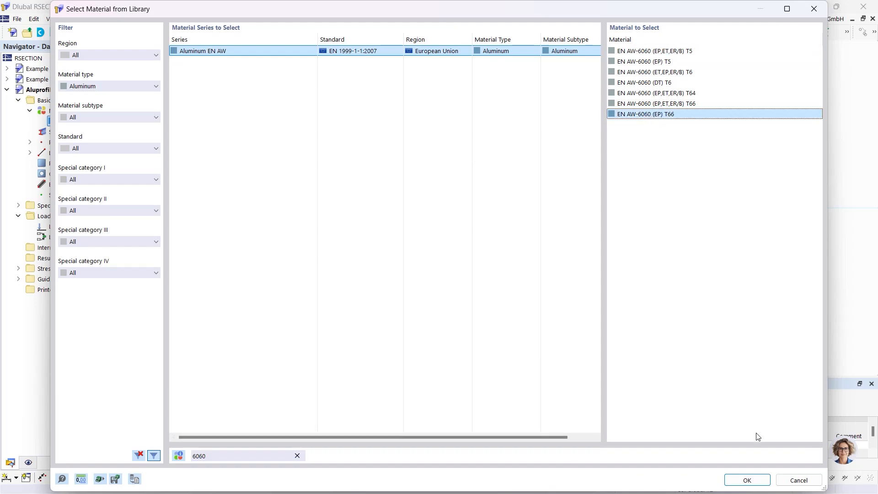
left_click(745, 480)
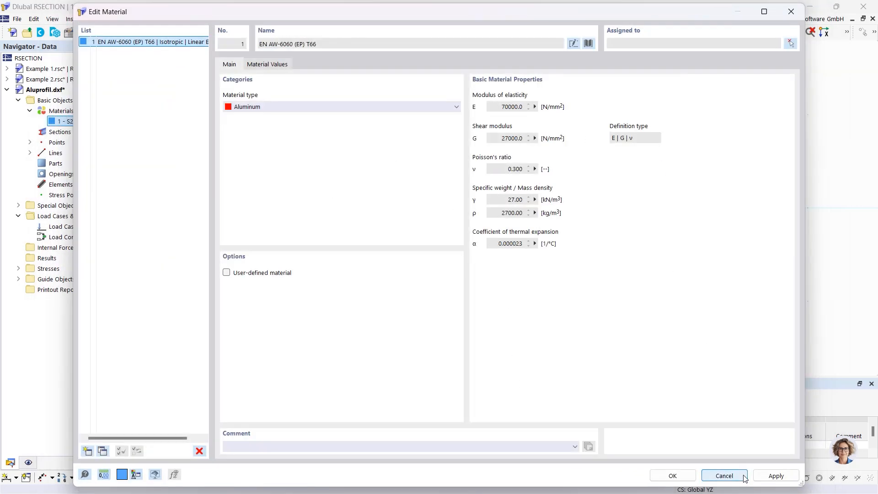
left_click(676, 475)
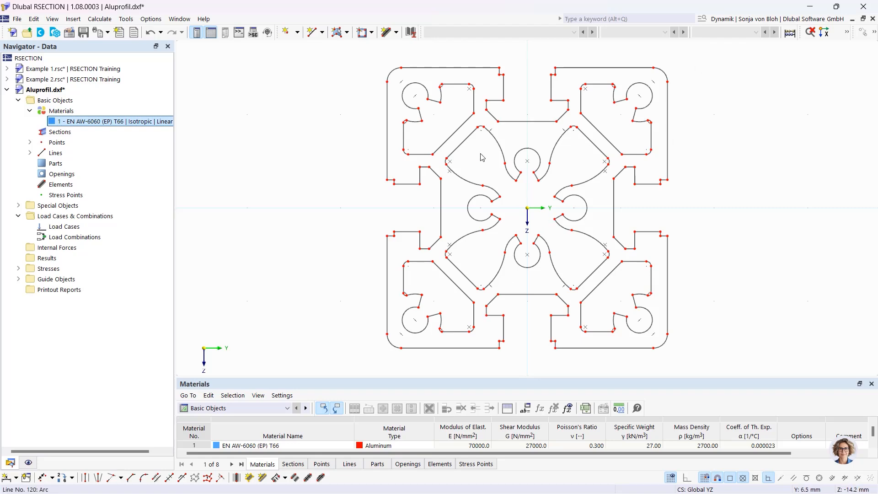
Create a part from the profile's outer boundary lines with material 1, EN AW-6060 (EP) T66.
left_click(346, 32)
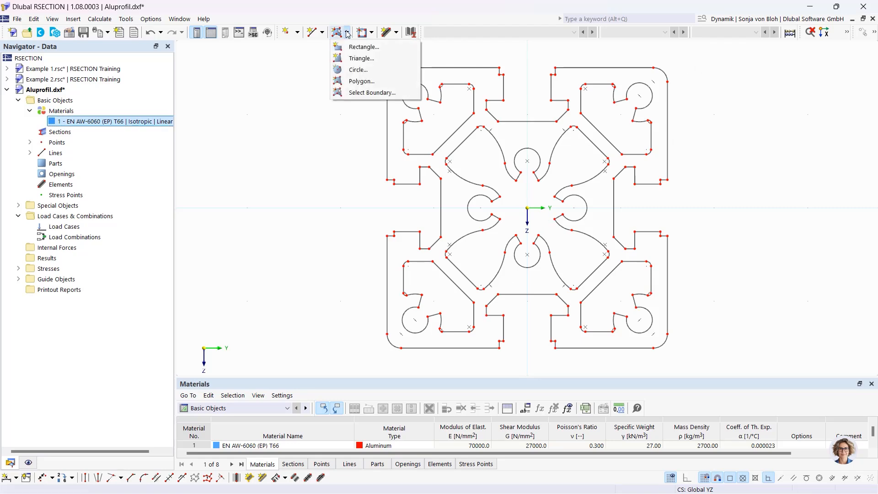
left_click(360, 93)
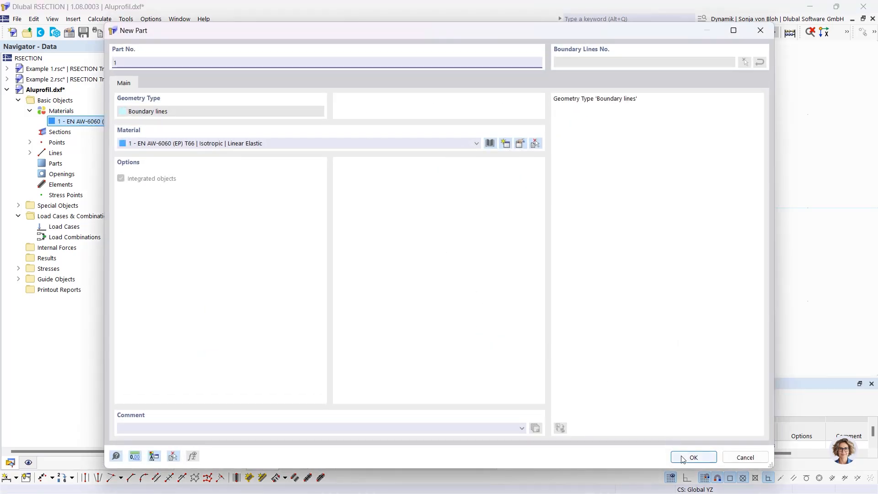
left_click(693, 457)
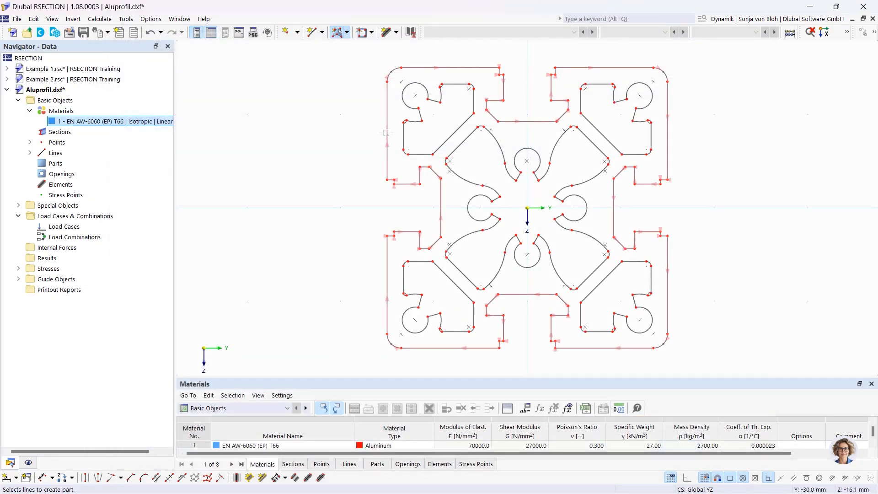
left_click(386, 132)
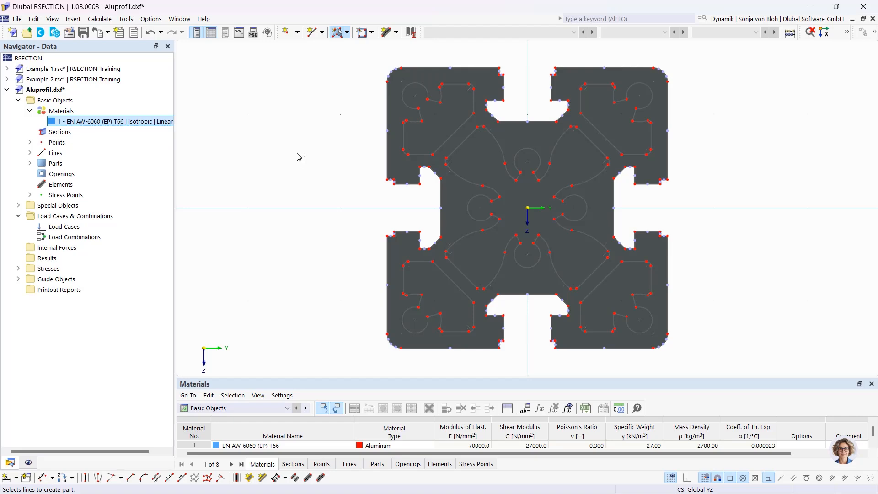
Create an opening from the boundary lines of the upper-left corner chamber.
left_click(374, 34)
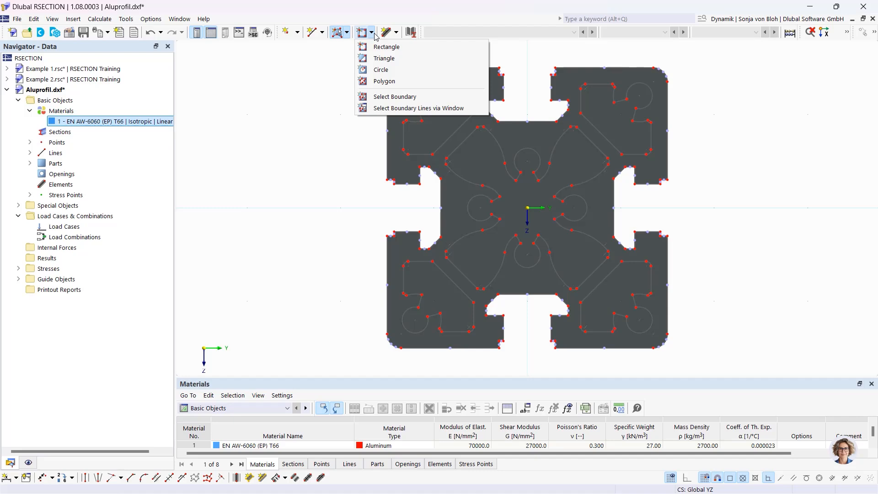
left_click(396, 100)
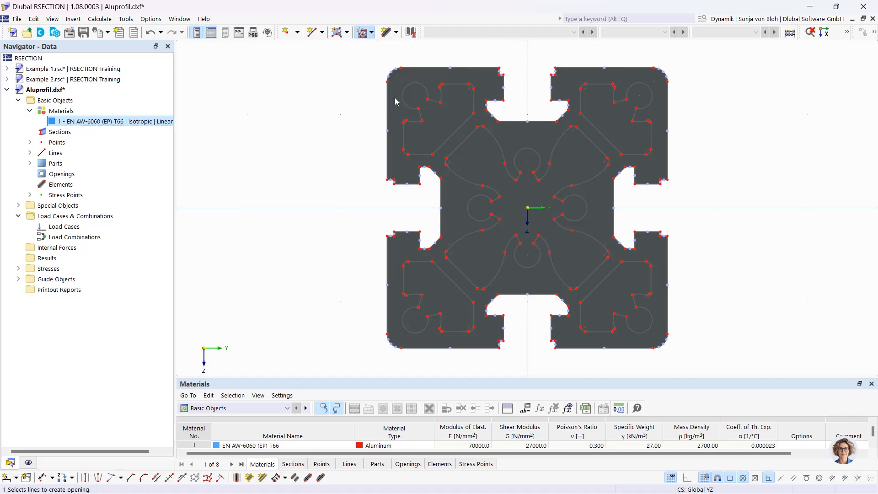
left_click(403, 134)
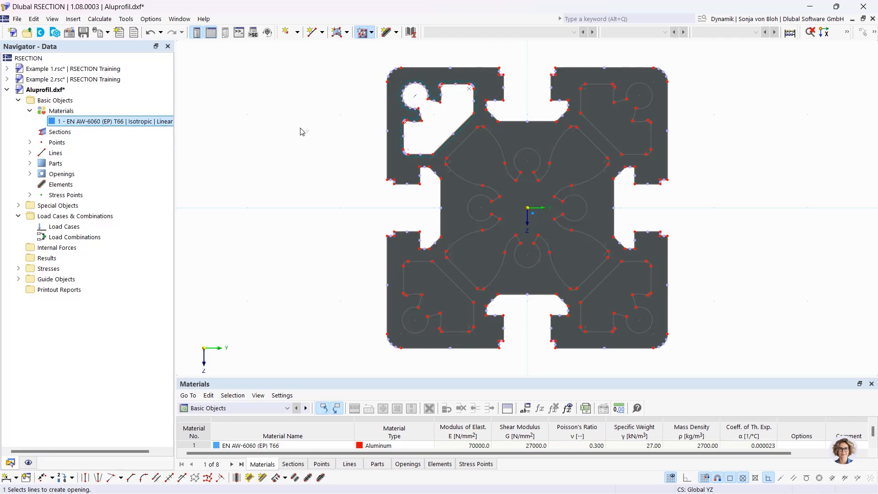
key("Escape")
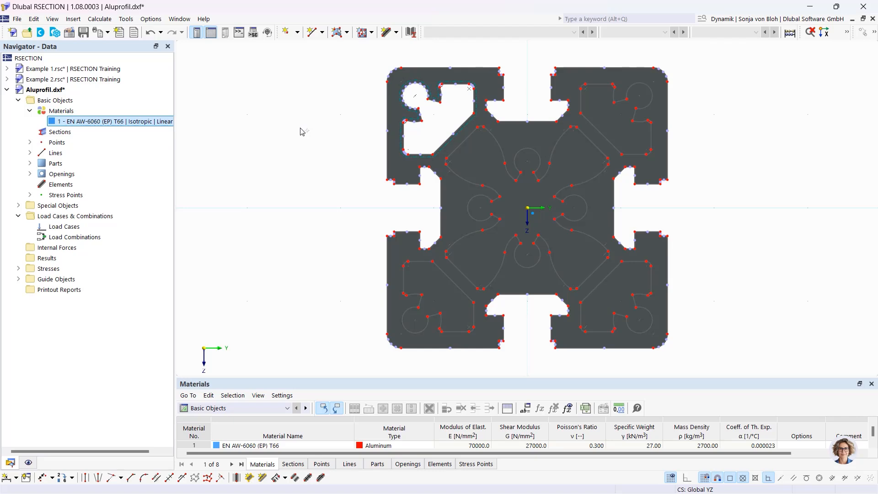
Rotate-copy the corner chamber opening in 3 steps of 90° about the section's center point at Y 0, Z 0.
left_click(29, 174)
left_click(74, 184)
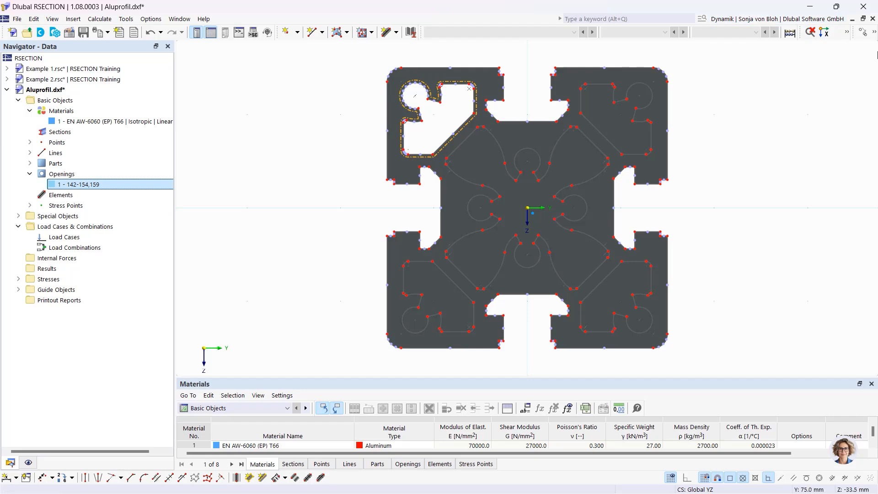
left_click(874, 33)
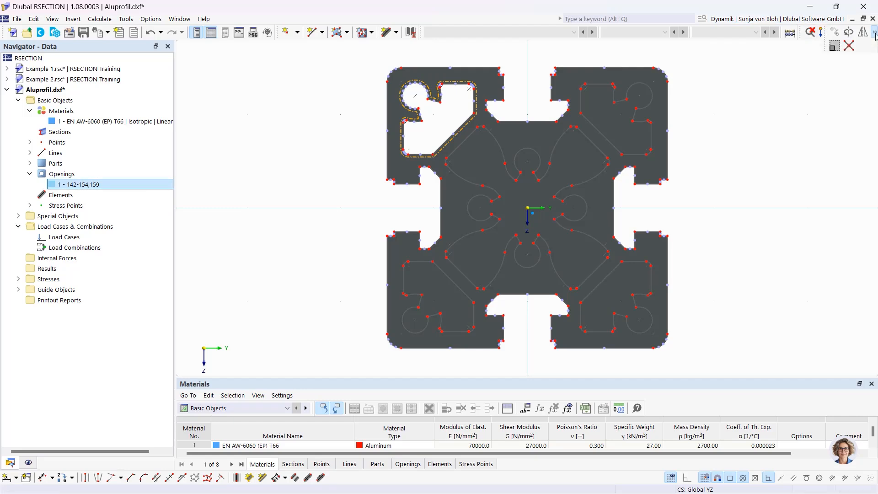
left_click(849, 33)
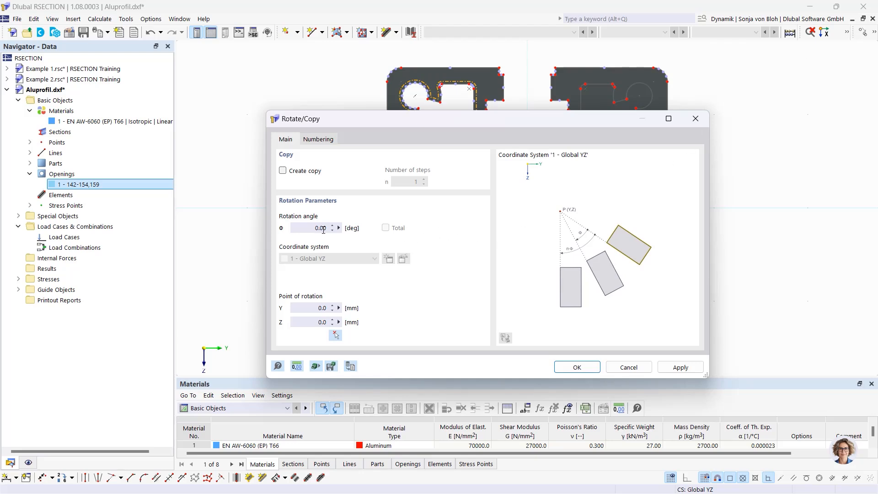
left_click(283, 171)
left_click_drag(414, 181, 461, 182)
type("3")
left_click_drag(303, 228, 358, 230)
type("90")
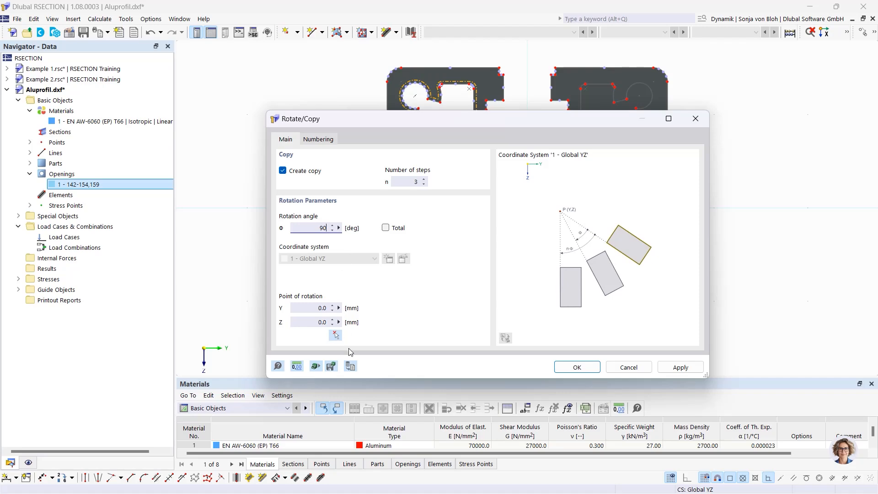
left_click(336, 336)
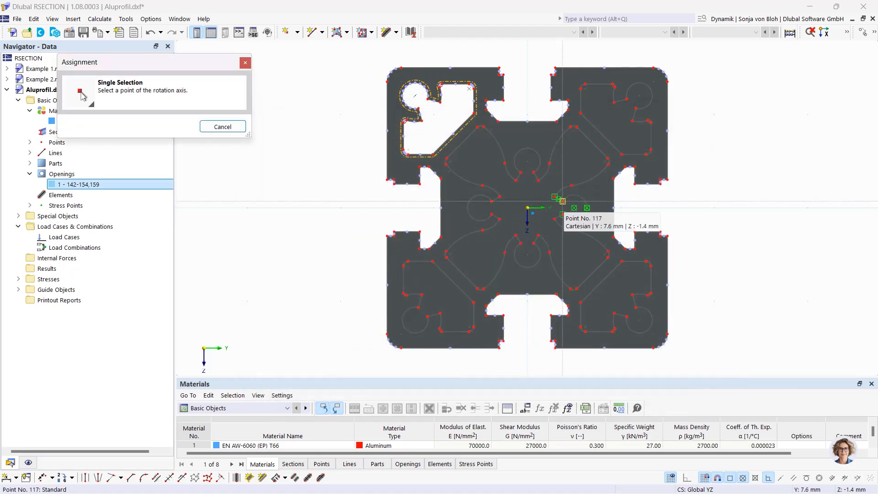
left_click(527, 208)
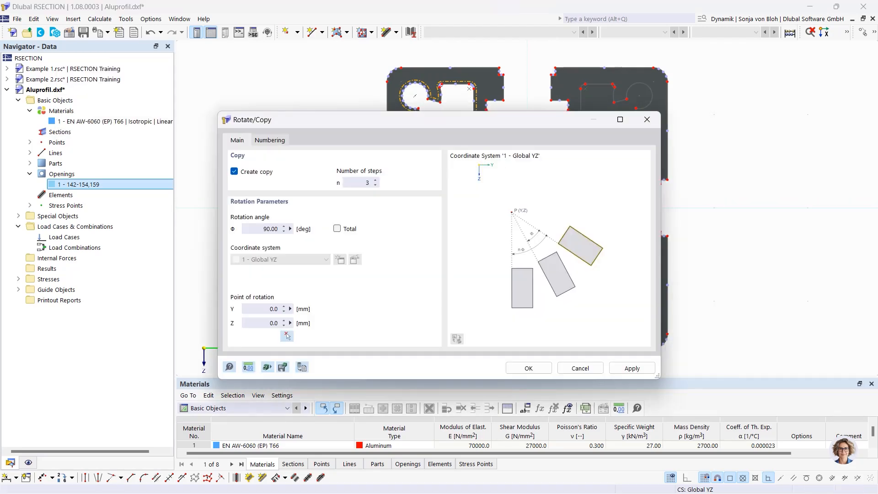
left_click(532, 365)
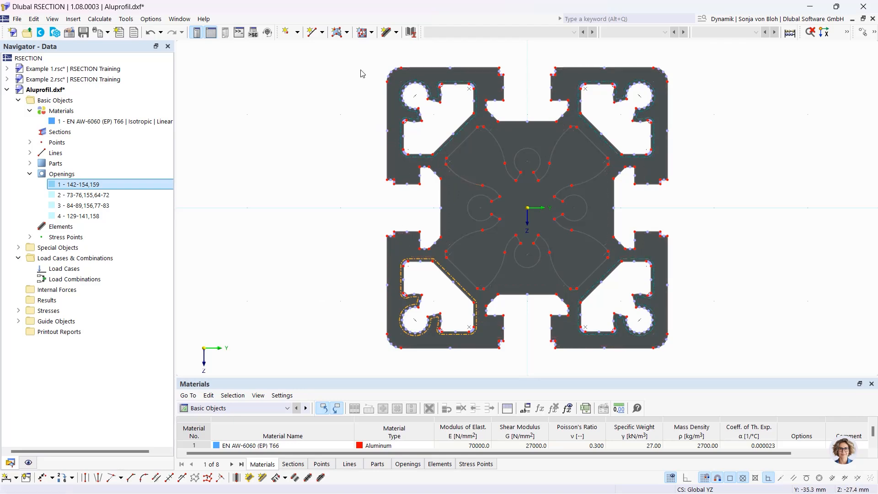
Create an opening from the boundary lines of the large central cavity.
left_click(364, 33)
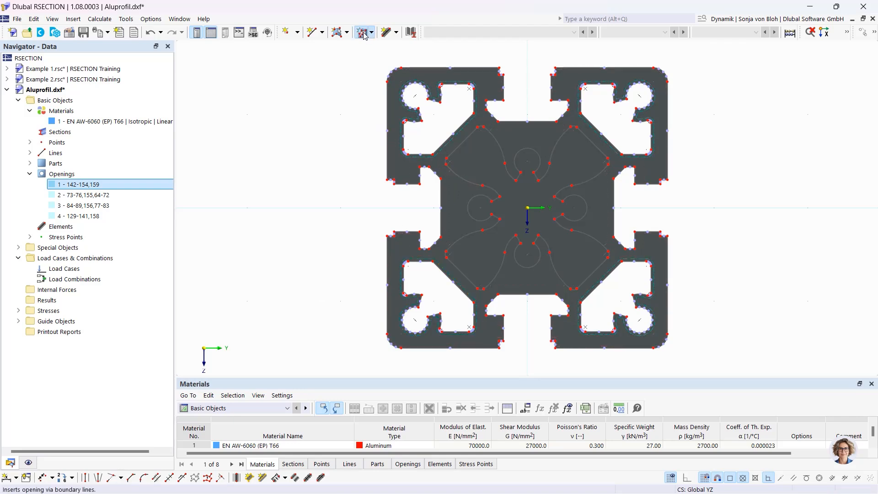
left_click(458, 178)
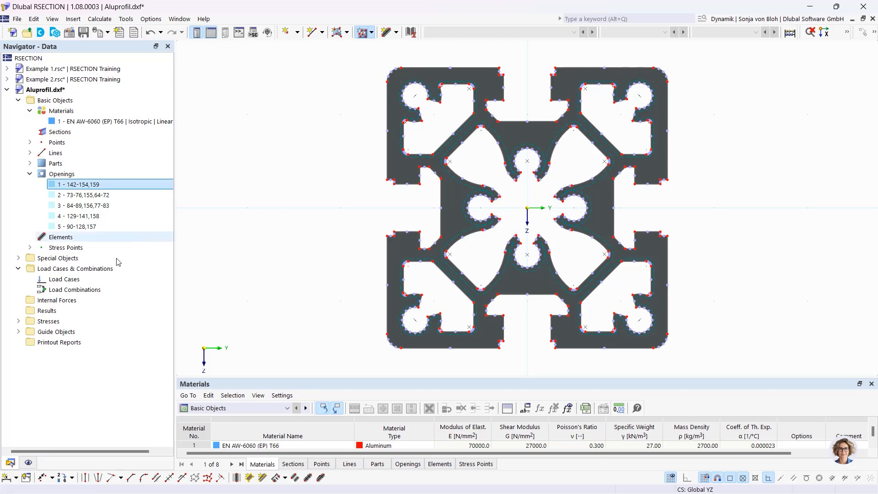
Create permanent load case LC1 named "N + Mxp" and dismiss the automatic backup.
right_click(81, 280)
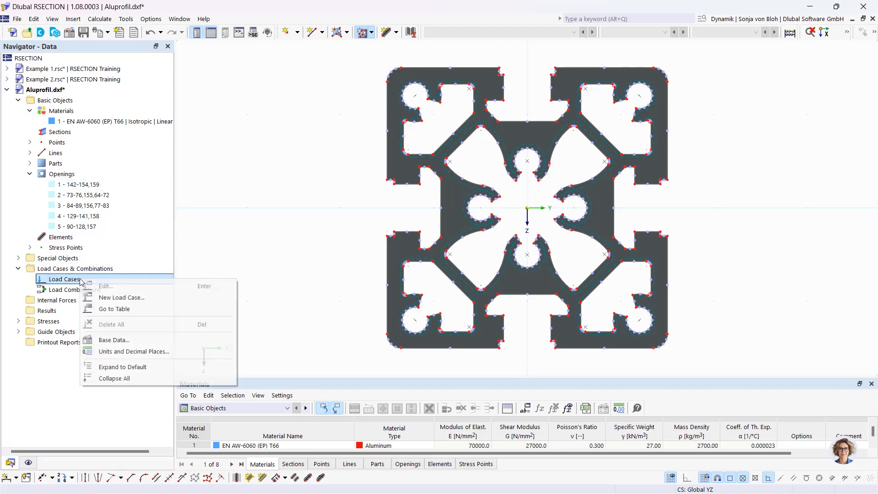
left_click(120, 297)
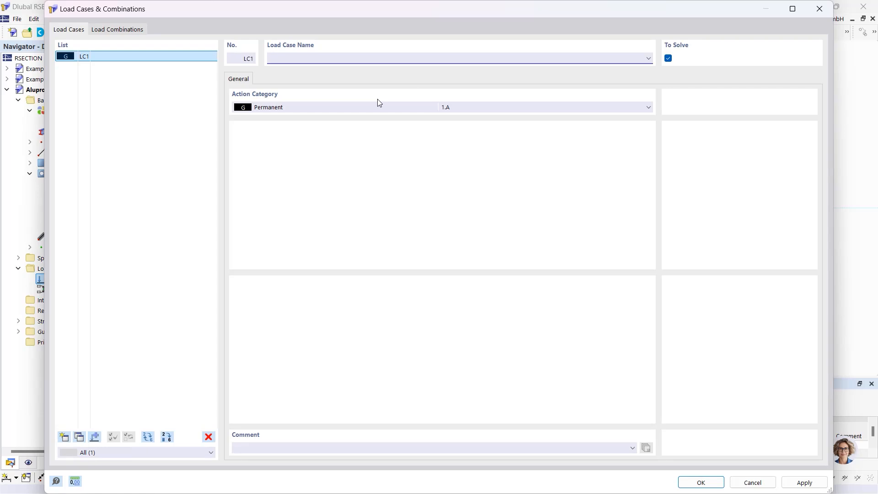
type("N + Mxp")
left_click(699, 487)
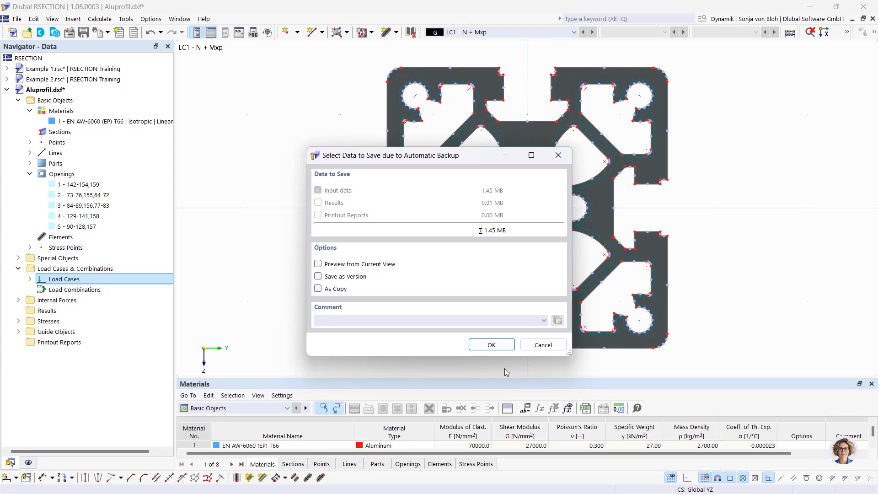
left_click(544, 345)
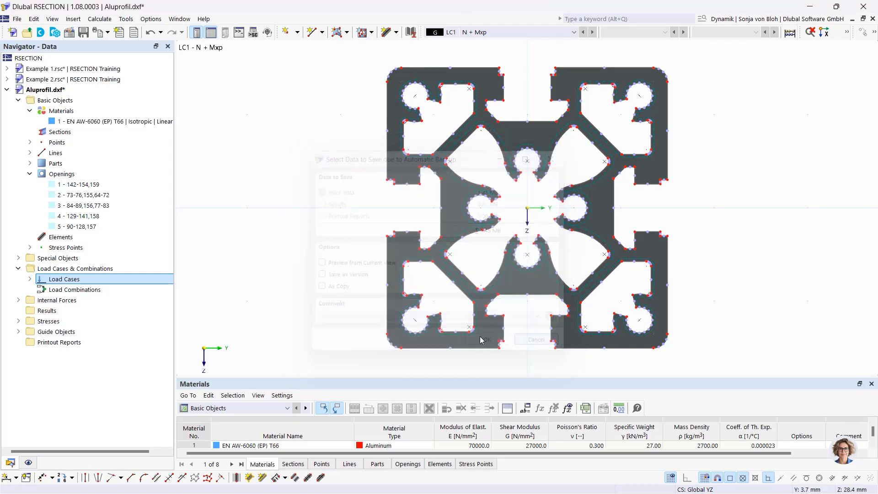
Define internal forces for LC1 with axial force N of -10 kN and torsional moment Mxp of 0.3 kNm.
left_click(18, 301)
left_click(30, 311)
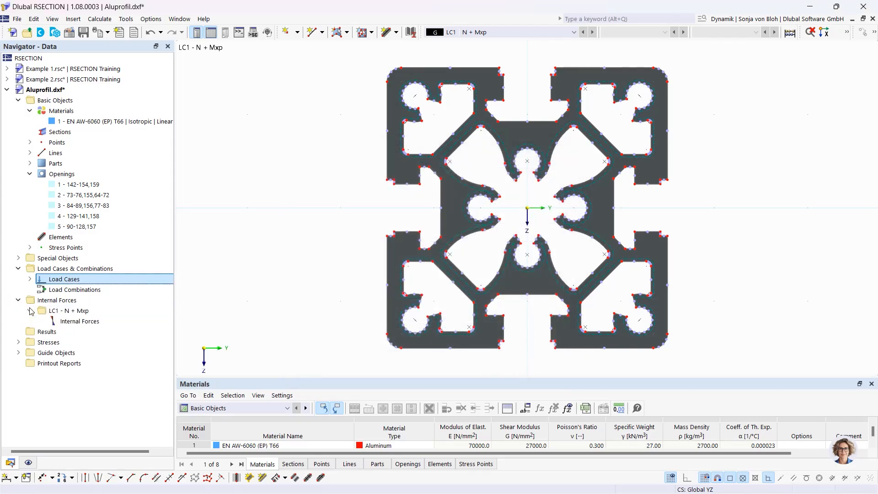
left_click(73, 322)
double_click(73, 322)
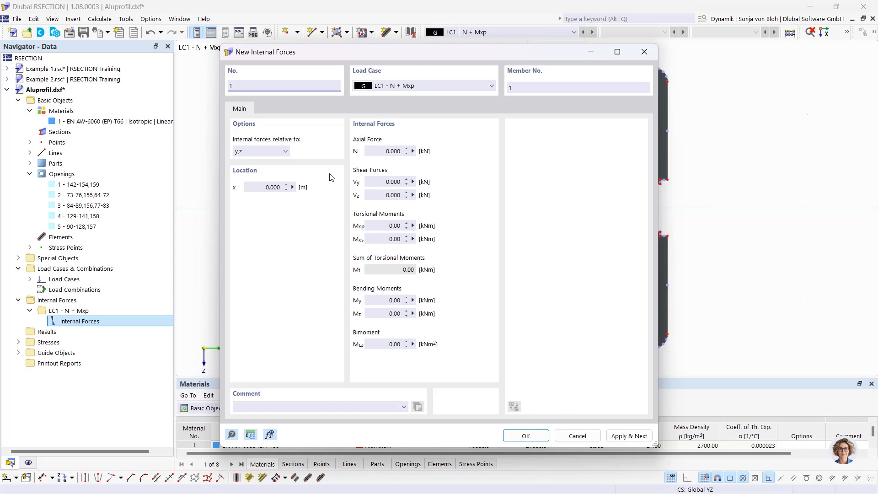
left_click(377, 151)
type("-1")
left_click(402, 226)
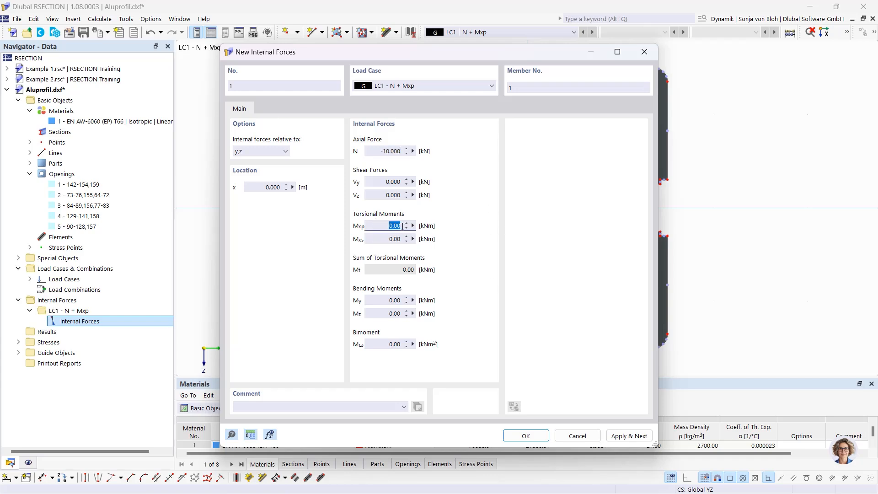
type("0,3")
left_click(525, 435)
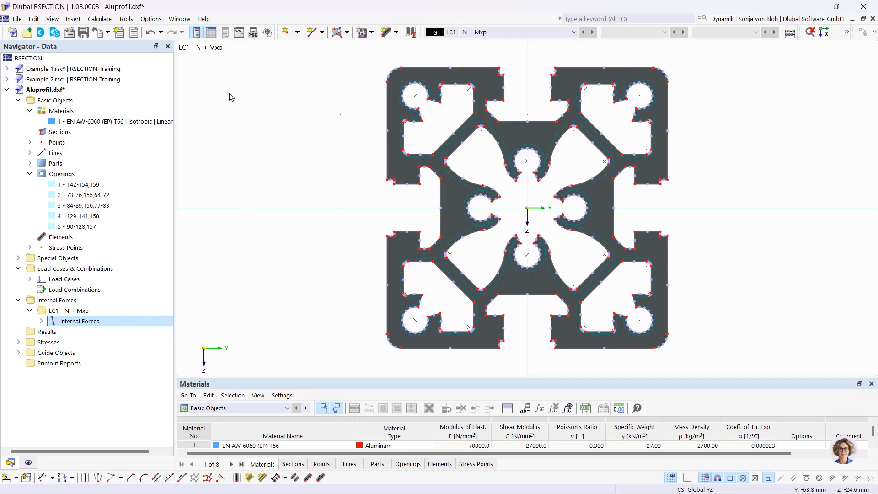
Calculate all results and display the total normal, total shear and von Mises equivalent stresses in turn.
left_click(99, 18)
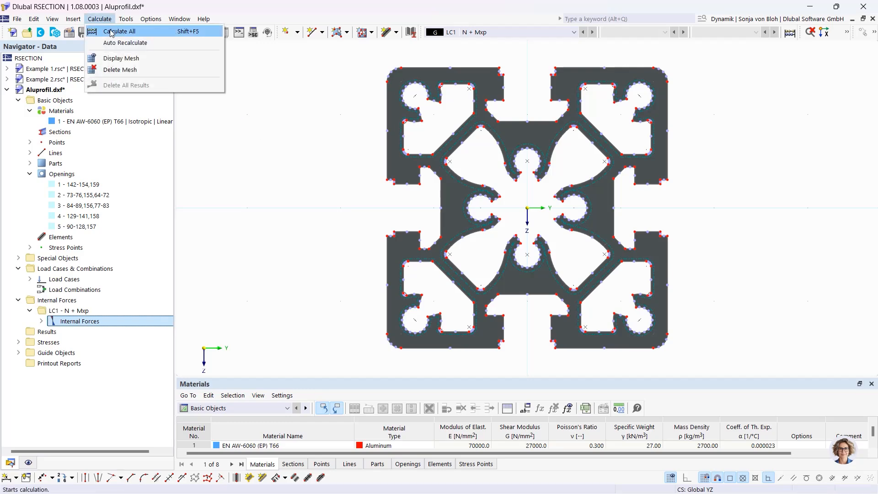
left_click(118, 30)
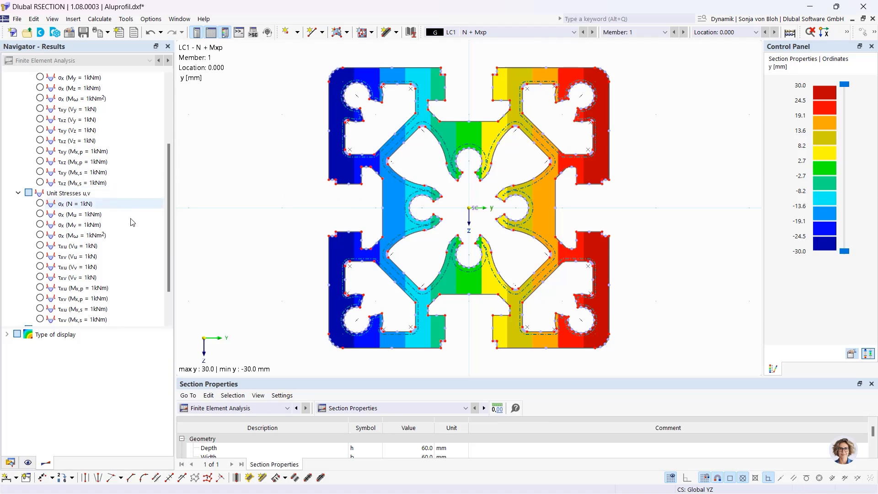
left_click_drag(168, 218, 168, 242)
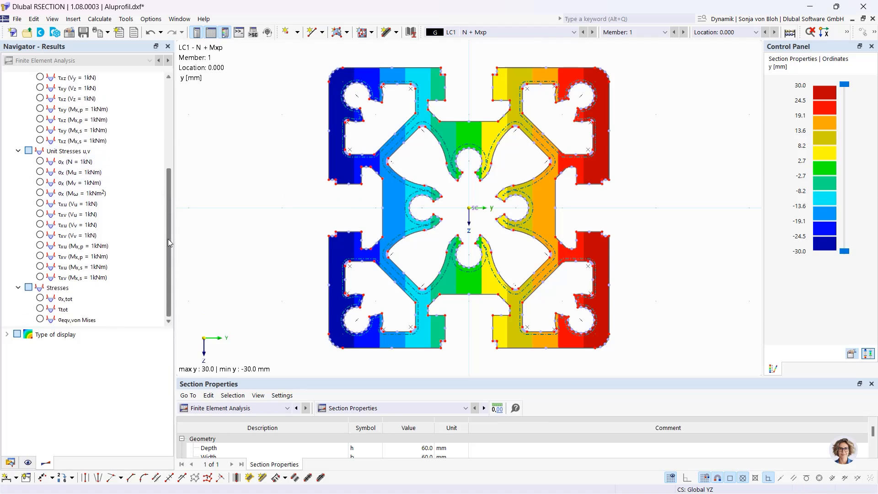
left_click(40, 298)
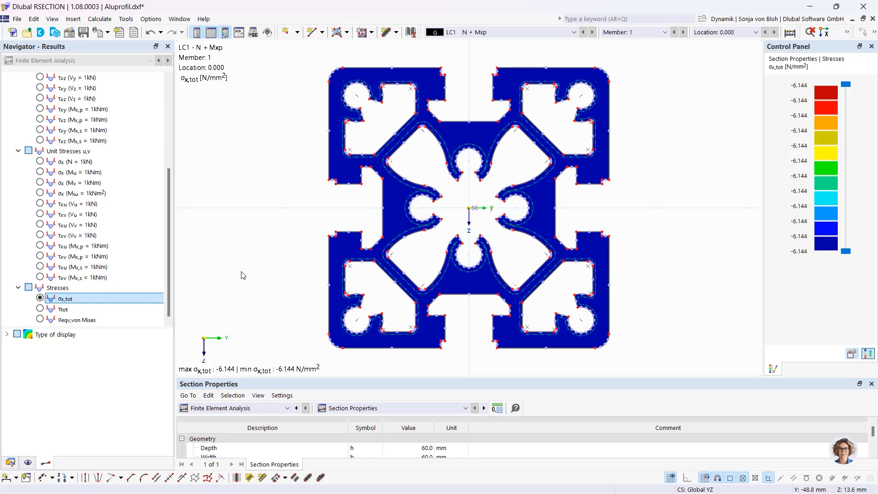
left_click(40, 309)
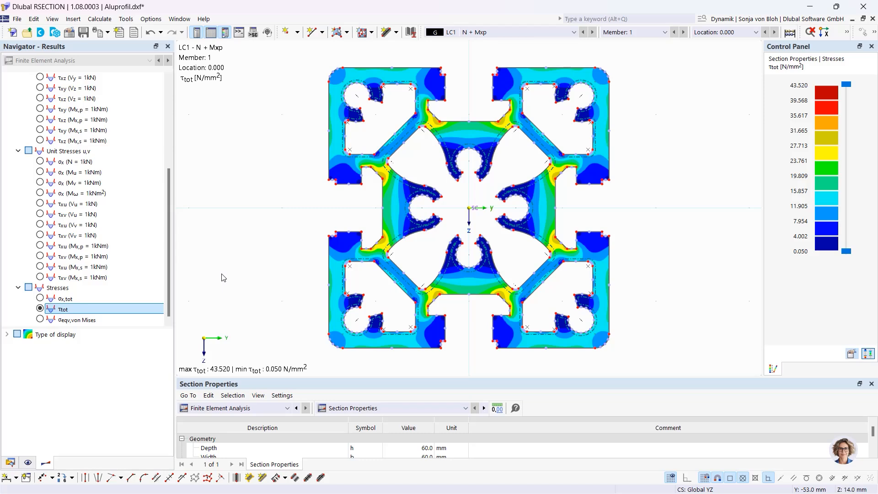
left_click(40, 319)
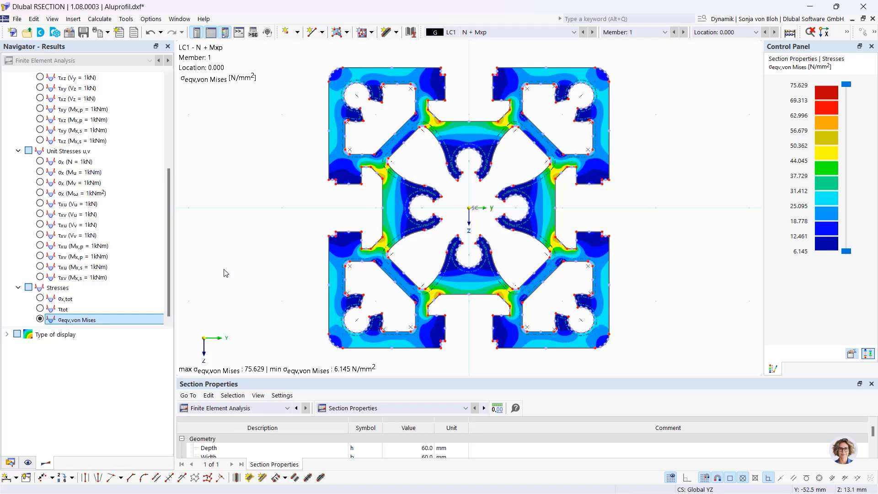
Create a printout report excluding the unit normal and unit shear stresses, both general and by material, and show it.
left_click(9, 462)
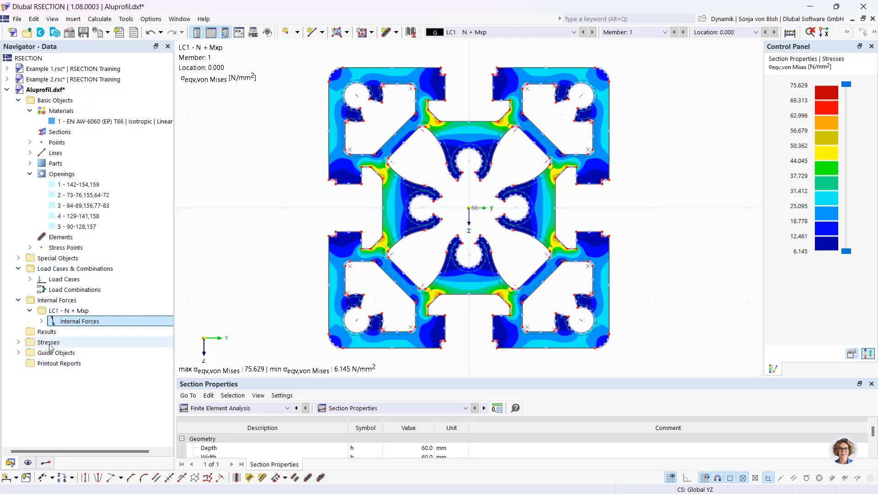
right_click(58, 364)
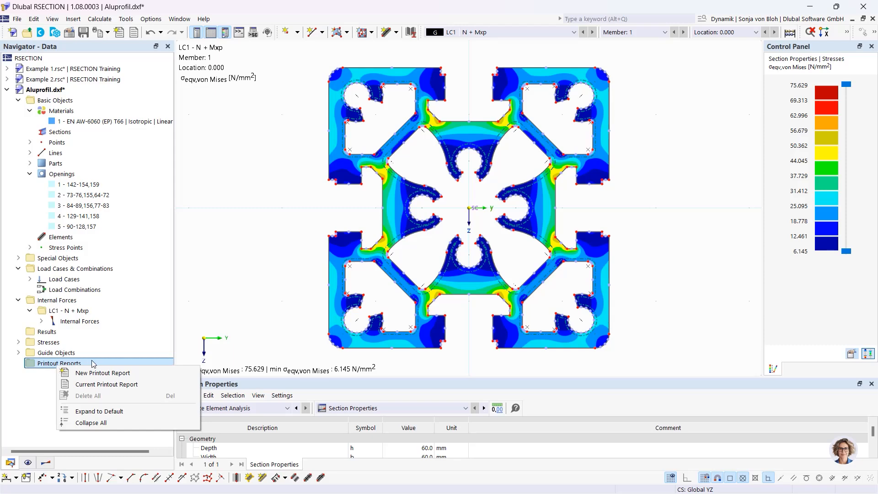
left_click(100, 373)
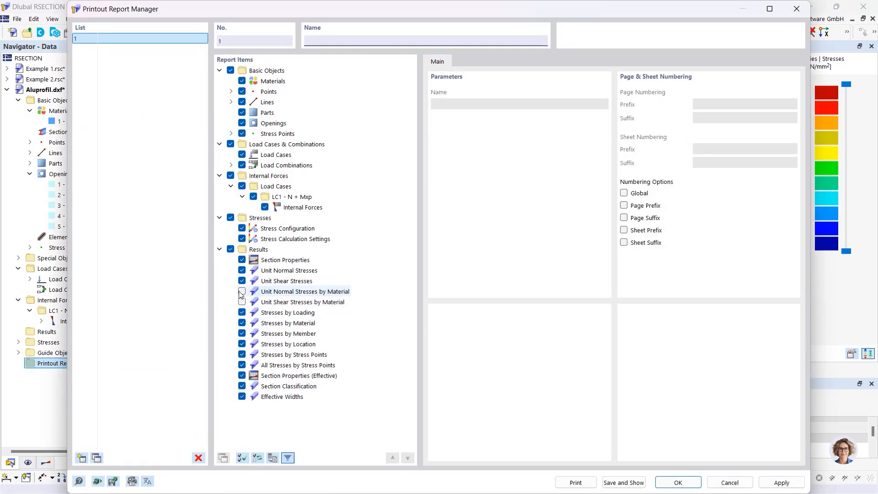
left_click(241, 270)
left_click(242, 281)
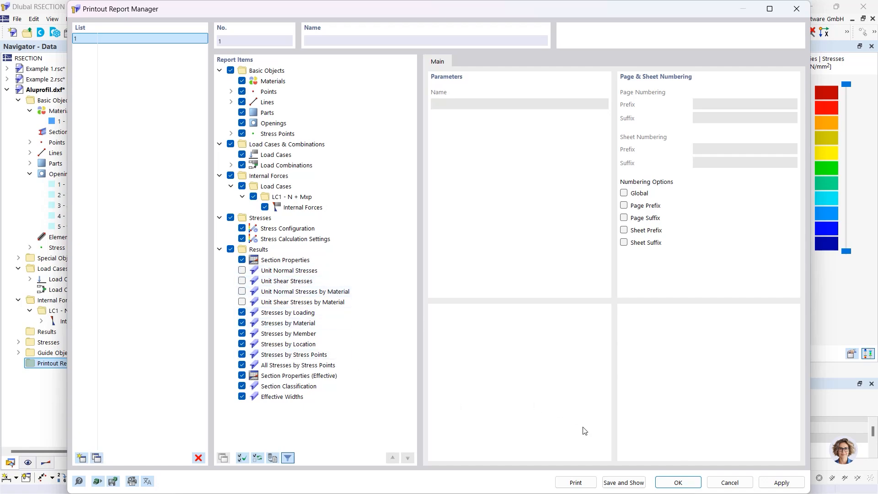
left_click(623, 482)
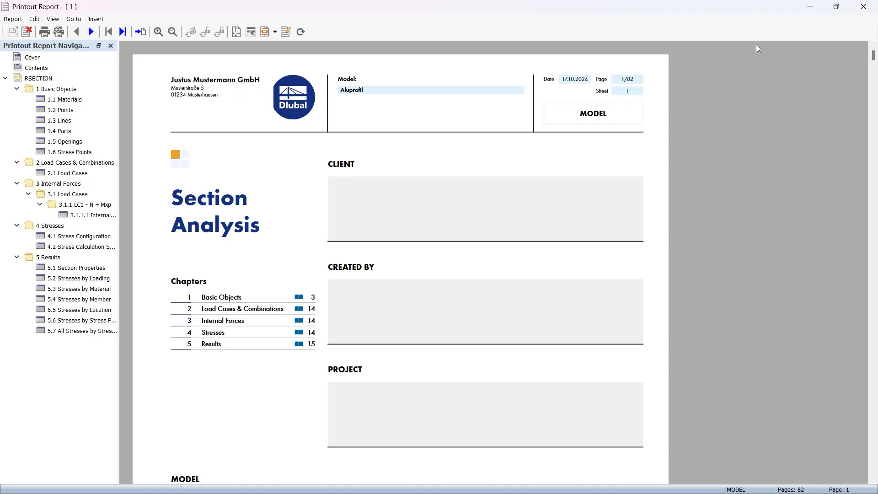
left_click(814, 7)
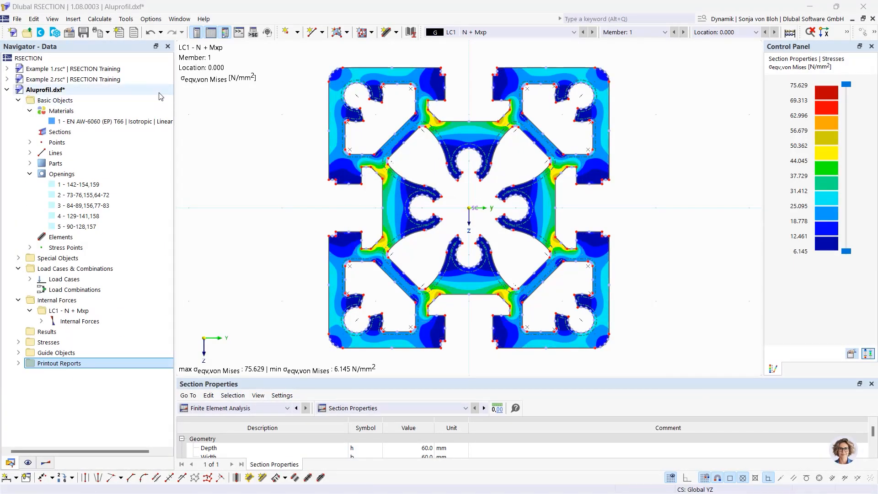
Add the current von Mises stress graphic to printout report 1, view its page and close the report.
left_click(109, 33)
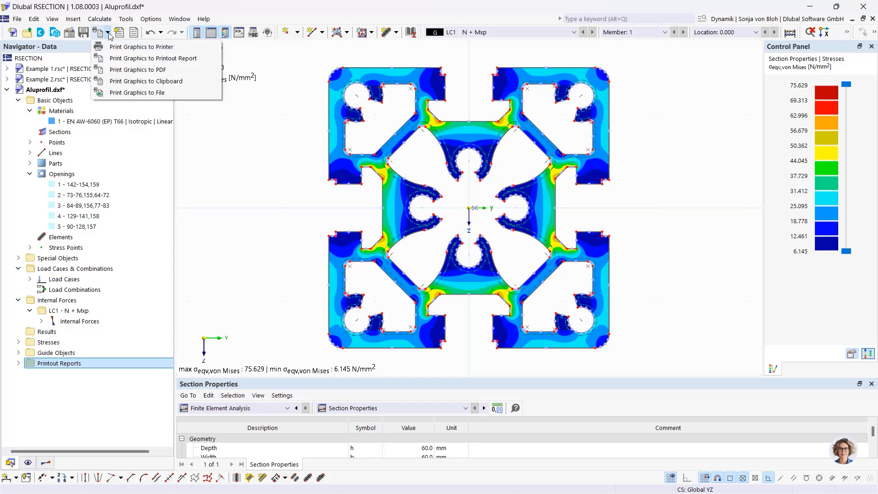
left_click(122, 58)
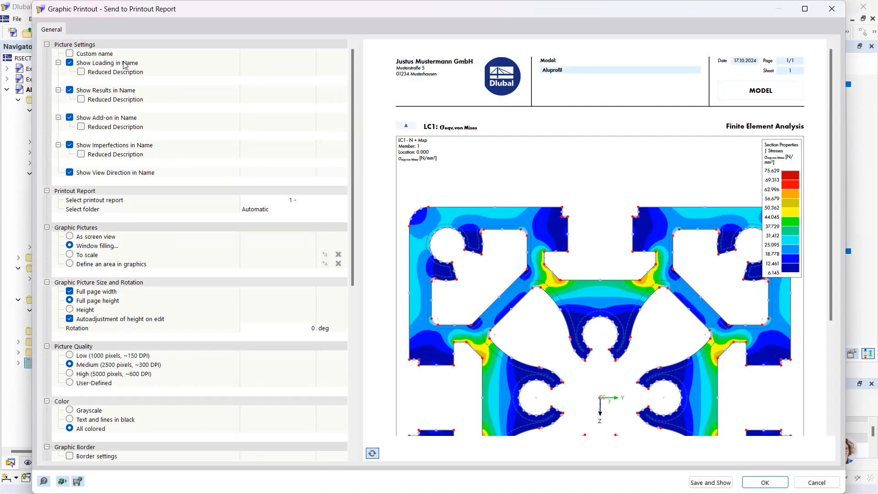
left_click(710, 482)
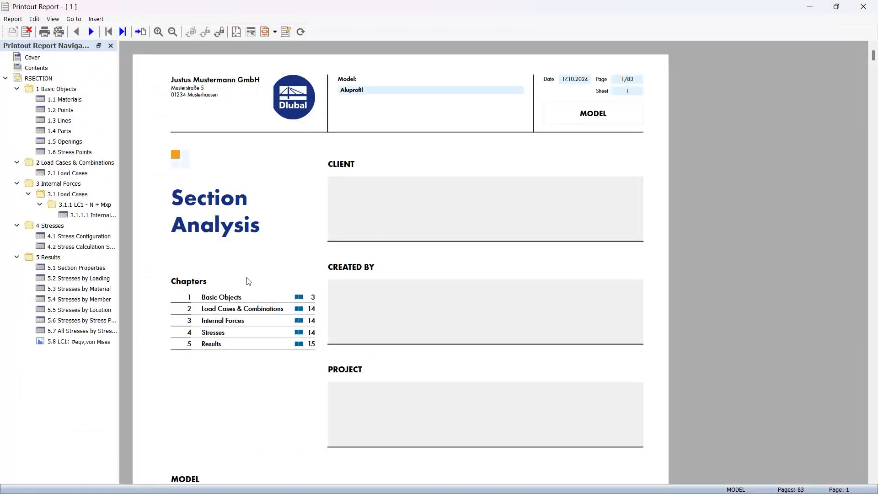
left_click(77, 342)
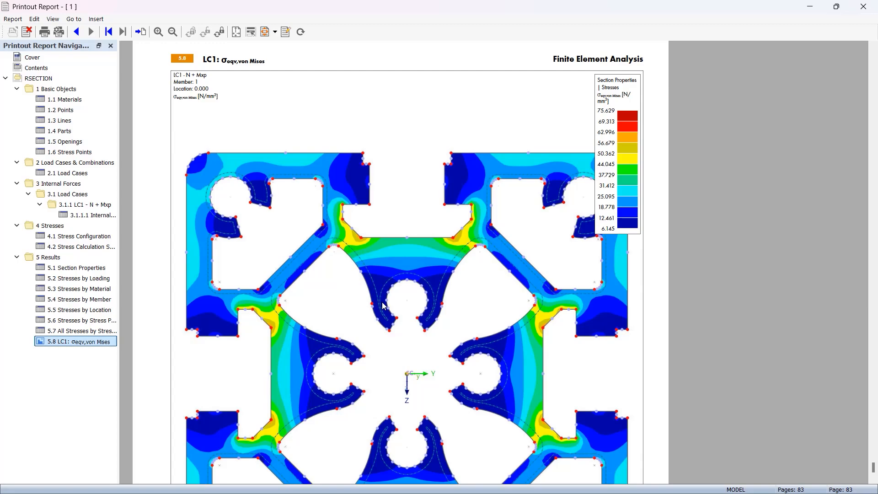
left_click(862, 7)
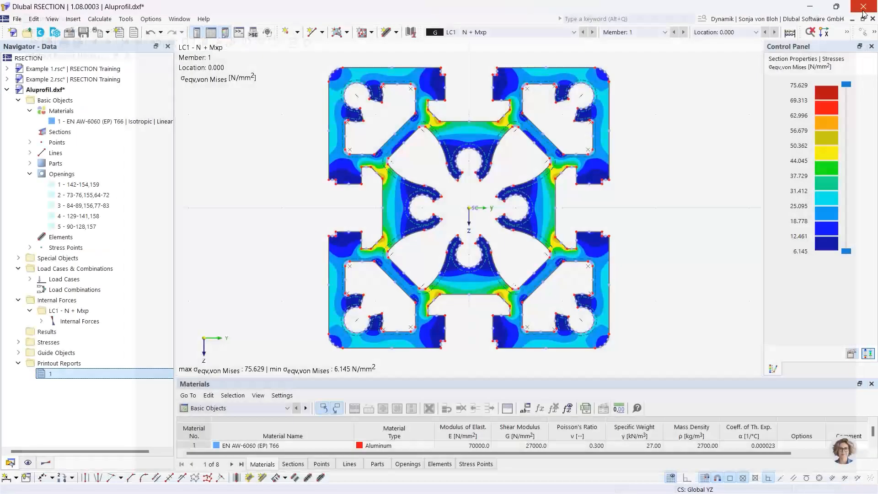
Create a new finite element analysis model named Hybrid in the RSECTION Training series.
left_click(17, 34)
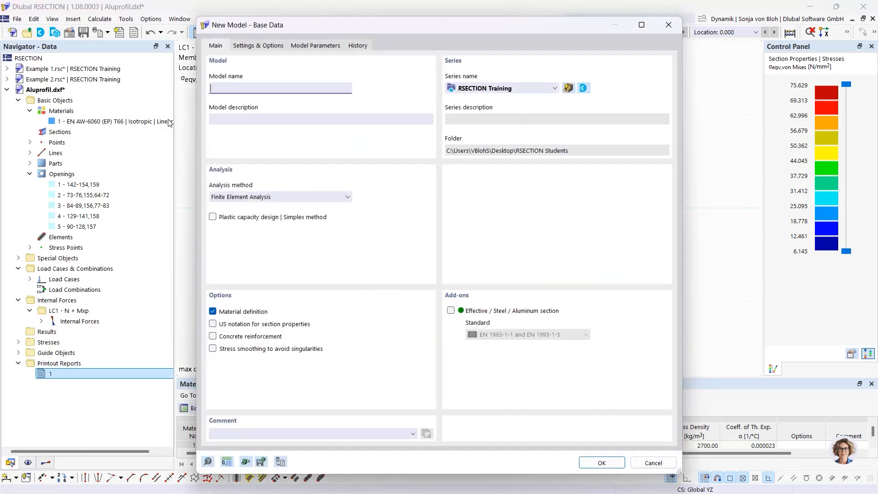
type("Hybrid")
left_click(587, 464)
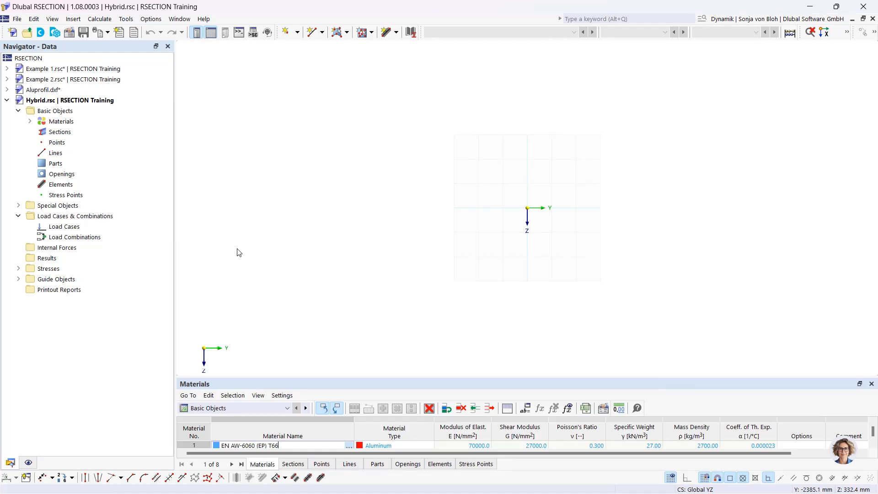
Replace material 1 with concrete C40/50 from the European Union standard EN 1992-1-1:2004/A1:2014 in the material library.
left_click(30, 121)
double_click(69, 133)
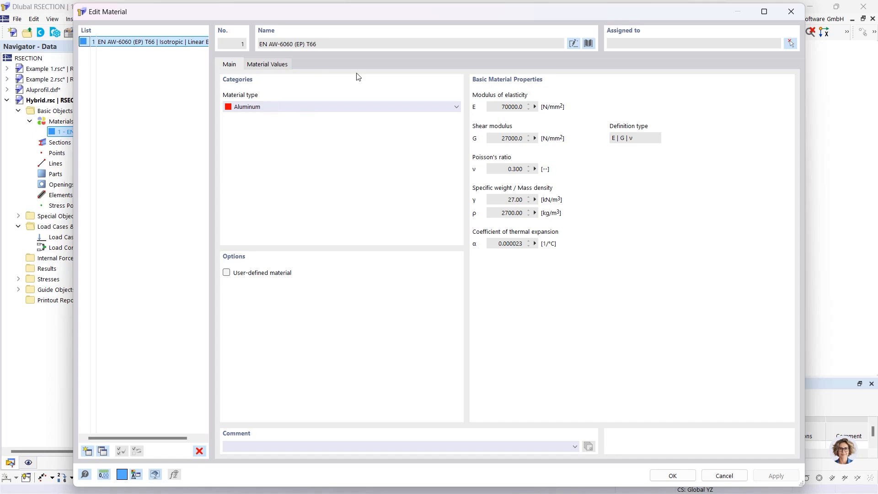
left_click(588, 43)
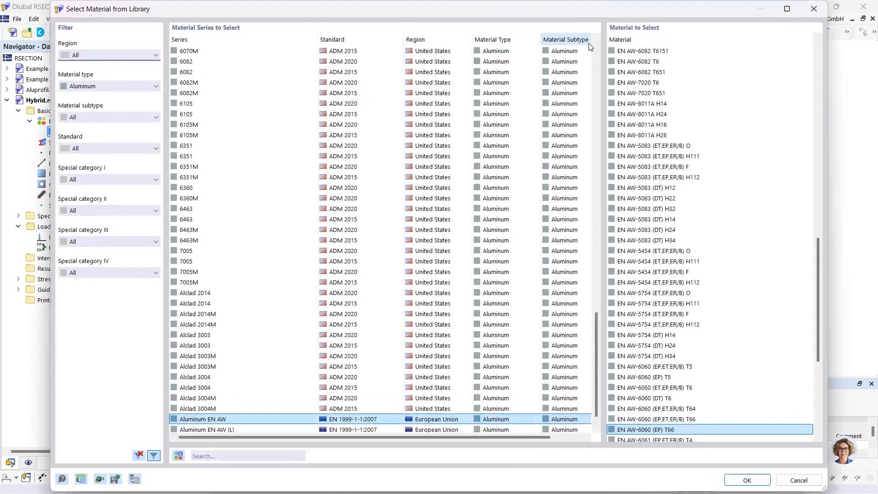
left_click(111, 85)
left_click(100, 95)
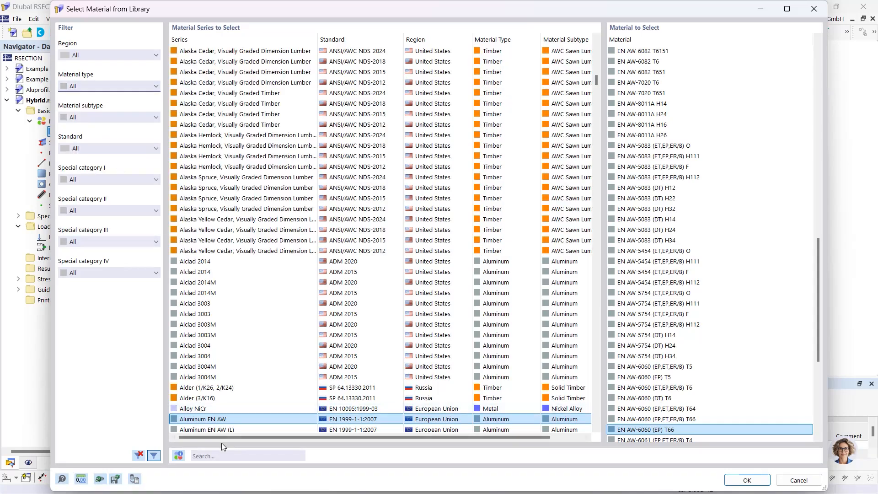
left_click(223, 459)
type("C40")
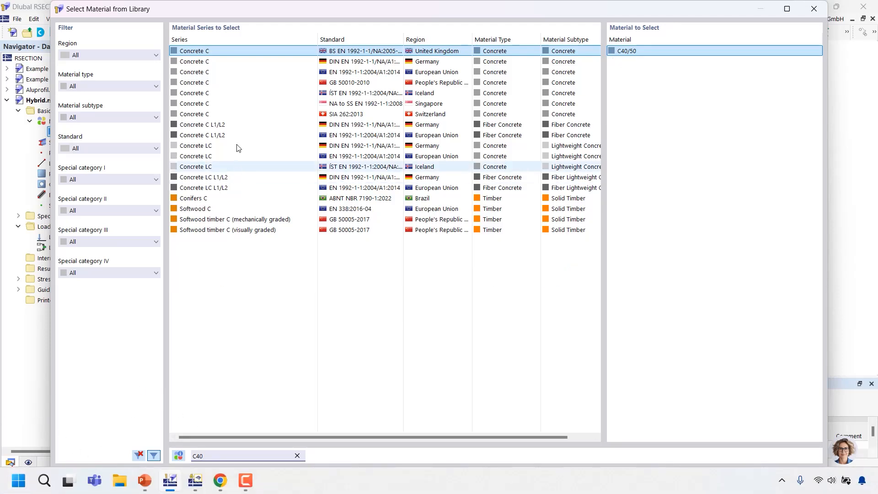
left_click(361, 72)
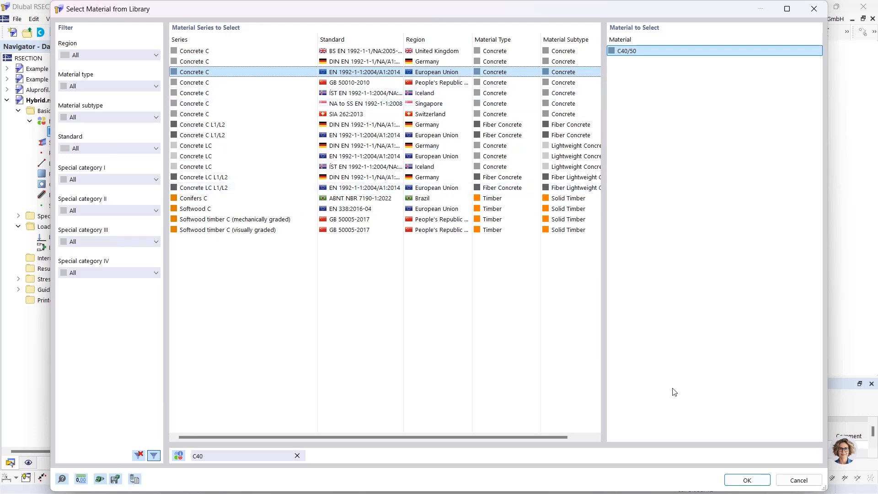
left_click(747, 480)
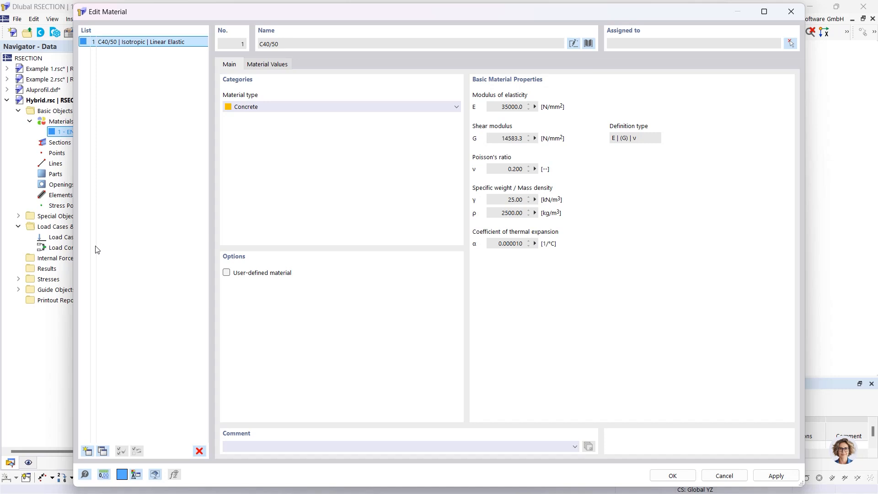
Add steel S235 to EN 1993-1-1:2005-05 from the library as material 2 and save the material definitions.
left_click(87, 451)
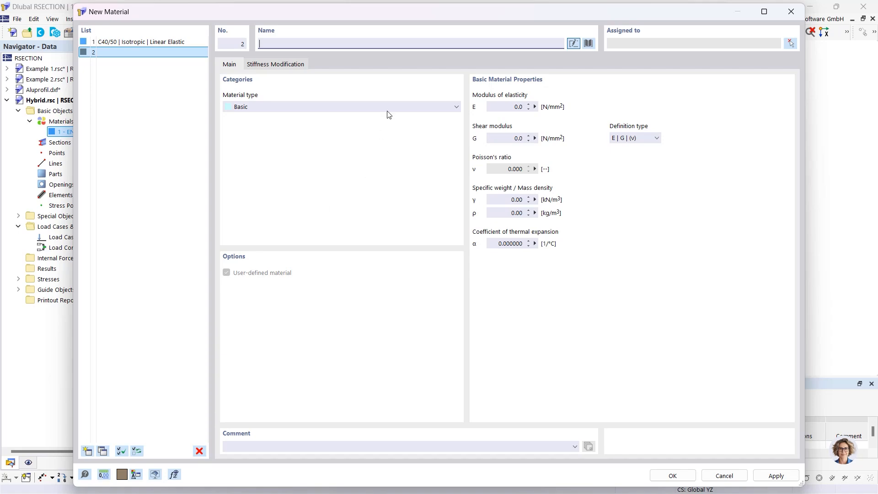
left_click(588, 43)
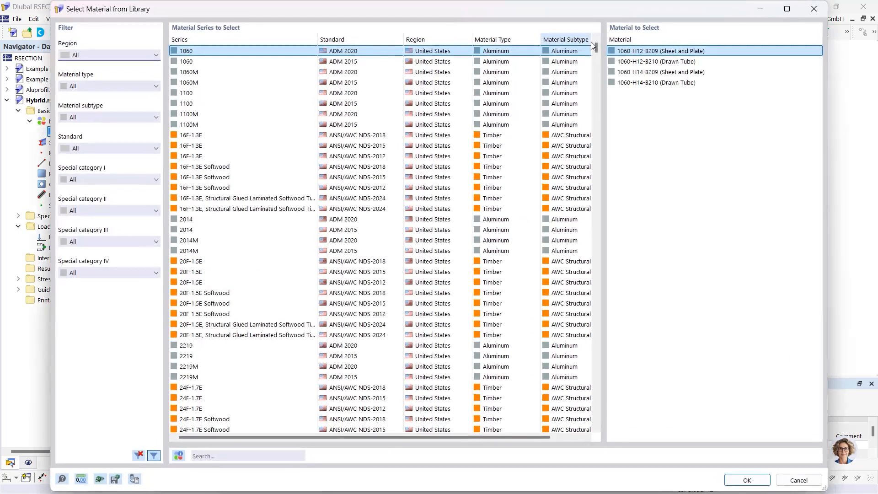
left_click(206, 455)
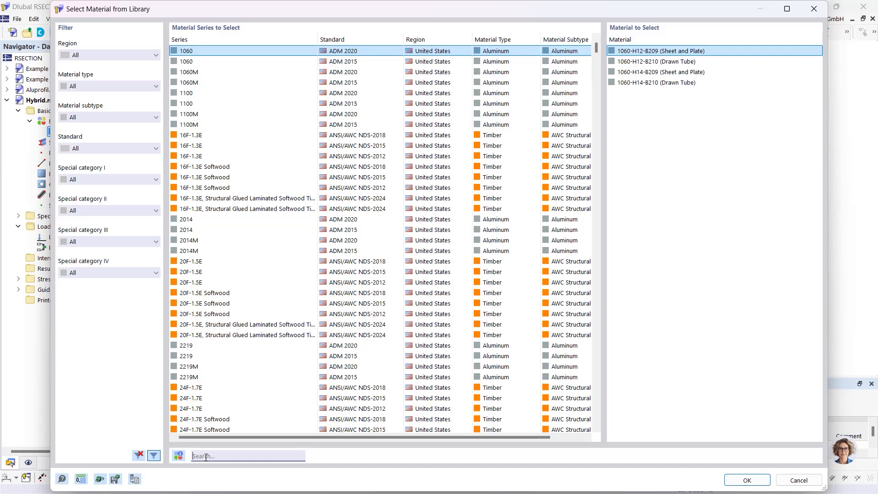
type("S235")
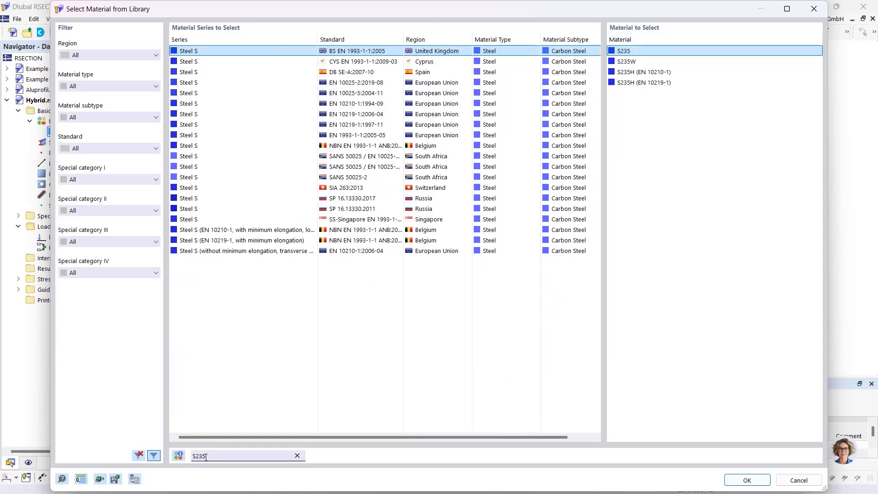
left_click(382, 137)
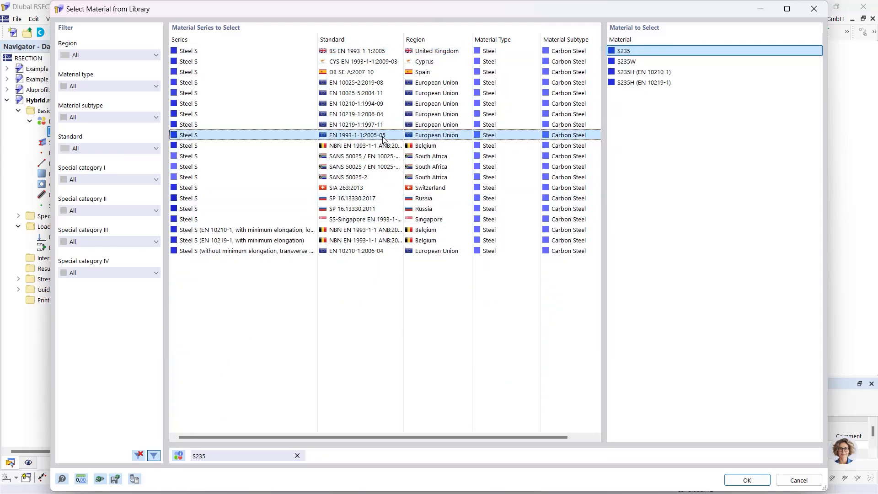
left_click(736, 484)
left_click(668, 477)
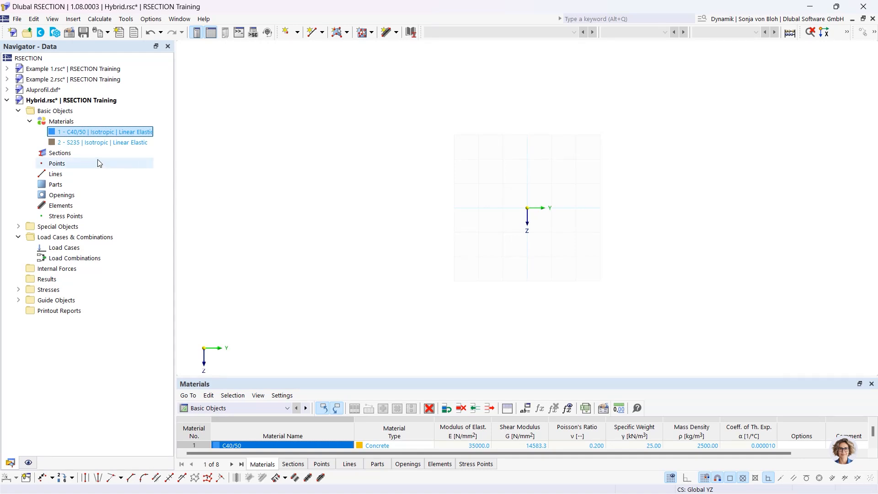
Create a massive rectangular section in C40/50 with width b 1000 mm and height h 200 mm.
right_click(75, 154)
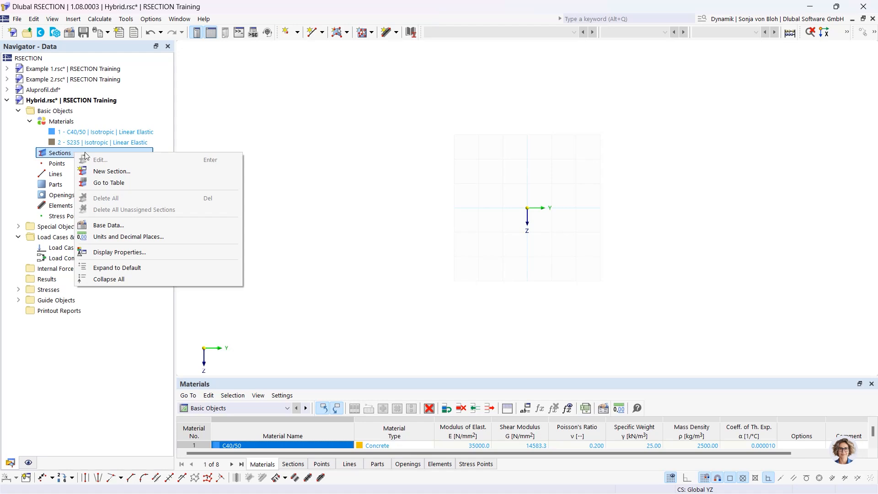
left_click(101, 172)
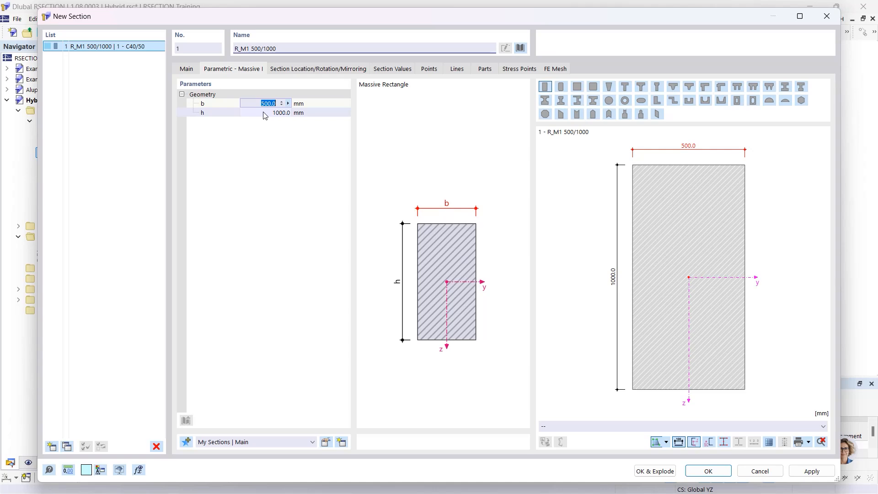
type("100")
left_click(265, 113)
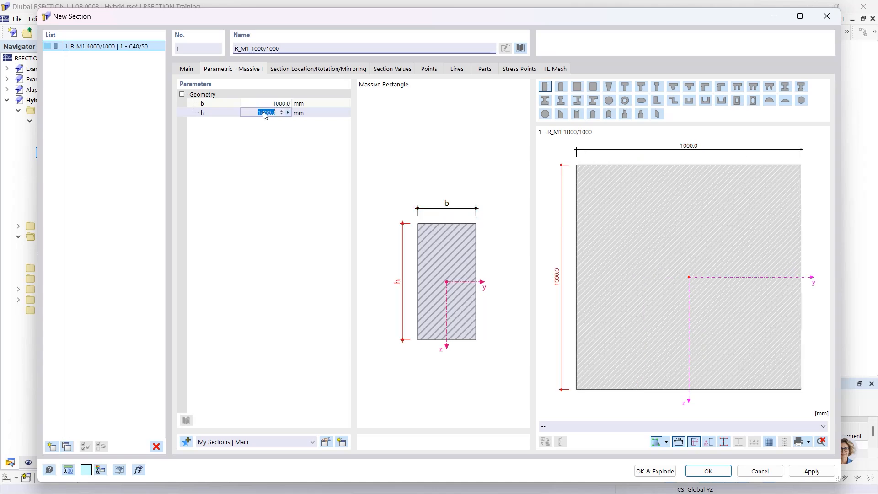
type("200")
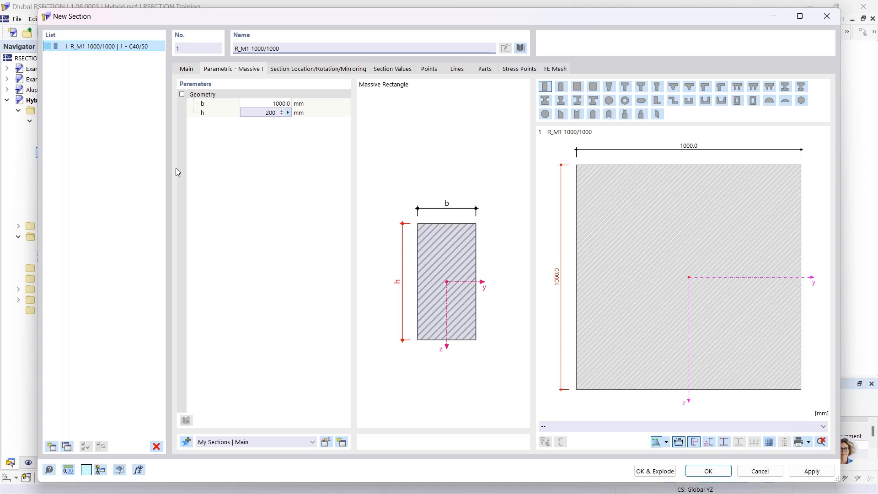
left_click(704, 471)
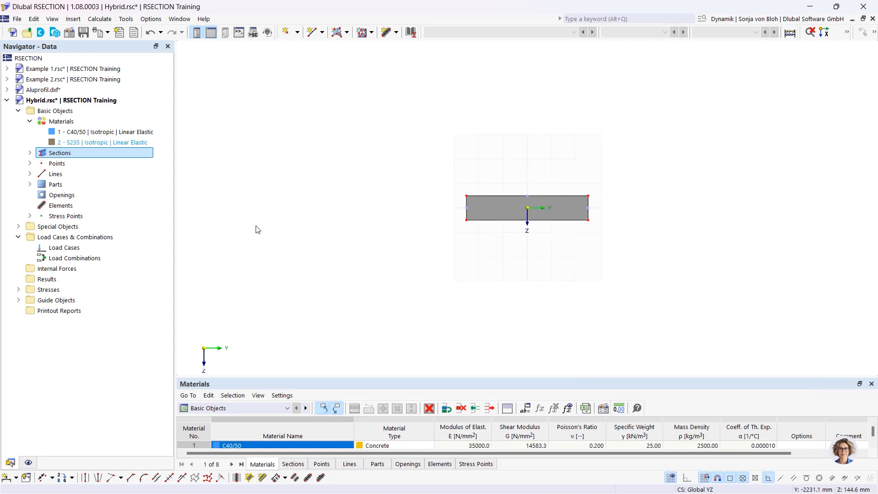
Create a new section from the standardized I-section library using HEB 400 (DIN 1025-2:1995-11) with material S235.
right_click(80, 157)
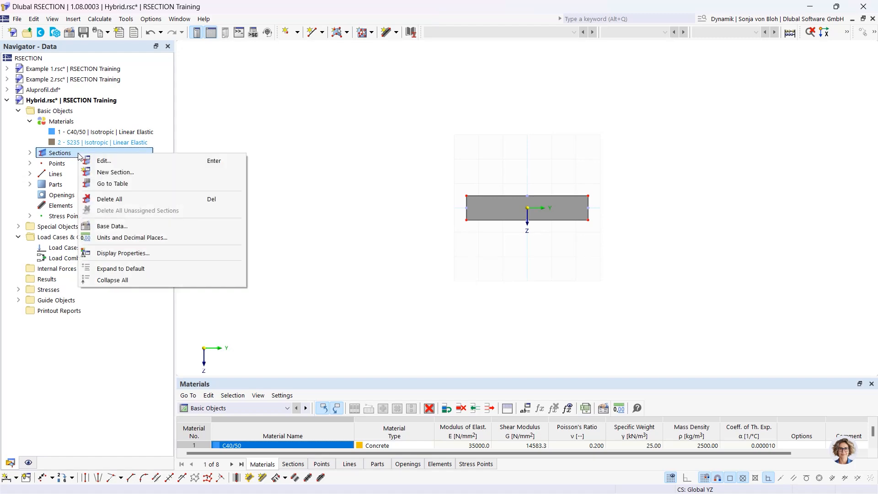
left_click(108, 172)
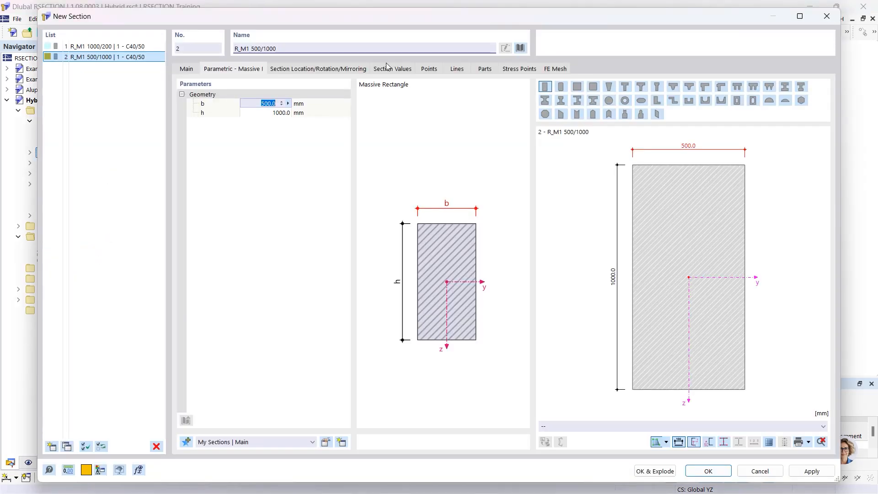
left_click(521, 47)
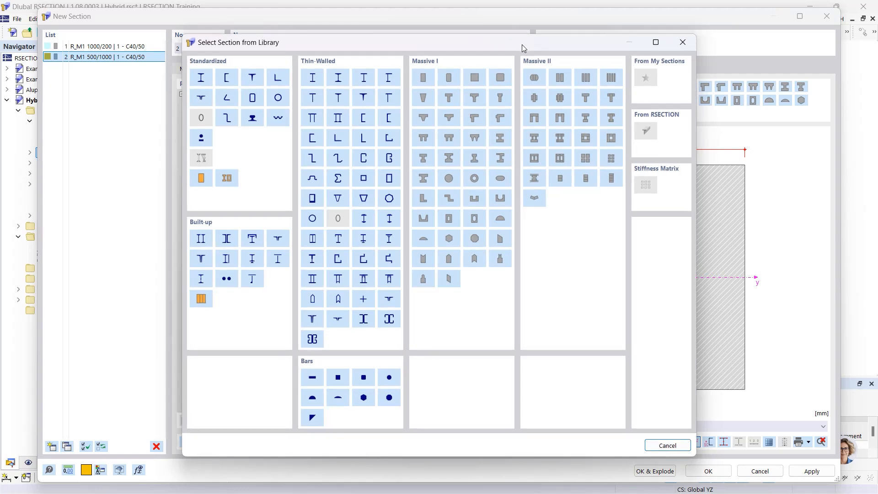
left_click(201, 78)
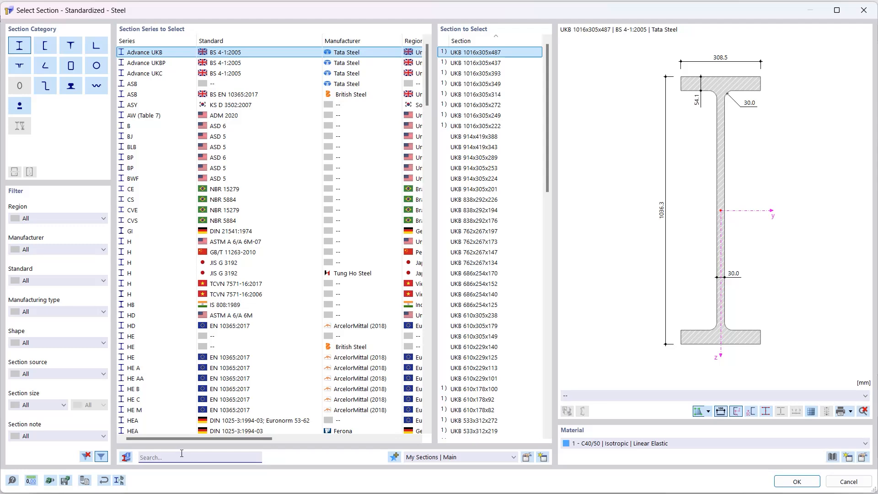
left_click(182, 457)
type("HEB")
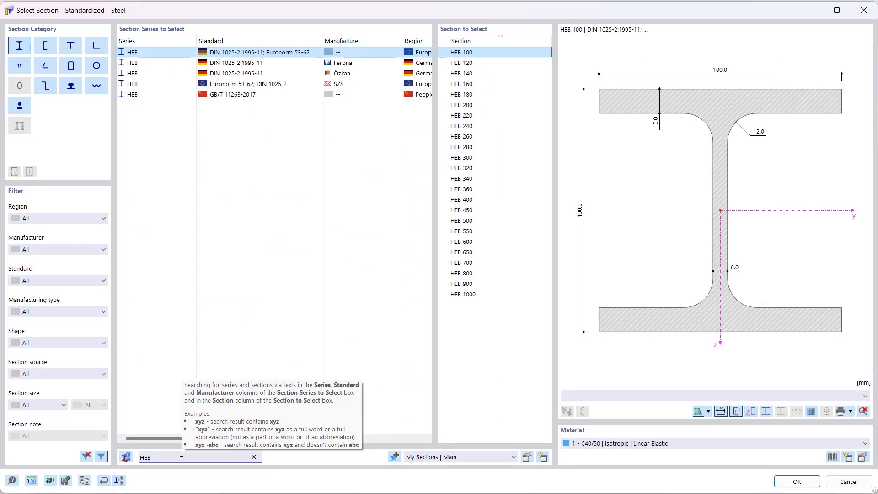
type(" 400")
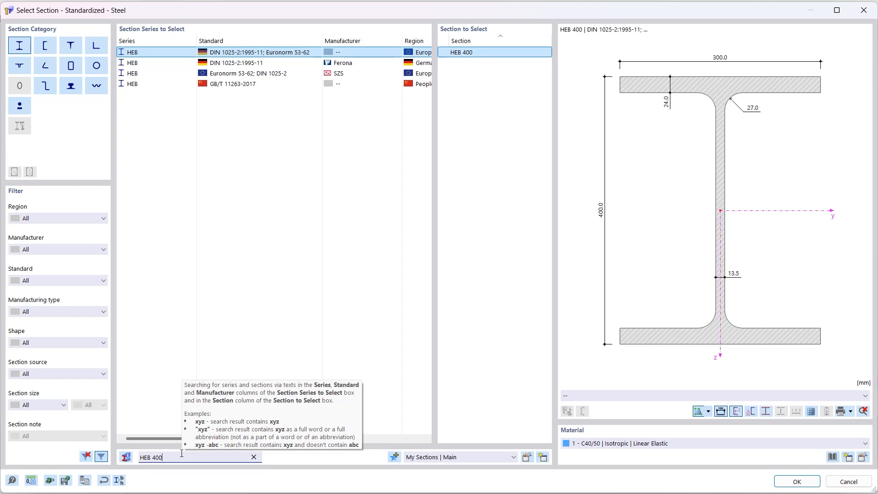
left_click(598, 444)
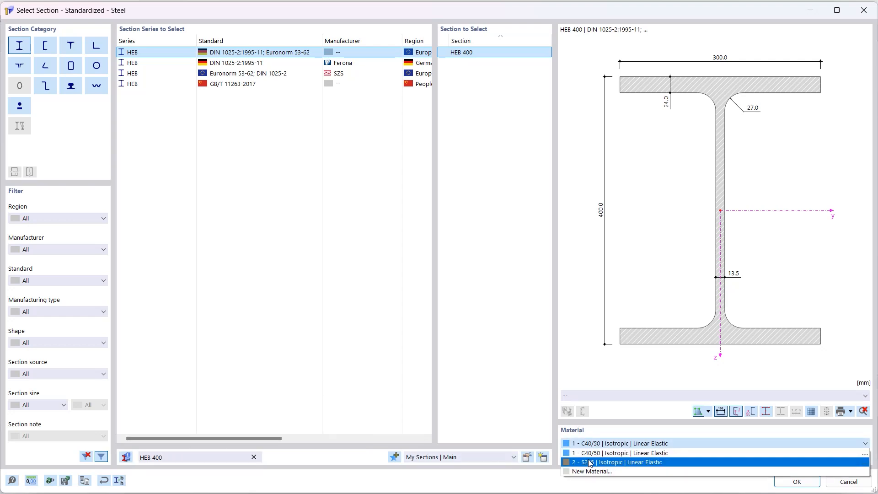
left_click(590, 462)
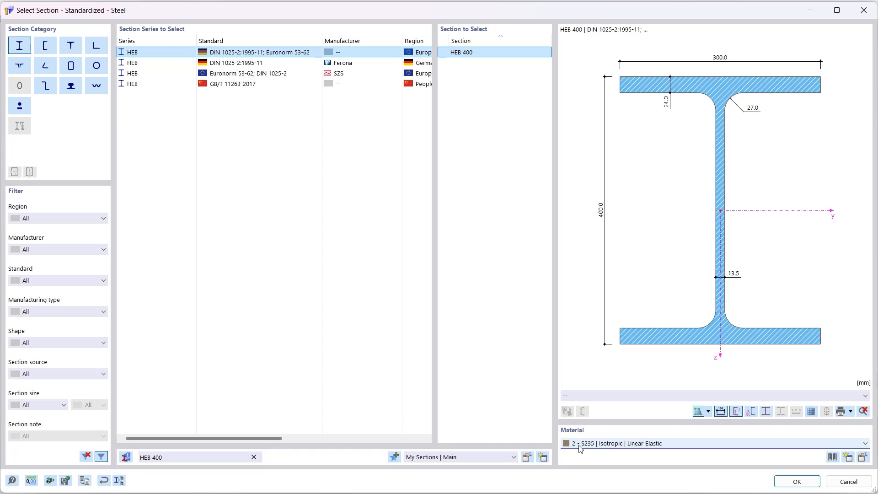
left_click(787, 479)
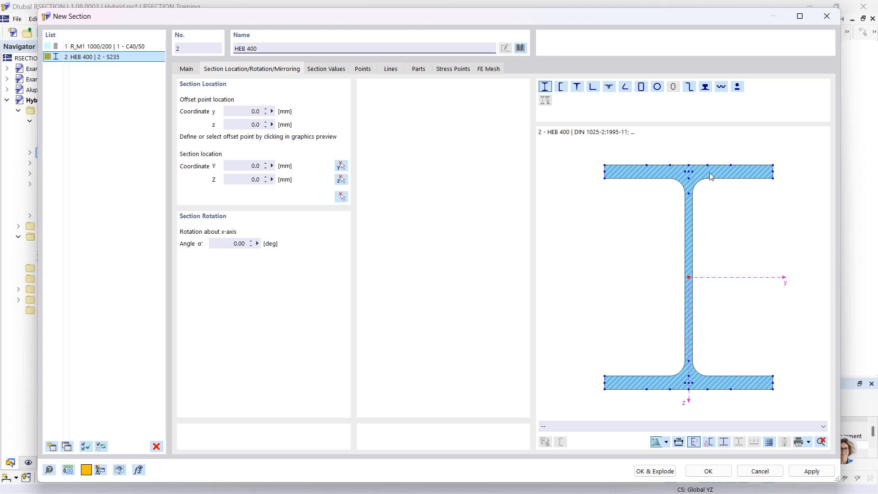
Attach the HEB 400 by its top flange midpoint to the concrete rectangle's bottom midpoint at Y 0, Z 100 mm and save the section.
left_click(689, 165)
left_click(341, 197)
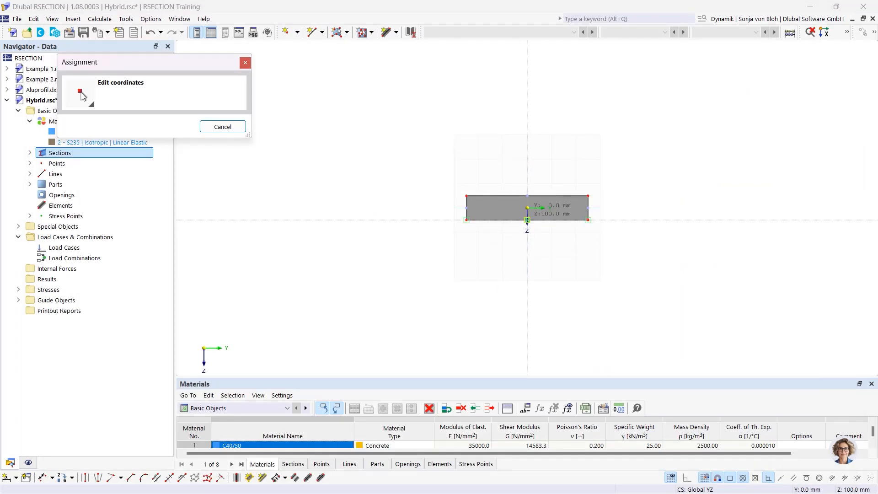
left_click(526, 219)
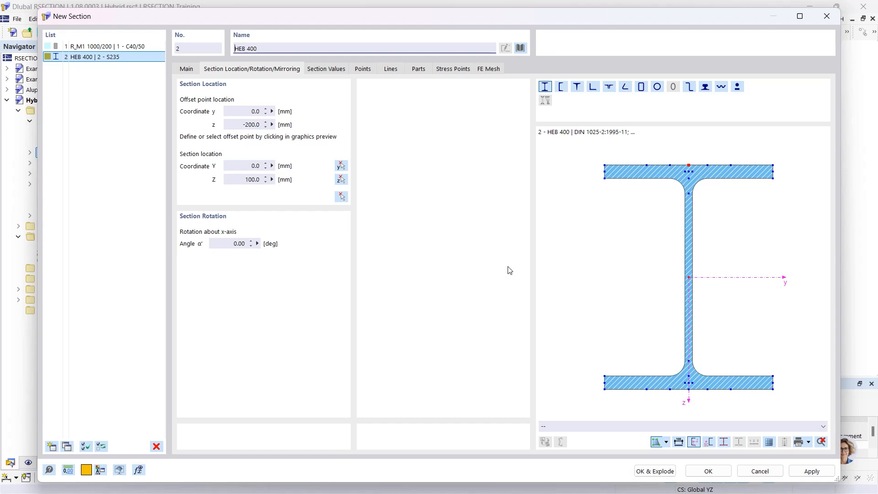
left_click(708, 471)
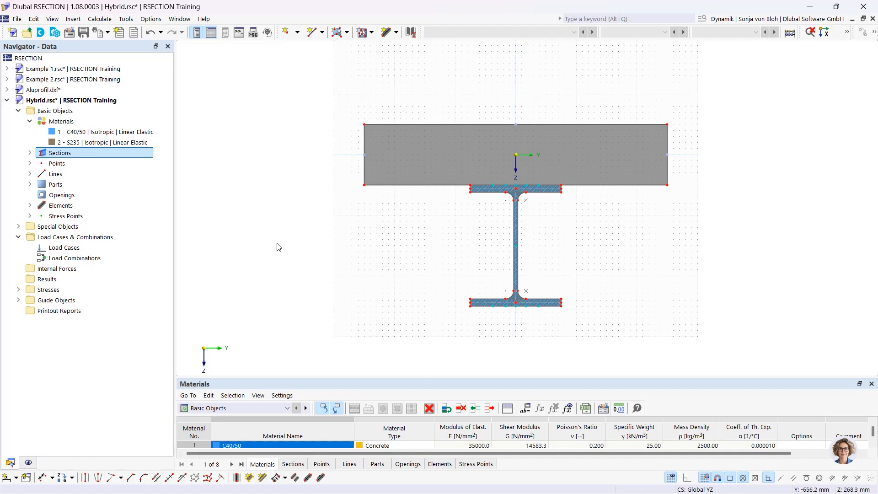
Create a new permanent load case named M.
right_click(73, 247)
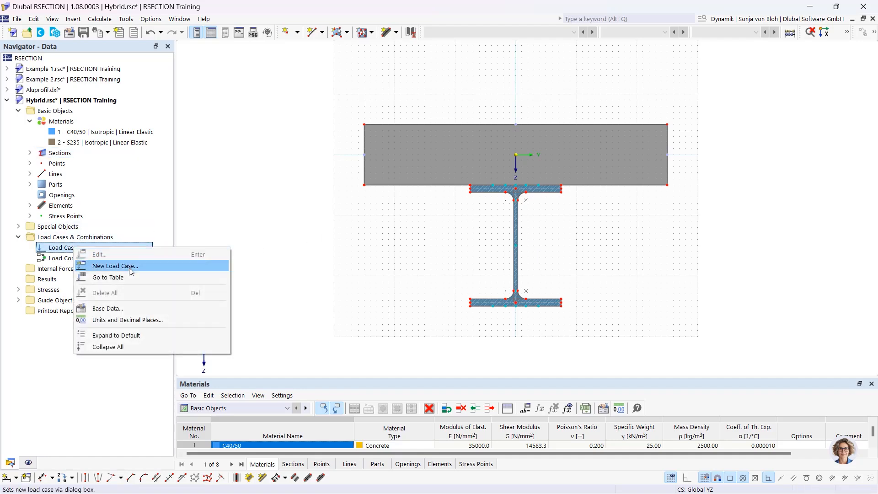
left_click(131, 271)
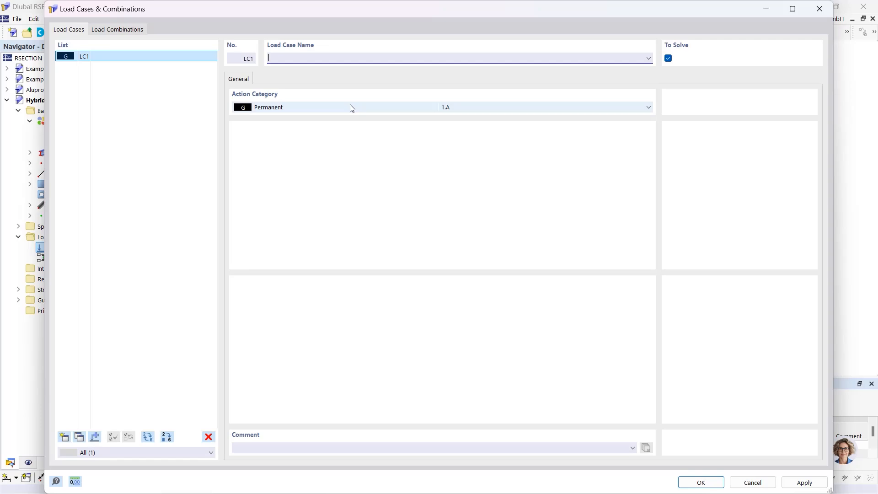
type("M")
left_click(693, 483)
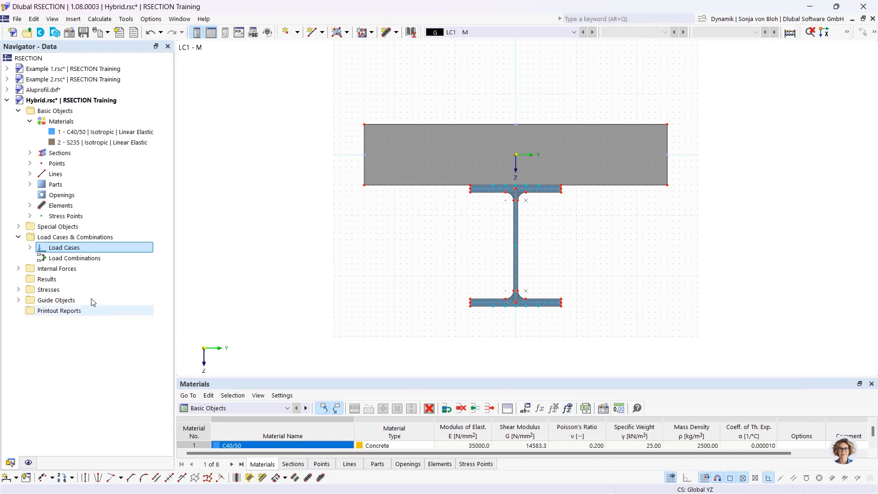
Define internal forces for load case M with a bending moment My of 100 kNm.
left_click(18, 268)
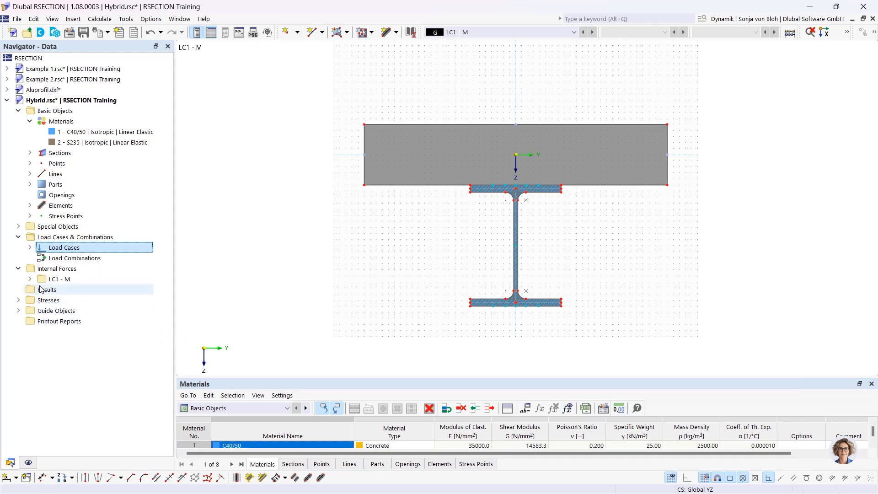
left_click(30, 279)
double_click(78, 289)
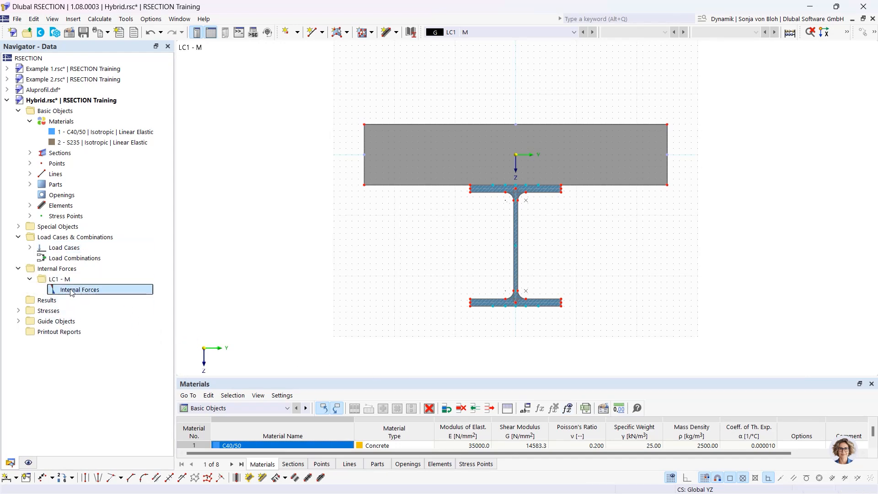
double_click(394, 300)
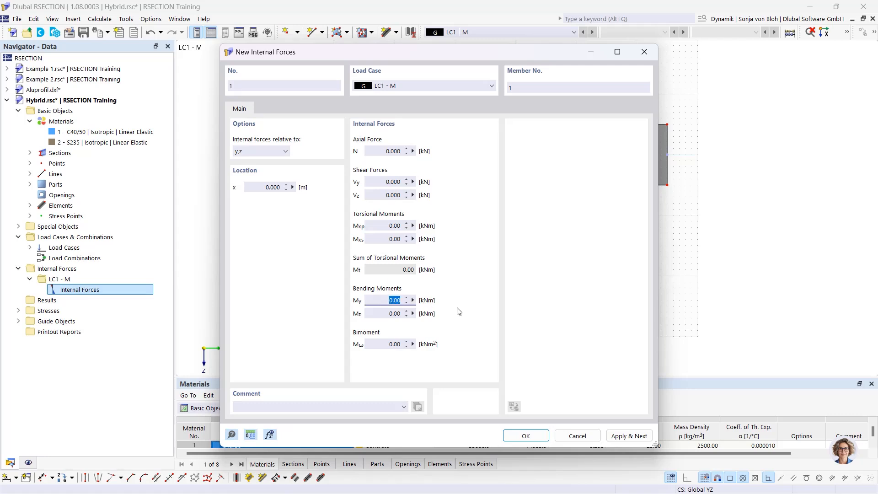
type("100")
left_click(526, 436)
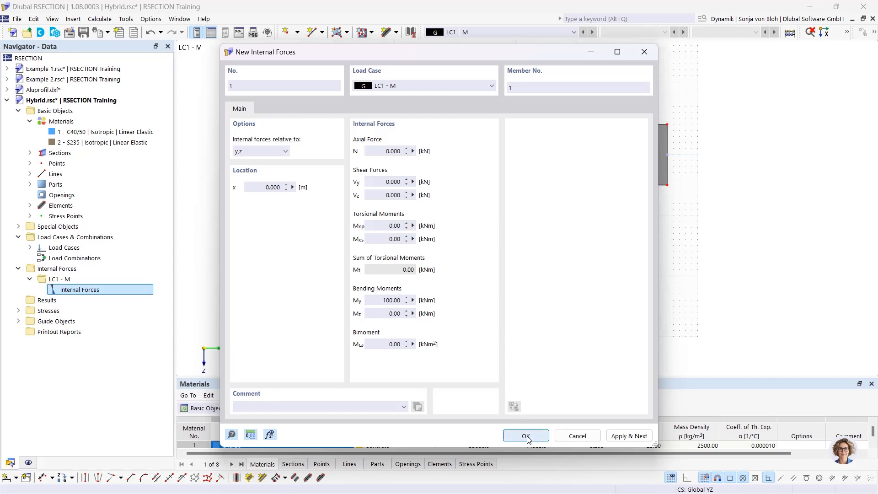
Calculate the section, display the total normal stress σx,tot and enlarge the section properties table.
left_click(102, 21)
left_click(106, 30)
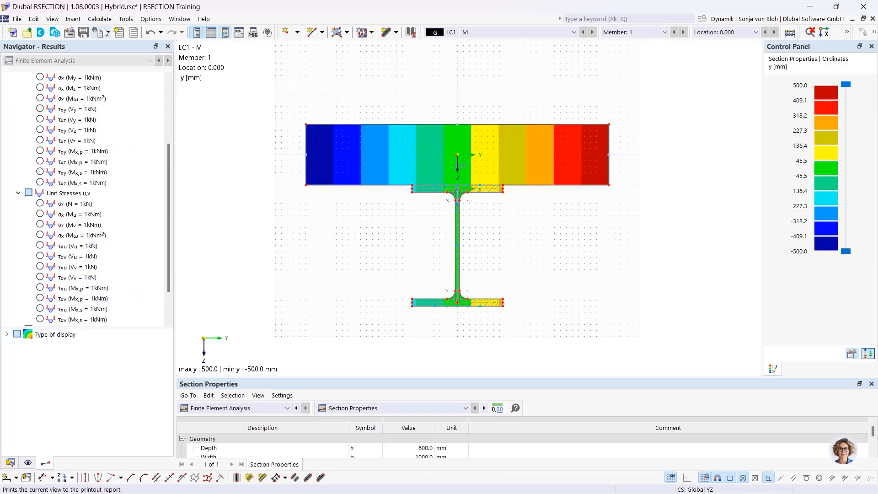
scroll(169, 228, "down", 2)
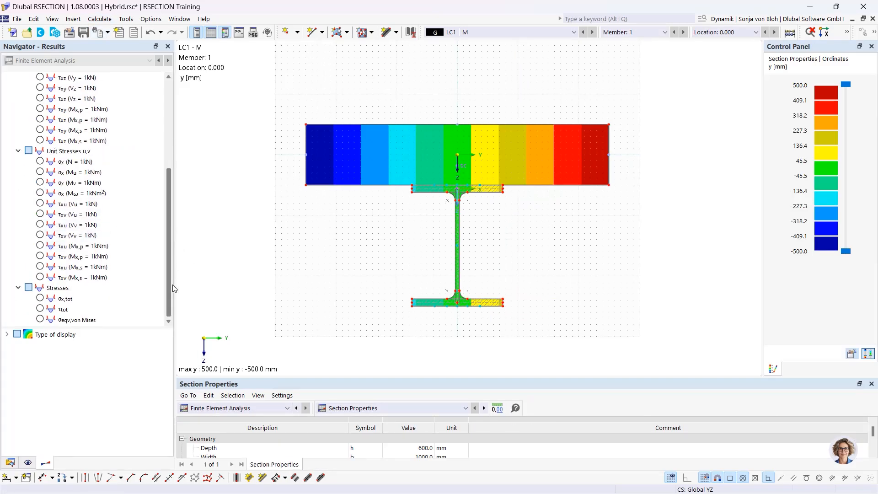
left_click(39, 298)
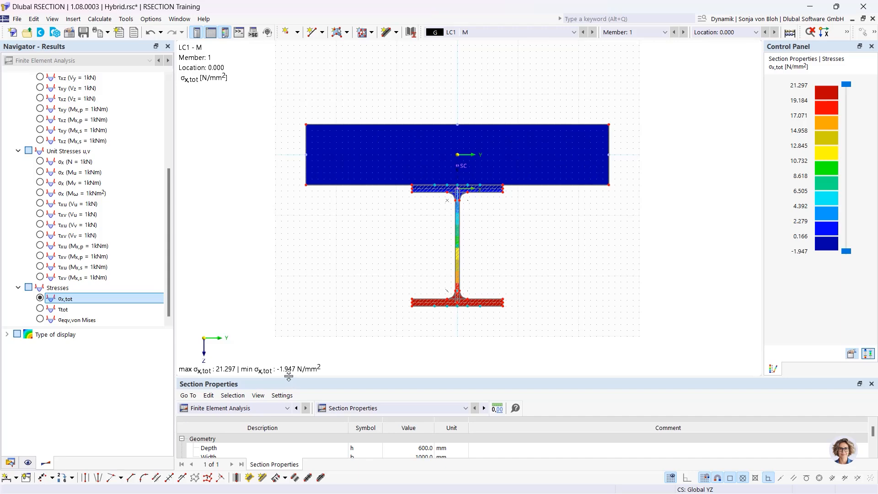
left_click_drag(289, 375, 288, 307)
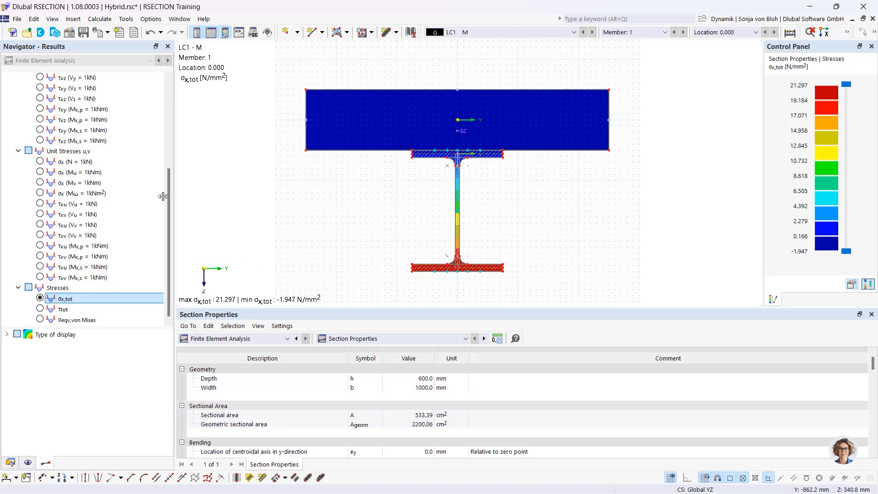
Save the Hybrid model, switch to RFEM and create a new section there from the RSECTION model Hybrid with its hybrid material assignment.
left_click(83, 32)
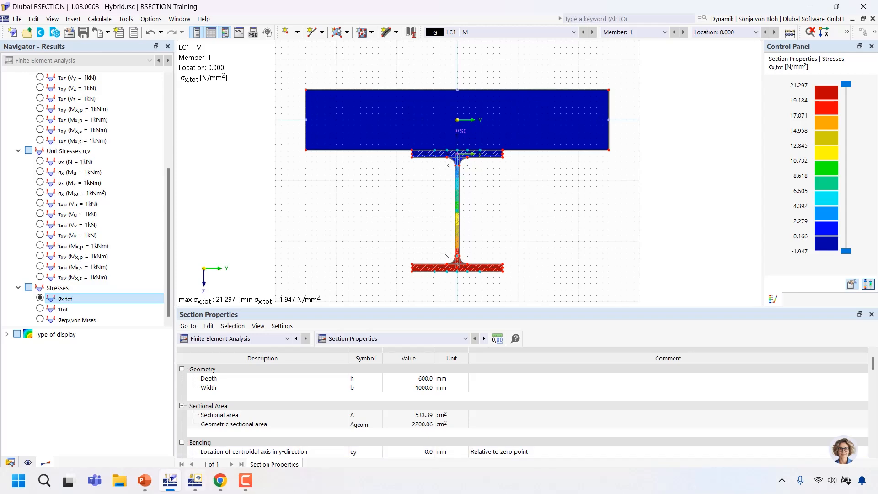
left_click(196, 481)
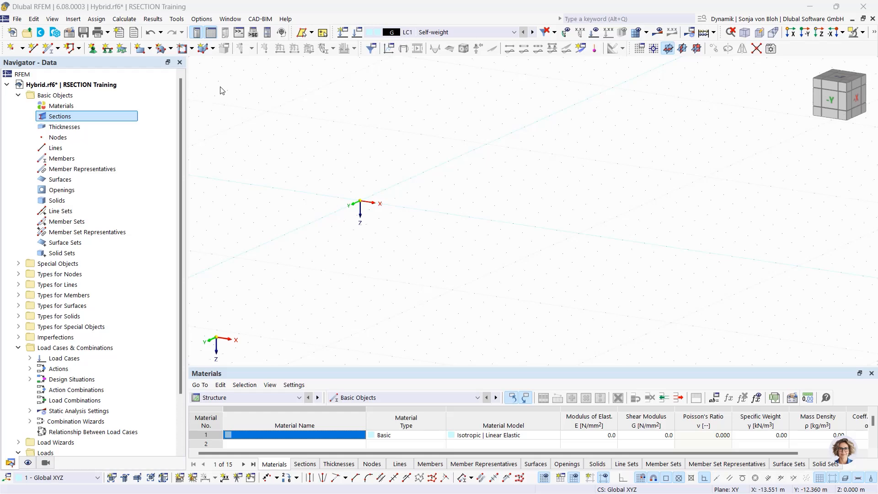
right_click(63, 118)
left_click(75, 121)
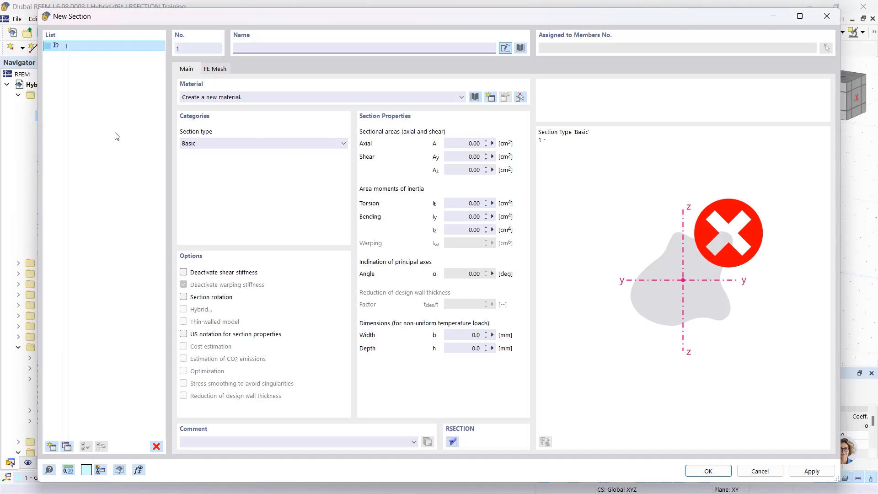
left_click(520, 48)
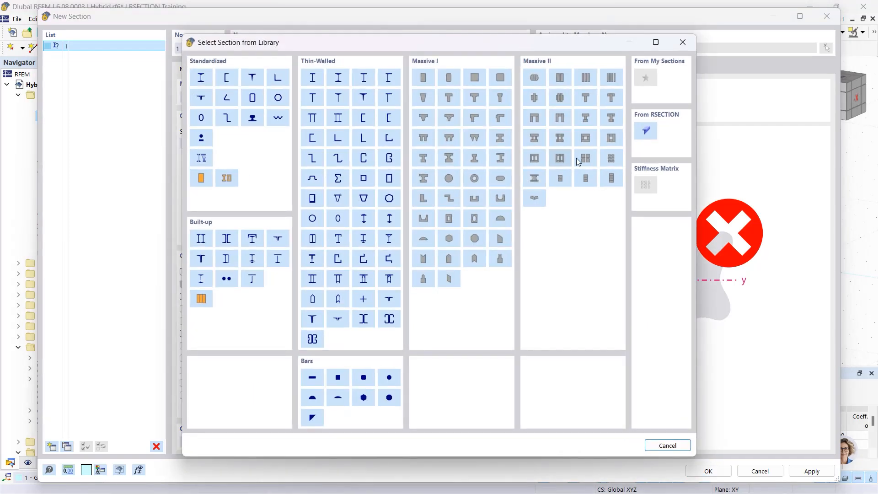
left_click(643, 132)
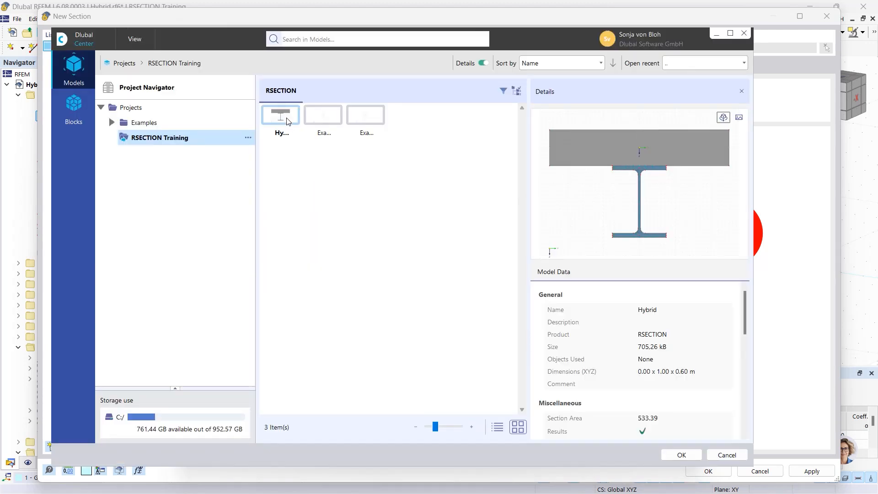
left_click(680, 454)
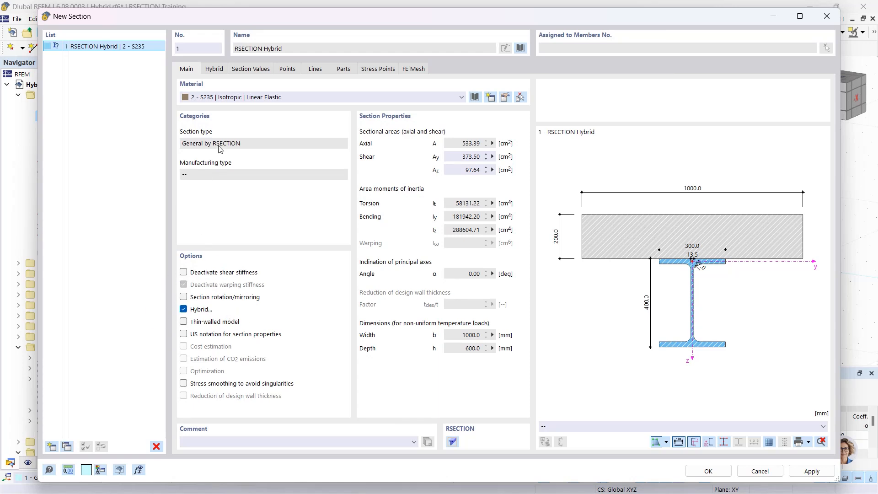
left_click(214, 69)
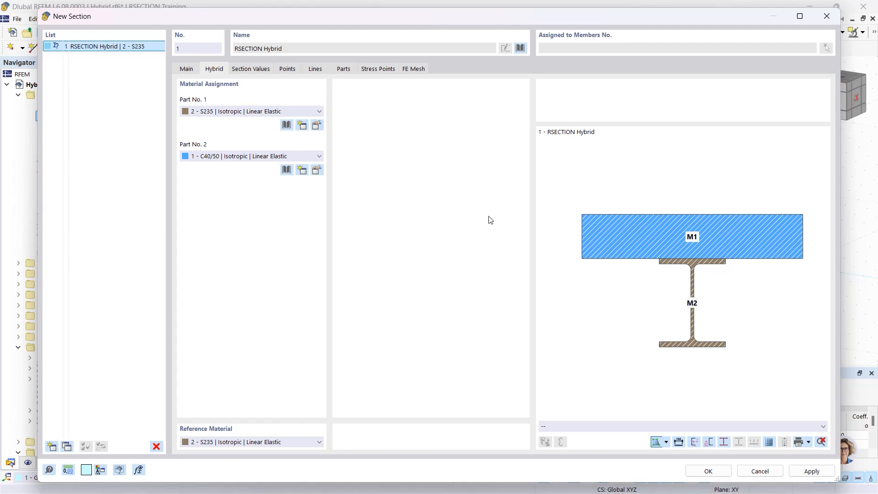
left_click(708, 471)
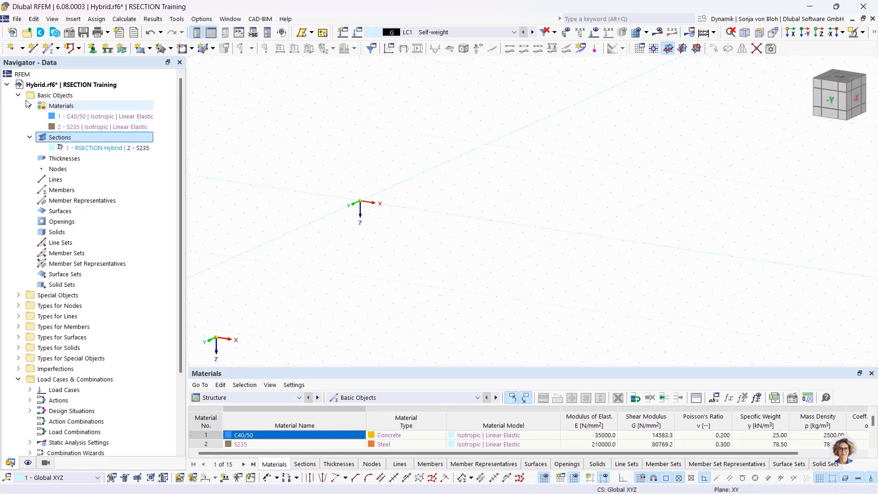
Create a beam member with uniform section RSECTION Hybrid, running from the origin along the positive X-axis on a single line.
left_click(49, 50)
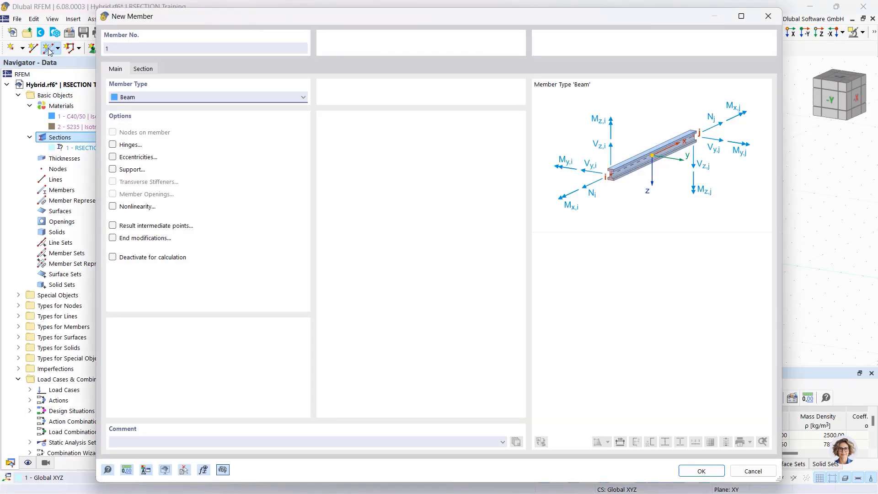
left_click(142, 69)
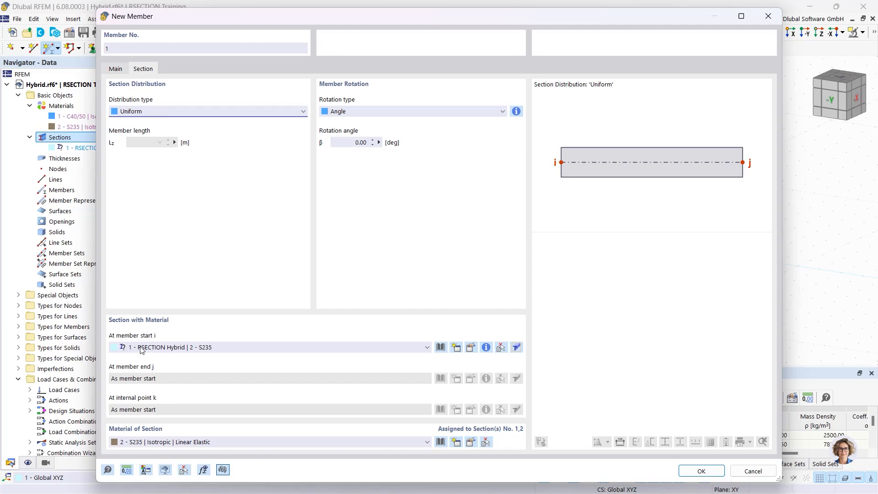
left_click(686, 472)
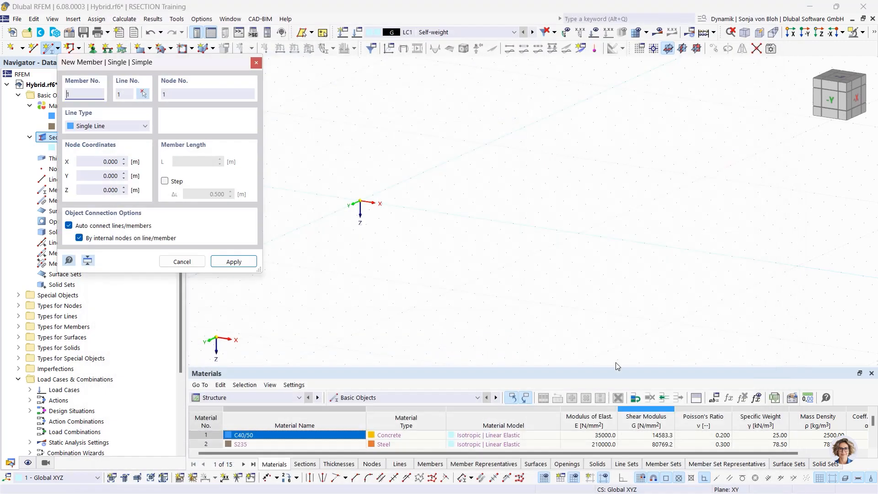
left_click(360, 201)
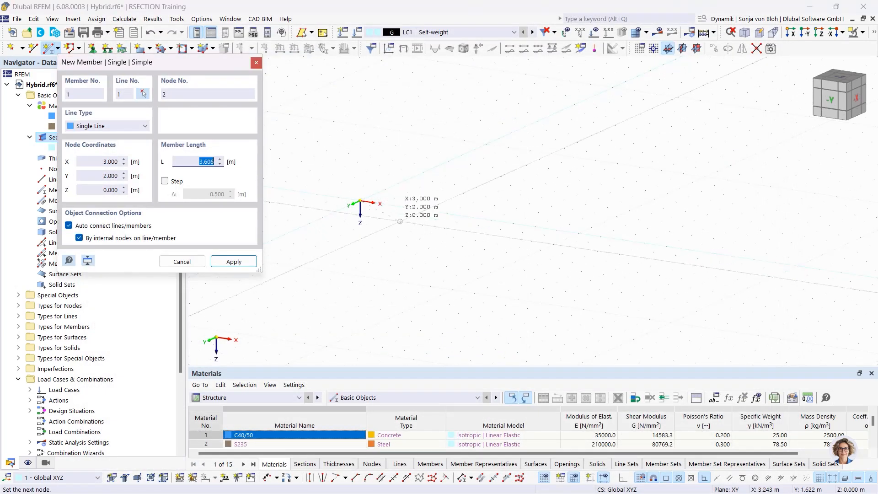
left_click(448, 213)
key("Escape")
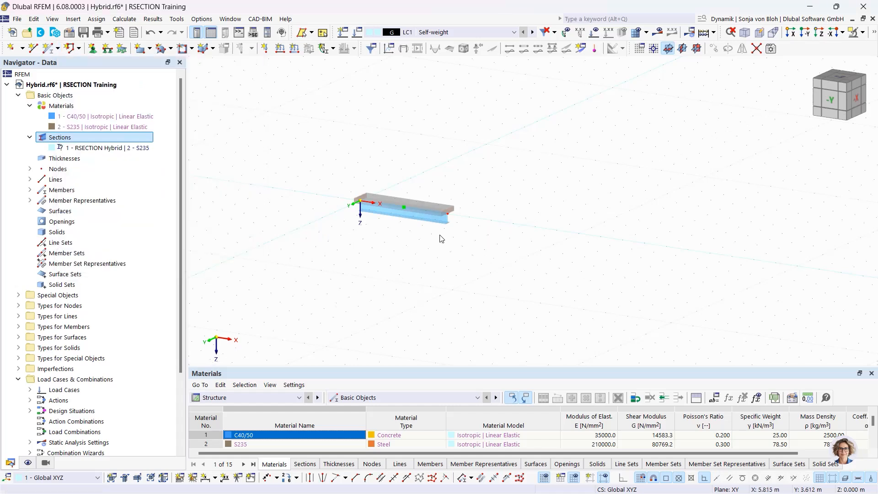
scroll(441, 182, "up", 5)
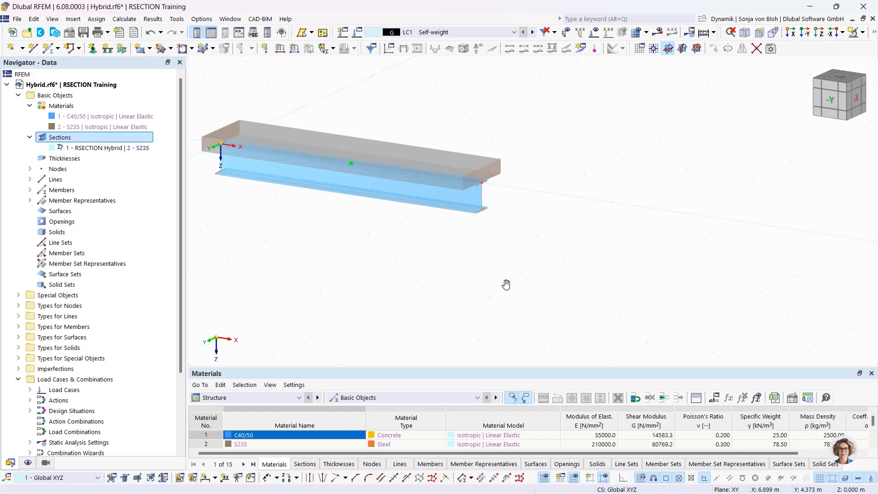
Switch to the PowerPoint presentation, start the slide show from the current Content slide and advance to slide 5.
mouse_move(244, 489)
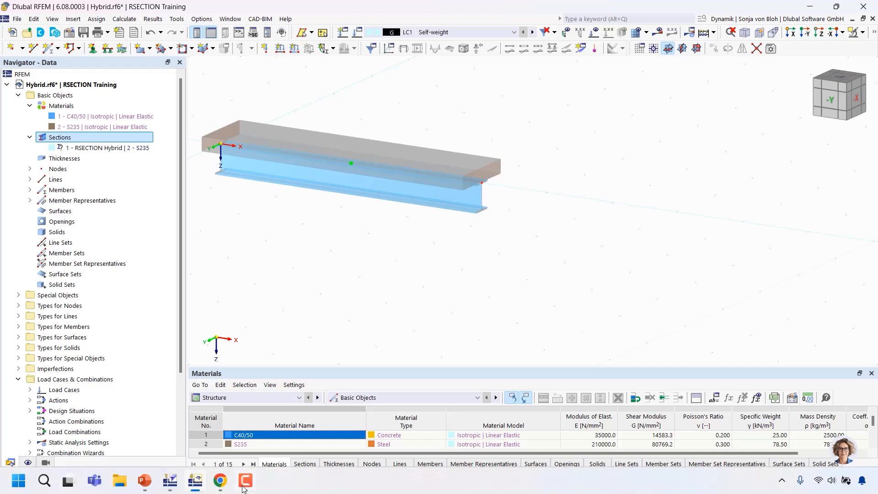
left_click(147, 484)
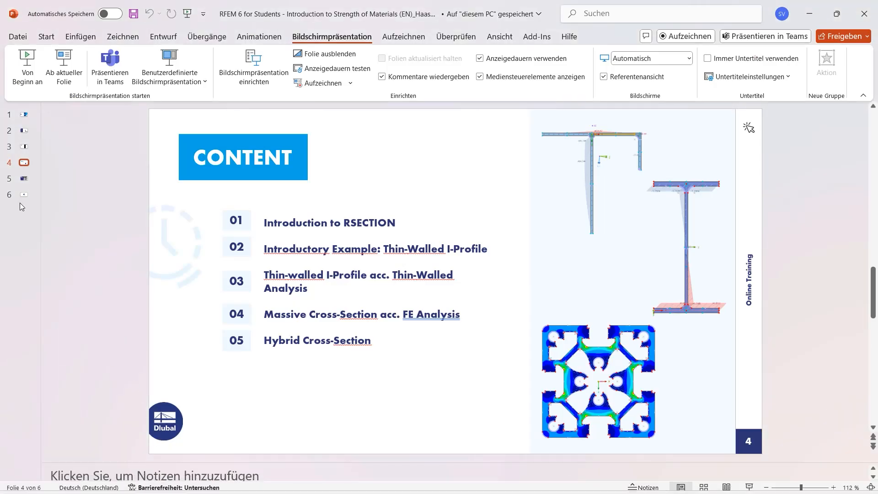
left_click(64, 66)
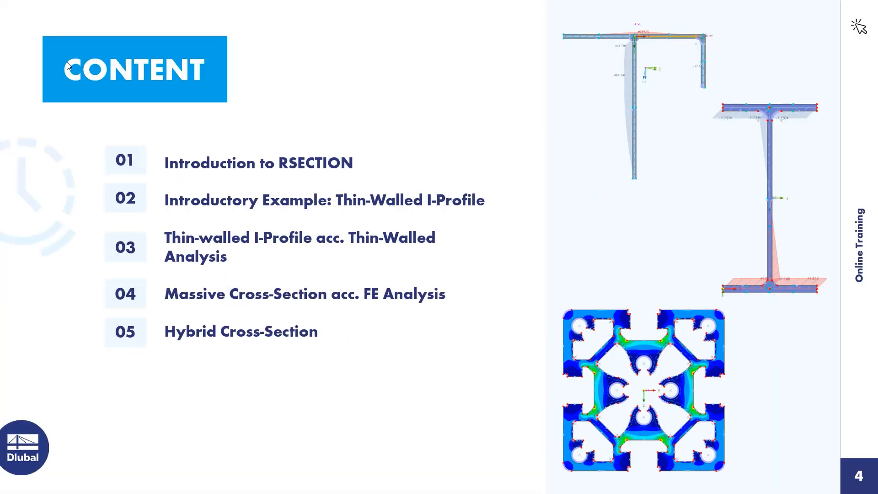
left_click(268, 192)
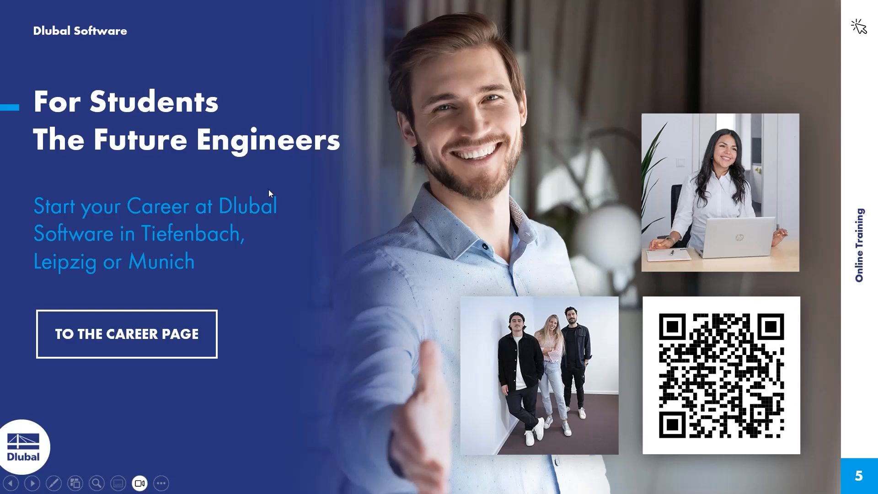